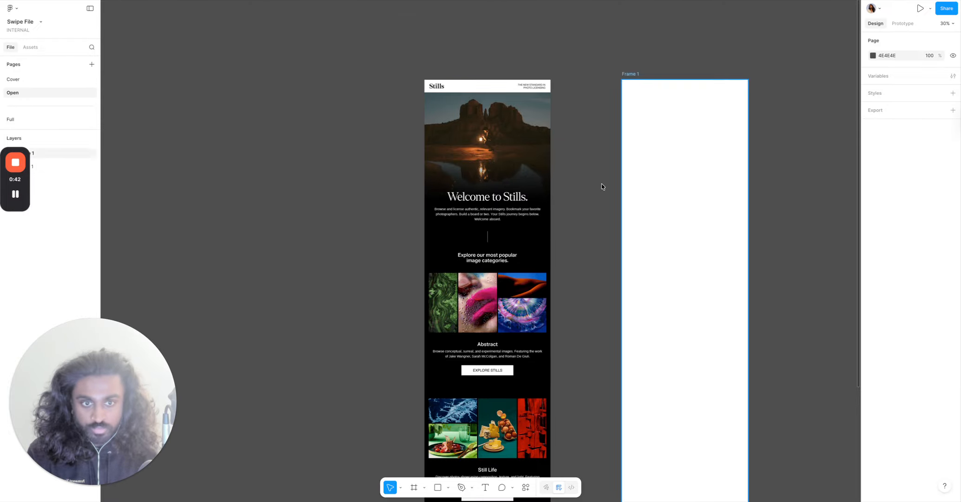
Fill the empty frame with the black background colour sampled from the Stills design with the eyedropper.
click(660, 227)
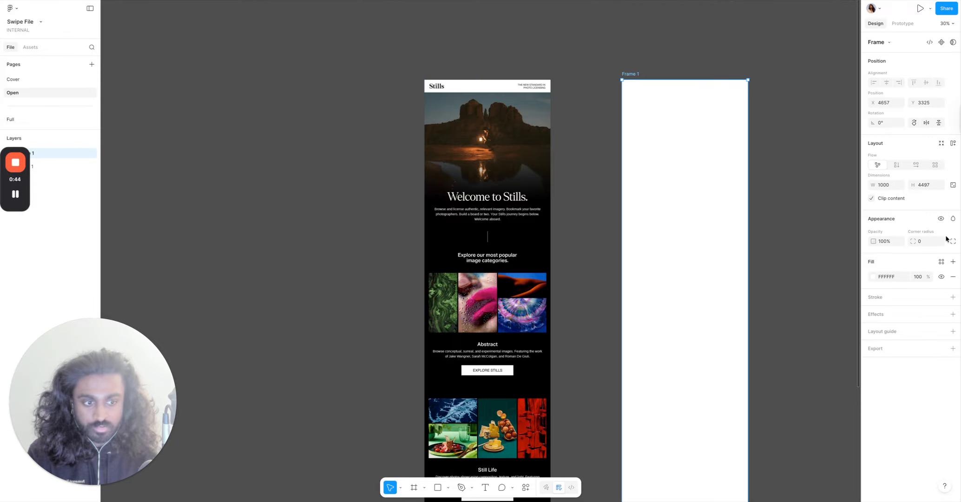
click(872, 277)
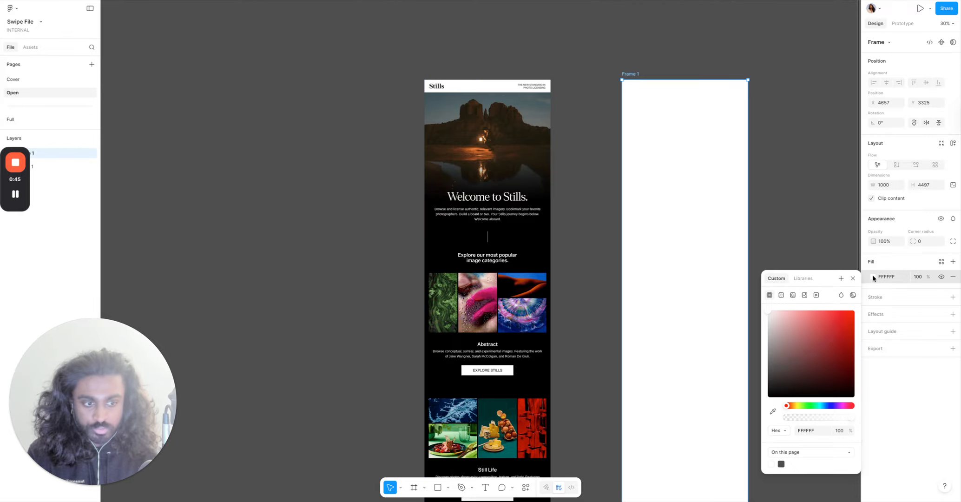
click(773, 410)
click(528, 210)
click(589, 240)
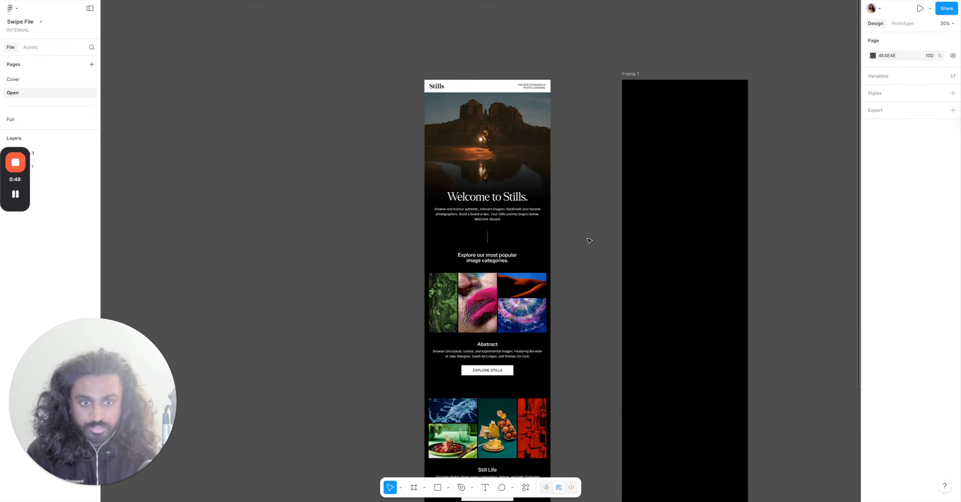
Draw a 100 × 100 rectangle on the Stills header bar and move it flush with the header's top edge.
scroll(581, 207, up, 5)
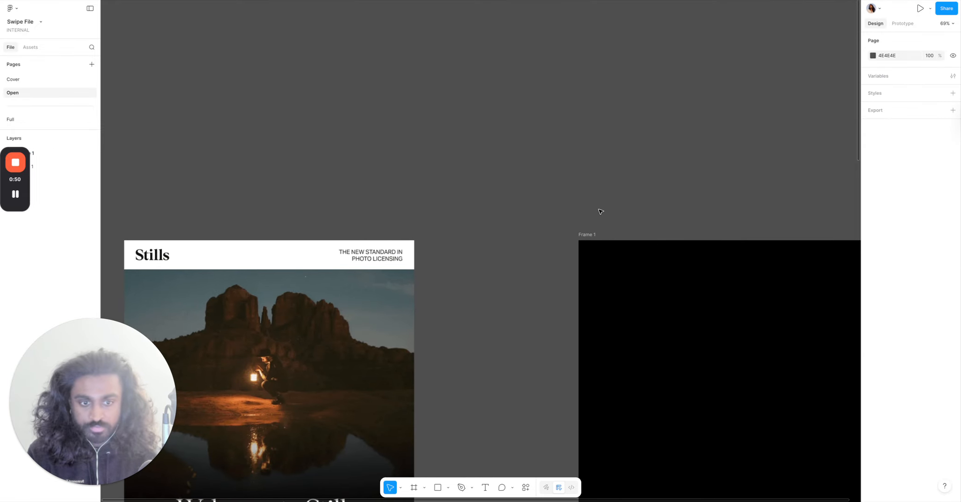
scroll(600, 212, down, 2)
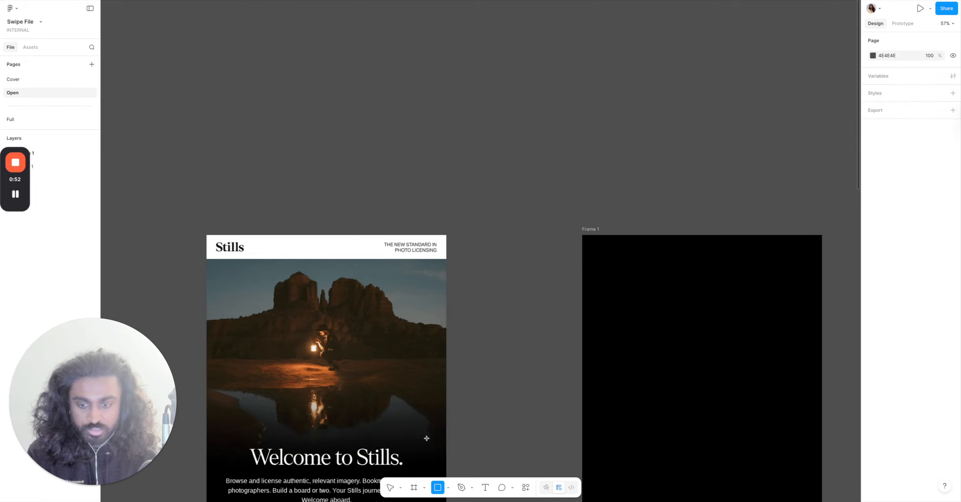
click(288, 231)
scroll(334, 367, left, 5)
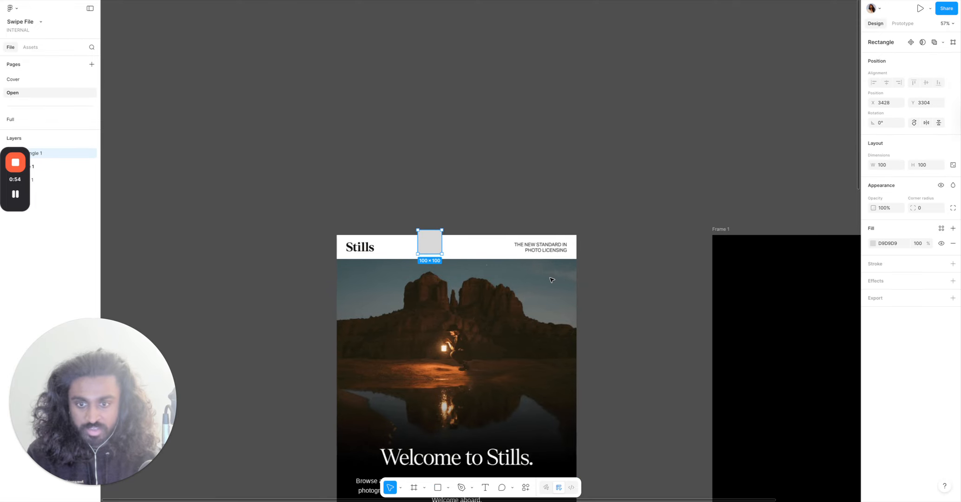
scroll(333, 367, up, 5)
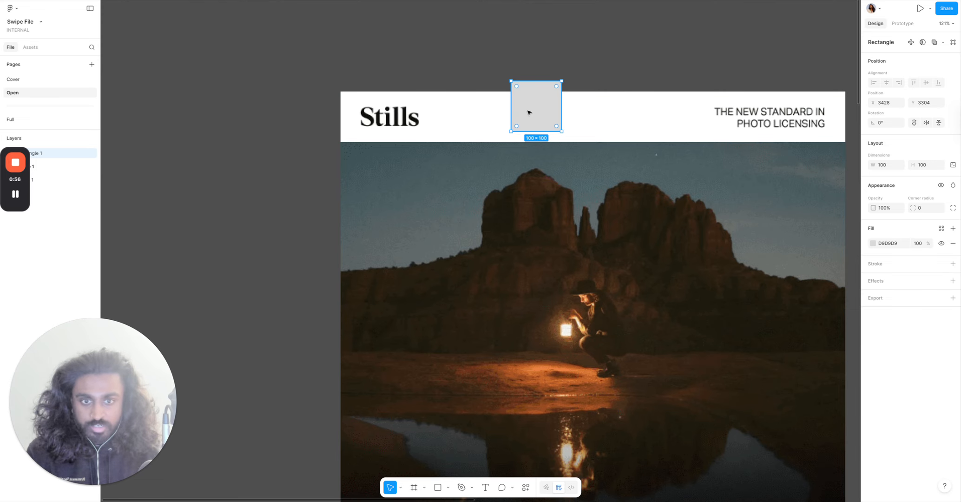
drag(529, 112, 515, 124)
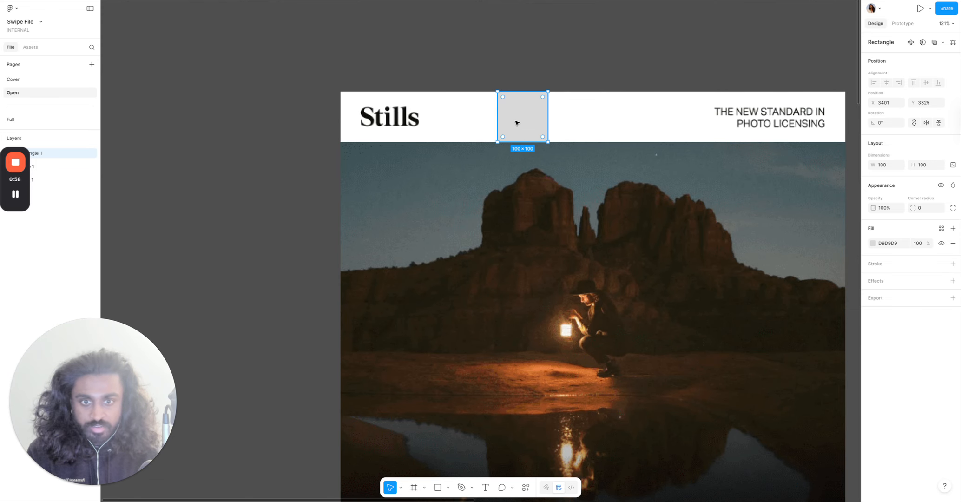
Stretch the rectangle across the whole header to 1000 × 100.
click(580, 170)
scroll(551, 160, up, 8)
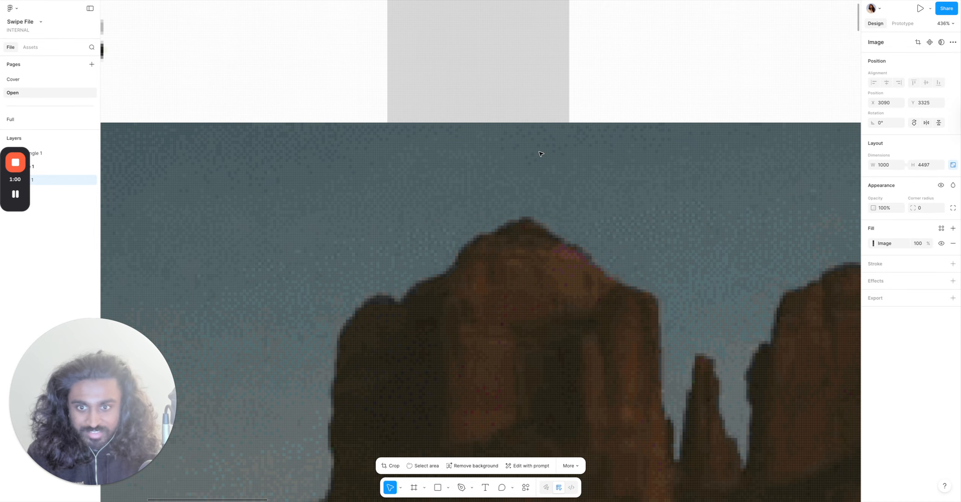
scroll(511, 161, up, 5)
scroll(446, 195, up, 5)
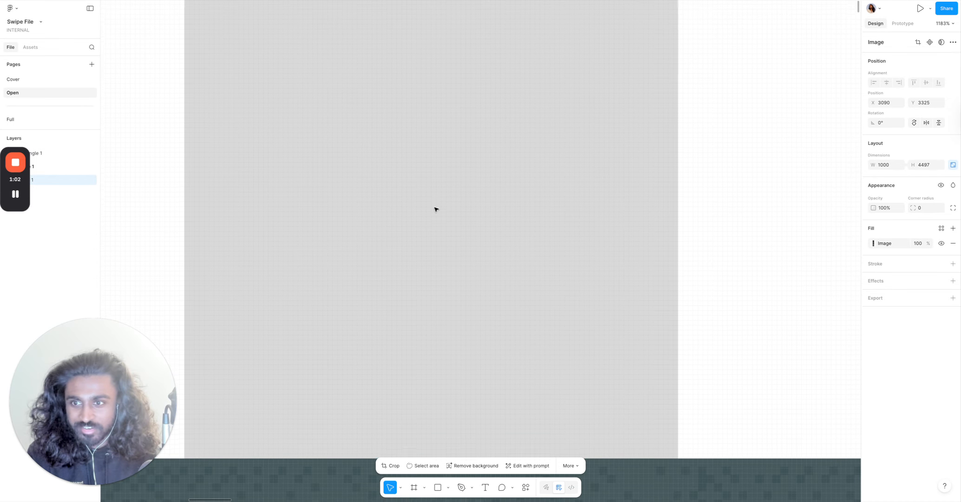
scroll(436, 209, down, 10)
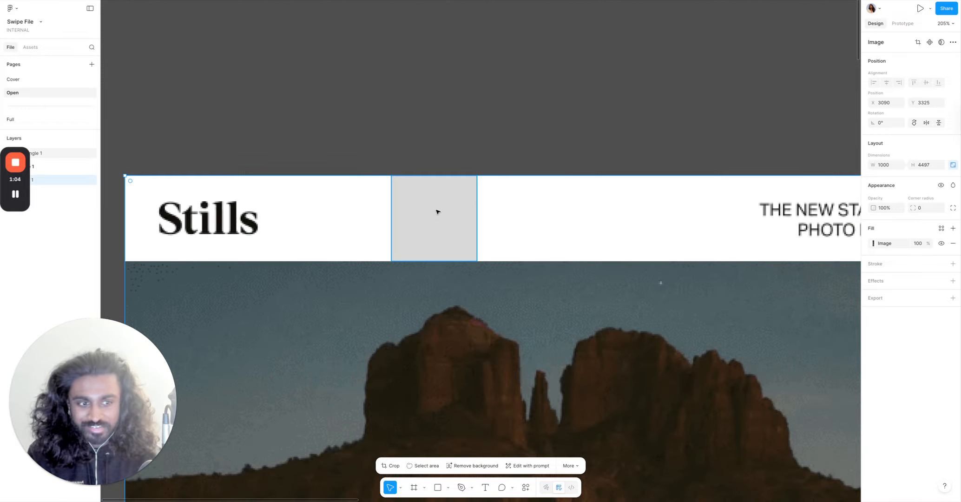
click(437, 211)
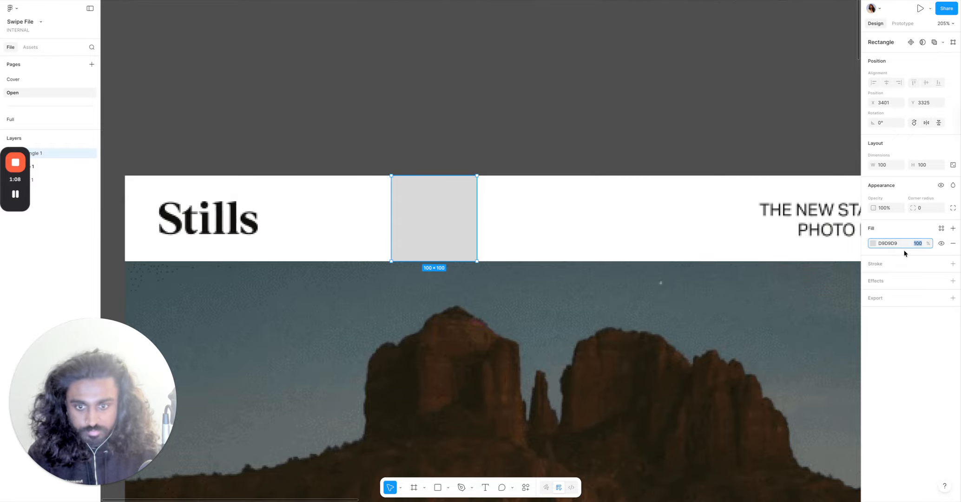
scroll(475, 417, down, 5)
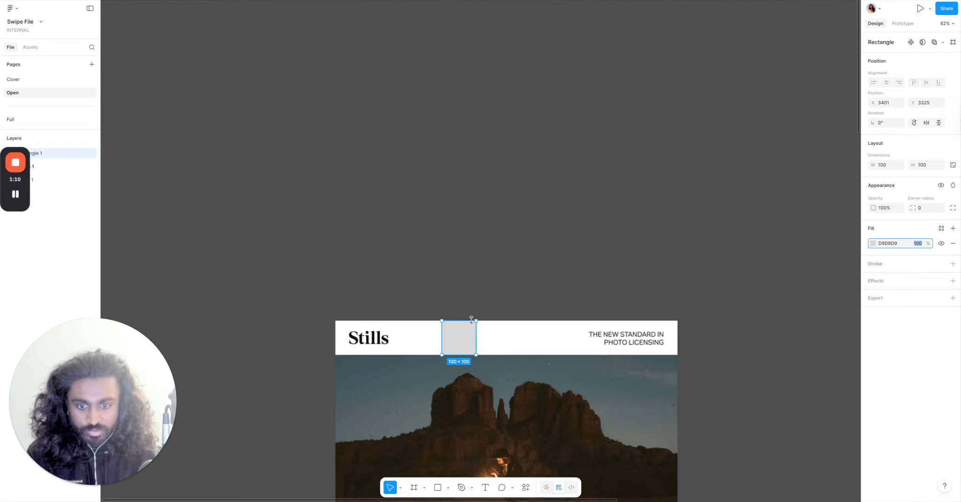
drag(476, 338, 663, 344)
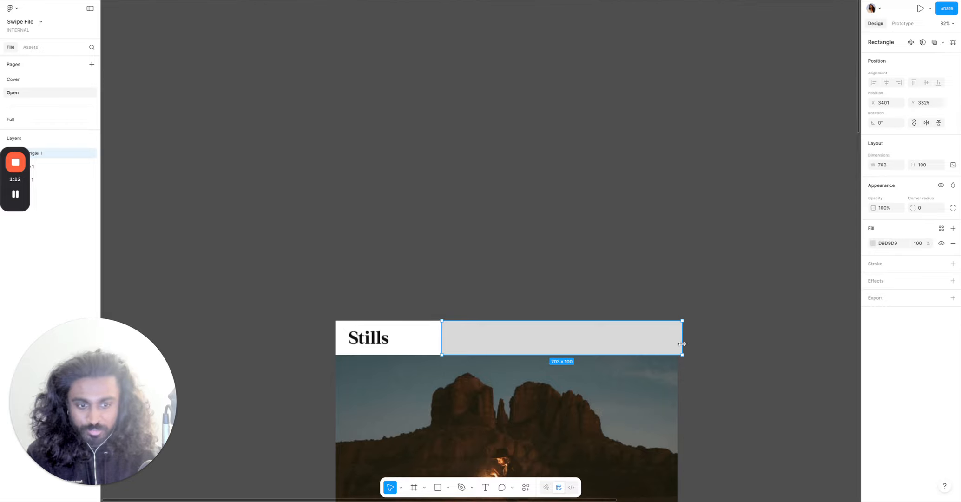
drag(441, 342, 347, 343)
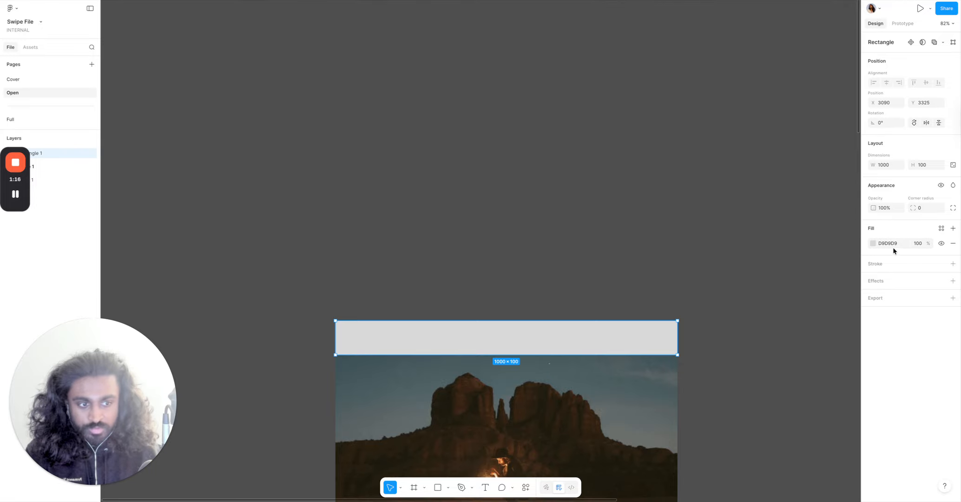
Set the header rectangle's fill to white FFFFFF at 25% opacity.
click(872, 242)
drag(809, 317, 767, 277)
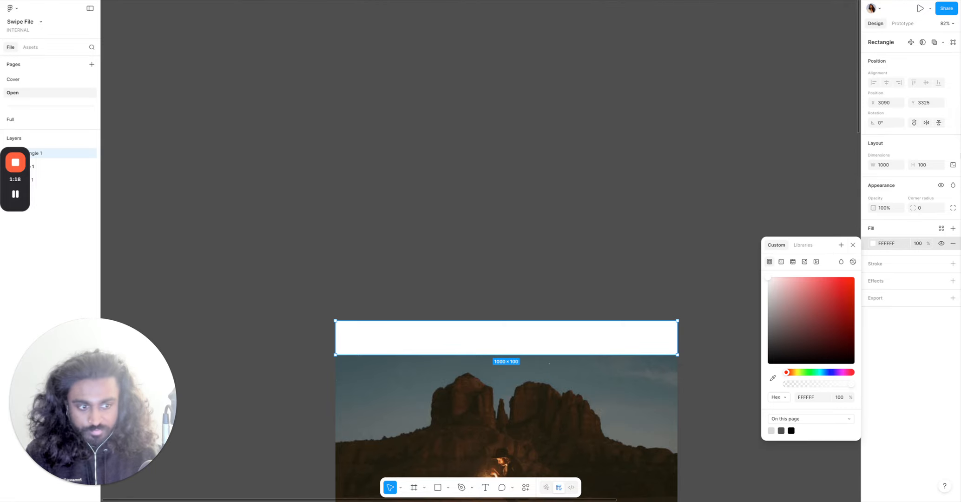
click(916, 243)
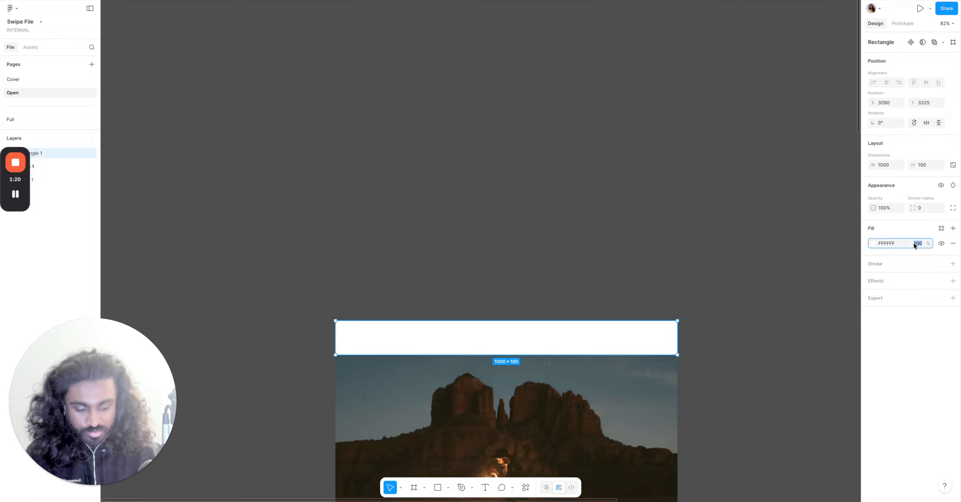
text(0)
click(574, 306)
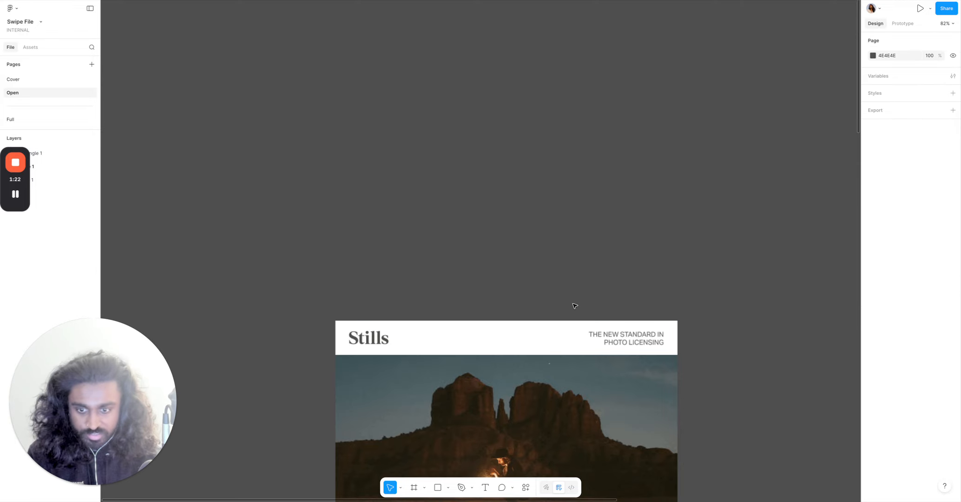
click(372, 342)
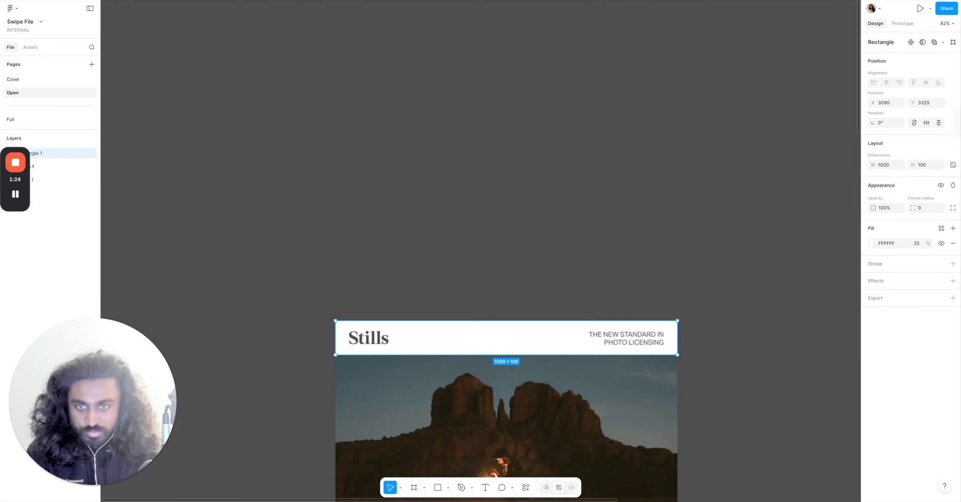
Switch to the browser and copy the Patagonia logo image from the Patagonia website, then return to the design file.
click(450, 0)
right_click(39, 36)
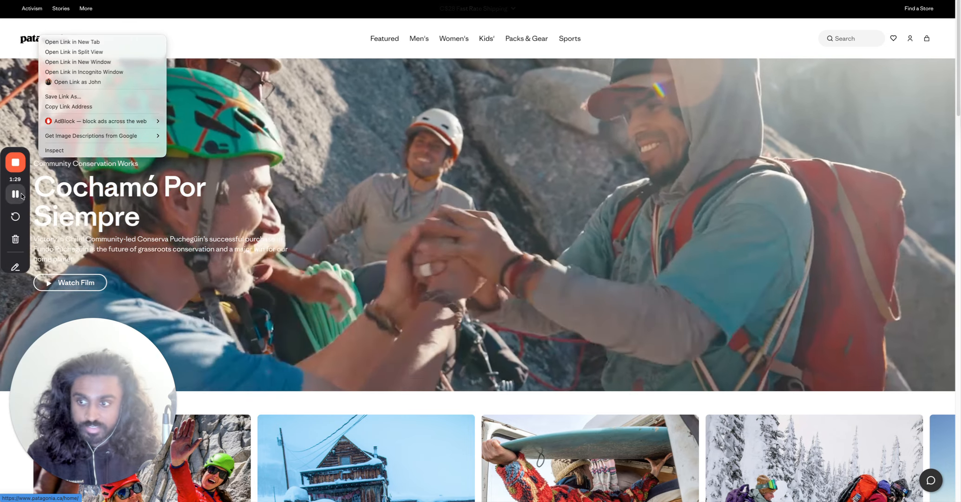
click(396, 246)
key(ctrl+shift+Tab)
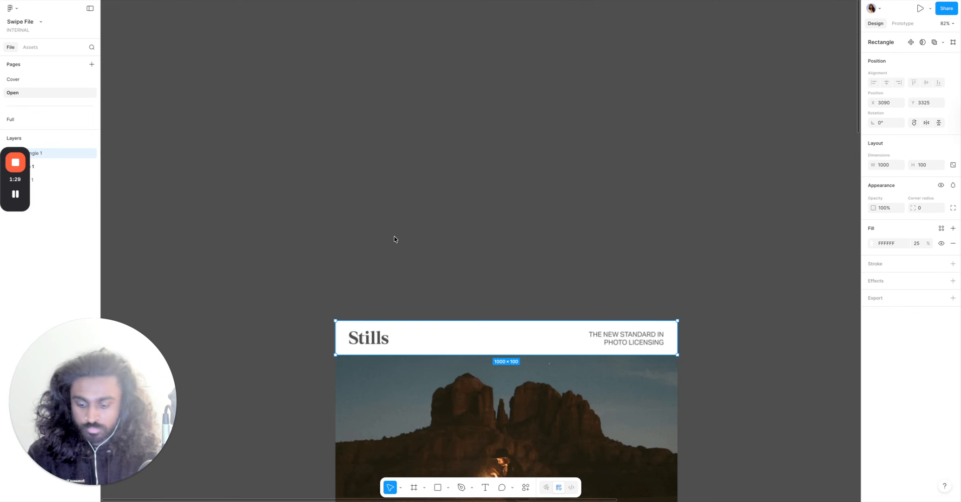
key(ctrl+v)
key(ctrl+z)
key(Escape)
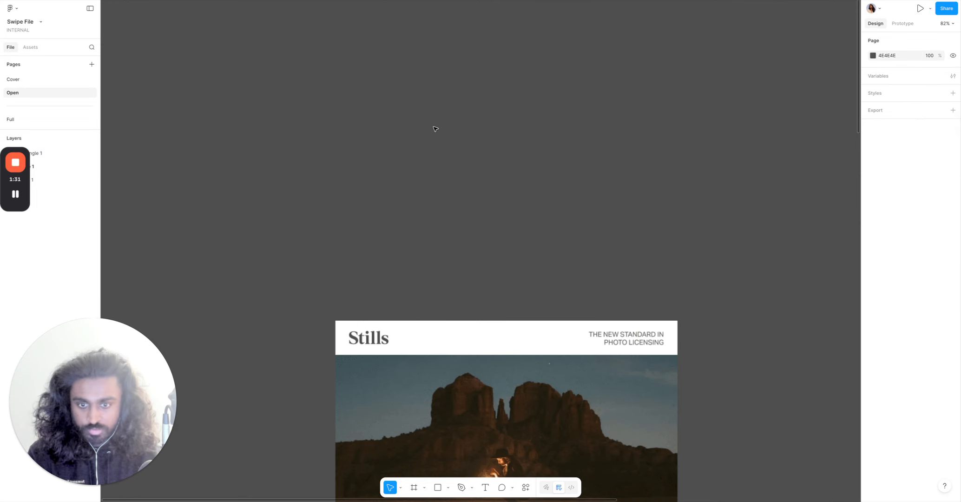
Paste the Patagonia logo onto the canvas and scale it down onto the Stills header bar.
key(ctrl+v)
drag(658, 247, 576, 253)
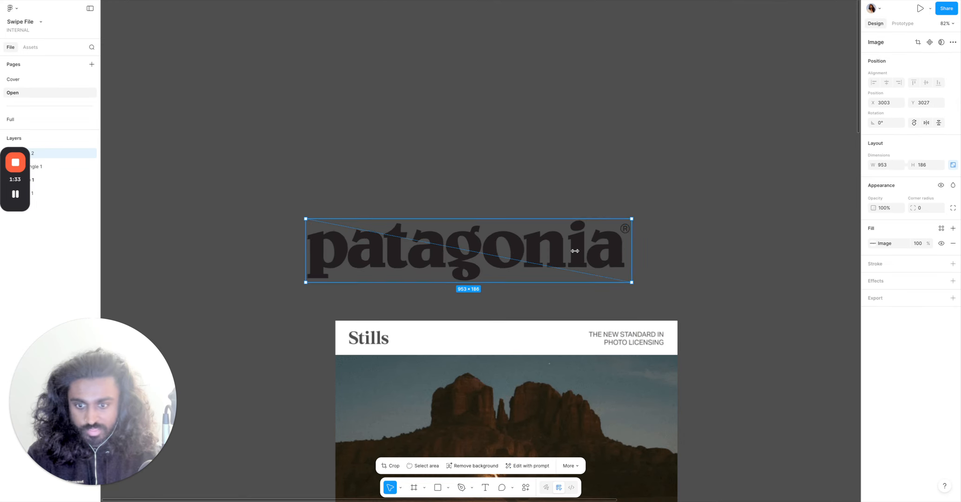
scroll(229, 240, right, 5)
scroll(275, 230, down, 3)
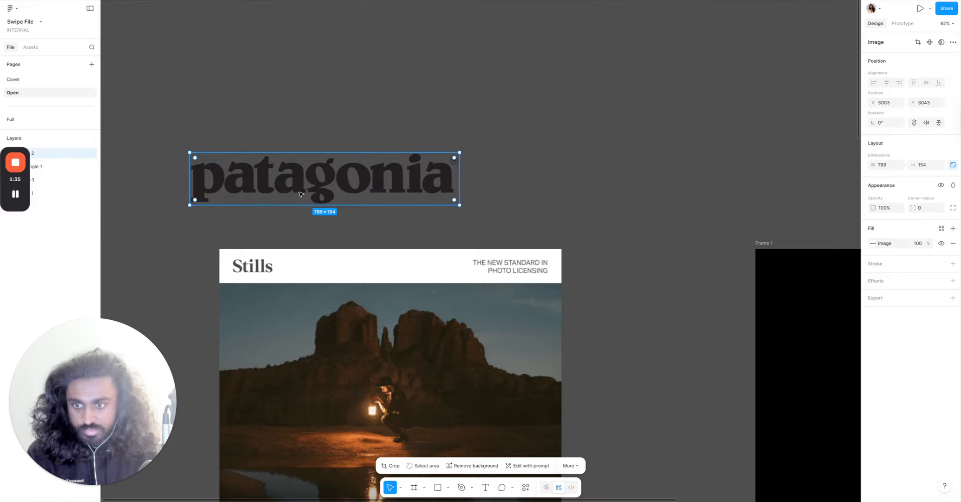
drag(300, 194, 320, 208)
drag(325, 168, 316, 209)
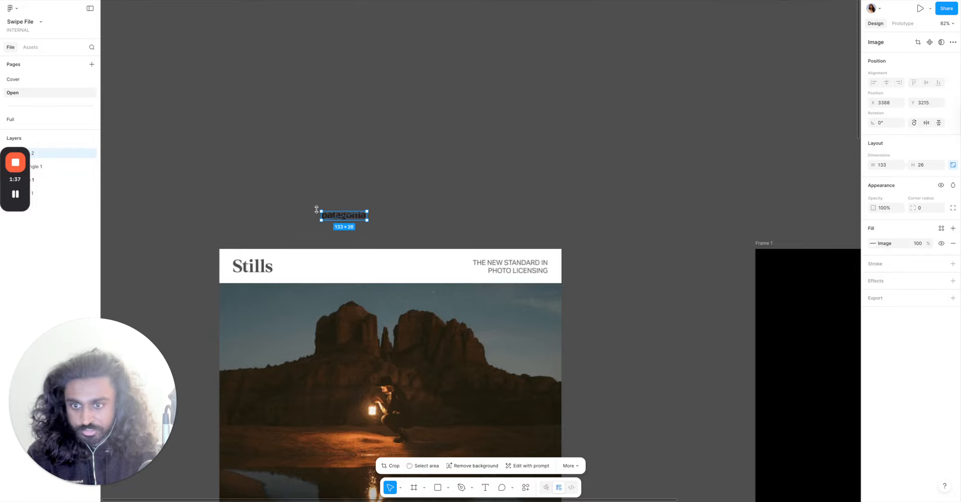
drag(292, 262, 326, 265)
Resize the Patagonia logo to about 235 × 46 over the Stills wordmark.
scroll(245, 262, up, 5)
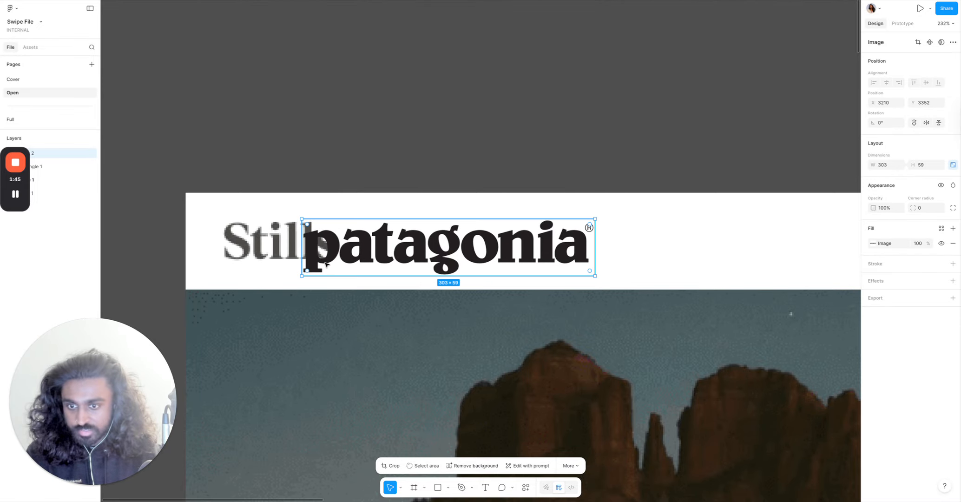
scroll(326, 263, up, 8)
drag(416, 232, 289, 214)
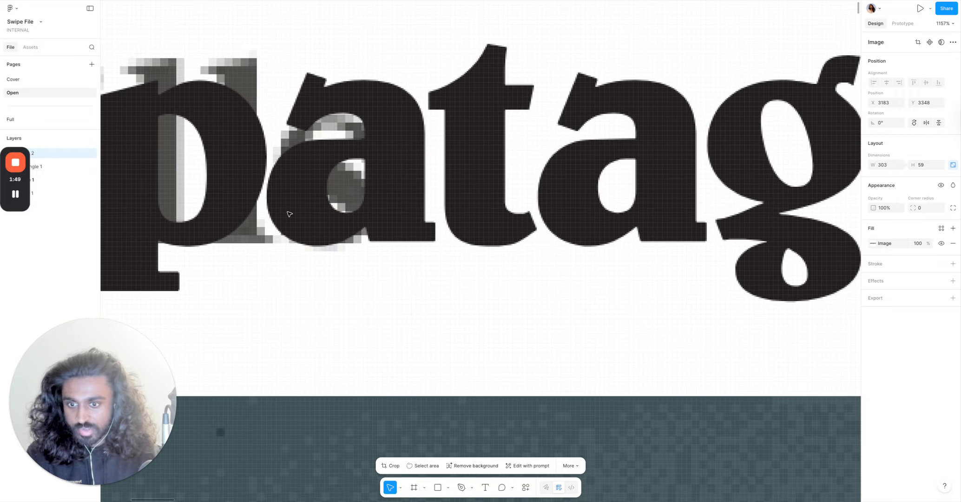
scroll(289, 213, down, 5)
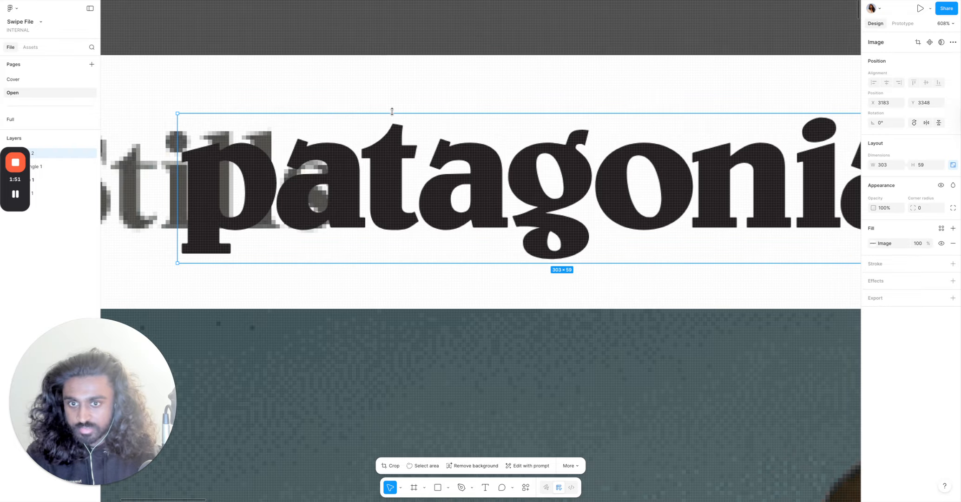
drag(390, 132, 389, 151)
drag(401, 184, 329, 173)
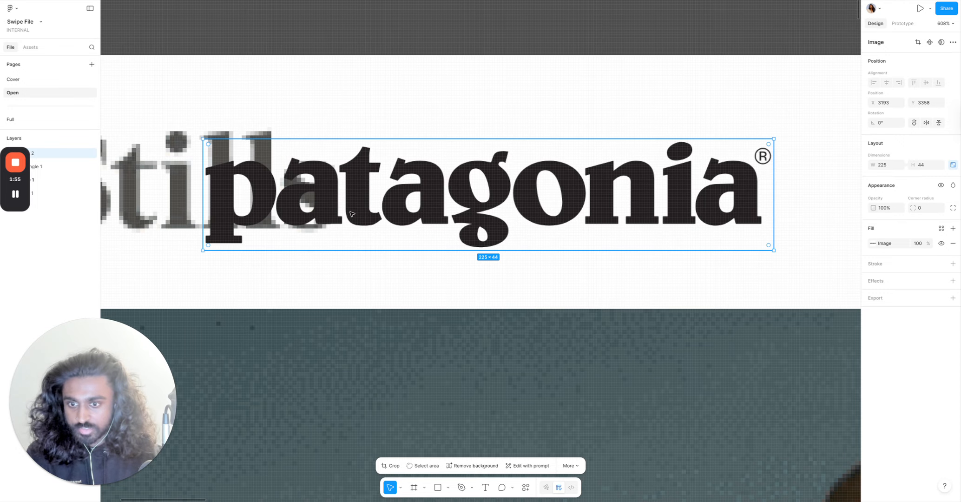
scroll(316, 260, up, 5)
drag(319, 274, 316, 284)
Nudge and move the Patagonia logo so it lines up with the Stills wordmark.
key(Right)
key(Right)
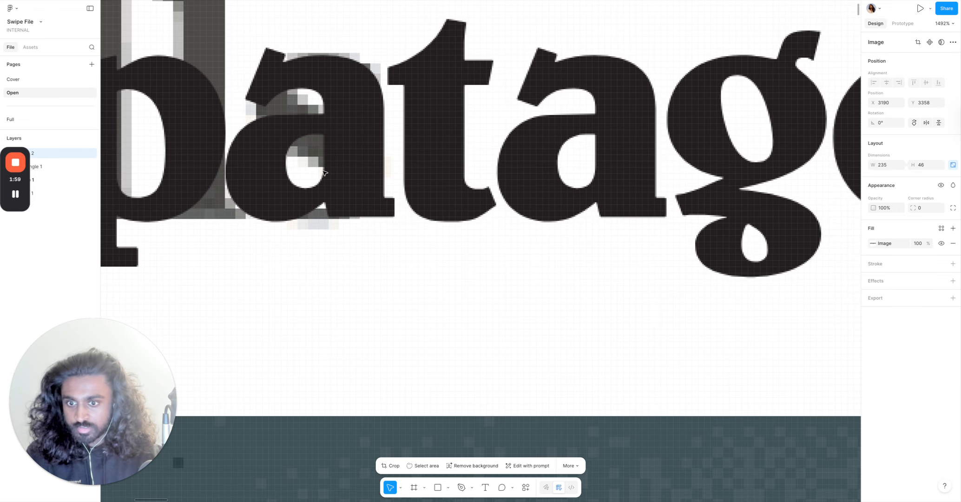
scroll(324, 171, down, 6)
scroll(323, 170, left, 2)
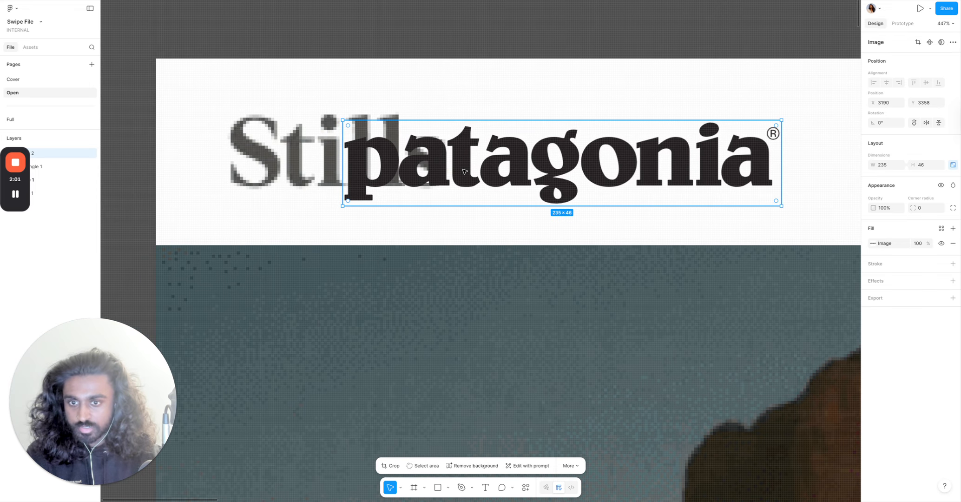
drag(452, 169, 333, 168)
scroll(288, 171, up, 5)
scroll(288, 172, left, 2)
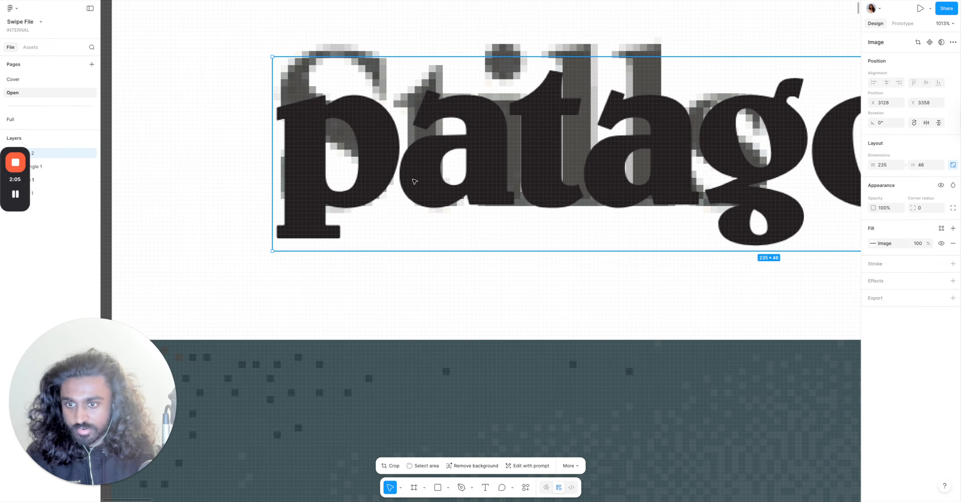
key(Left)
Group the Patagonia logo together with the white header bar.
scroll(412, 181, down, 10)
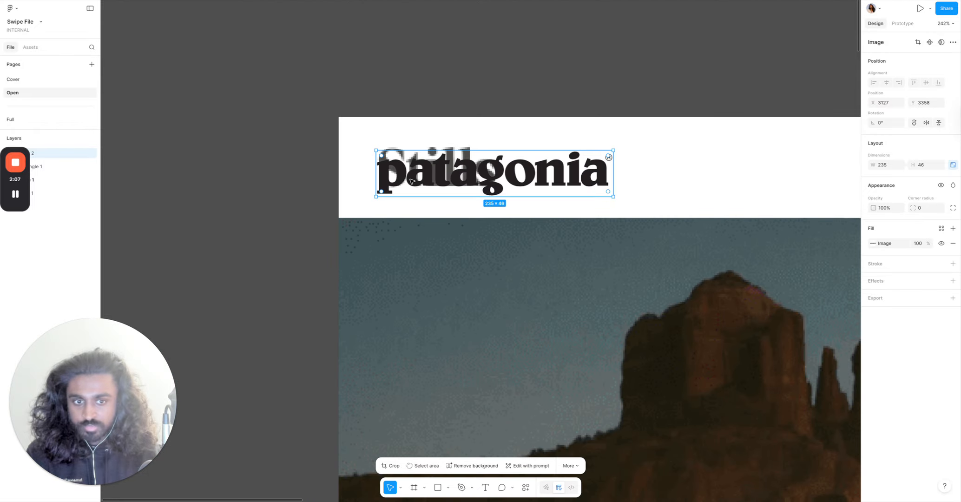
scroll(412, 181, down, 5)
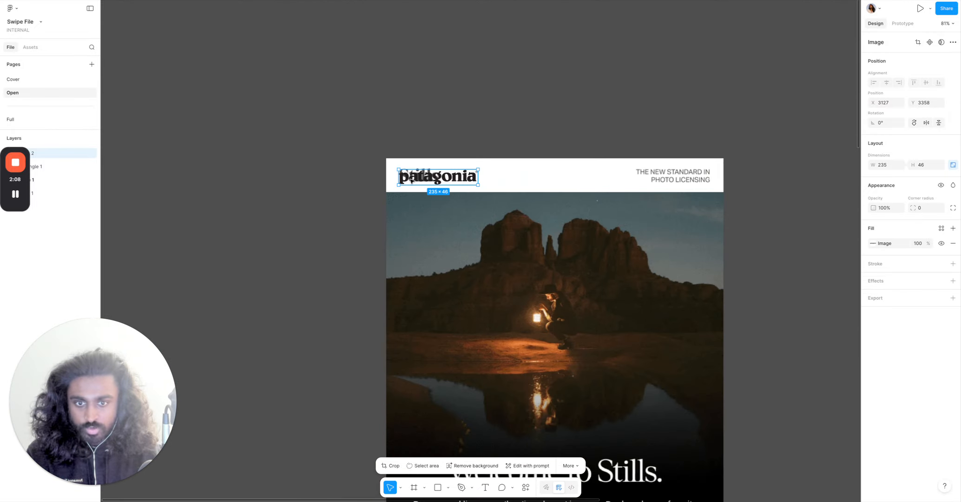
shift+click(551, 180)
right_click(541, 183)
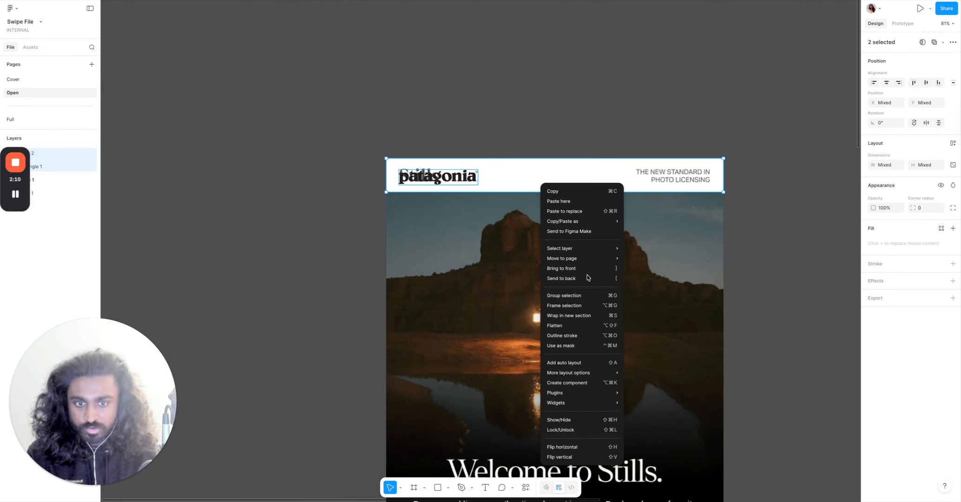
click(563, 295)
click(496, 90)
click(686, 173)
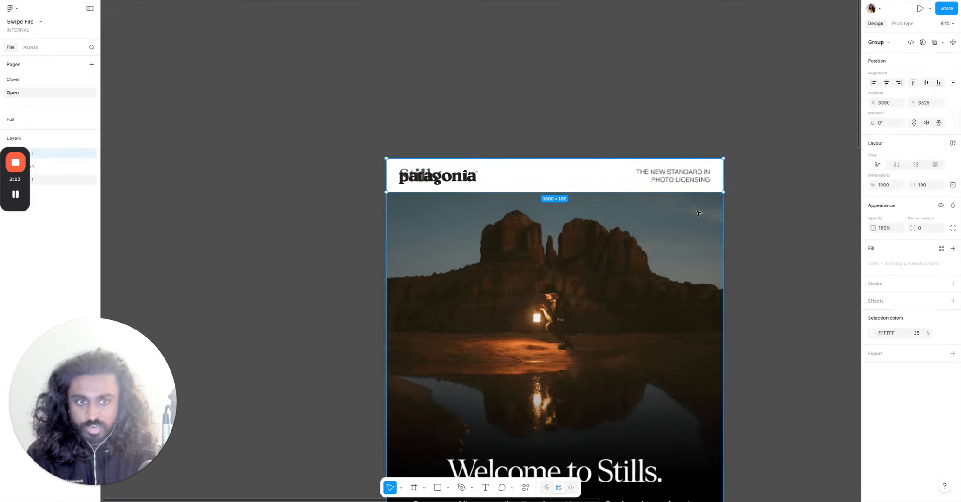
Add a right-aligned text box reading THE NEW STANDARD IN PHOTO LICENSING and move it onto the original tagline.
scroll(696, 188, up, 5)
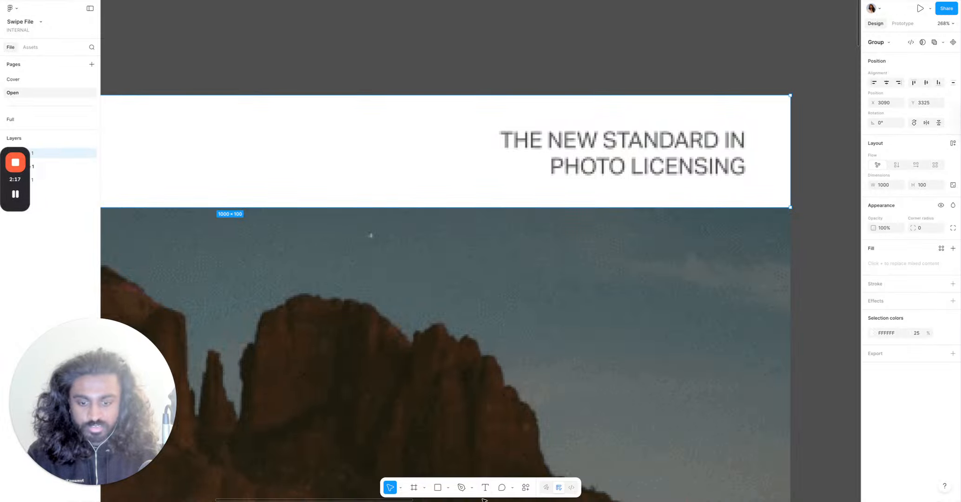
click(483, 135)
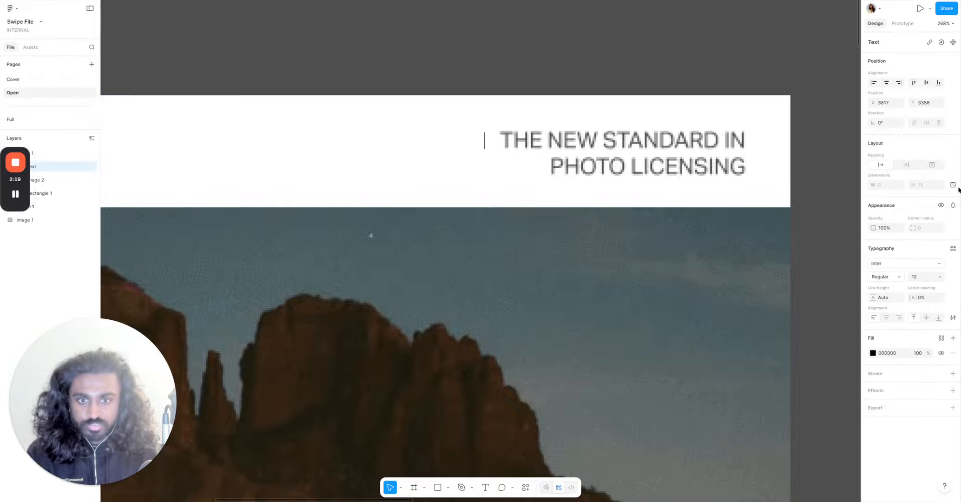
key(Caps_Lock)
text(THE NEW STANDARD IN)
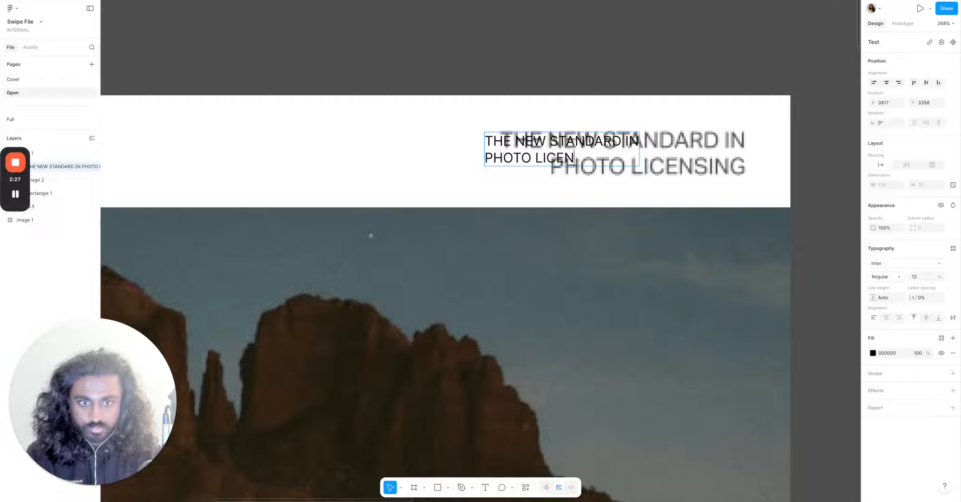
key(super+a)
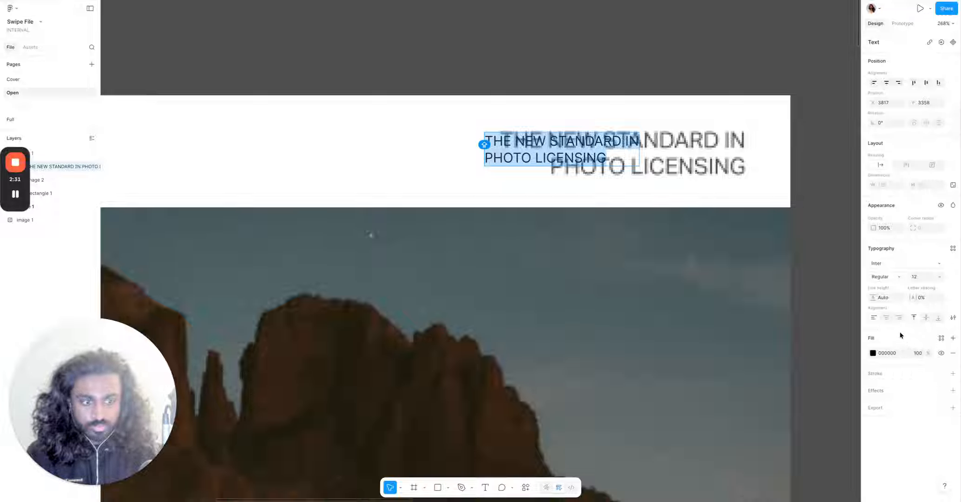
click(898, 318)
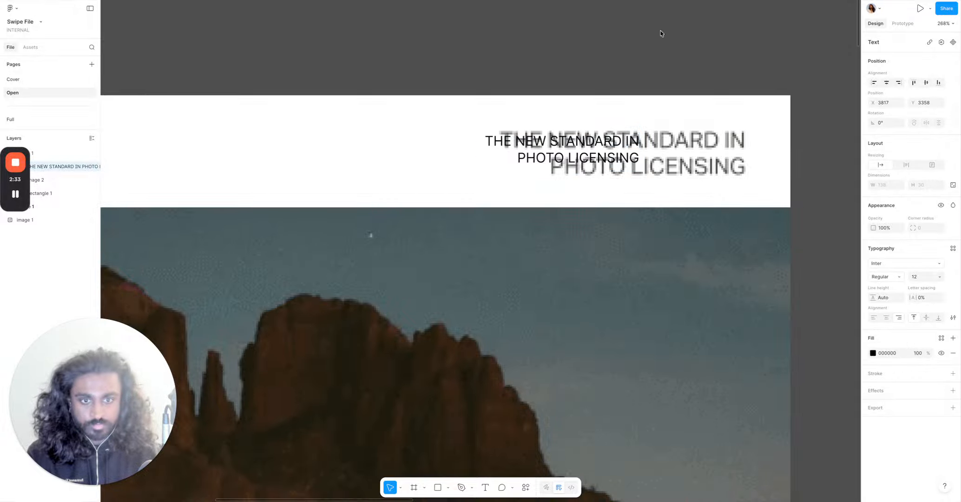
key(Escape)
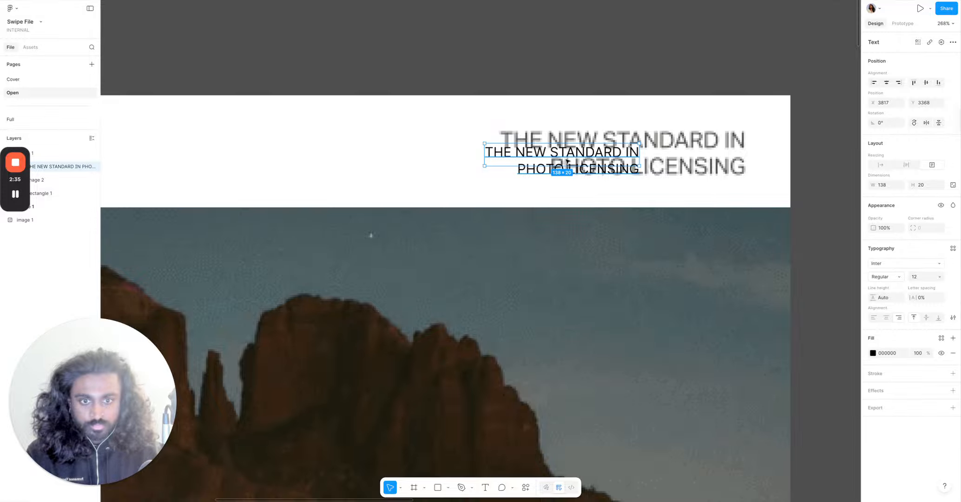
drag(574, 150, 602, 149)
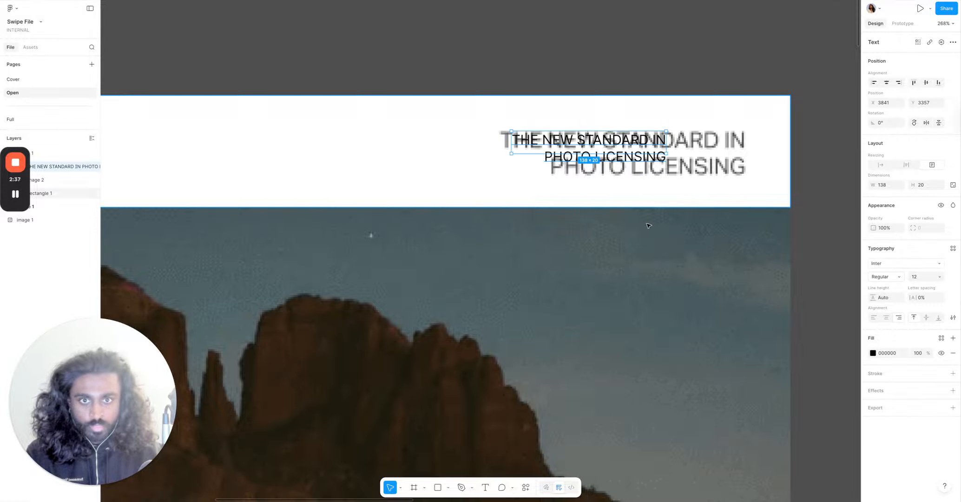
Inspect the font used for text on the Patagonia website with a font identifier, then browse the font list.
click(785, 1)
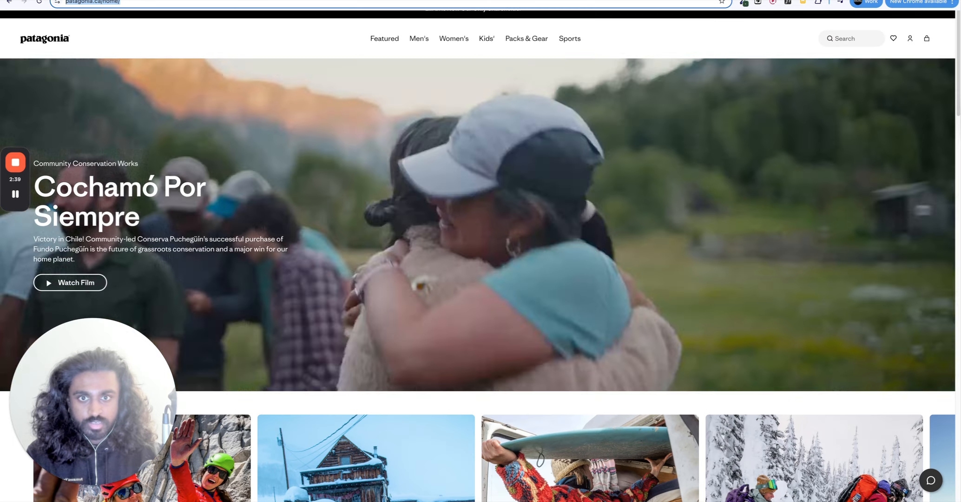
click(785, 4)
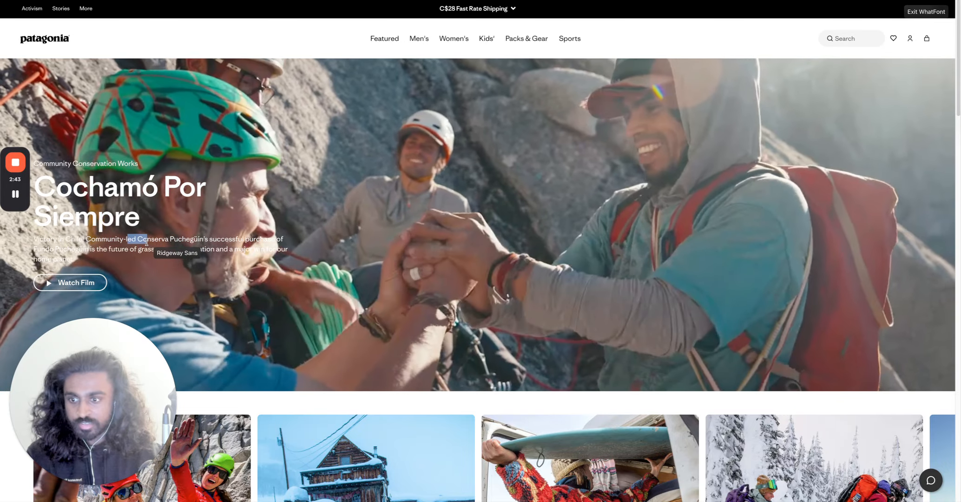
drag(127, 241, 187, 258)
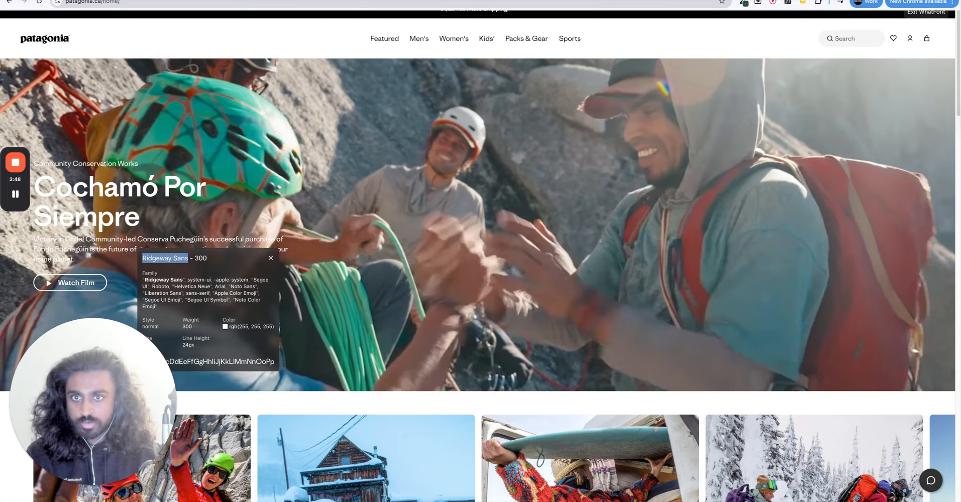
click(52, 1)
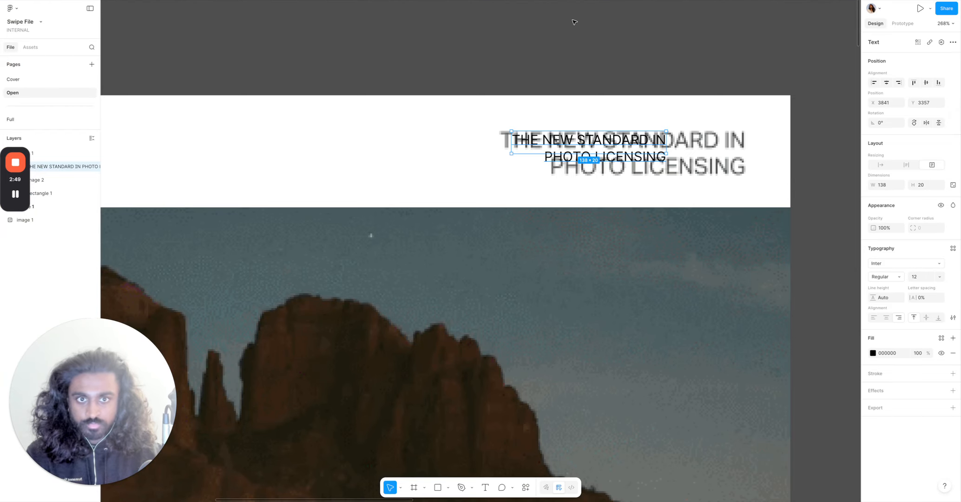
key(ctrl+Tab)
key(ctrl+Tab)
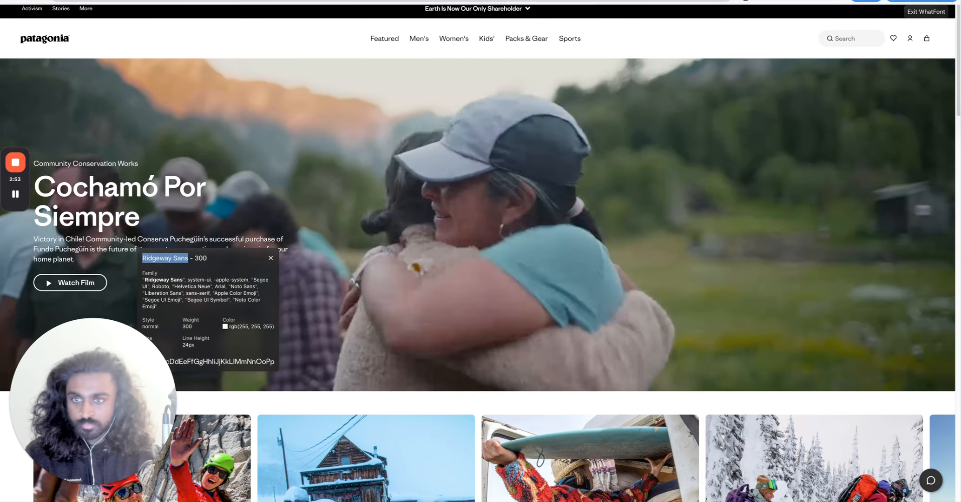
key(ctrl+Tab)
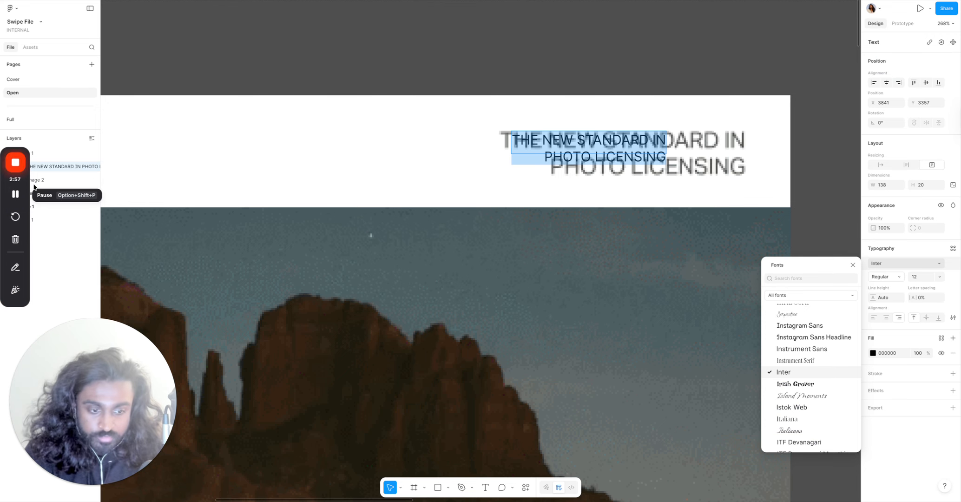
click(853, 263)
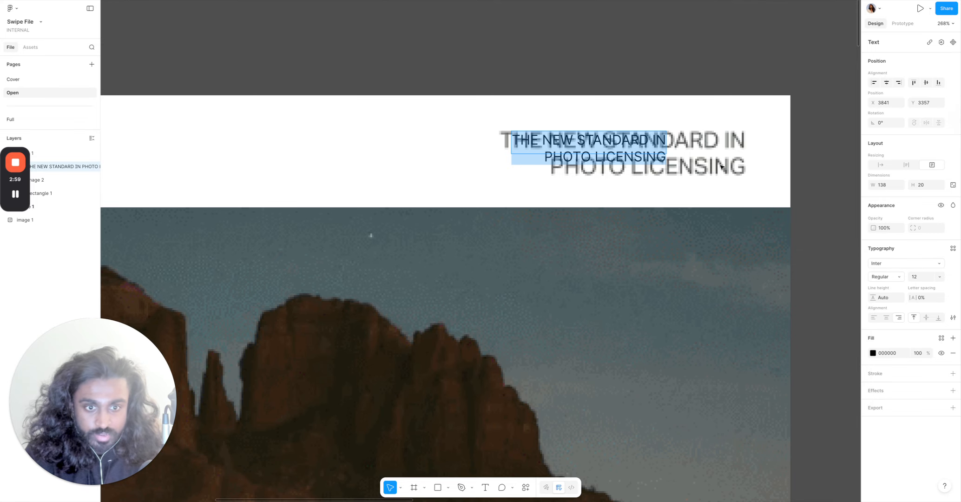
key(Escape)
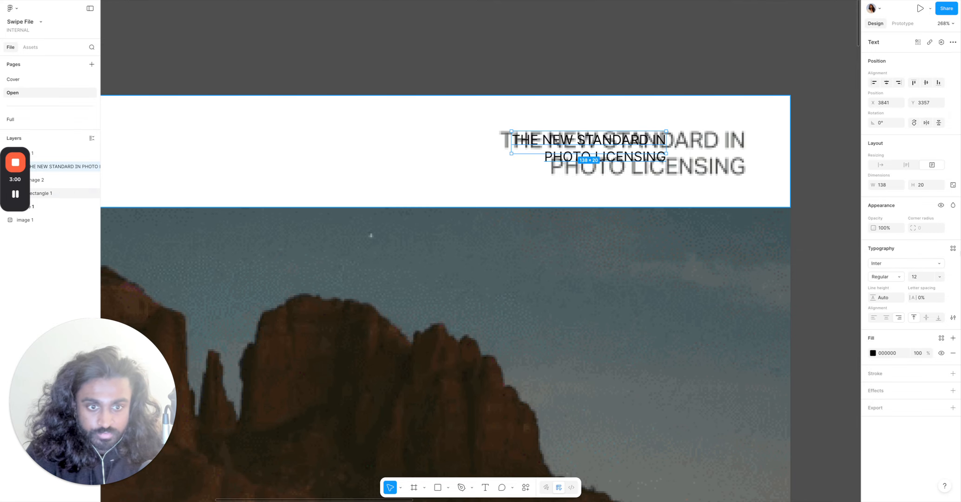
Switch the tagline text to auto height and scale it to about 225 × 48 over the original tagline.
click(907, 165)
drag(630, 147, 655, 153)
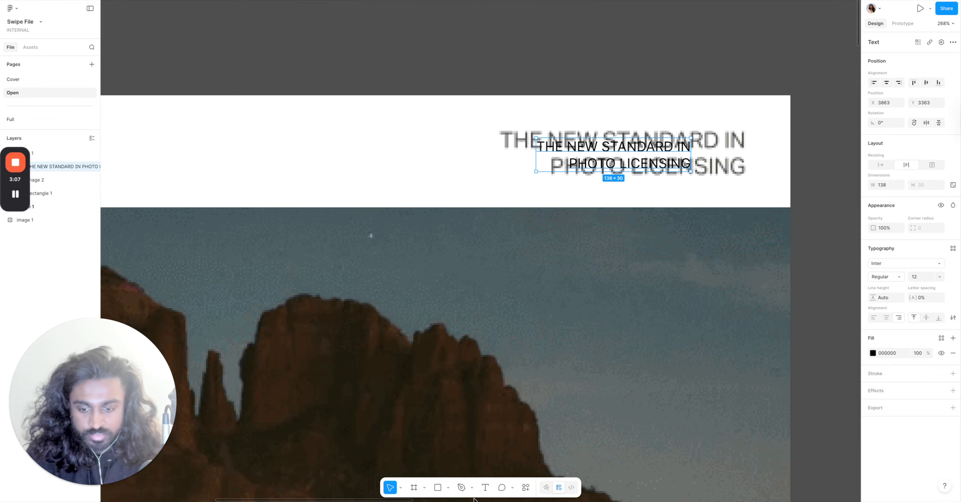
click(402, 486)
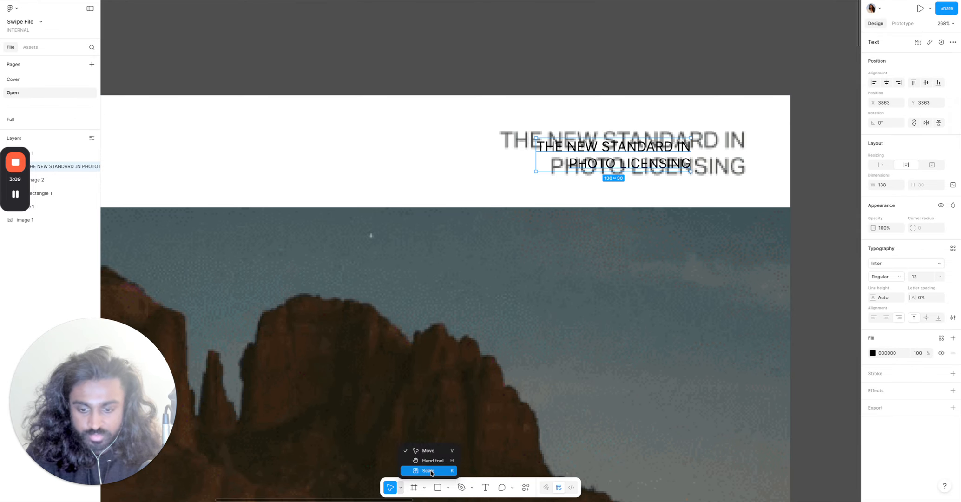
click(428, 469)
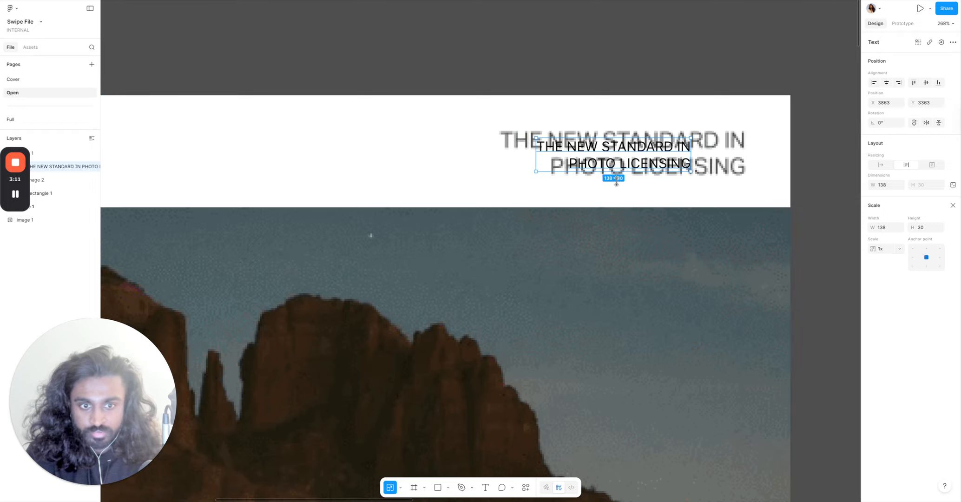
drag(616, 182, 635, 166)
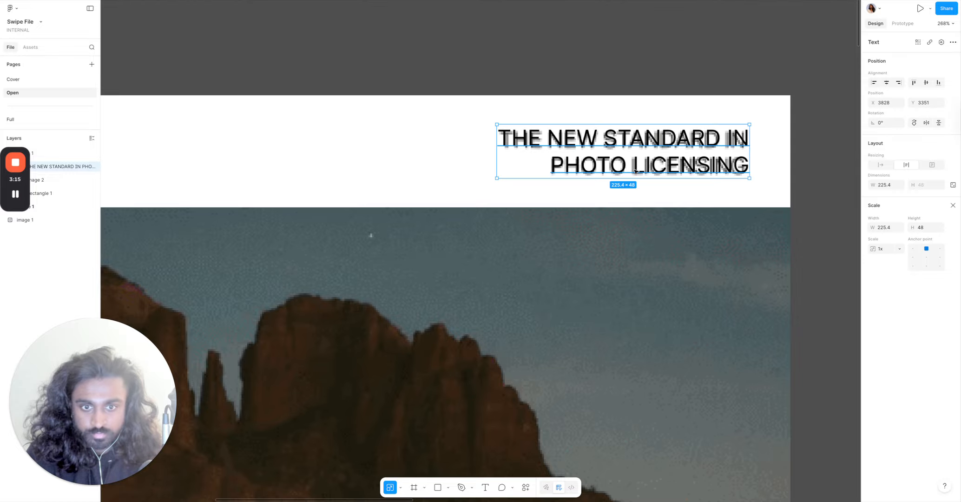
key(Right)
key(Right)
key(Down)
key(Down)
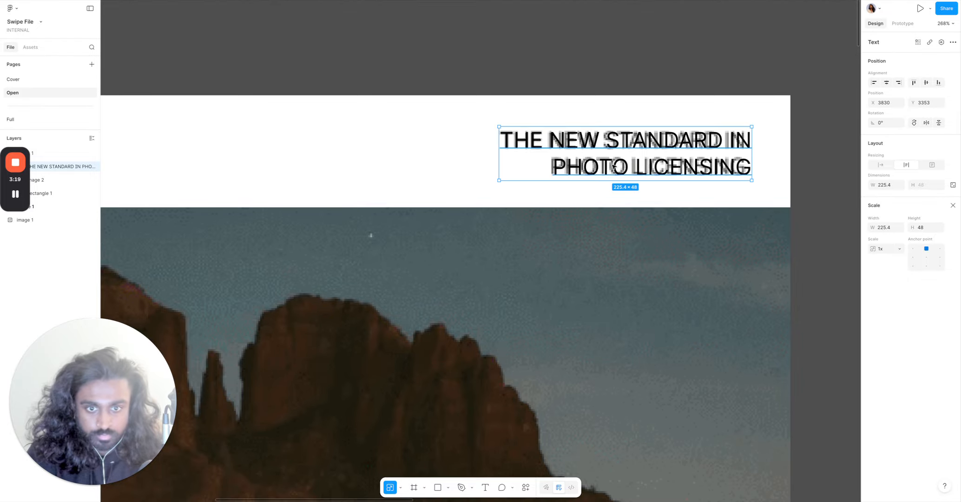
Scale the tagline text down to about 220 × 46 and close the Scale tool.
scroll(635, 171, up, 1)
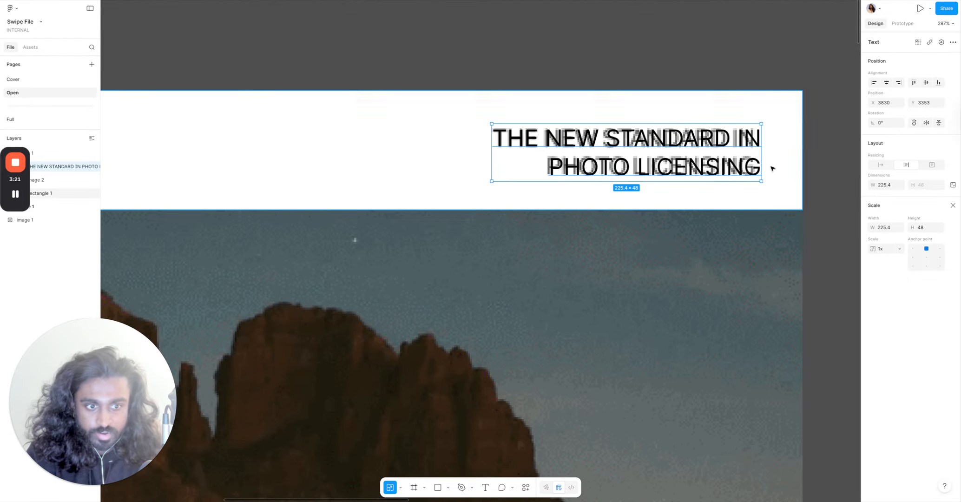
drag(758, 172, 755, 172)
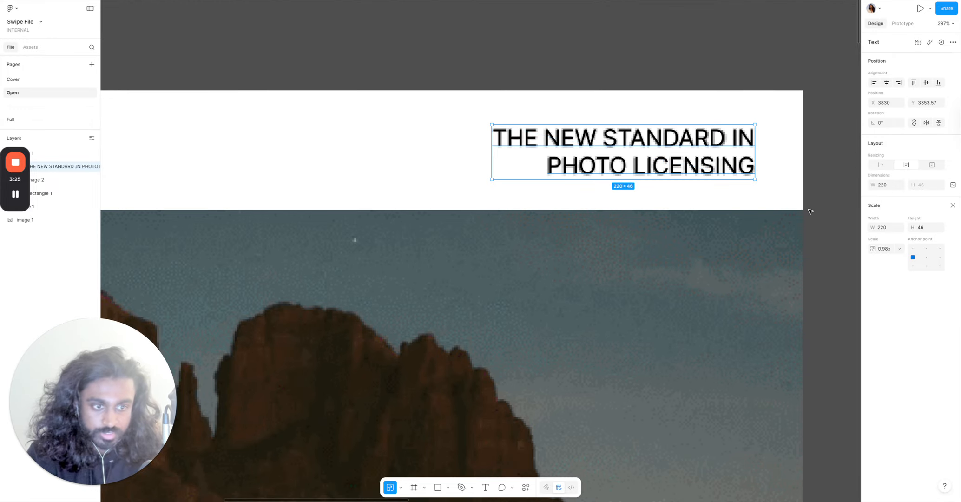
click(951, 206)
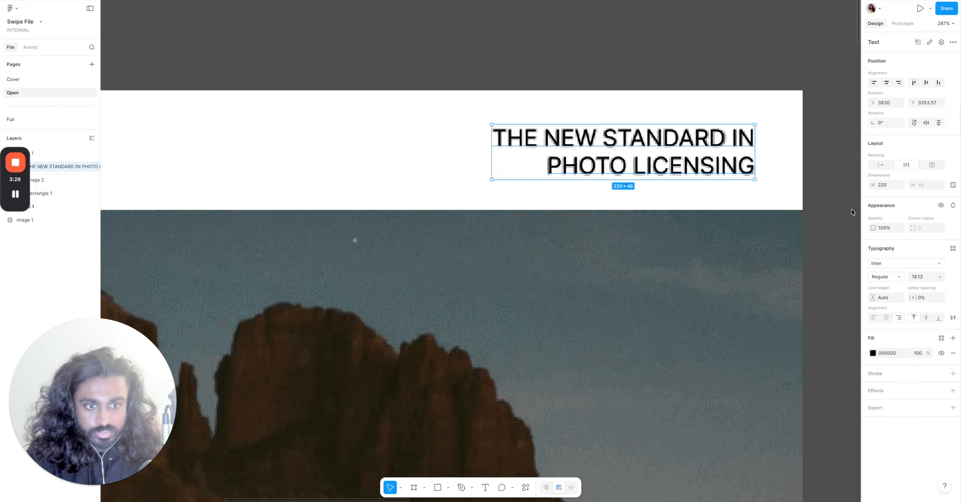
click(851, 210)
Duplicate the tagline text, placing the copy above the header bar.
scroll(837, 209, down, 5)
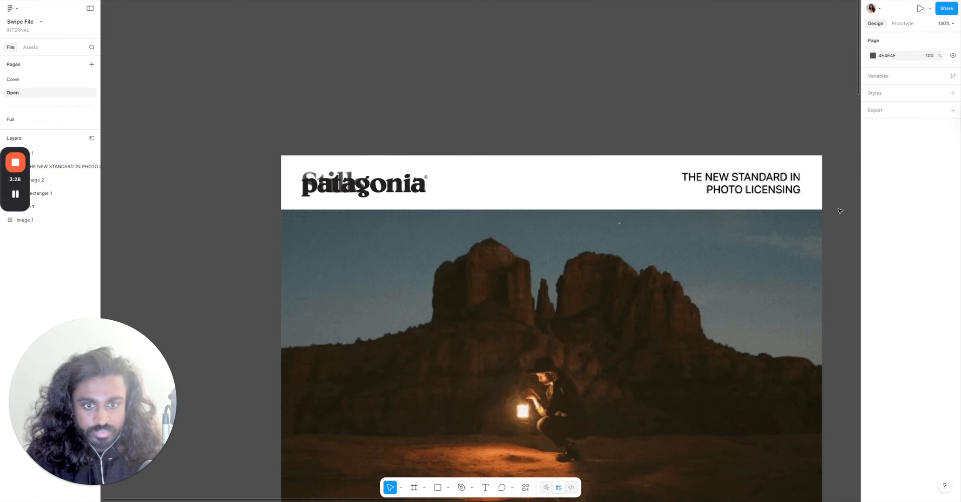
click(738, 182)
drag(730, 165, 544, 108)
Ungroup the header group, separating the logo, header bar and tagline layers.
click(693, 139)
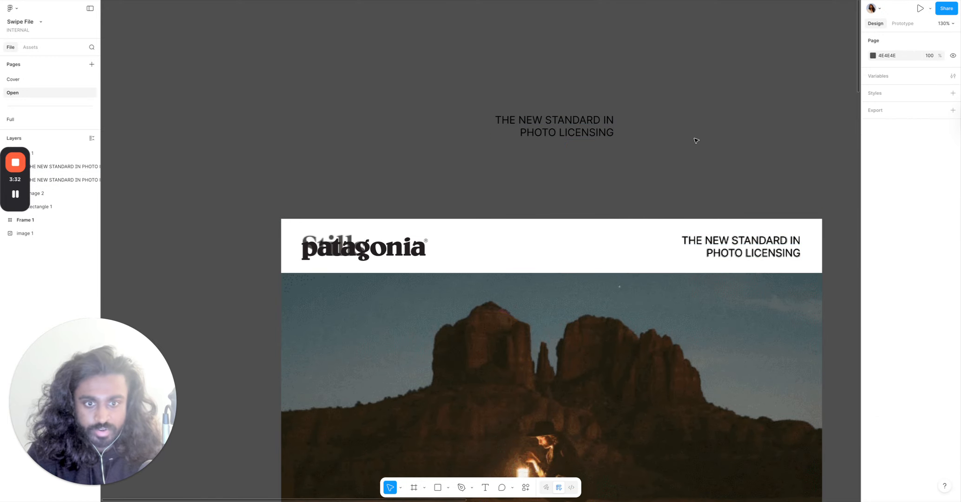
click(581, 129)
click(657, 110)
click(571, 125)
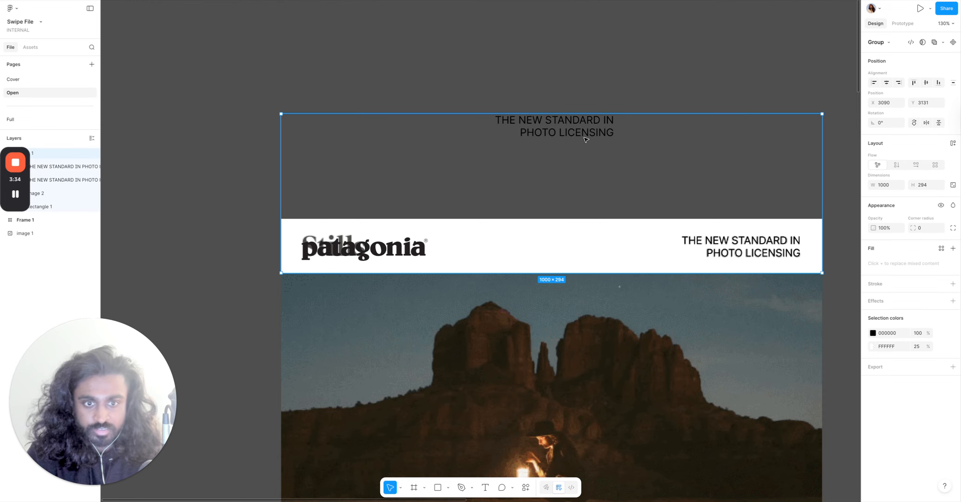
right_click(585, 124)
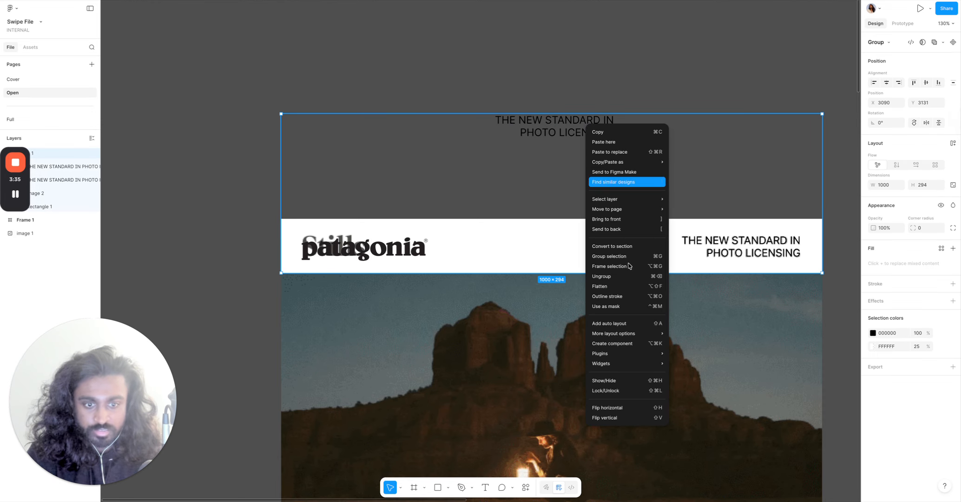
click(608, 276)
click(406, 252)
shift+click(623, 250)
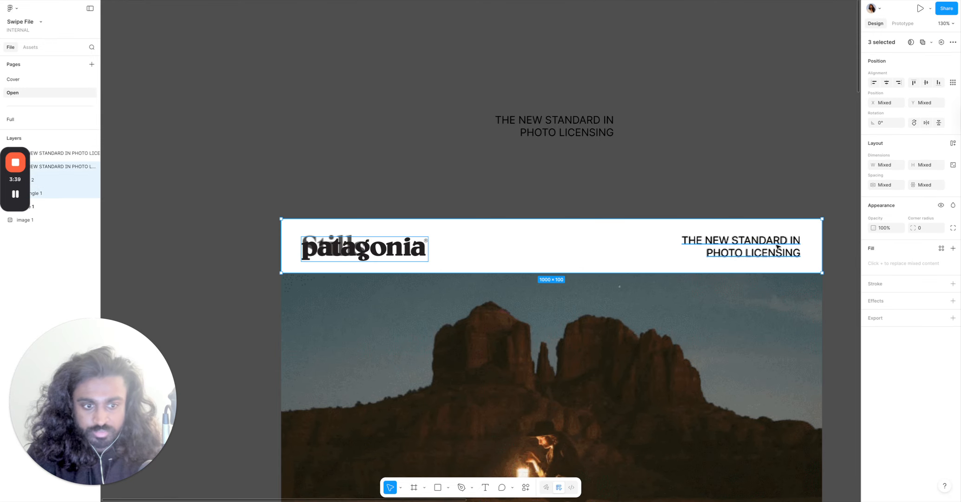
shift+click(775, 250)
right_click(617, 251)
click(648, 315)
key(Escape)
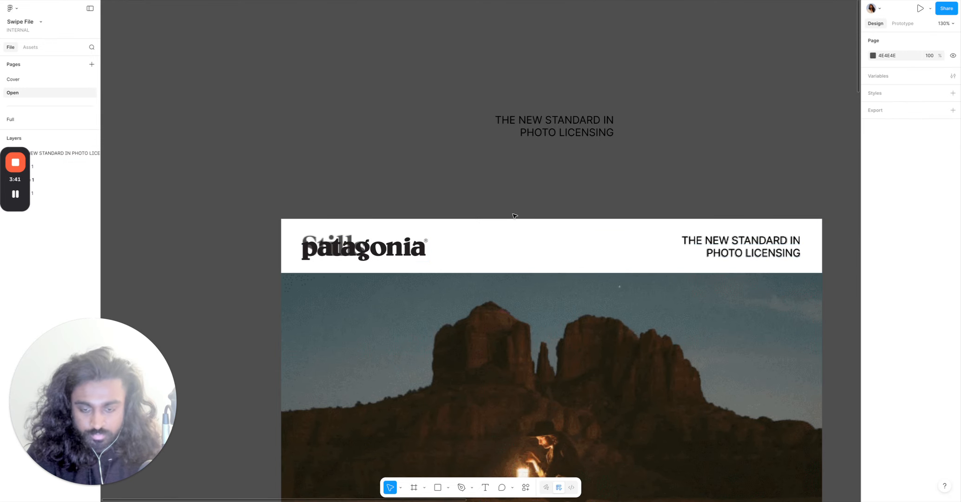
Set the white header bar's fill opacity to 100% to cover the Stills wordmark.
click(523, 247)
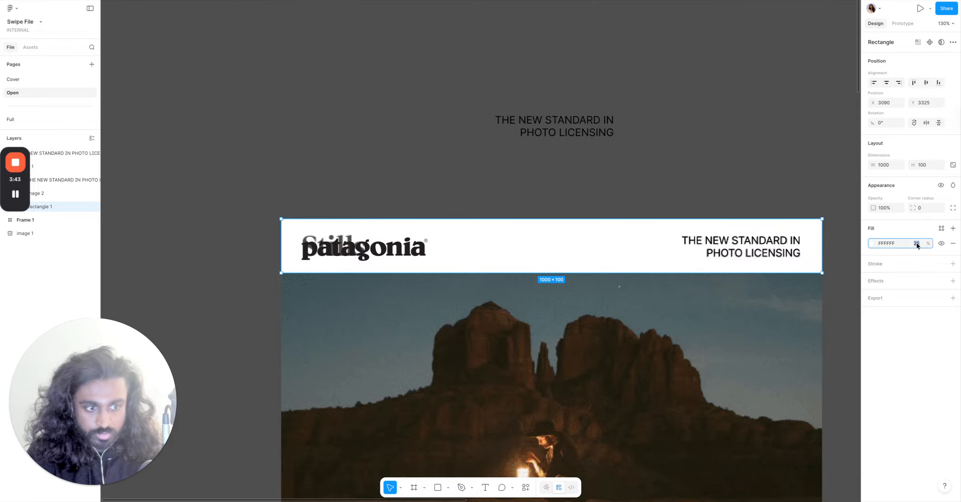
key(Return)
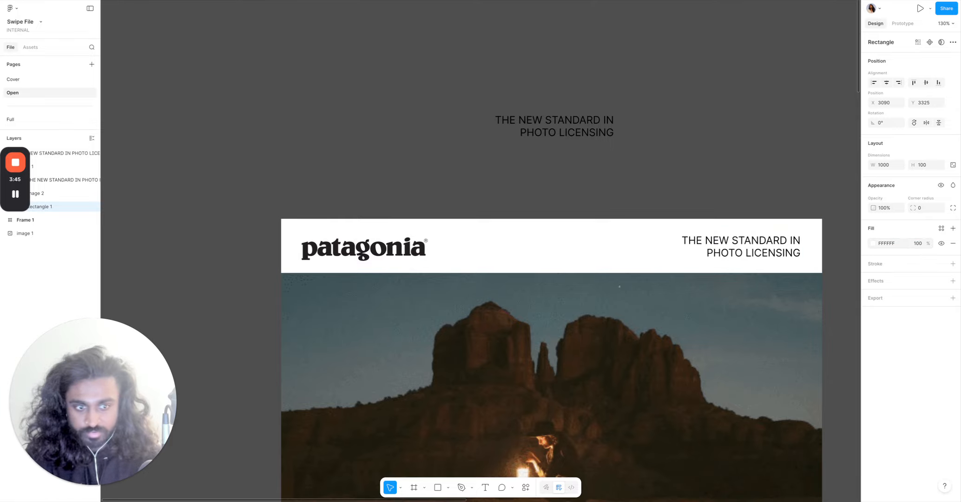
Move the Patagonia header group onto the black Frame 1.
click(779, 127)
scroll(779, 126, down, 5)
scroll(763, 165, right, 6)
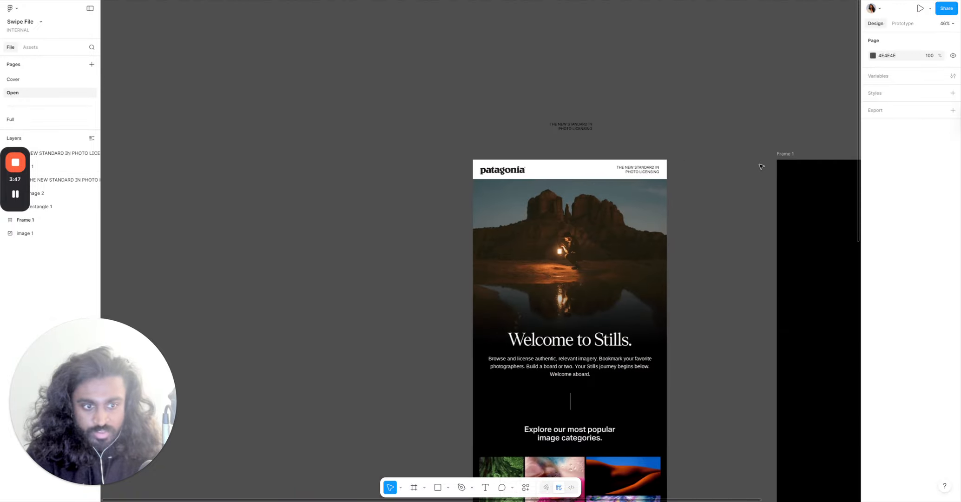
drag(450, 177, 705, 186)
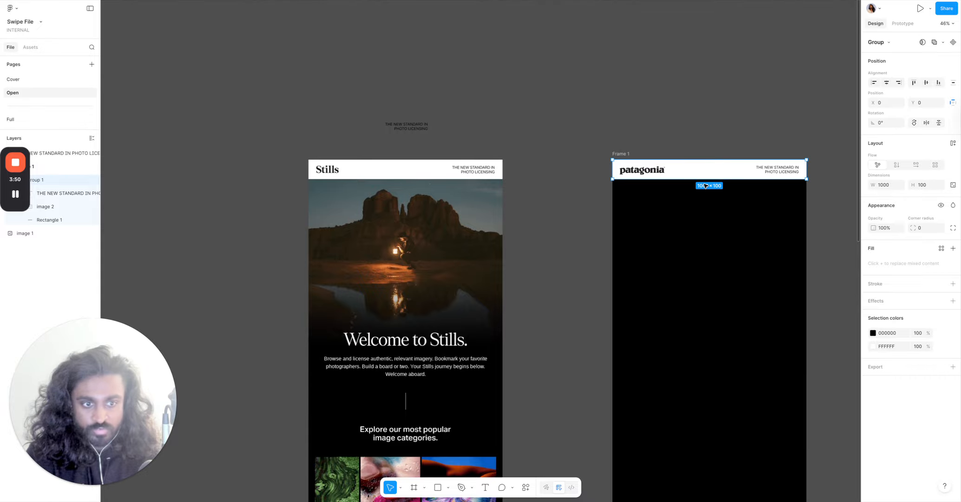
Paste the butterfly photo onto the canvas beside the Stills email.
click(729, 88)
scroll(731, 93, down, 2)
scroll(720, 126, up, 1)
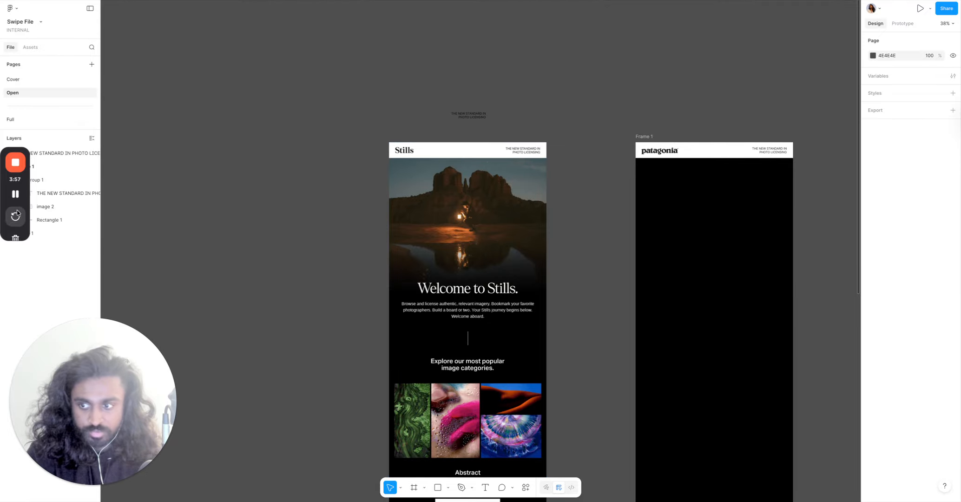
key(ctrl+v)
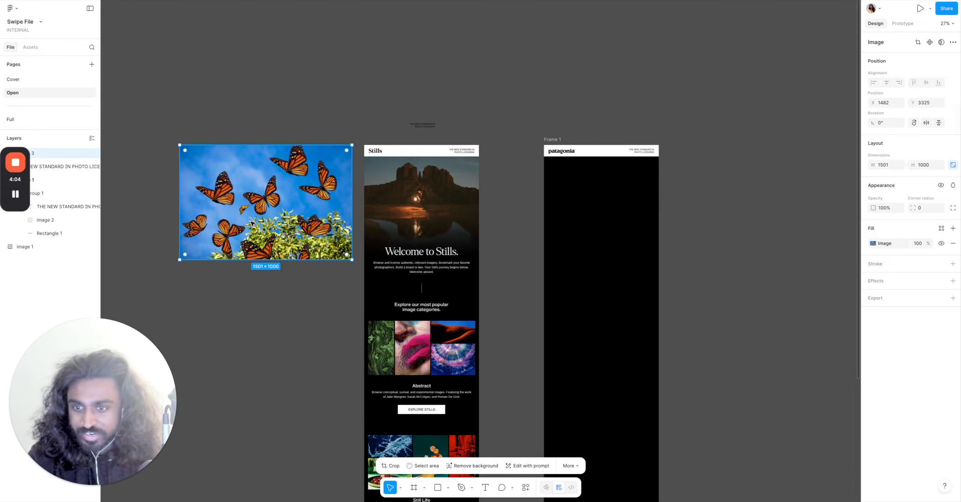
scroll(251, 224, up, 3)
drag(287, 181, 263, 187)
Wrap the Stills email image in its own frame using Frame selection.
click(490, 161)
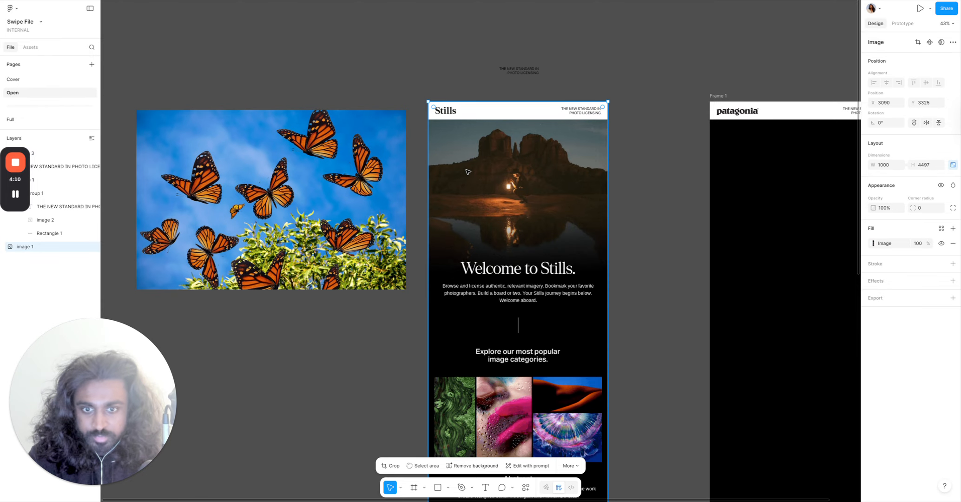
right_click(489, 161)
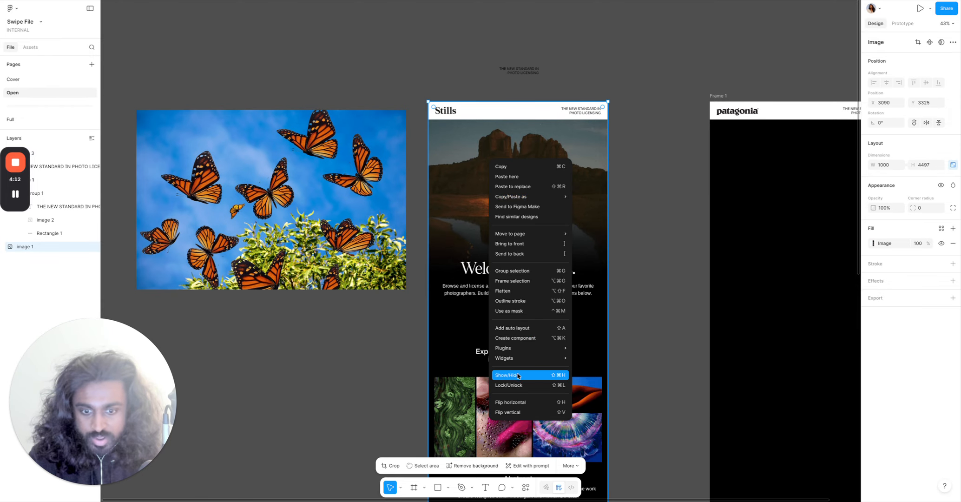
click(512, 281)
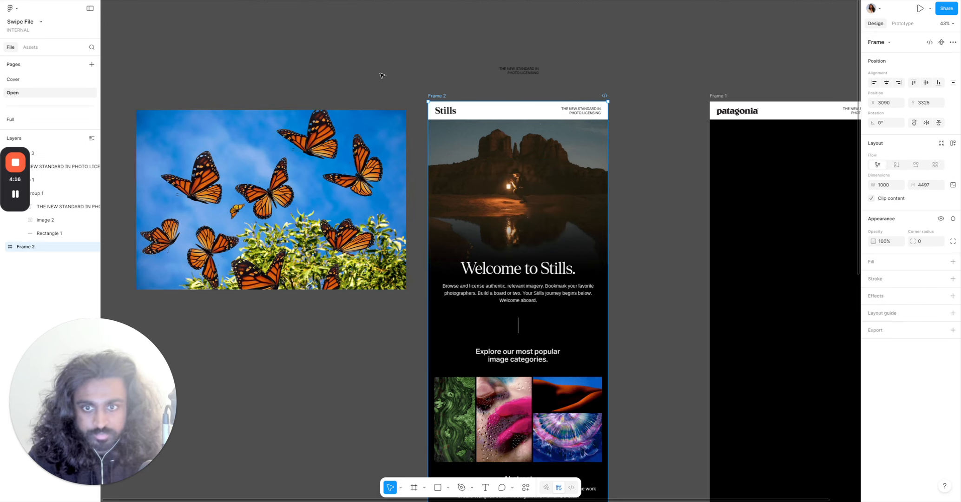
Move the butterfly photo into Frame 2 and center it horizontally.
click(292, 196)
drag(292, 196, 524, 213)
click(886, 83)
scroll(450, 257, up, 3)
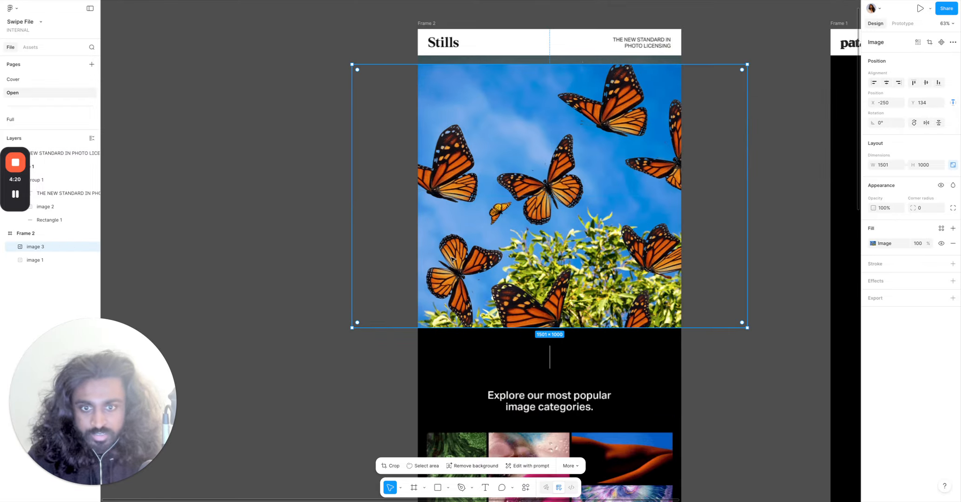
Reposition the butterfly photo over the hero area at the top of Frame 2 and re-center it horizontally.
drag(480, 256, 480, 247)
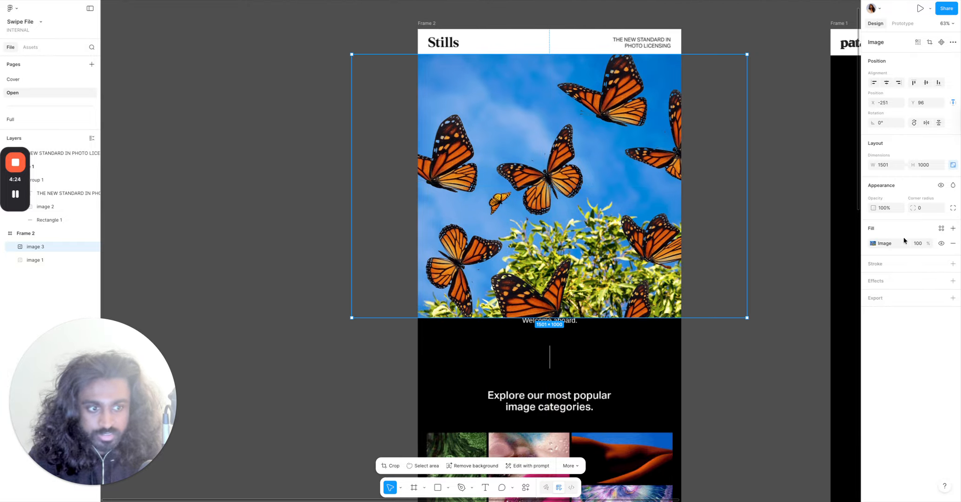
drag(872, 208, 903, 233)
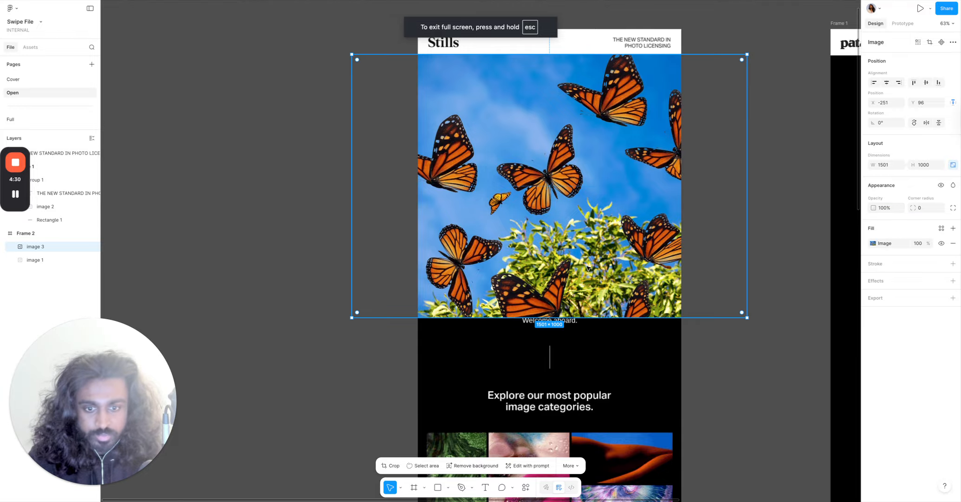
drag(603, 297, 602, 208)
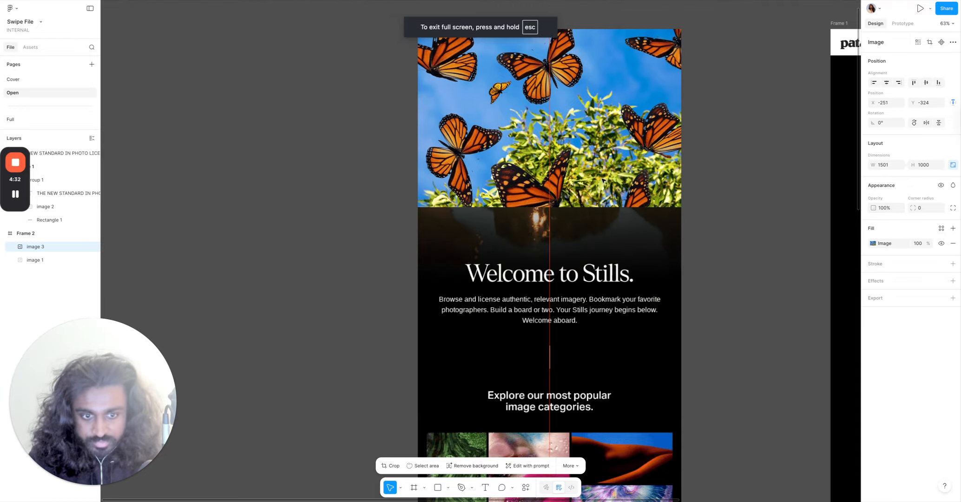
scroll(522, 281, up, 10)
scroll(520, 274, left, 2)
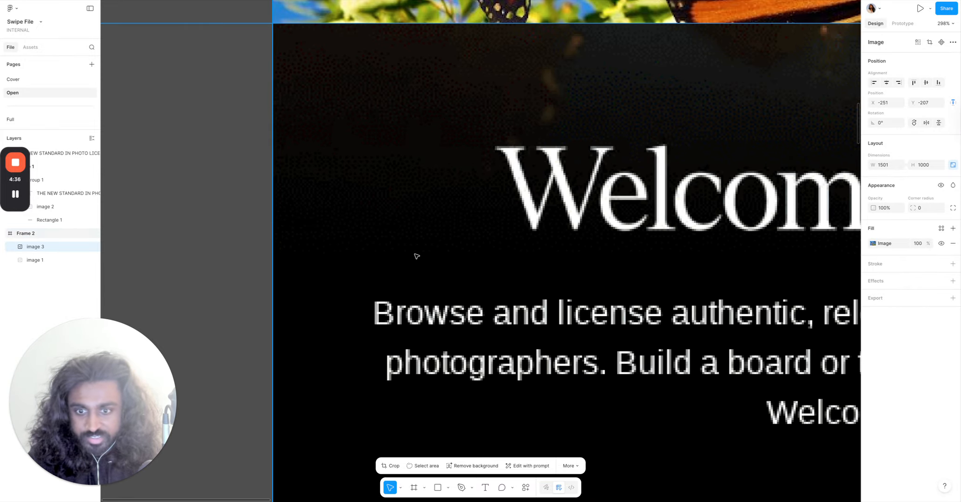
mouse_move(430, 1)
drag(430, 20, 426, 242)
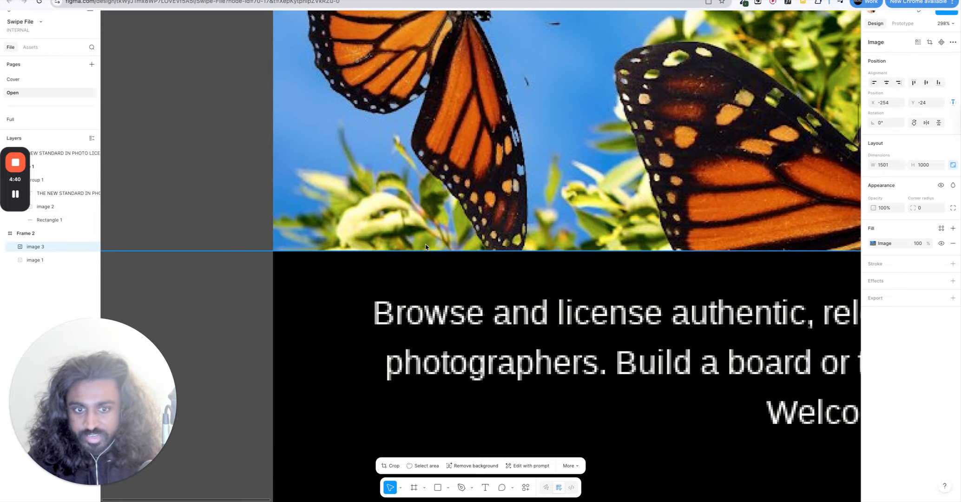
scroll(432, 223, down, 5)
scroll(499, 75, up, 3)
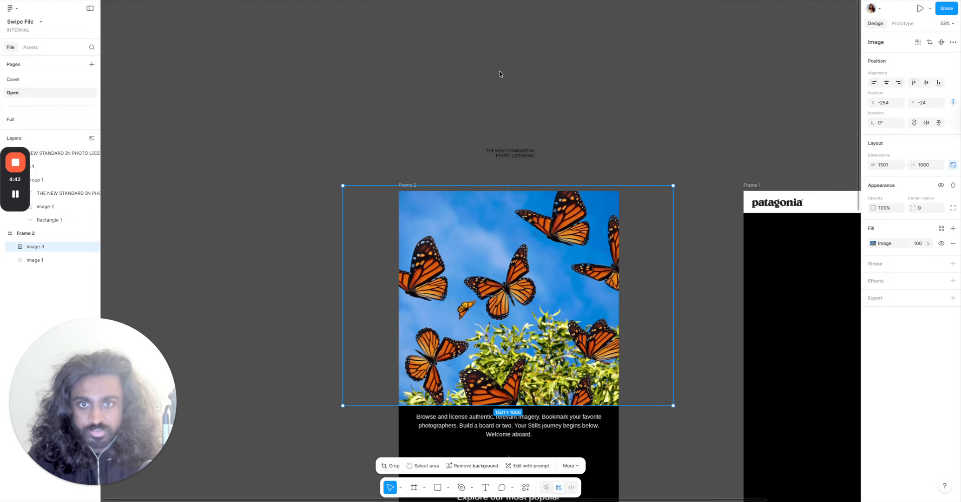
scroll(493, 195, up, 3)
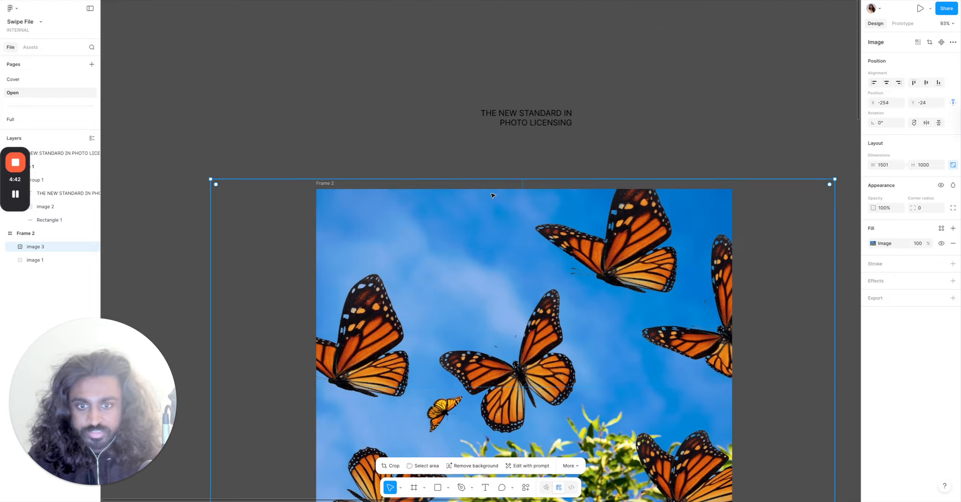
click(886, 83)
scroll(739, 94, down, 3)
scroll(739, 94, down, 3)
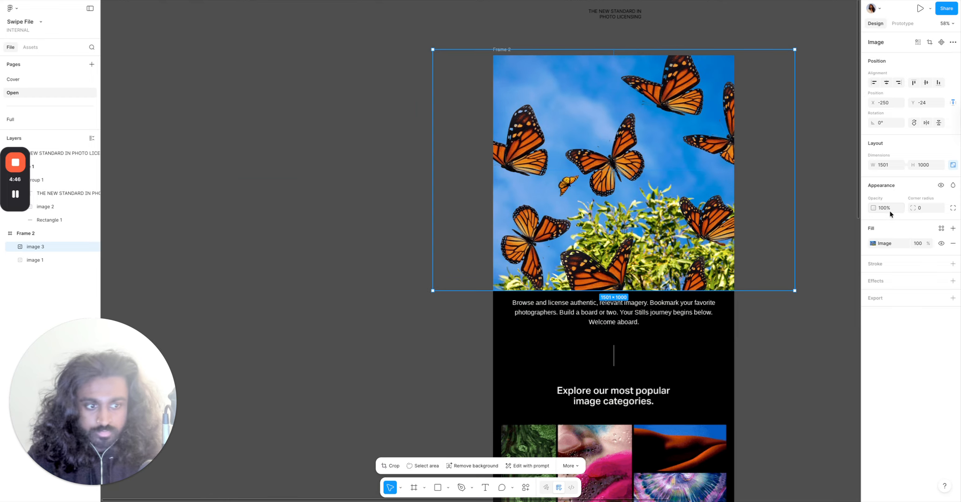
click(872, 244)
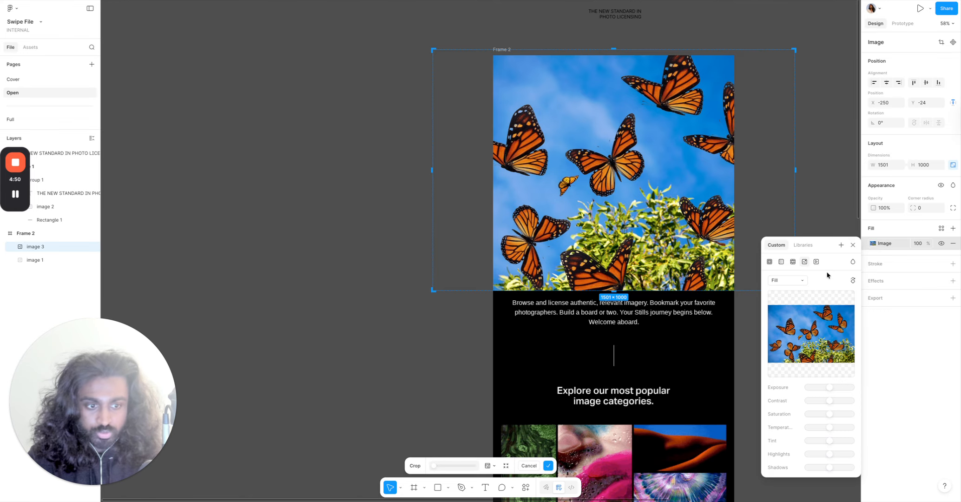
click(780, 262)
key(super+z)
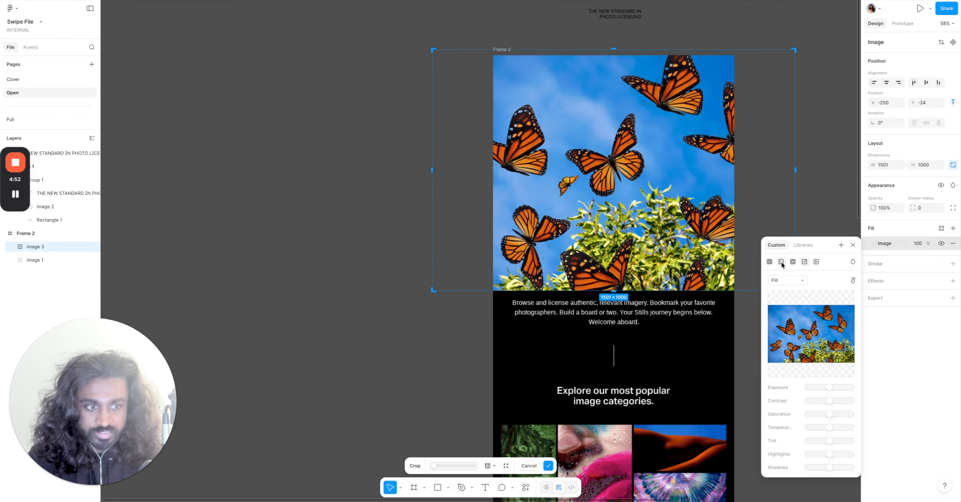
key(Escape)
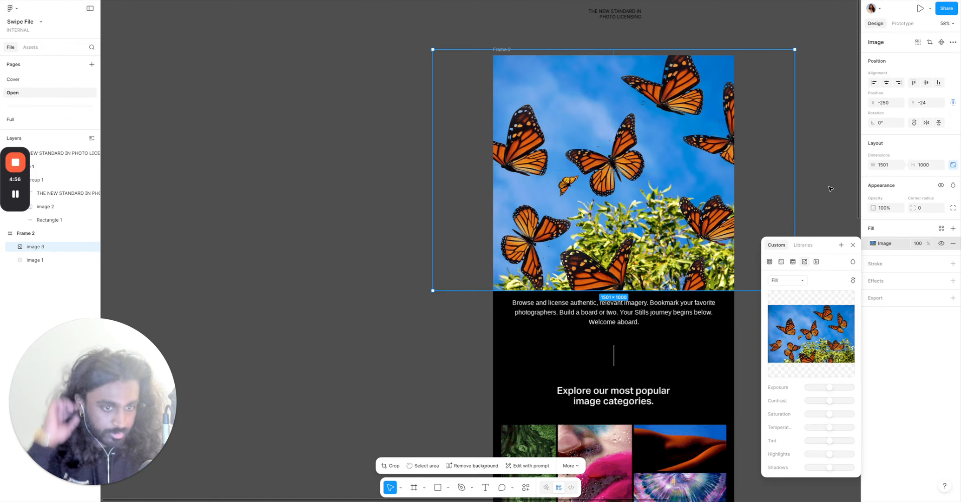
click(830, 188)
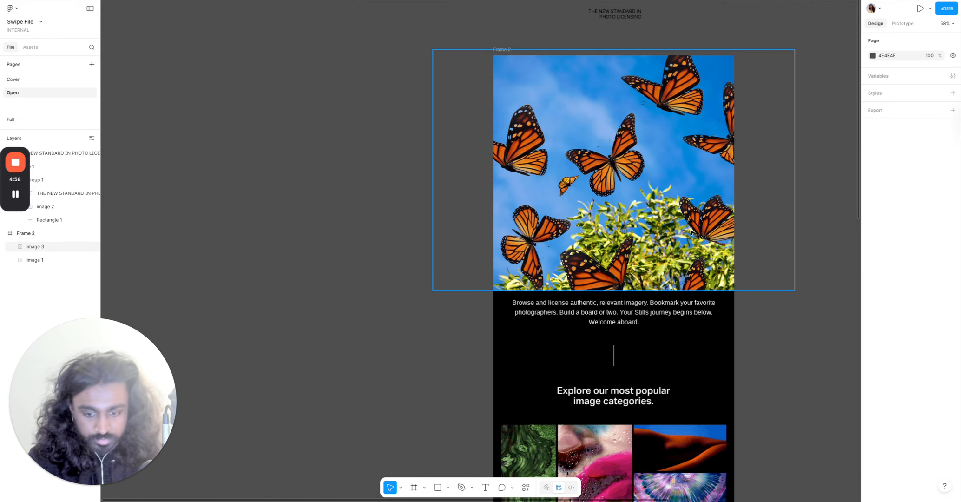
Draw a rectangle covering the hero area of Frame 2, about 1000 × 976.
click(437, 487)
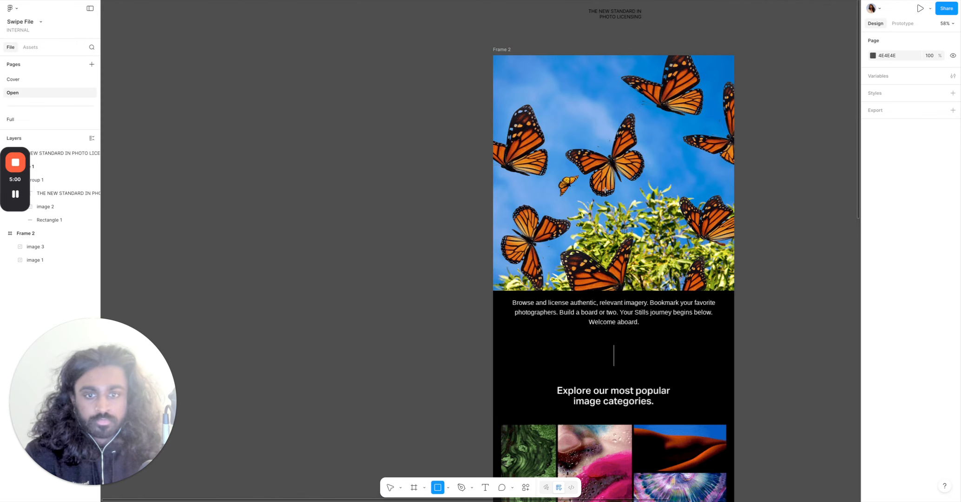
drag(540, 118, 734, 290)
drag(540, 242, 492, 242)
drag(641, 117, 642, 53)
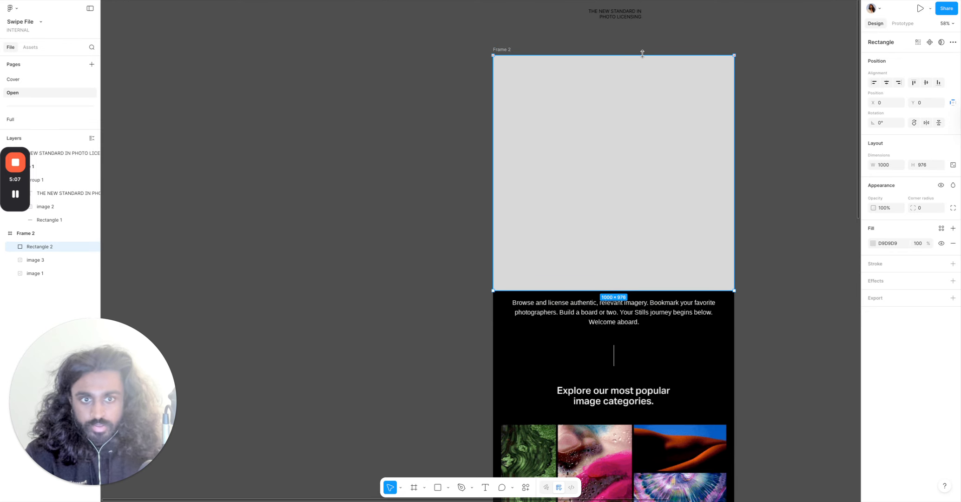
Fill the rectangle with black, switch it to a linear gradient and flip its direction.
click(872, 245)
click(771, 430)
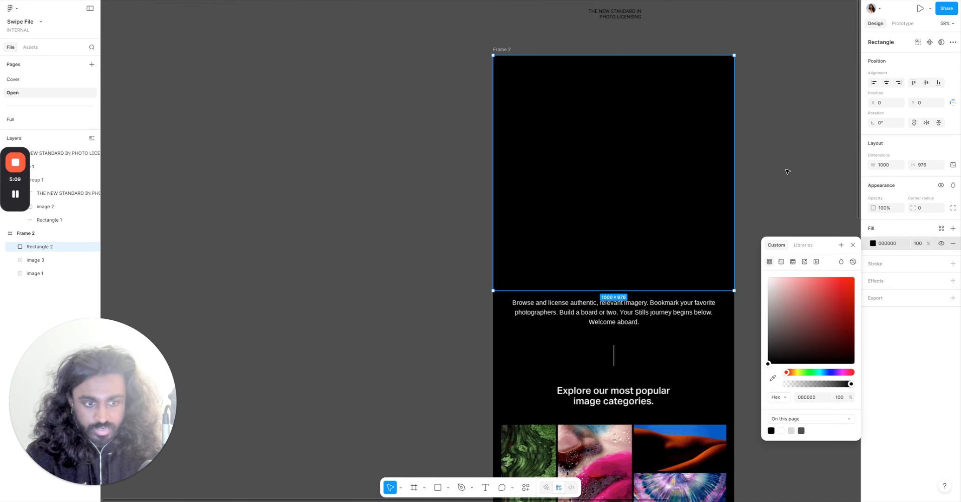
click(780, 262)
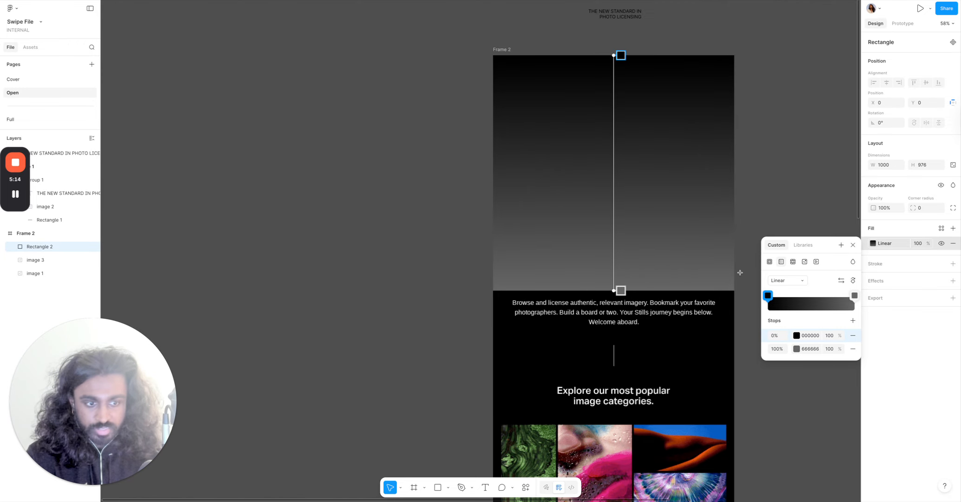
click(853, 281)
click(853, 281)
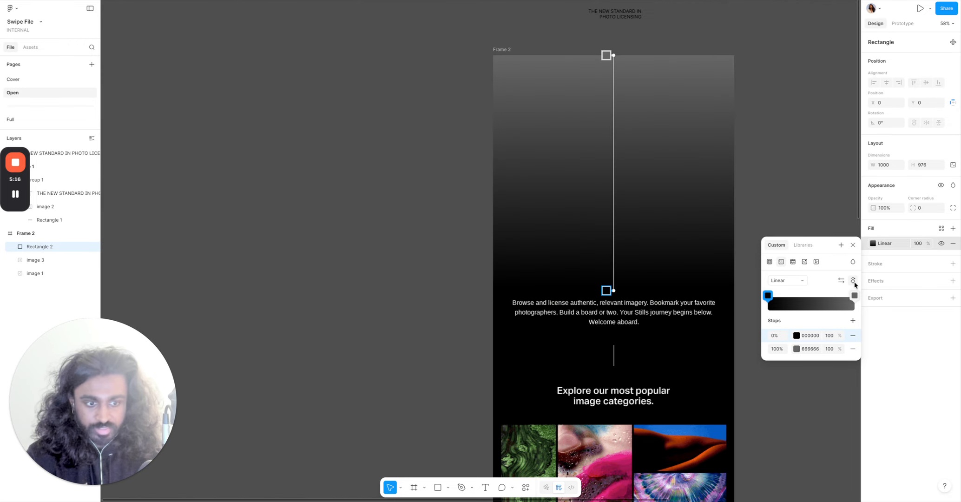
Set the gradient's #666666 end stop to 0% opacity and move the black stop to 7%.
click(854, 296)
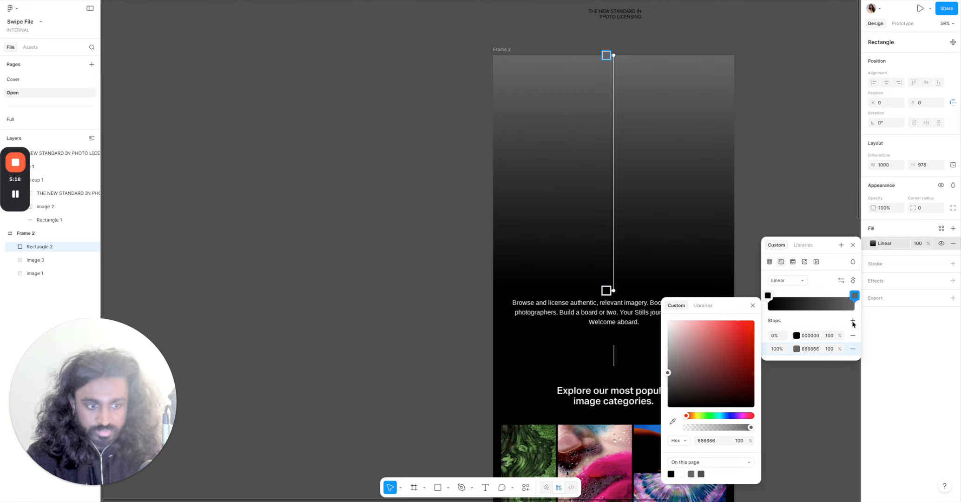
click(830, 349)
text(0)
key(Return)
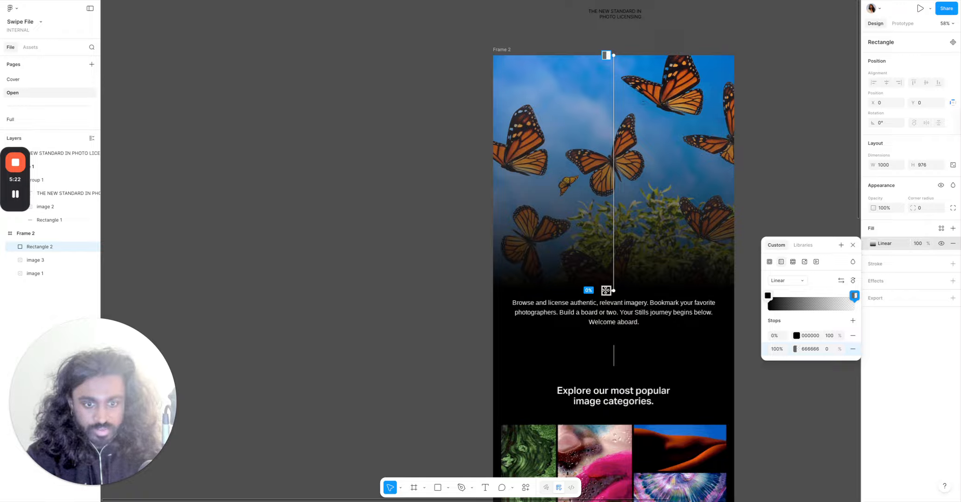
drag(606, 290, 614, 273)
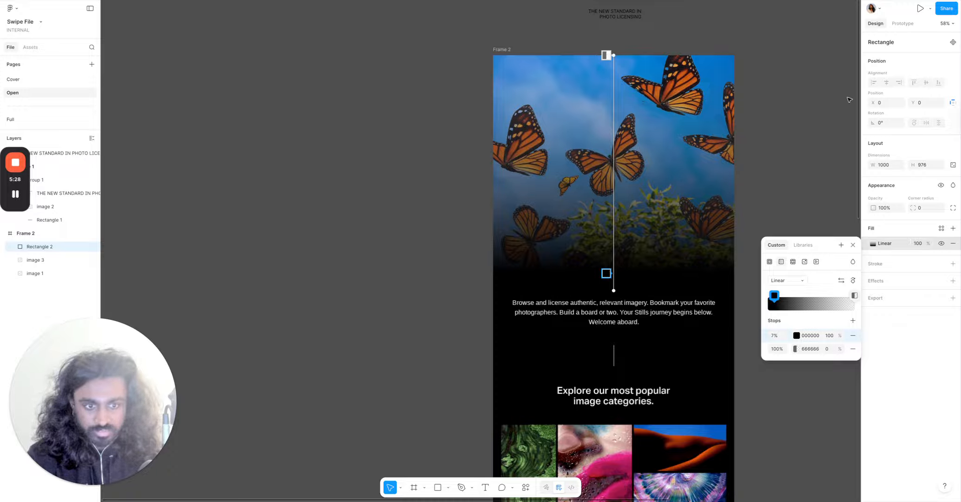
Resize the butterfly photo to 1000 px wide, aligned with the left edge of Frame 2.
click(765, 150)
click(661, 275)
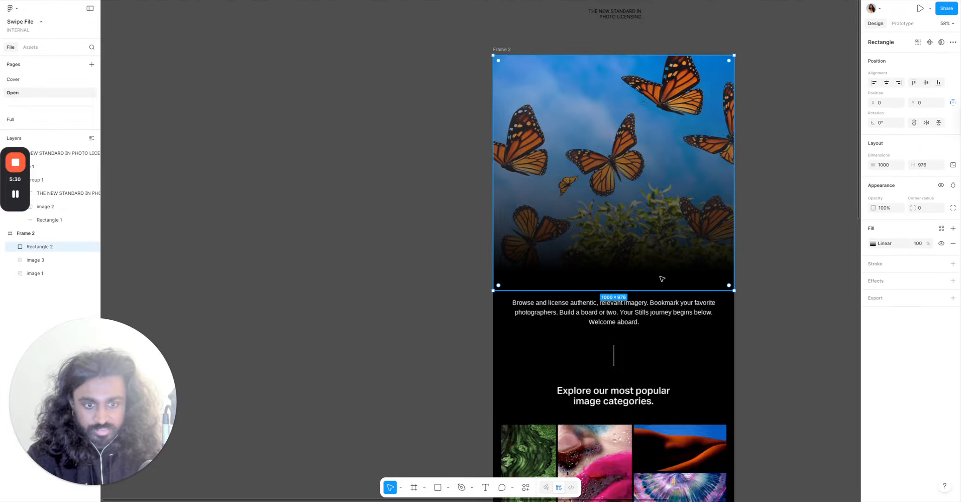
drag(667, 268, 595, 259)
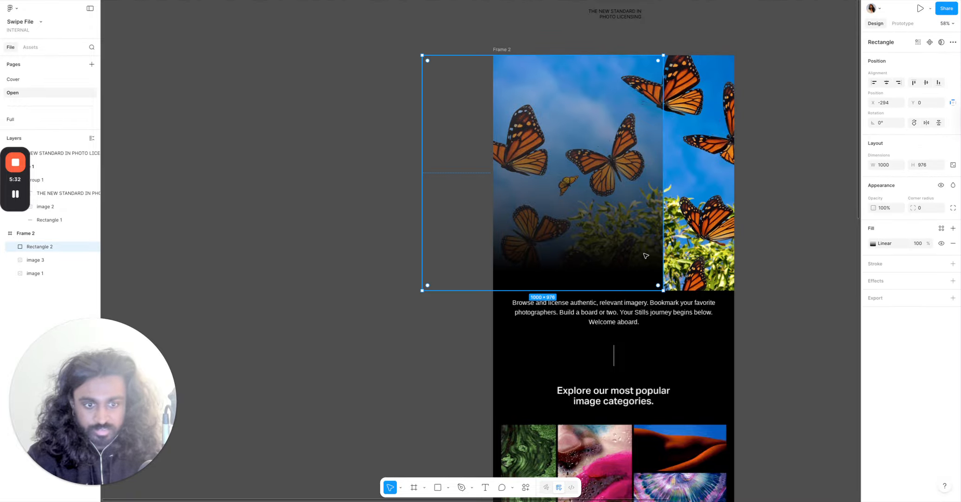
shift+click(692, 249)
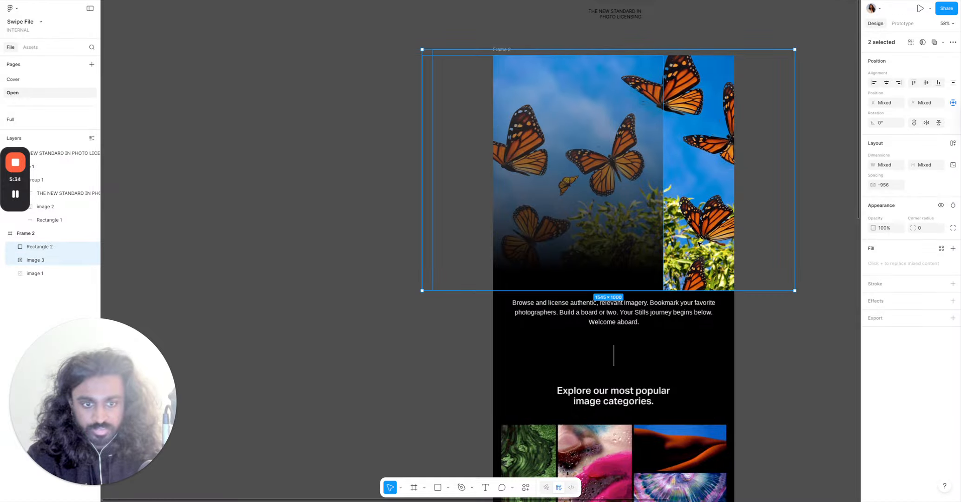
click(743, 239)
drag(794, 240, 733, 249)
drag(578, 257, 650, 256)
drag(546, 238, 606, 238)
click(525, 239)
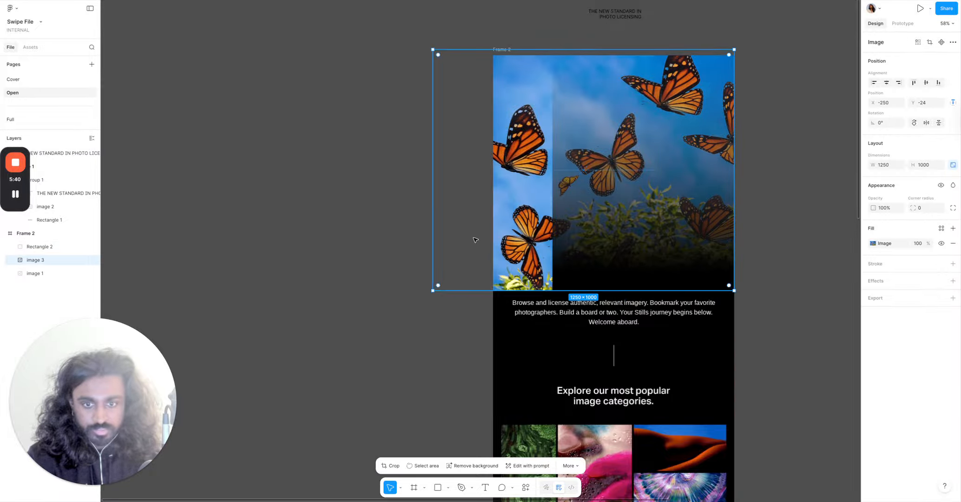
drag(435, 233, 493, 243)
scroll(535, 123, up, 5)
scroll(535, 124, up, 2)
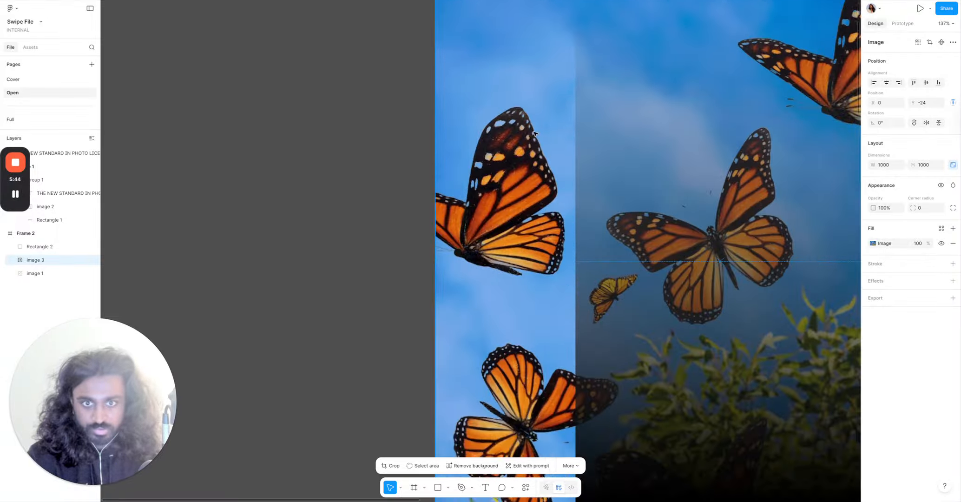
Trim the butterfly photo's top edge to fit the hero area at 1000 × 976 beneath the gradient.
drag(514, 21, 513, 36)
scroll(607, 170, down, 5)
drag(607, 170, 563, 173)
ctrl+right_click(557, 148)
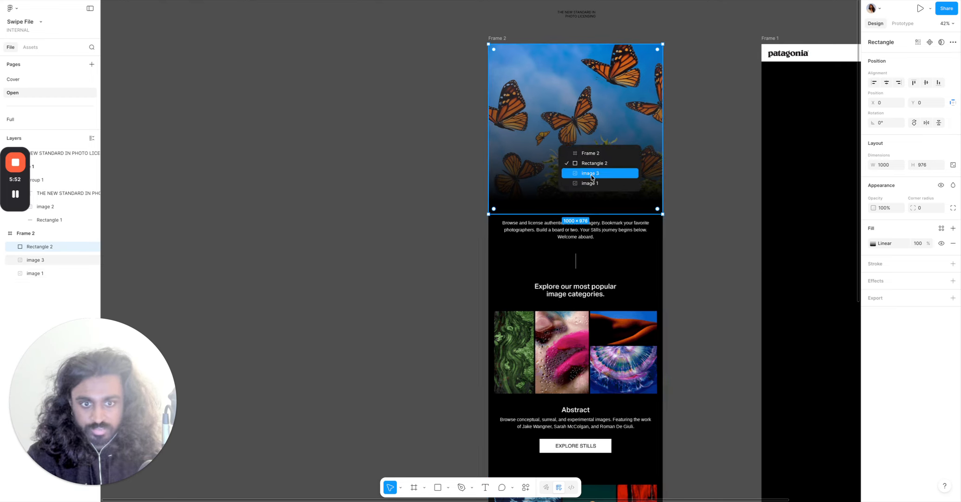
click(592, 175)
drag(594, 177, 408, 181)
key(ctrl+z)
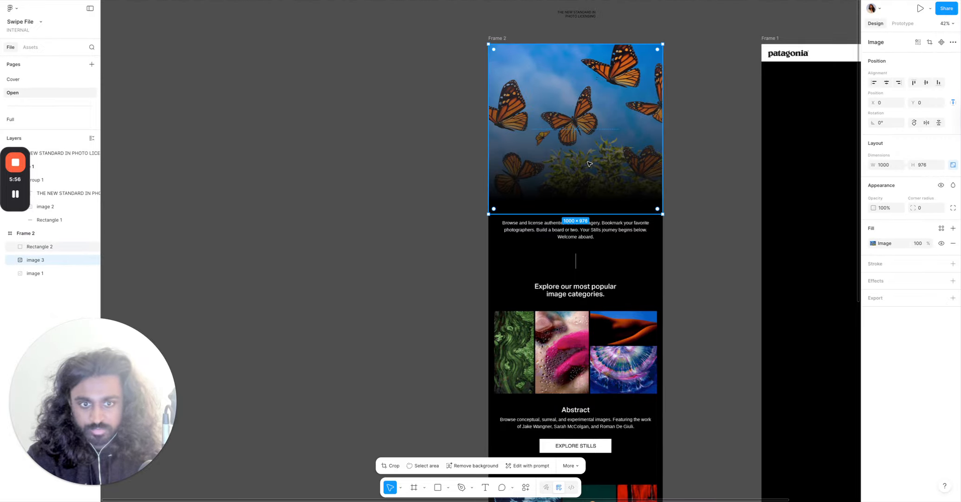
Move the butterfly photo together with its gradient rectangle out of Frame 2 onto the empty canvas.
click(598, 181)
drag(603, 187, 549, 187)
shift+click(613, 187)
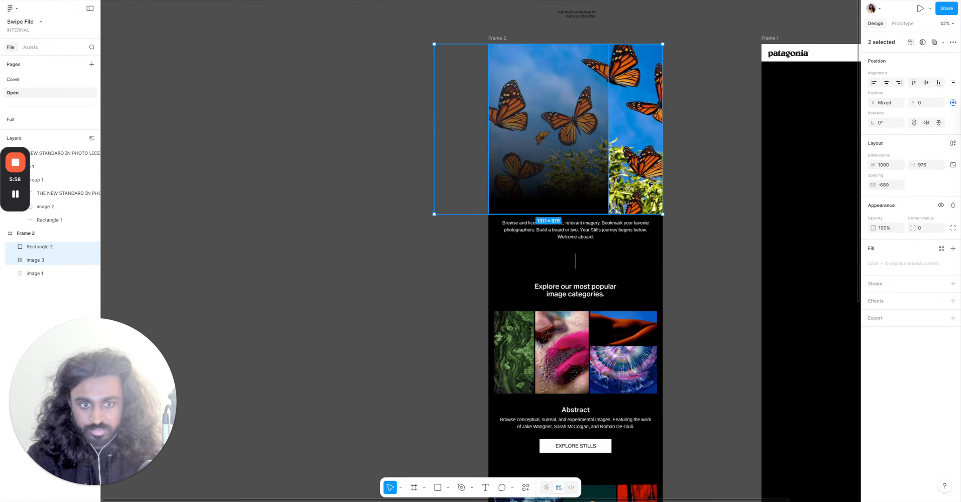
drag(613, 187, 371, 193)
click(321, 188)
click(210, 79)
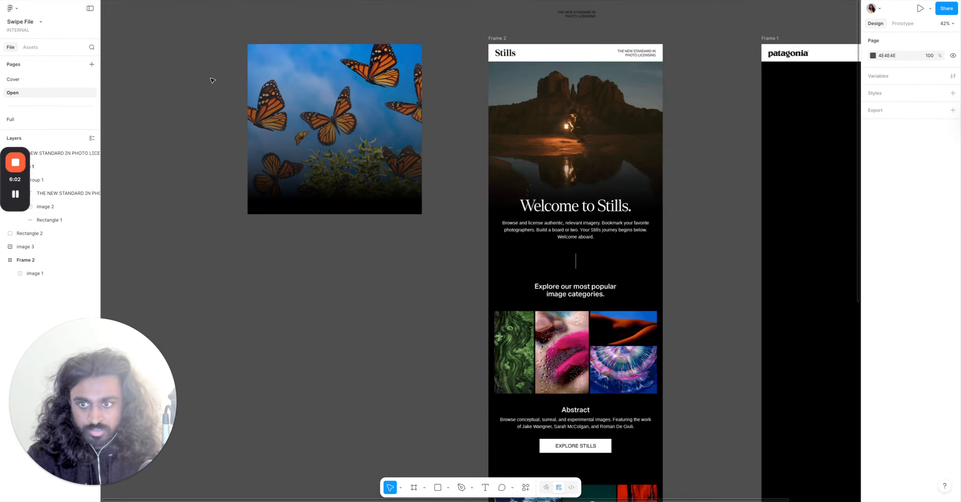
Shift the photo and gradient pair slightly right on the canvas and select the gradient rectangle.
drag(205, 53, 396, 229)
drag(367, 181, 412, 181)
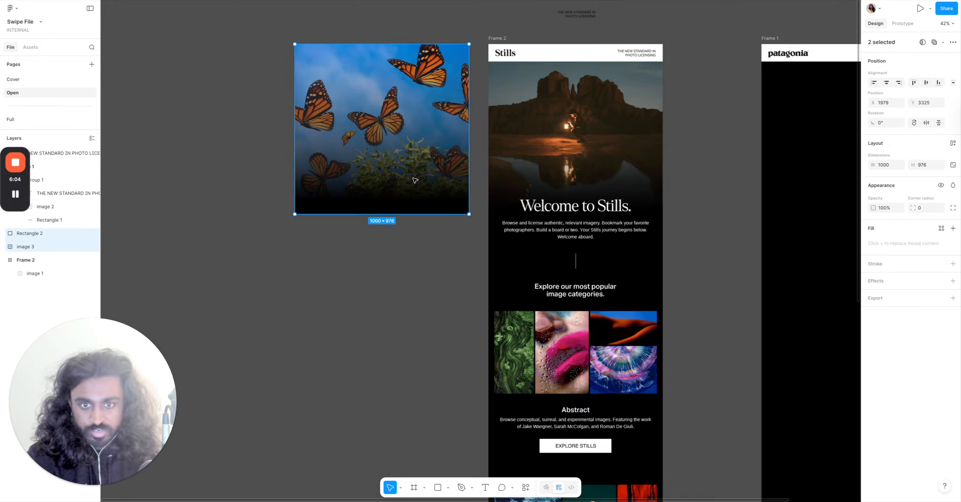
ctrl+scroll(411, 182, up, 5)
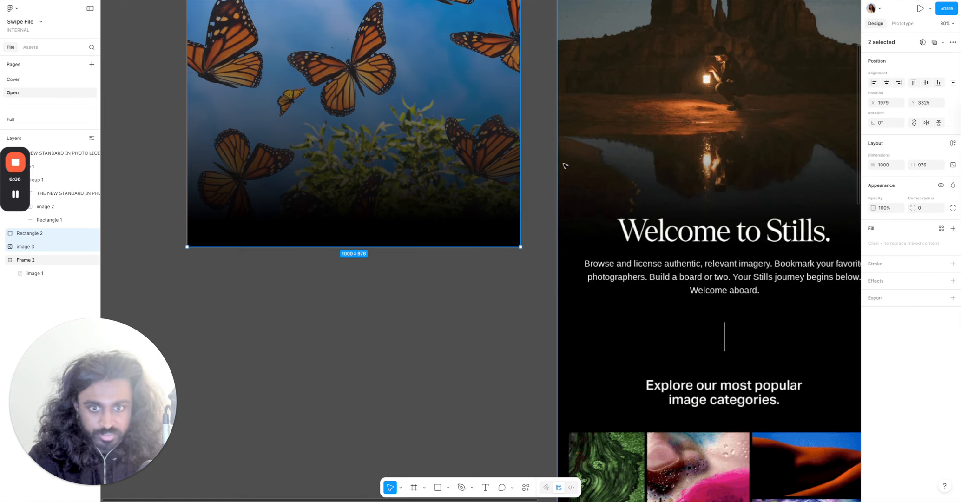
scroll(565, 165, up, 3)
double_click(392, 178)
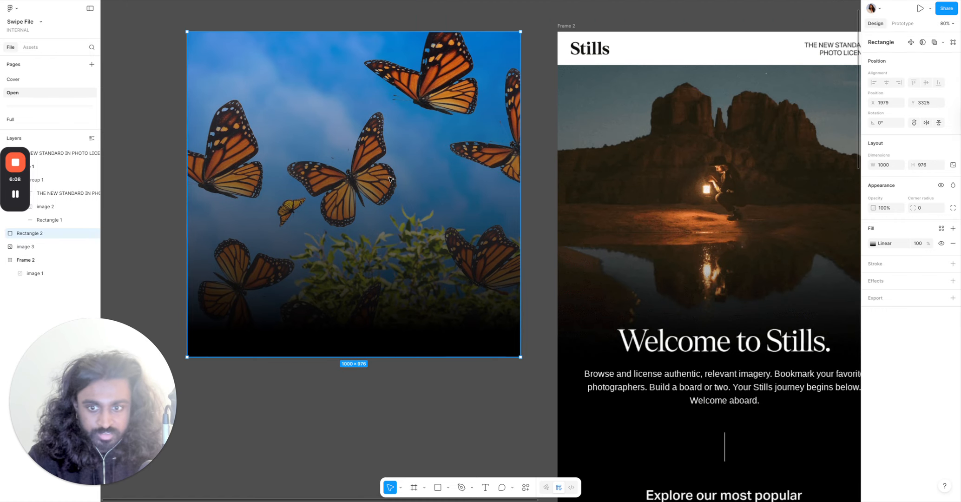
key(Escape)
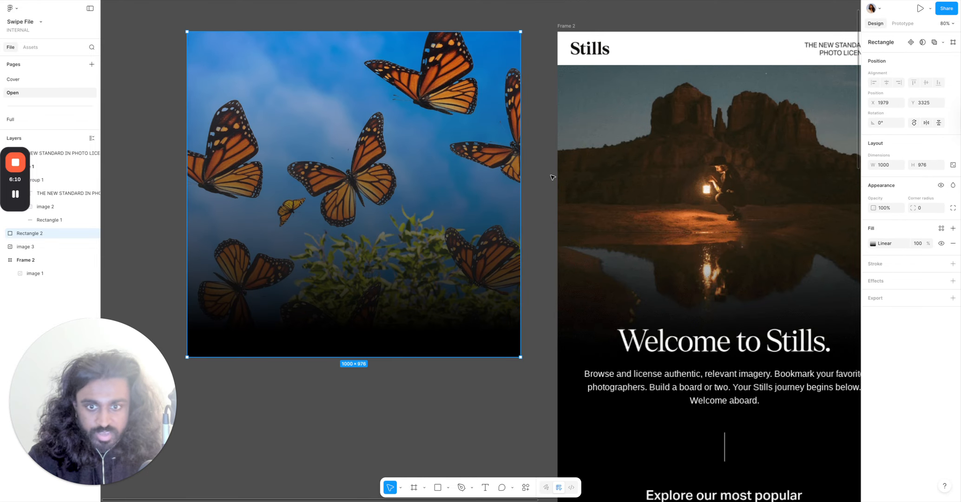
key(Escape)
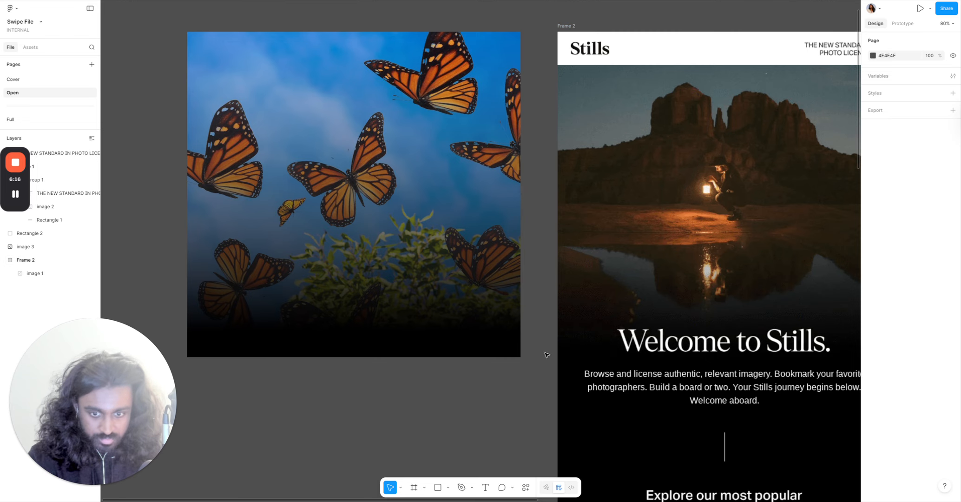
Edit the rectangle's gradient: move the black stop to 0% and add a transparent #666666 stop at 79%.
click(495, 344)
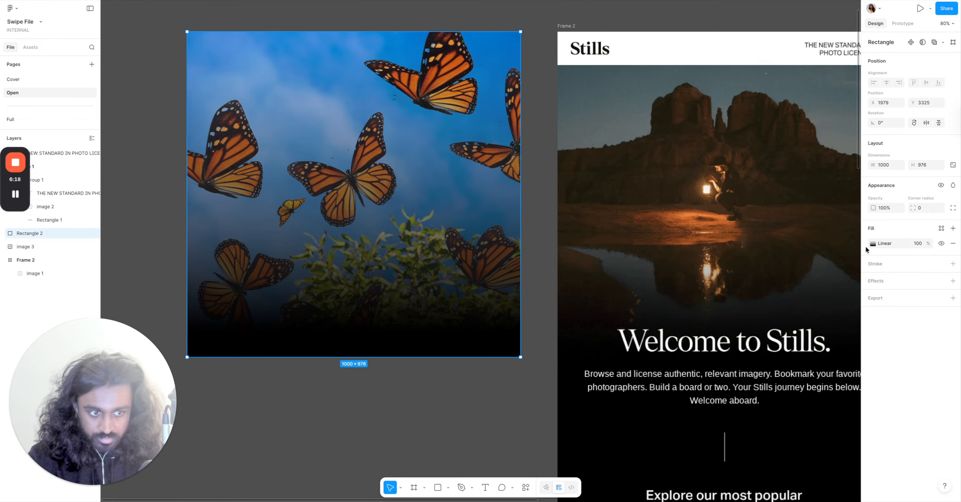
click(872, 243)
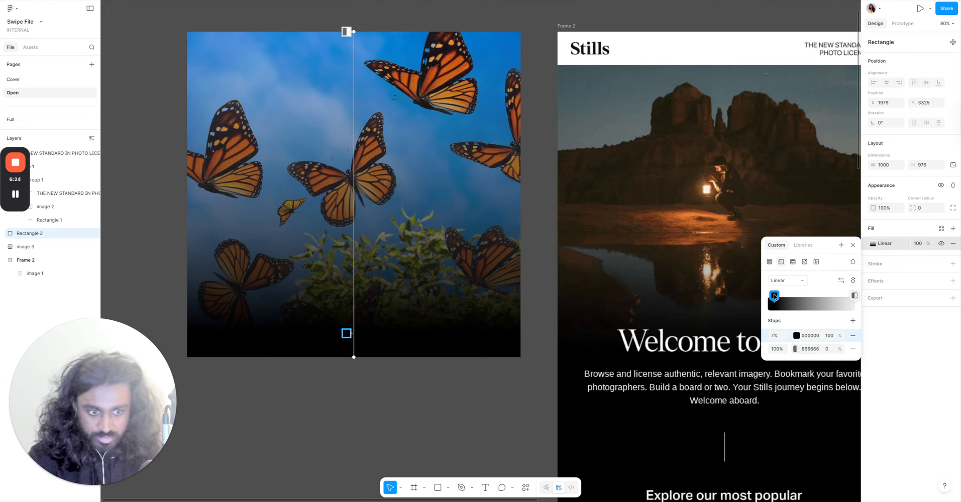
drag(774, 295, 730, 296)
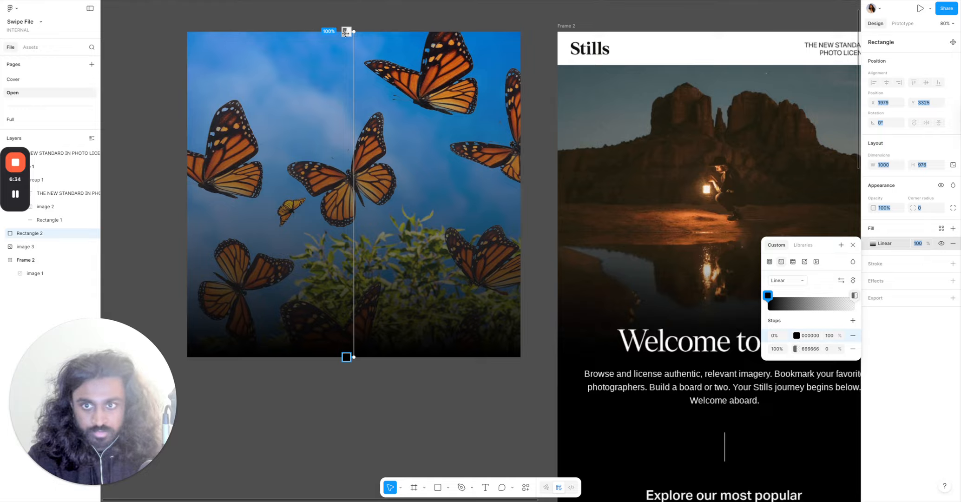
click(348, 146)
drag(349, 145, 353, 100)
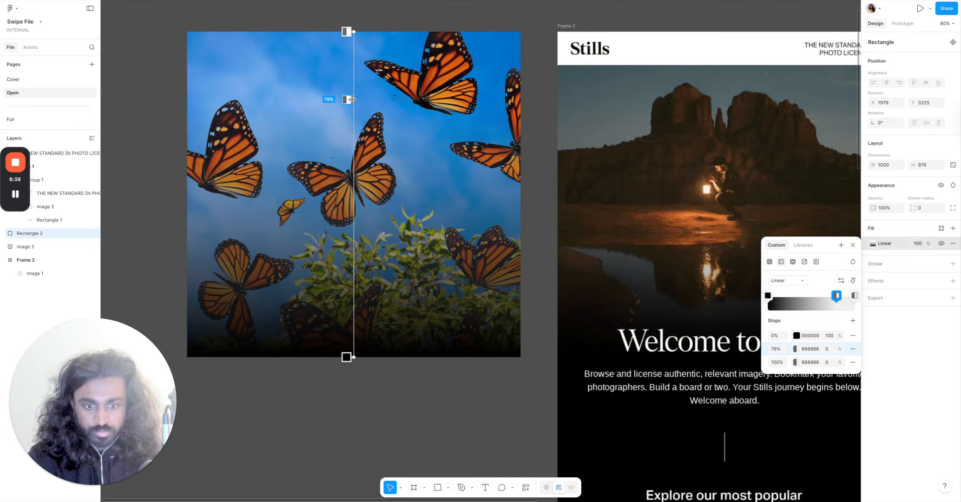
click(544, 143)
Group the butterfly photo and gradient rectangle together.
scroll(546, 144, down, 5)
drag(287, 46, 482, 343)
right_click(455, 193)
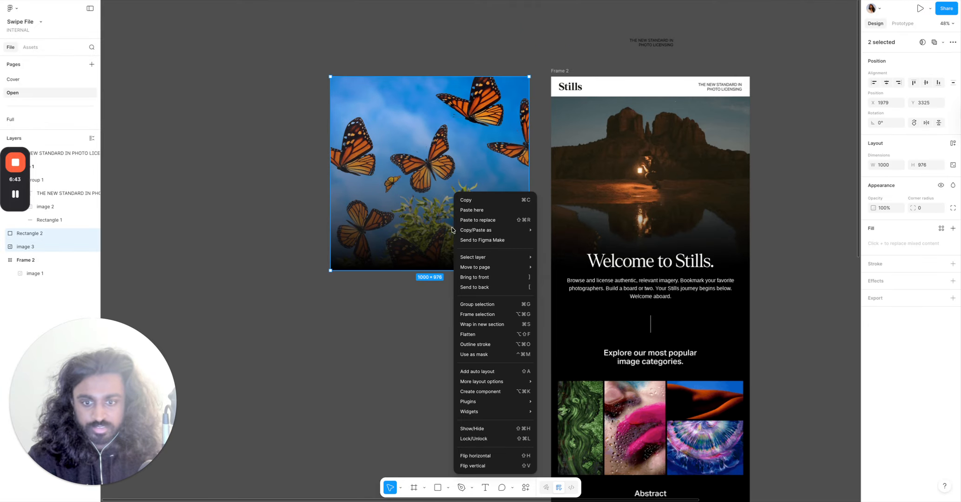
click(477, 303)
click(445, 302)
Move the butterfly group into the hero area of the Patagonia frame beneath its header.
scroll(444, 301, right, 2)
scroll(444, 301, down, 5)
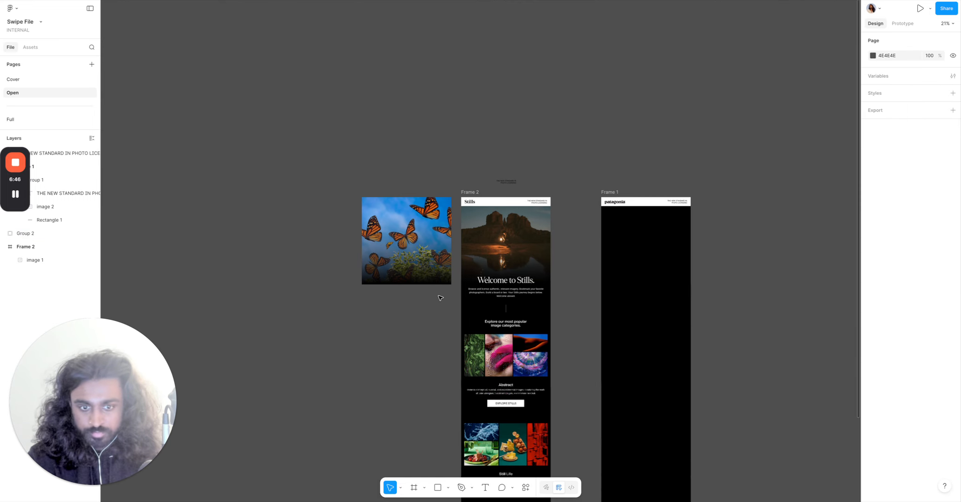
drag(423, 262, 665, 274)
click(714, 258)
scroll(714, 259, up, 3)
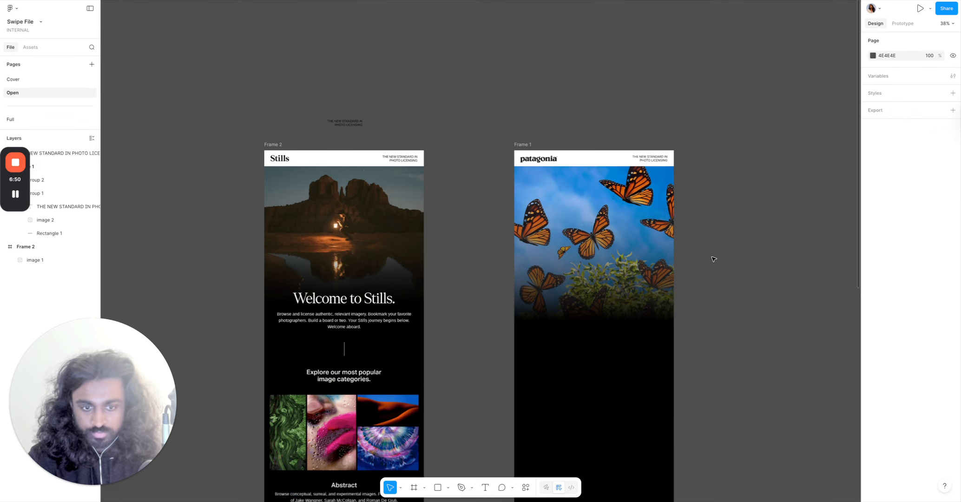
Zoom around the Stills frame to examine the image-category grid and its text.
scroll(714, 259, left, 2)
scroll(506, 297, down, 3)
scroll(451, 316, up, 4)
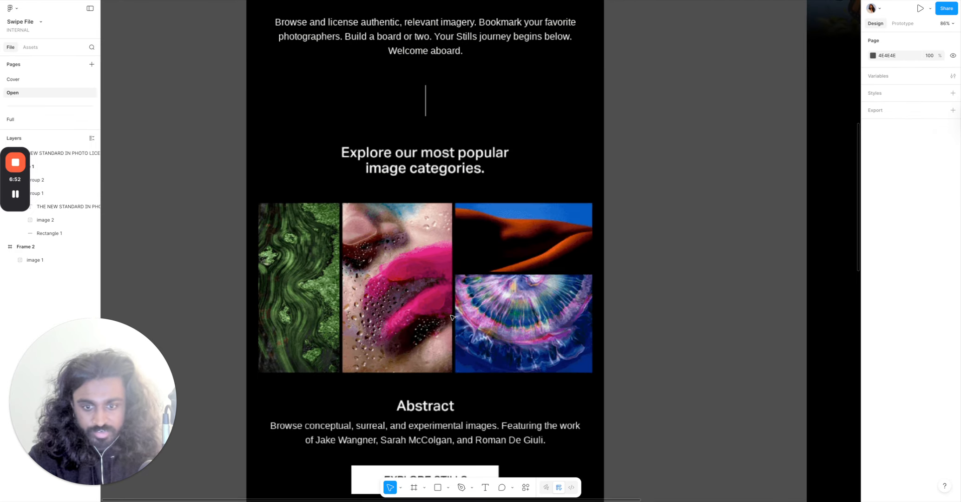
scroll(451, 317, left, 2)
scroll(451, 317, down, 2)
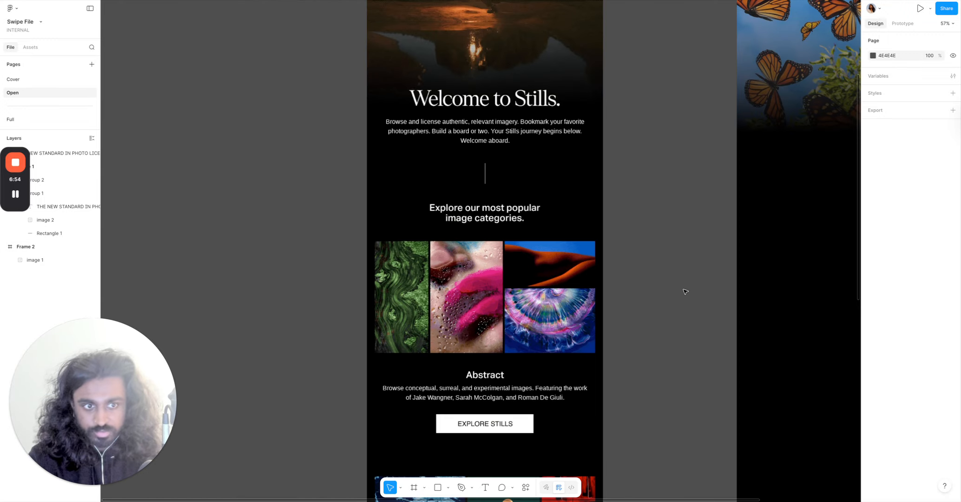
scroll(685, 289, up, 3)
scroll(685, 289, down, 3)
scroll(684, 289, down, 3)
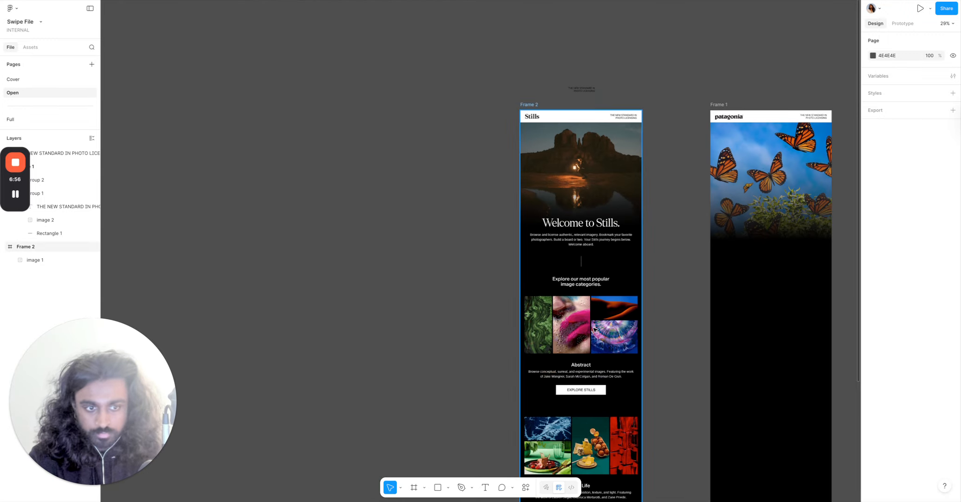
scroll(548, 354, up, 5)
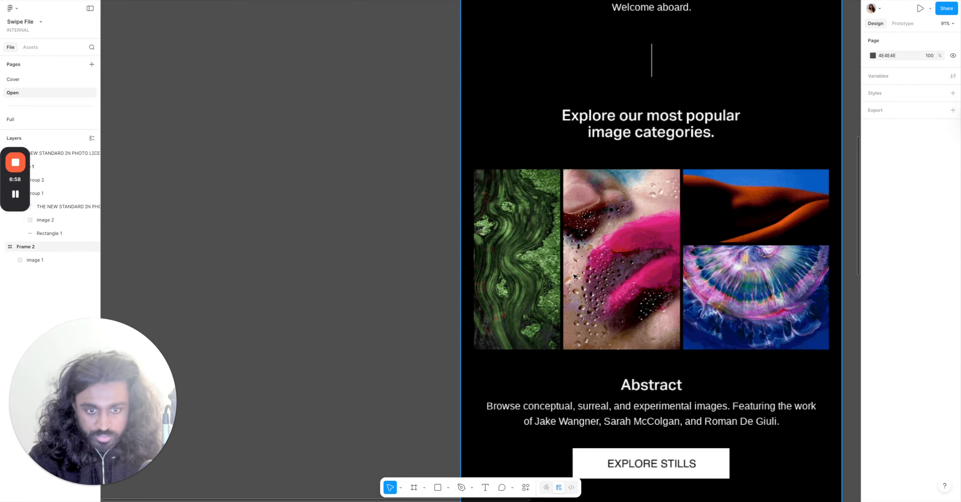
scroll(685, 336, up, 4)
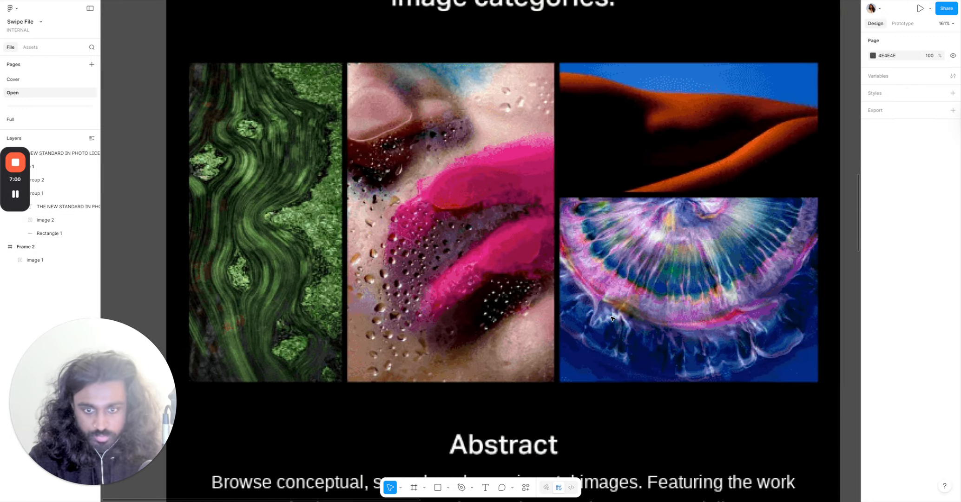
Draw four 100 × 100 rectangles, one over each image in the category grid.
click(437, 487)
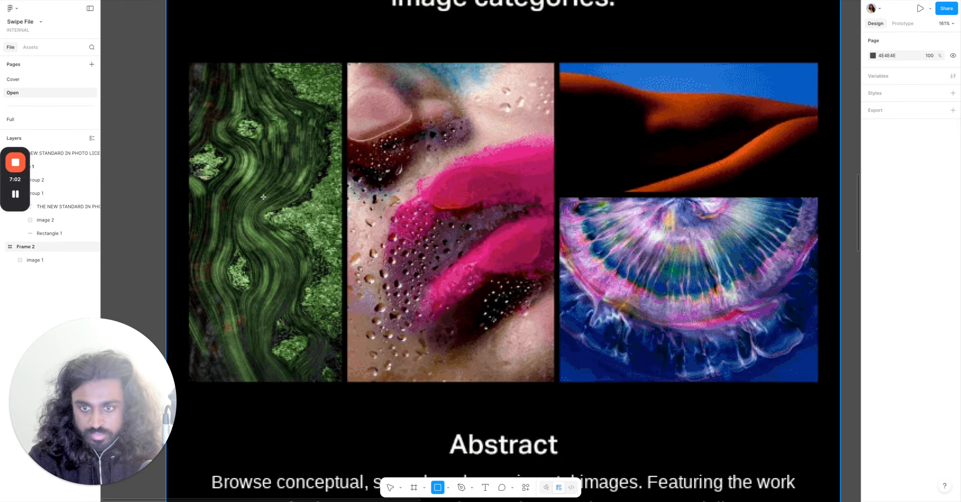
click(230, 163)
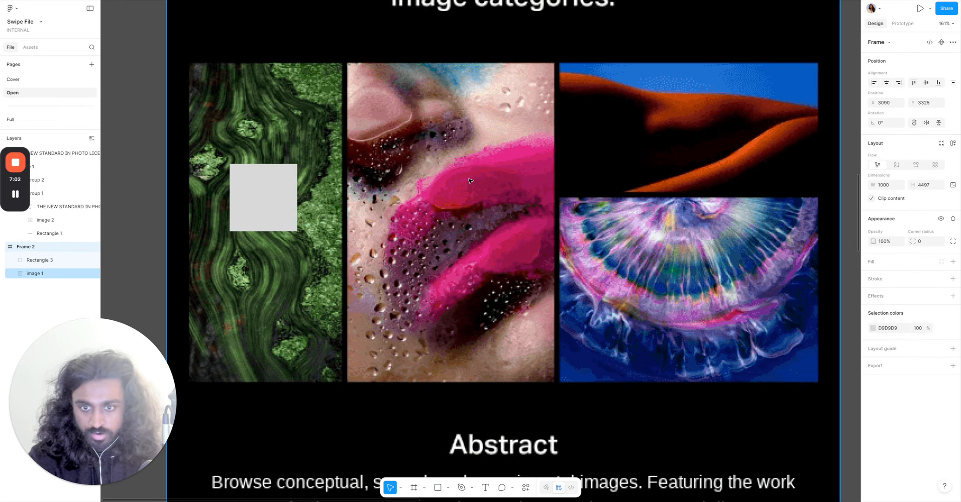
click(439, 487)
click(450, 194)
click(438, 487)
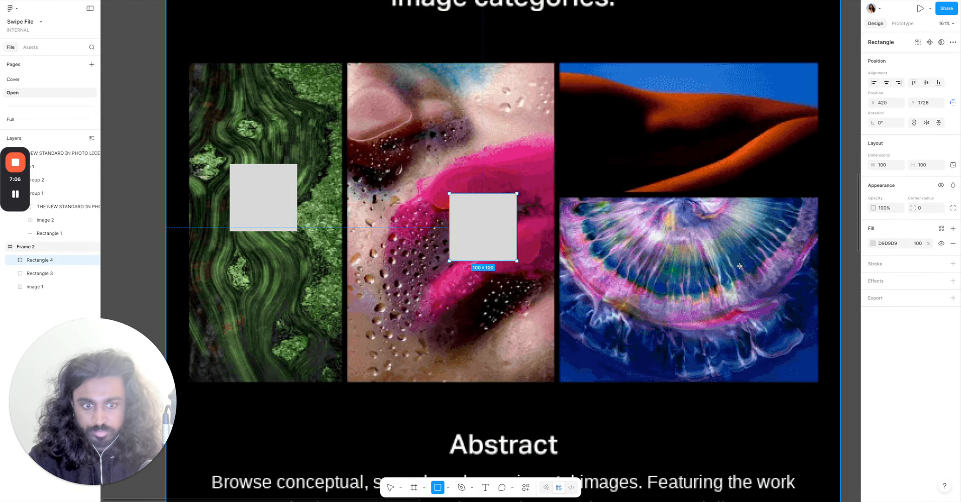
click(706, 232)
click(438, 487)
click(646, 108)
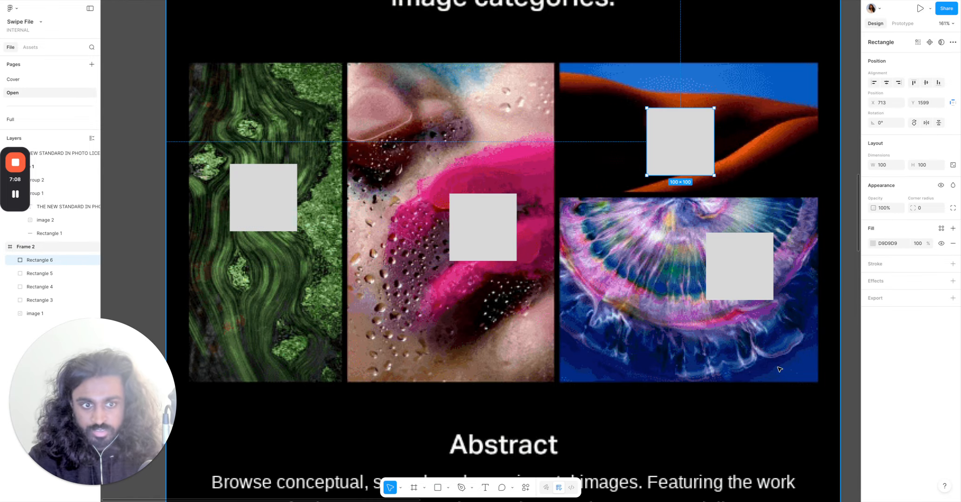
Select all four rectangles and set their opacity to 75%.
shift+click(739, 265)
shift+click(449, 235)
shift+click(295, 219)
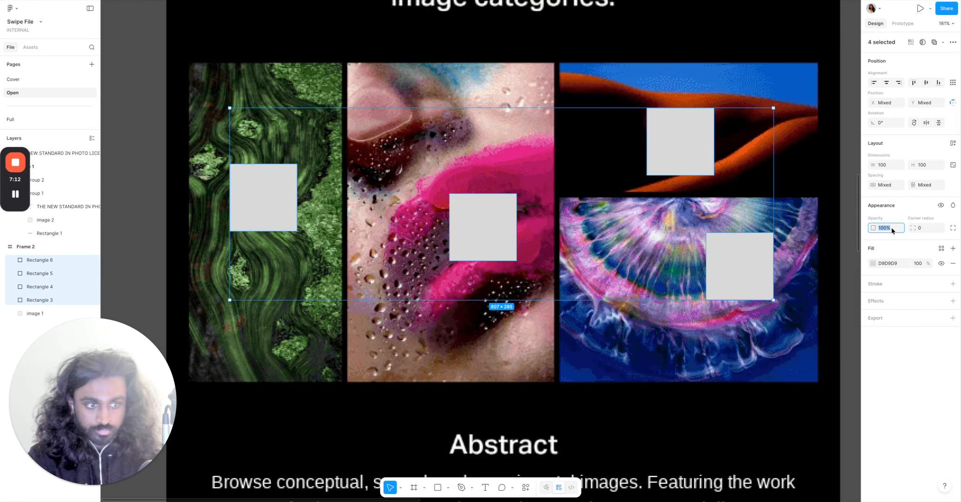
text(25)
key(Return)
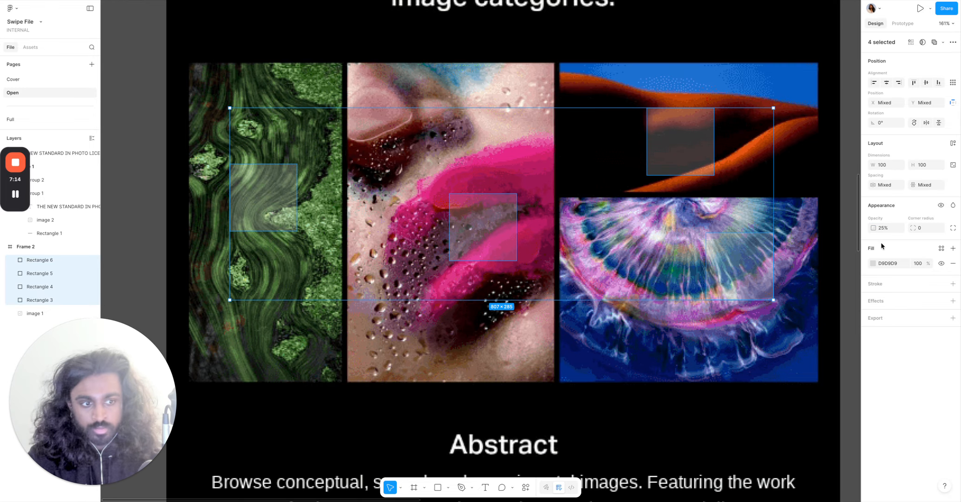
click(896, 228)
text(75)
key(Return)
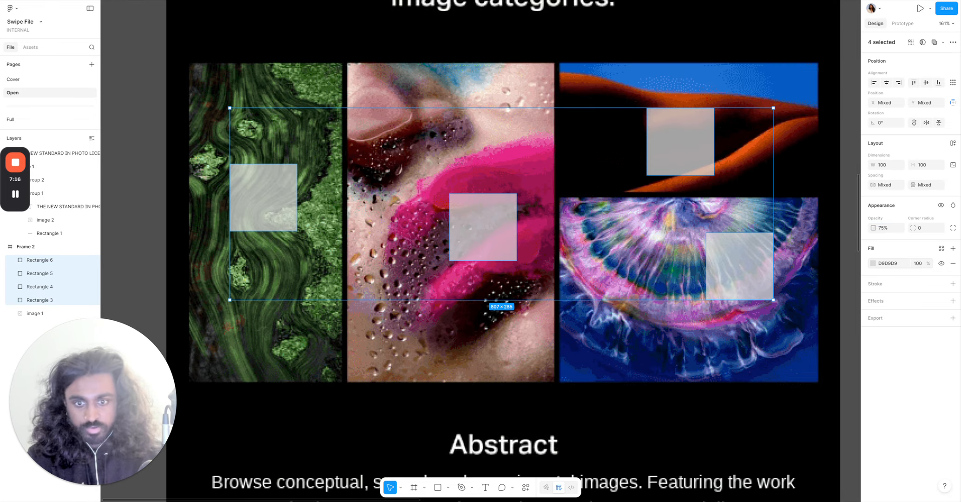
click(179, 222)
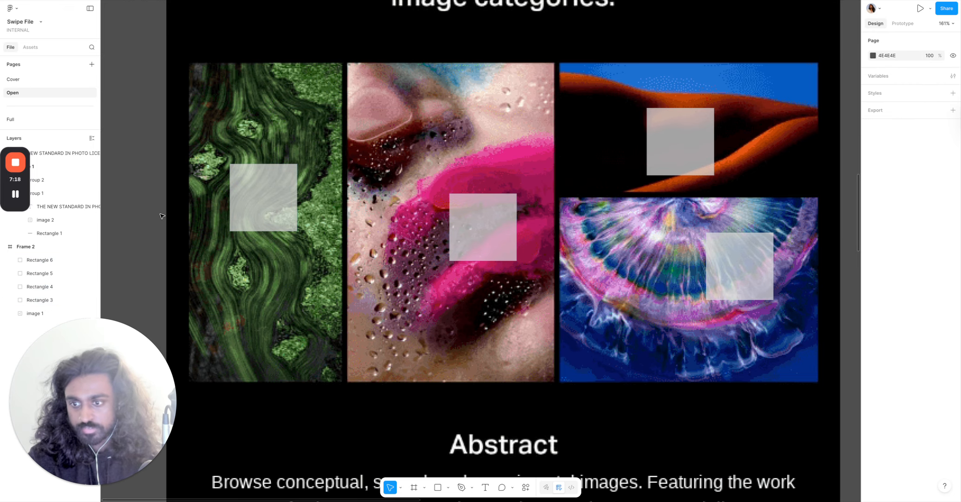
Stretch the rectangle over the green image leftwards so it starts at x 33, about 161 px wide.
scroll(192, 186, up, 5)
click(324, 185)
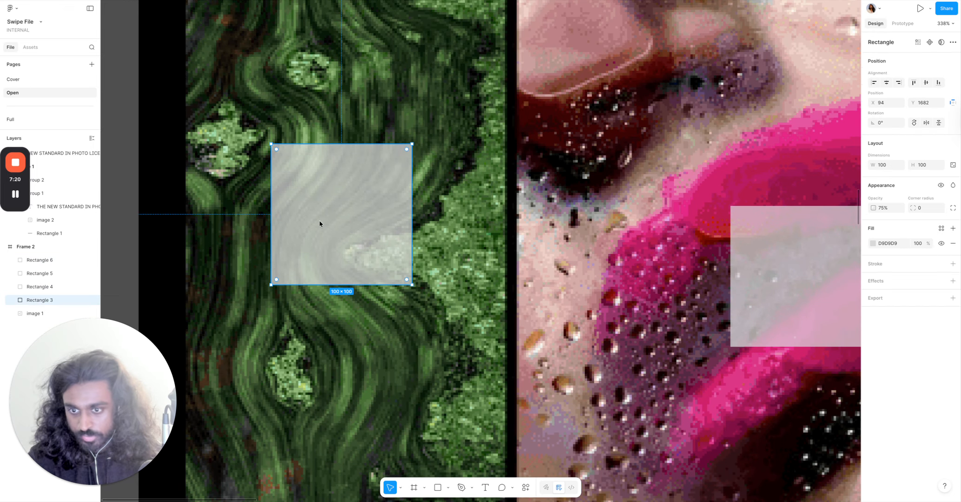
scroll(260, 232, up, 3)
scroll(245, 250, up, 5)
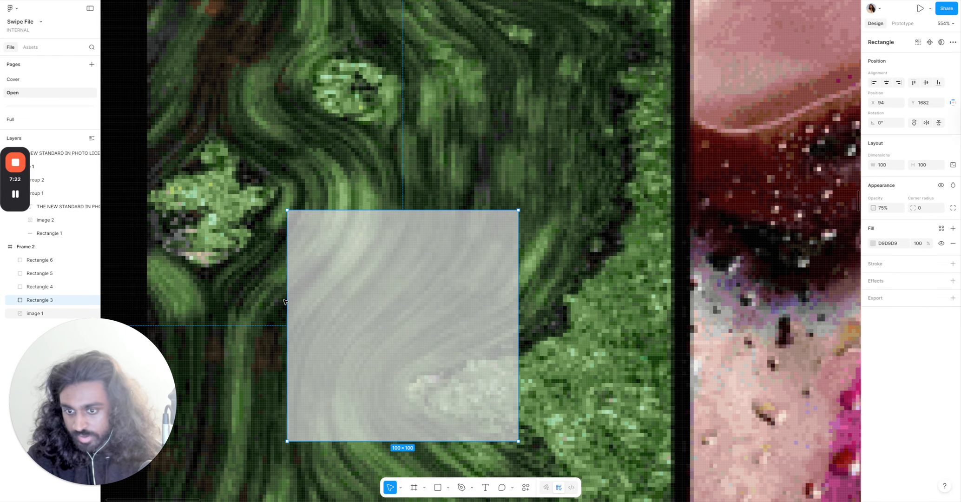
drag(287, 302, 144, 307)
scroll(143, 308, up, 3)
scroll(143, 307, up, 5)
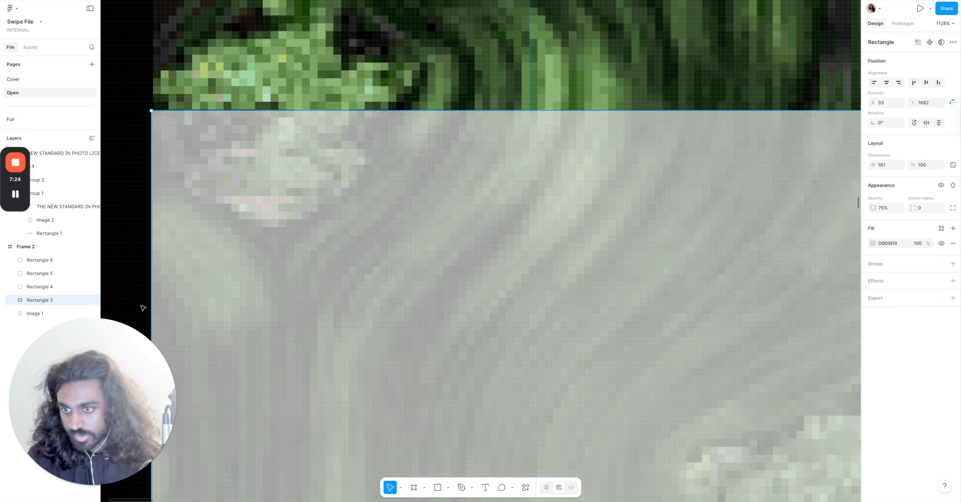
scroll(142, 302, up, 3)
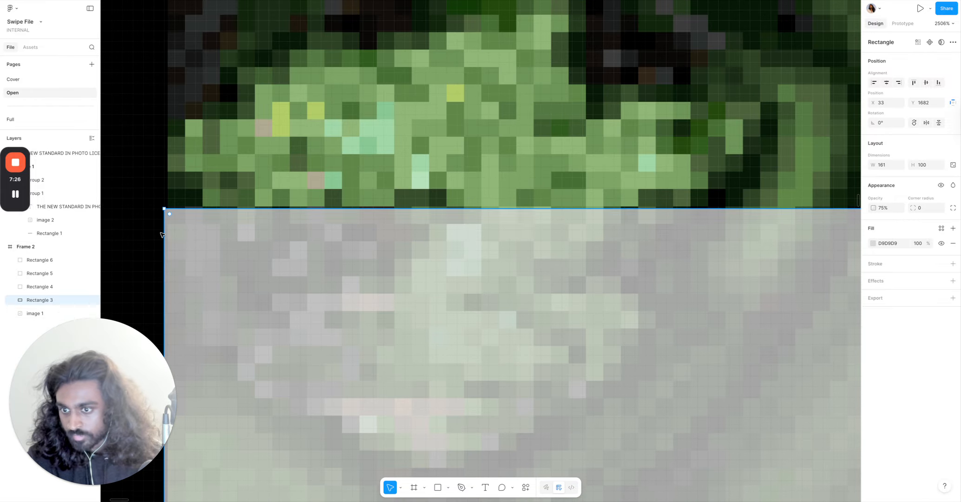
drag(164, 228, 165, 231)
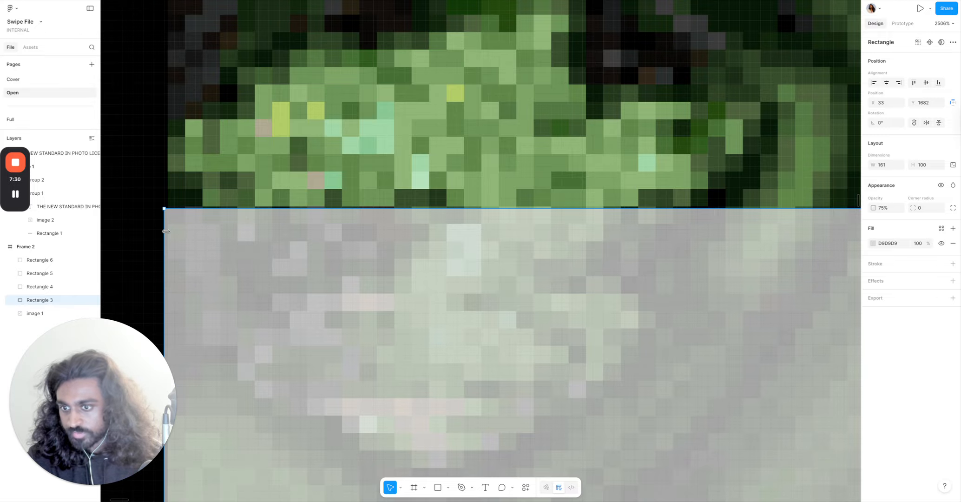
scroll(166, 230, down, 5)
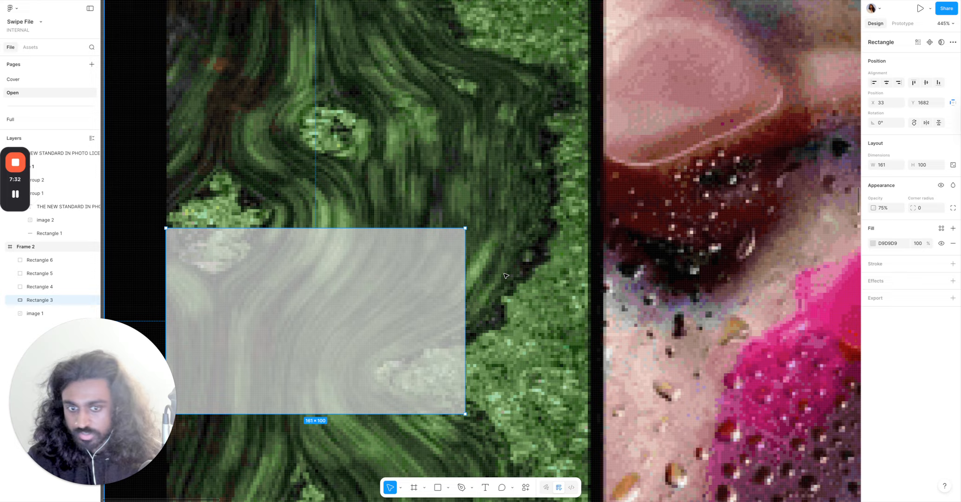
Widen the same rectangle rightwards to about 221 px.
scroll(481, 294, up, 3)
scroll(480, 294, right, 2)
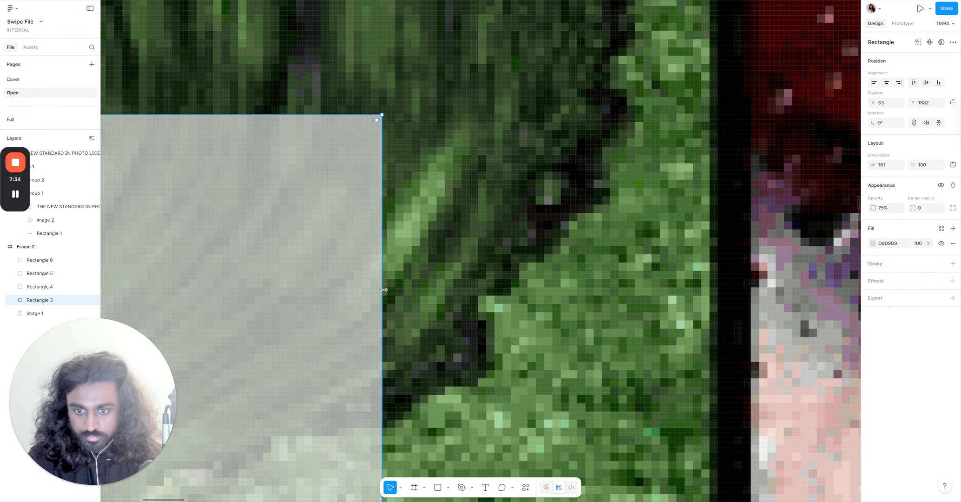
drag(383, 288, 701, 279)
scroll(701, 279, down, 5)
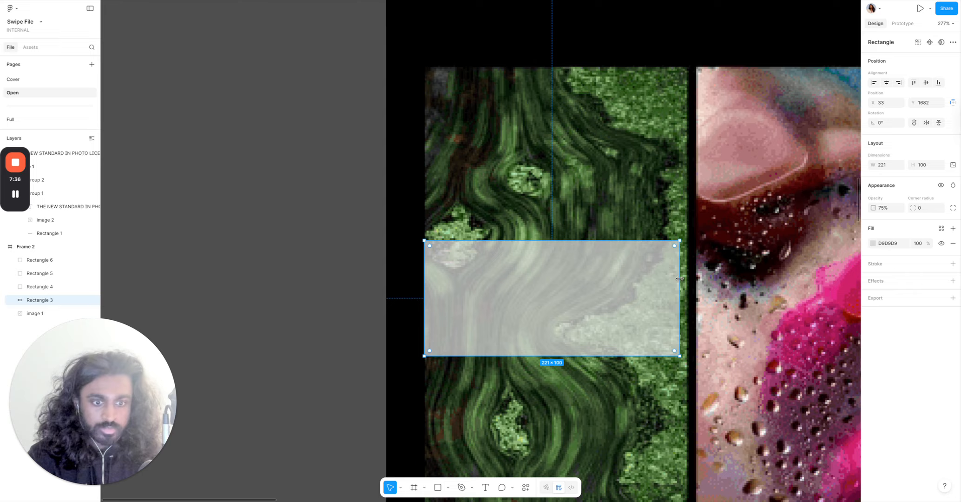
Widen the rectangle over the green image rightwards to about 227 px.
scroll(705, 271, up, 8)
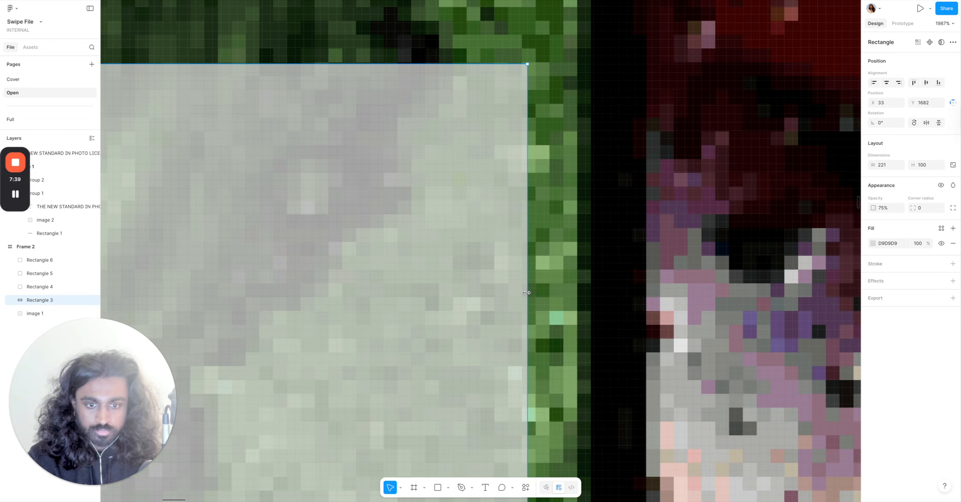
drag(527, 292, 576, 296)
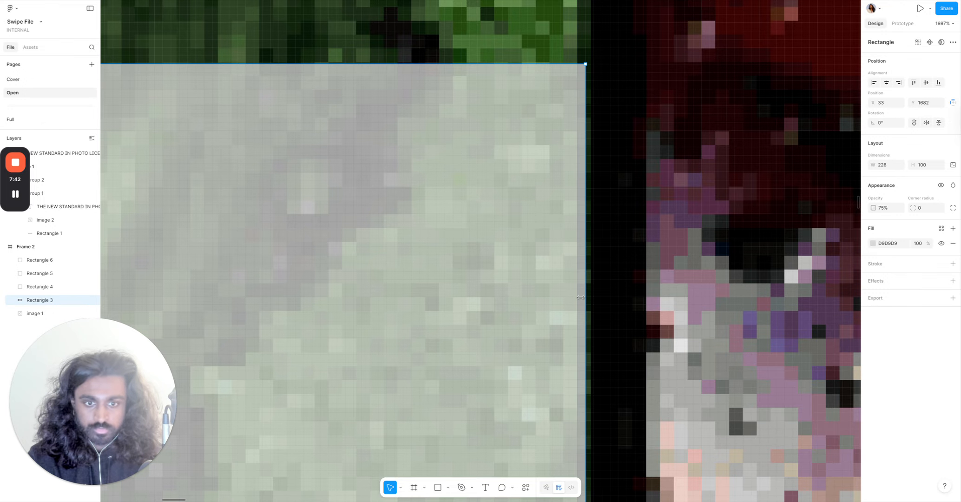
scroll(576, 296, down, 5)
scroll(567, 293, up, 3)
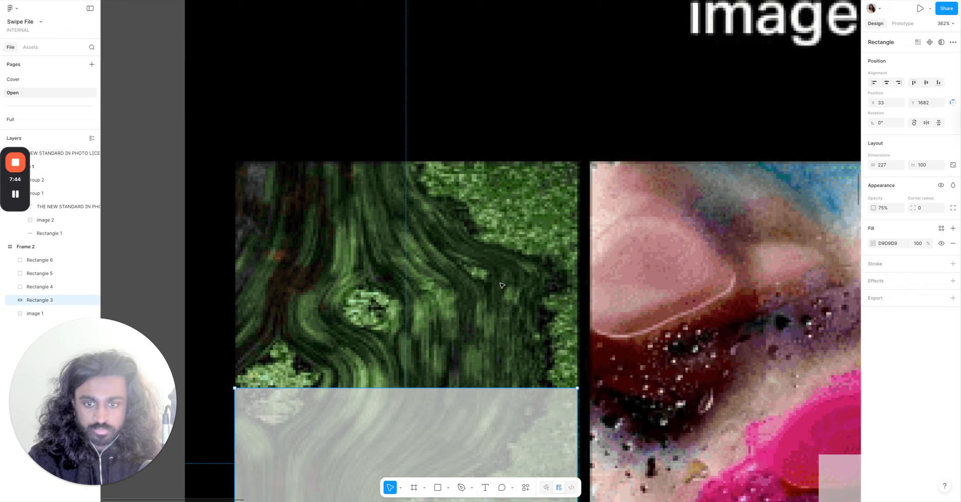
Extend the same rectangle's top edge up to the image's top, at y 1533, about 249 px tall.
drag(416, 387, 429, 180)
scroll(429, 181, up, 10)
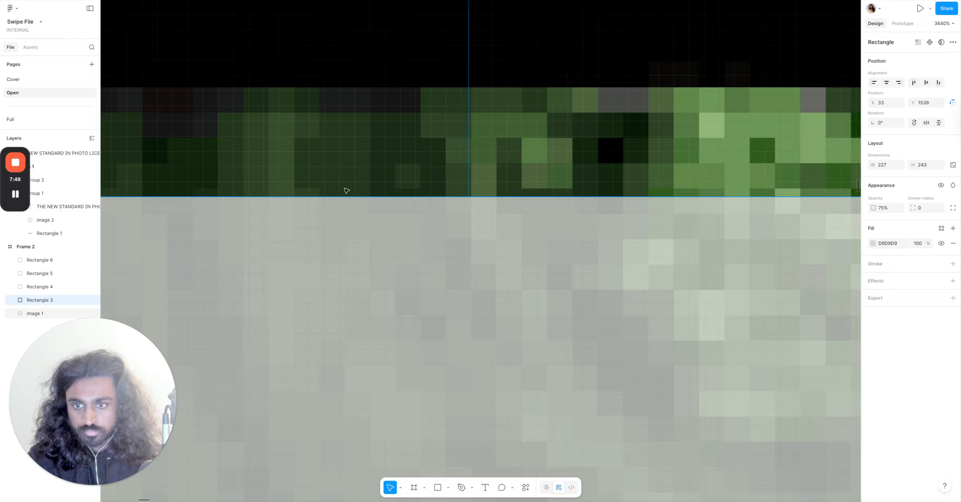
drag(347, 197, 365, 110)
scroll(365, 111, down, 10)
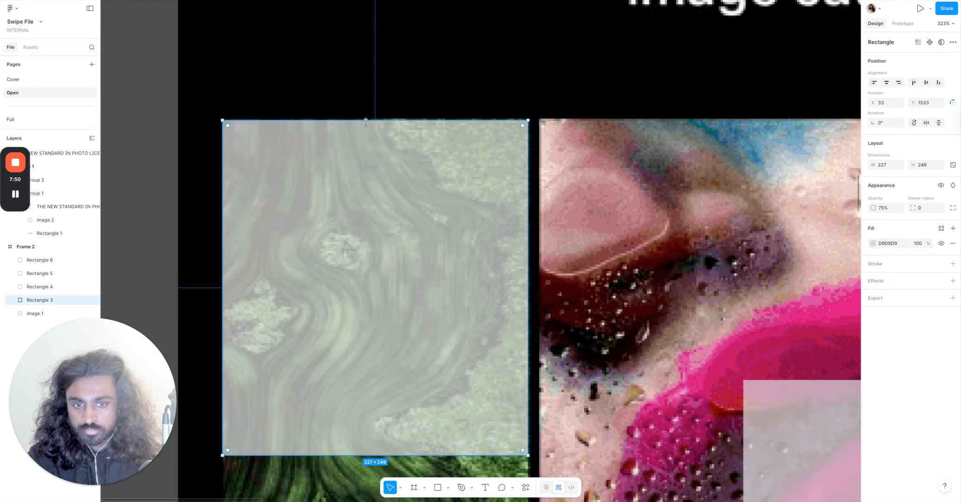
Extend the rectangle's bottom edge down to cover the green image fully, about 472 px tall.
scroll(375, 206, down, 5)
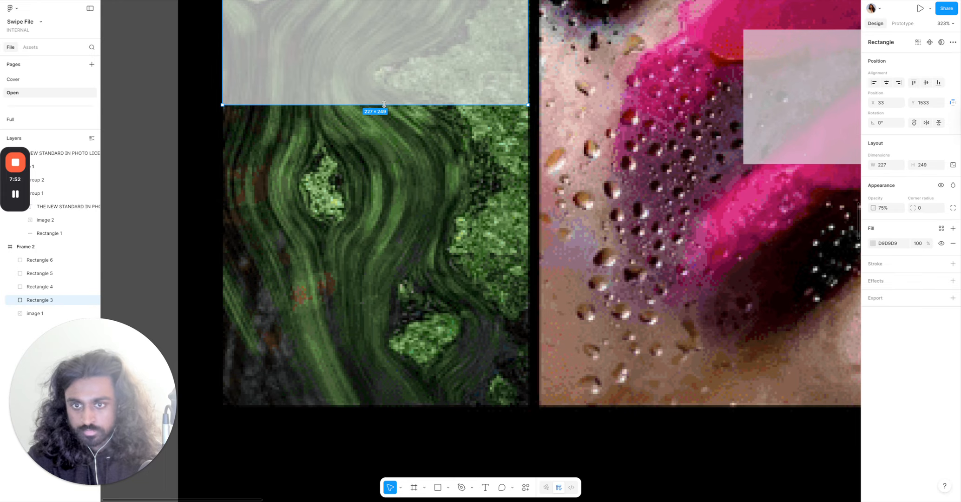
drag(384, 103, 418, 371)
scroll(390, 309, up, 4)
scroll(387, 434, up, 5)
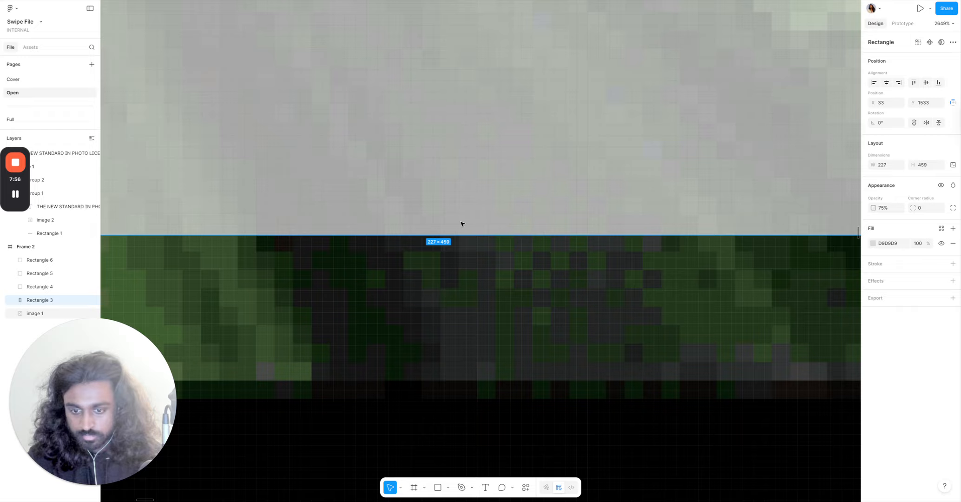
drag(472, 237, 460, 373)
scroll(459, 373, down, 10)
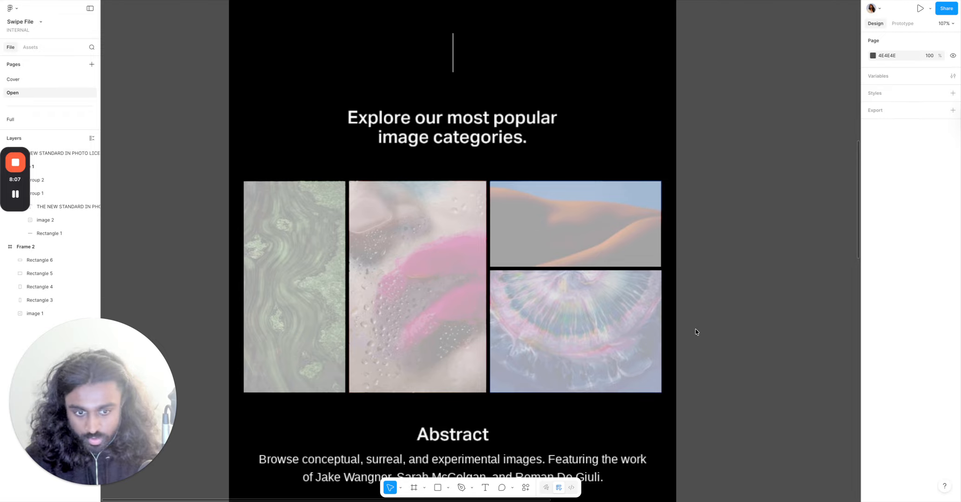
Select the green and pink image rectangles together and set the spacing between them to 8.
scroll(434, 260, down, 6)
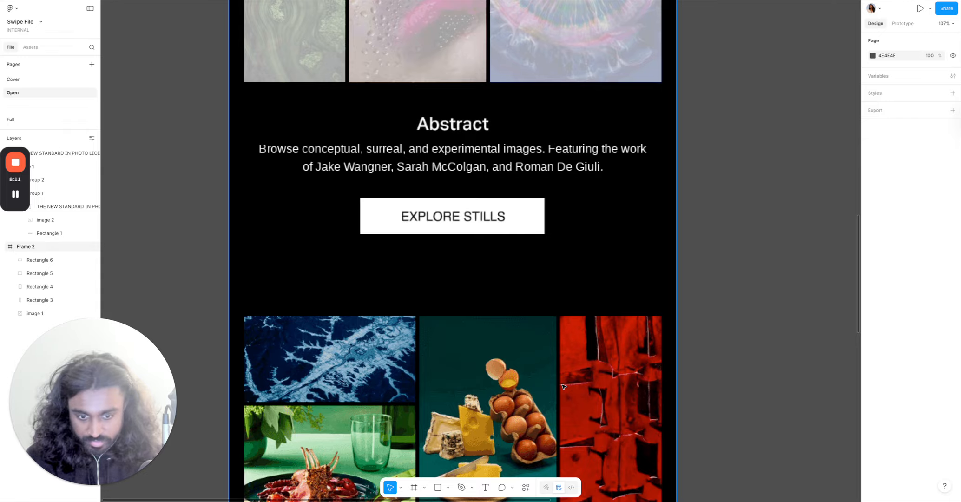
scroll(563, 387, down, 2)
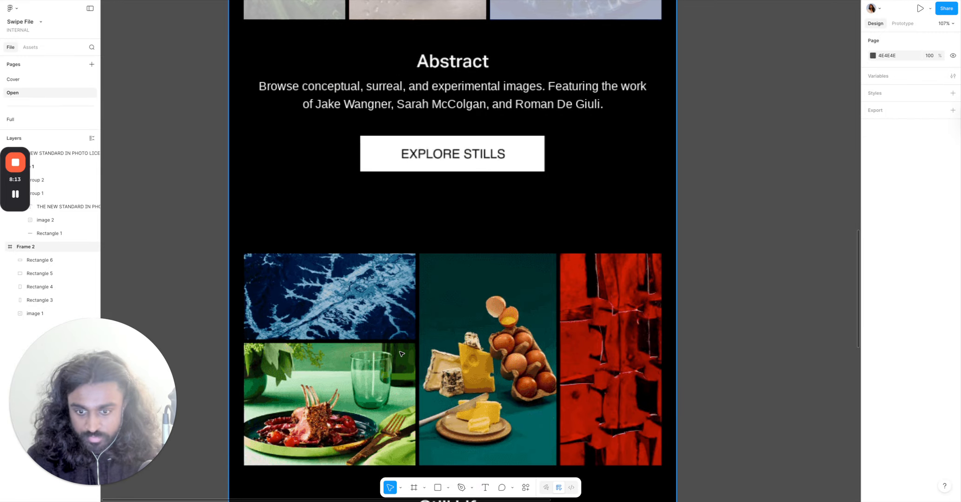
scroll(396, 347, up, 8)
click(321, 322)
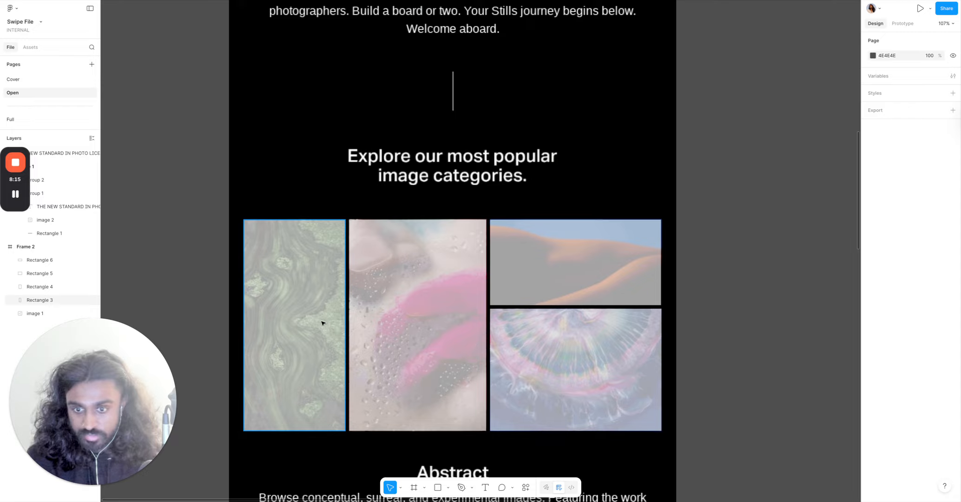
shift+click(385, 308)
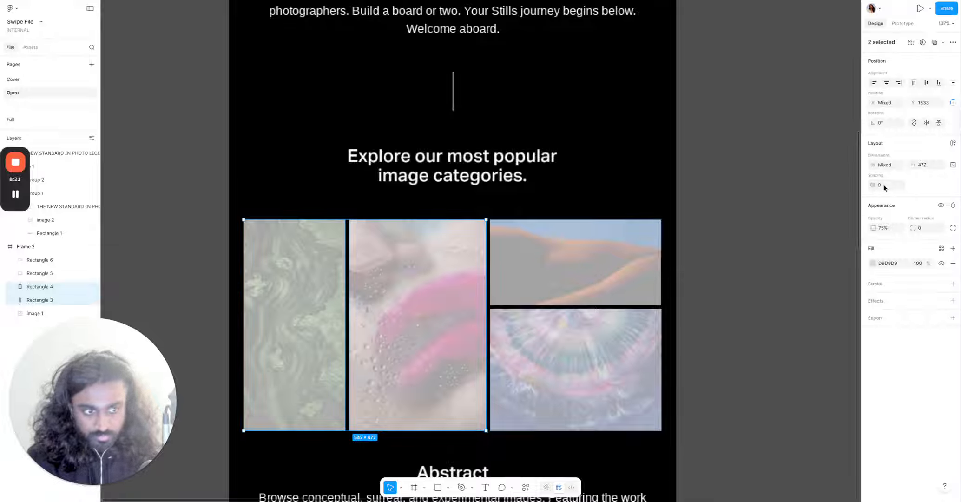
text(8)
key(Return)
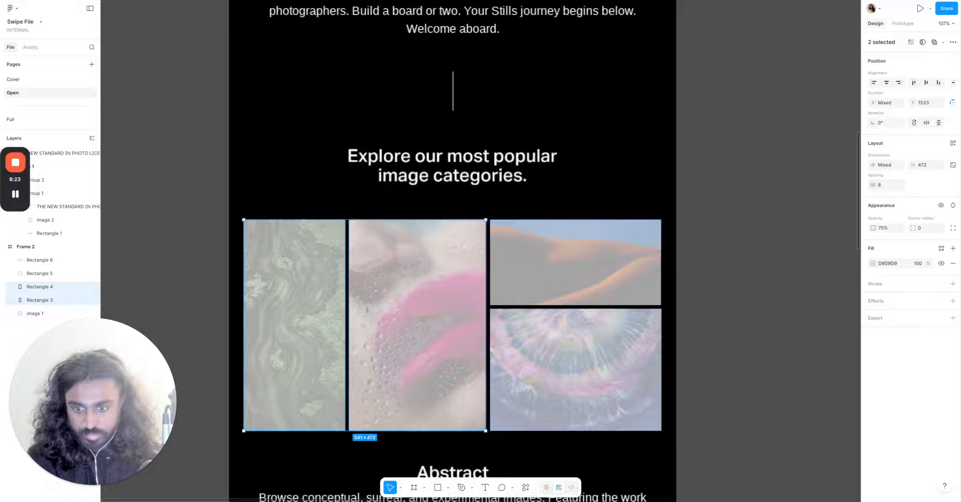
Select the pink and upper-right rectangles and set the spacing between them to 8.
click(570, 278)
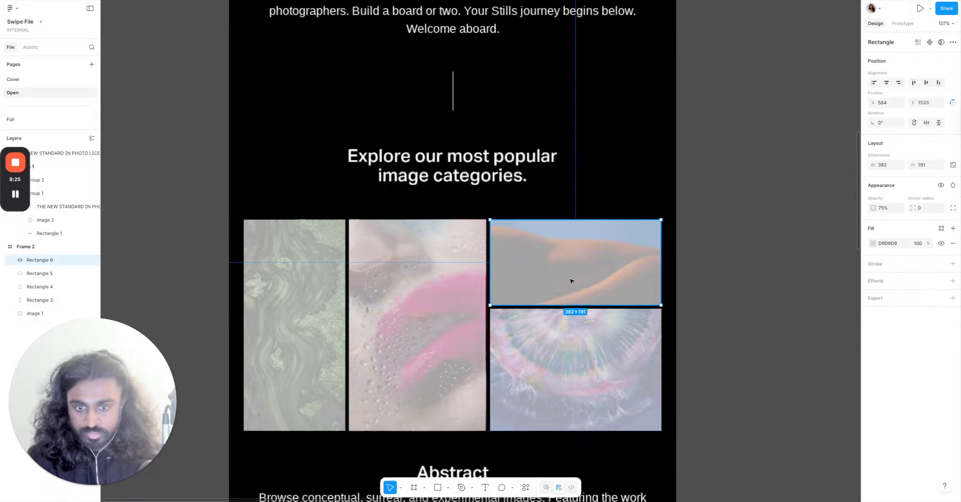
shift+click(418, 279)
click(886, 186)
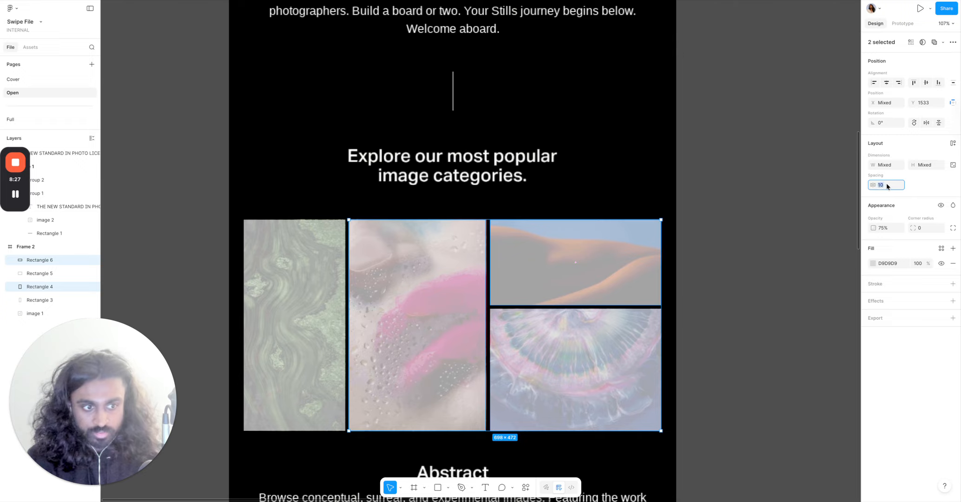
text(8)
key(Return)
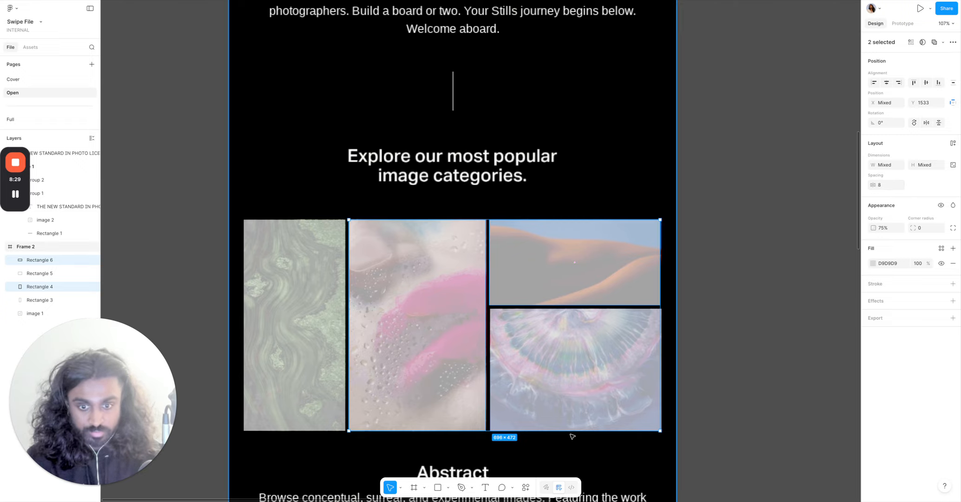
Select the pink and lower-right rectangles and set the spacing between them to 8.
click(575, 414)
shift+click(404, 332)
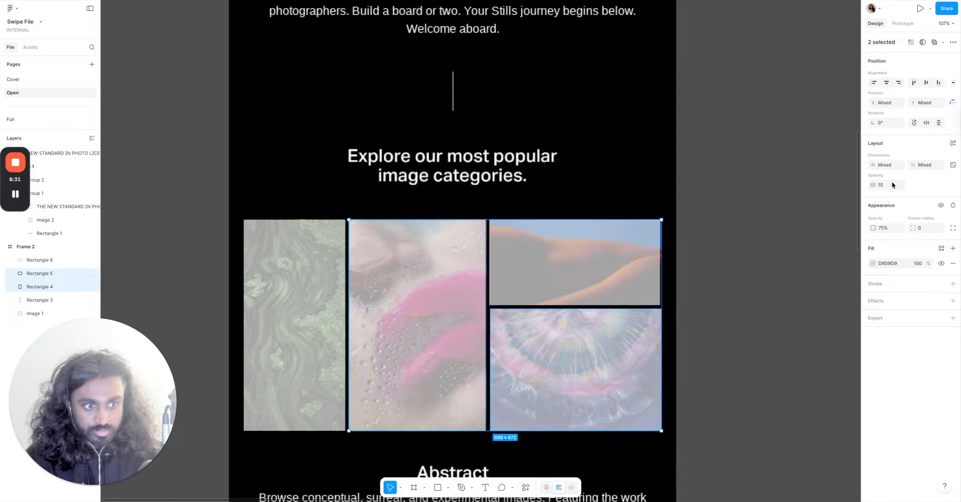
click(891, 186)
text(8)
key(Return)
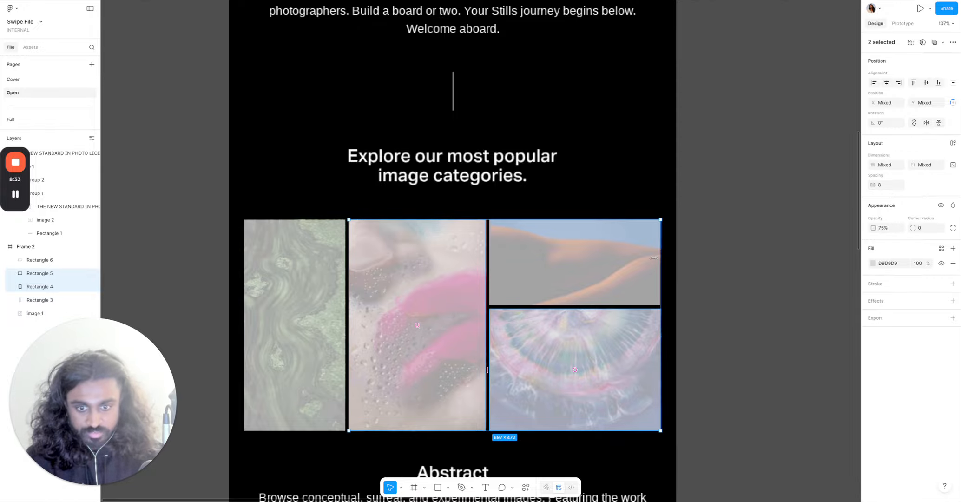
Check the spacing between each pair of neighbouring rectangles in the category grid.
scroll(377, 372, up, 5)
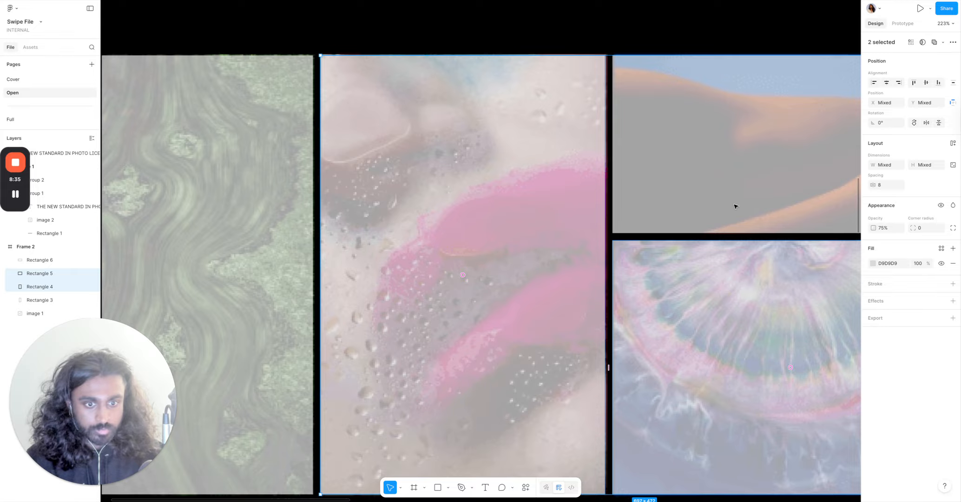
click(785, 282)
shift+click(764, 195)
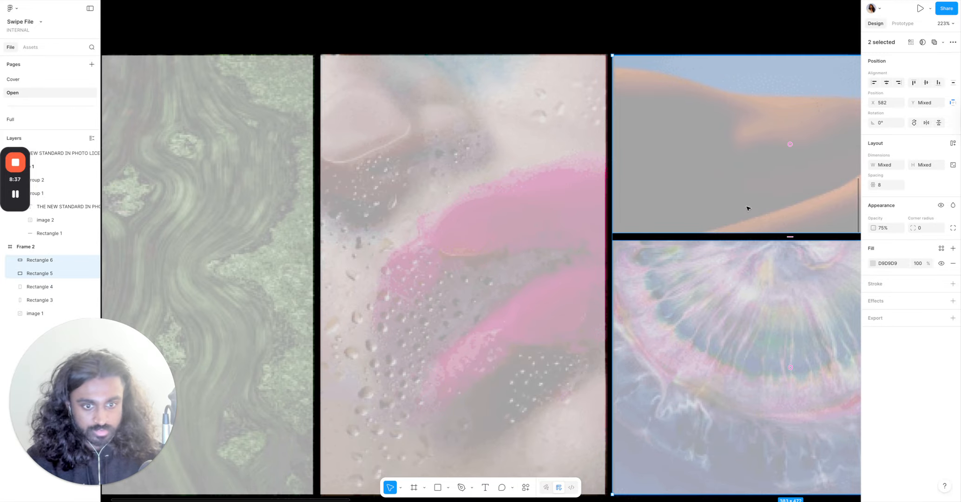
click(625, 203)
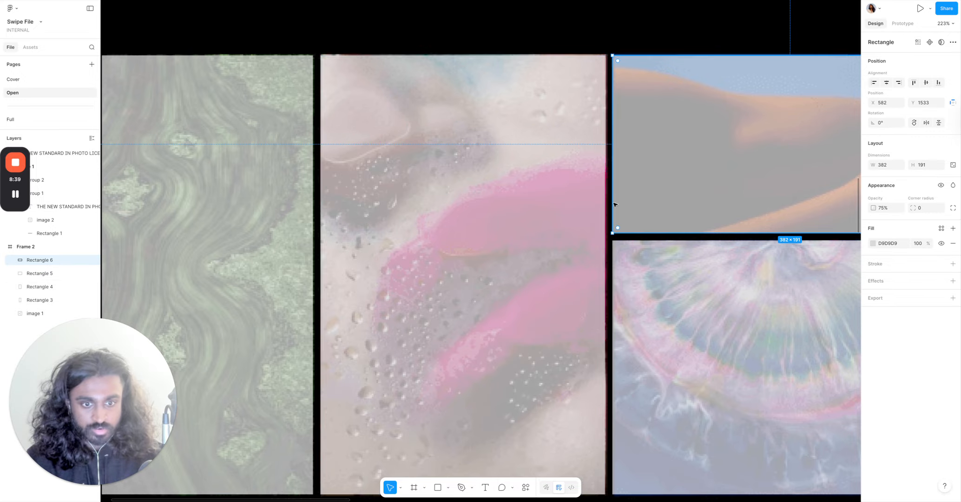
shift+click(511, 204)
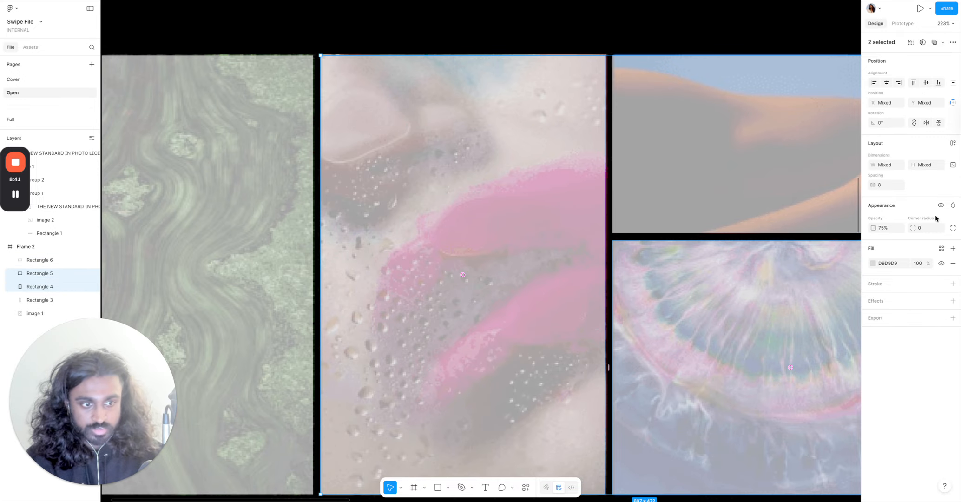
click(238, 272)
scroll(487, 350, down, 5)
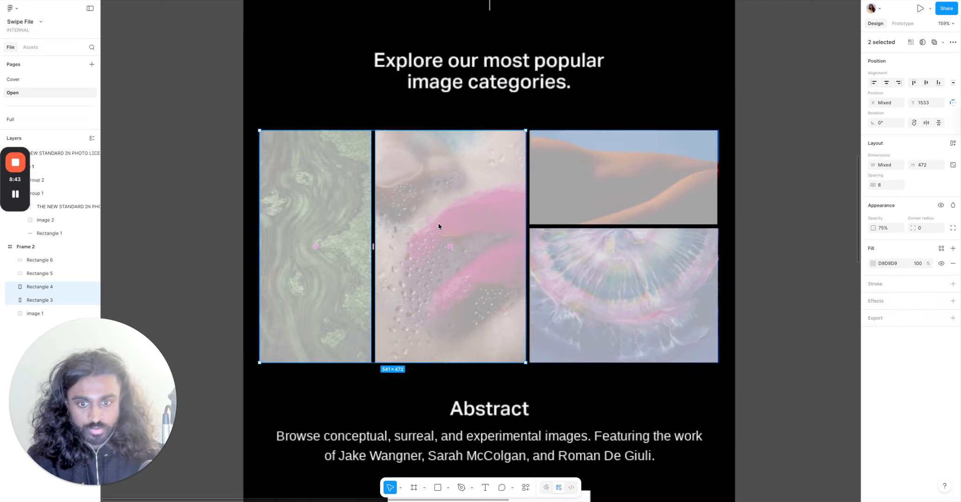
key(Escape)
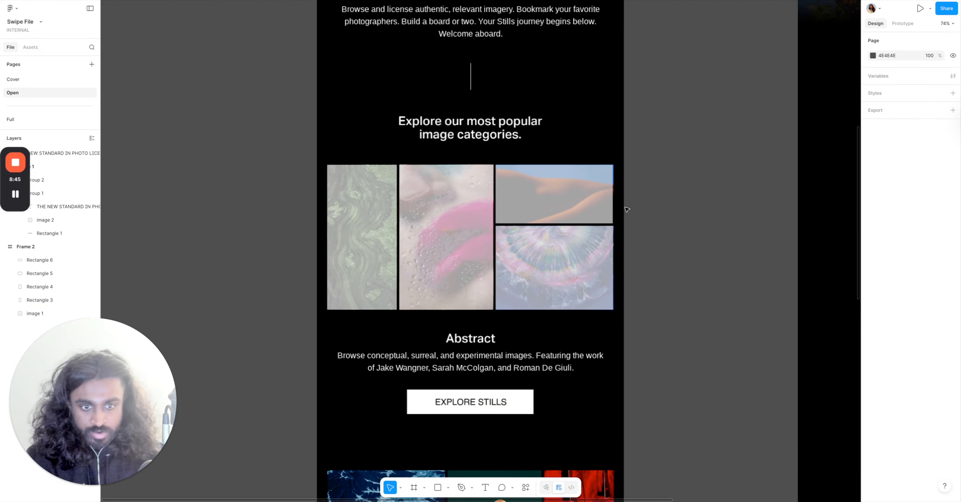
Trim the lower-right rectangle's right edge so it lines up with the upper-right one, 382 px wide.
scroll(622, 210, up, 10)
scroll(518, 388, up, 8)
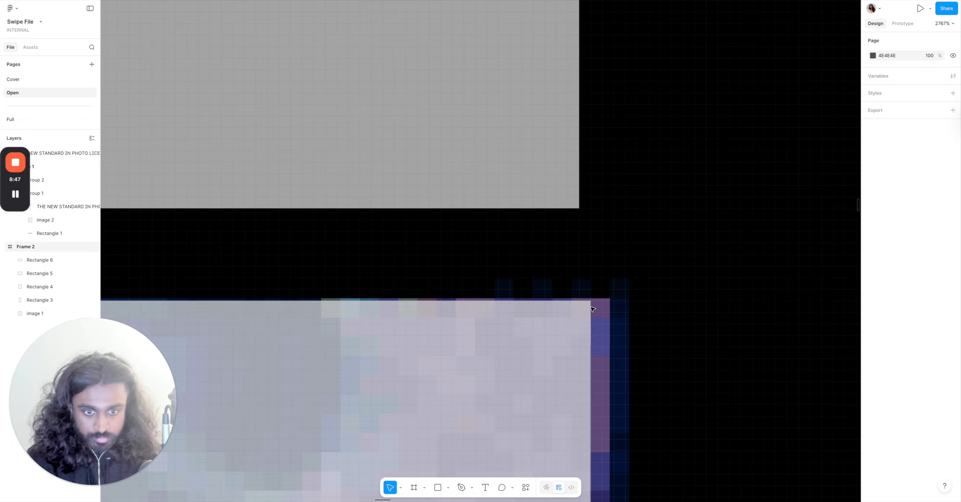
click(582, 342)
drag(589, 337, 579, 338)
Inspect the rectangles' edges and gaps around the category grid up close.
scroll(580, 337, down, 15)
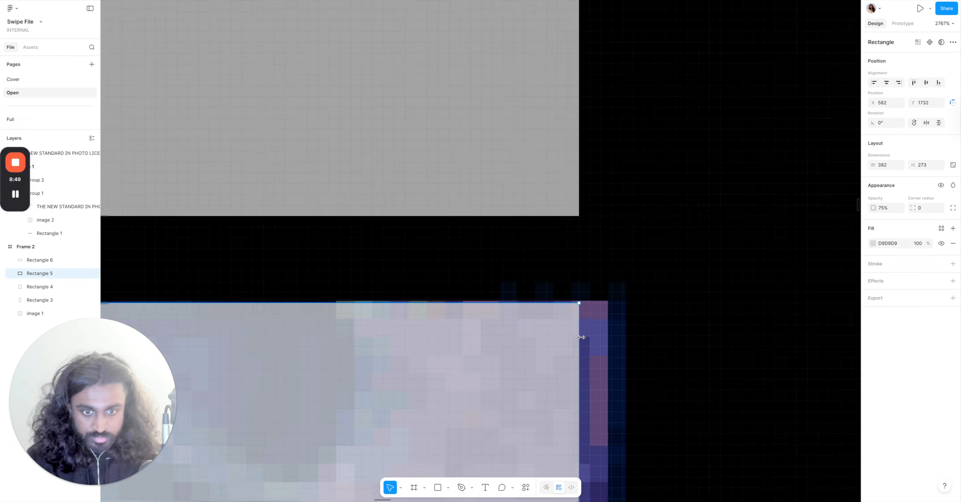
scroll(408, 244, up, 8)
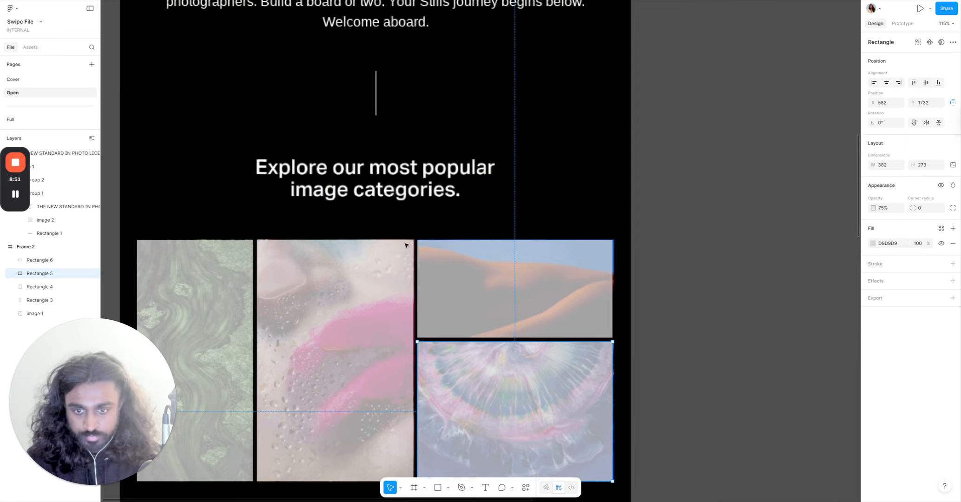
scroll(407, 246, up, 8)
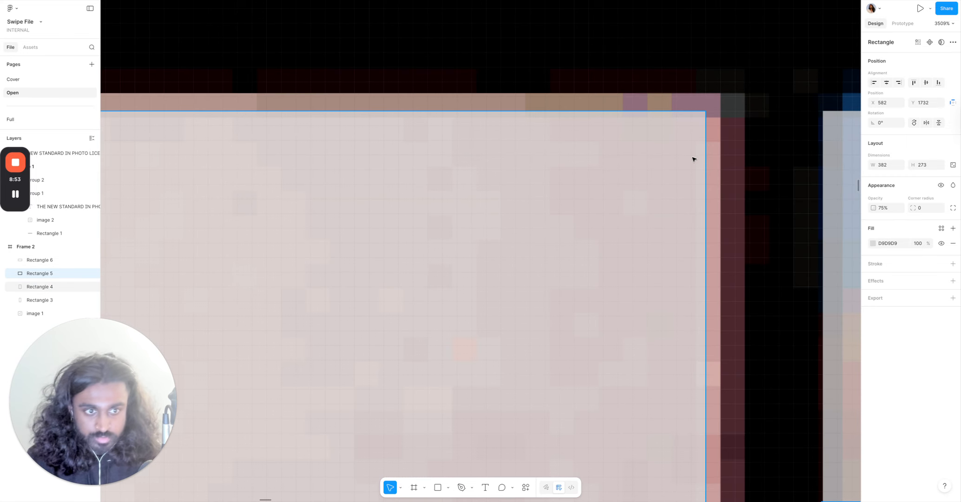
scroll(693, 156, right, 2)
scroll(592, 170, down, 9)
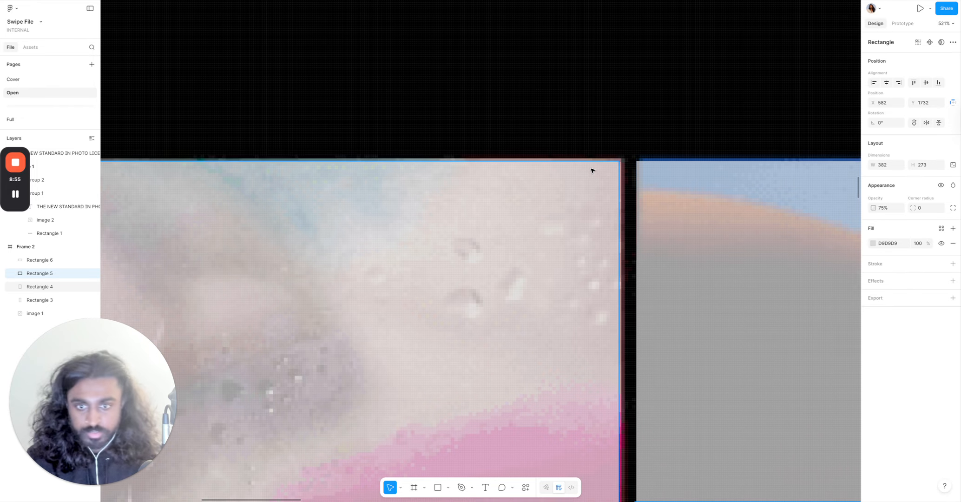
scroll(577, 187, down, 6)
scroll(356, 197, up, 10)
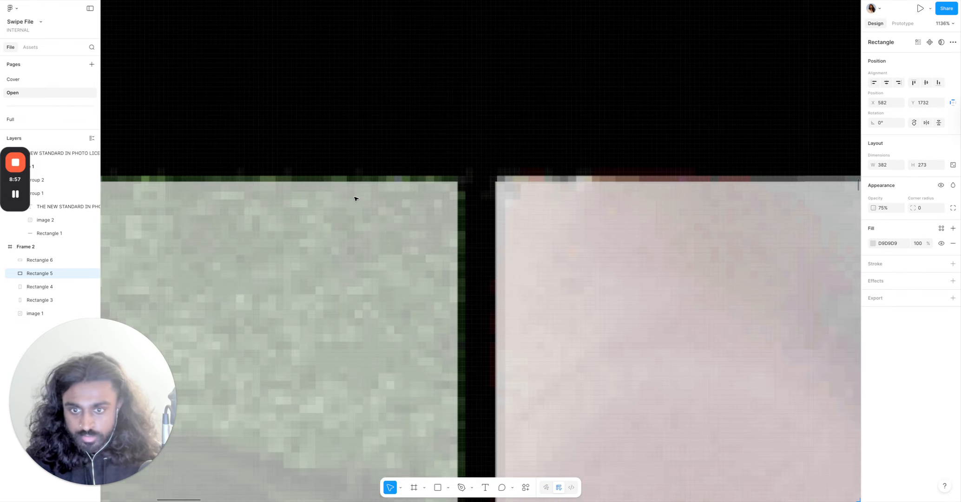
scroll(600, 215, down, 8)
scroll(633, 342, down, 5)
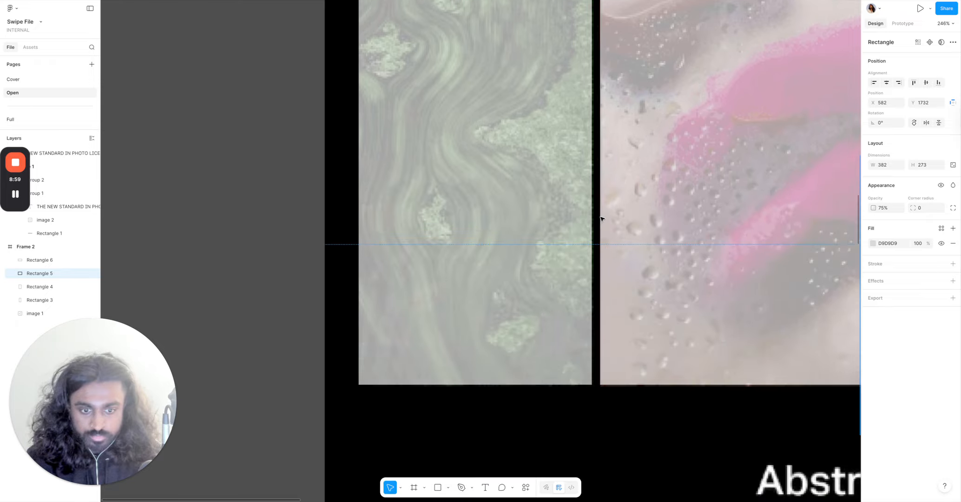
scroll(633, 342, up, 12)
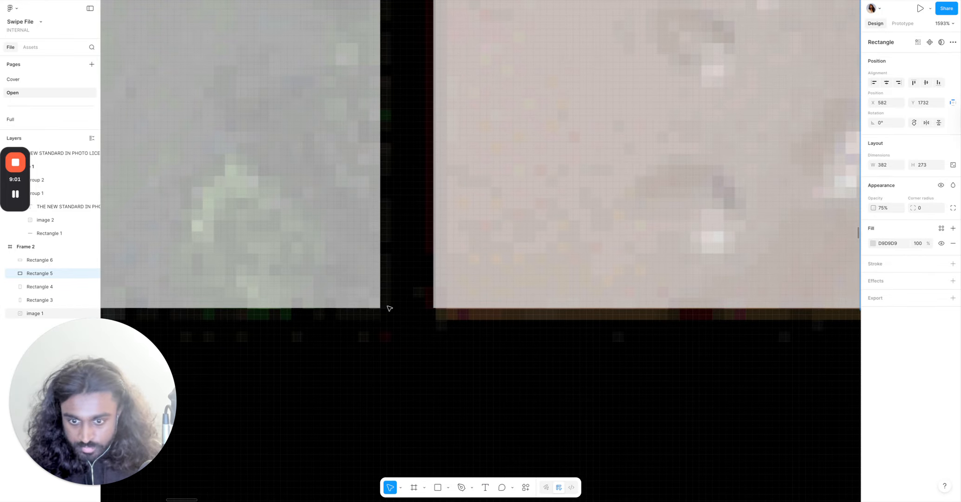
scroll(562, 296, down, 10)
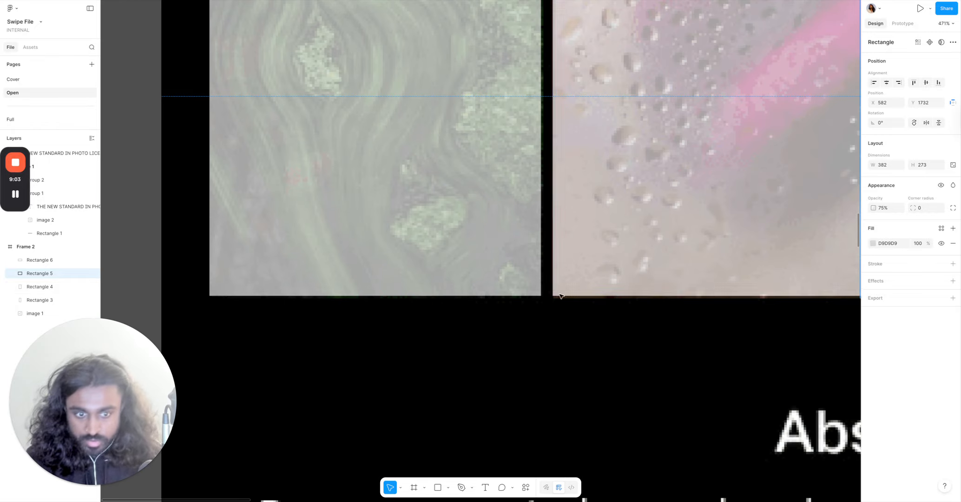
scroll(641, 271, right, 10)
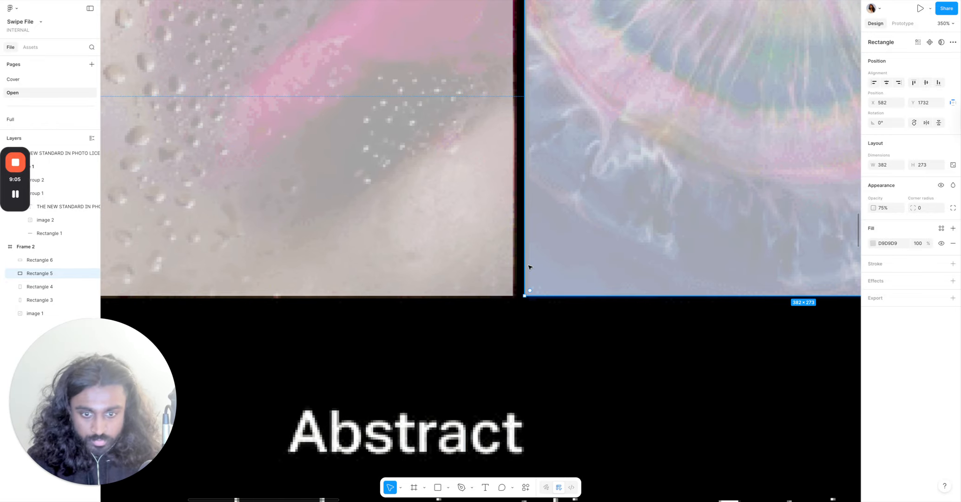
scroll(512, 287, up, 8)
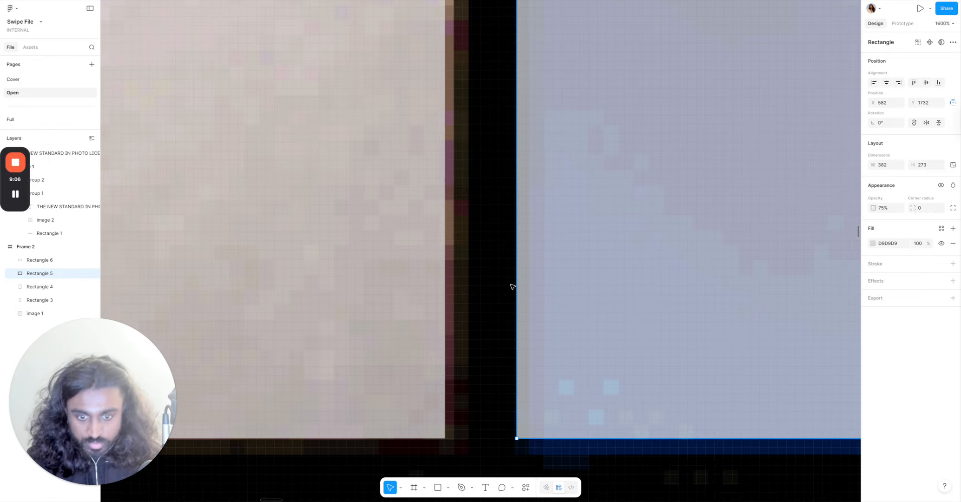
Select all four category-grid rectangles and group them together.
click(472, 380)
scroll(474, 381, down, 1)
scroll(474, 381, down, 10)
click(555, 350)
shift+click(551, 281)
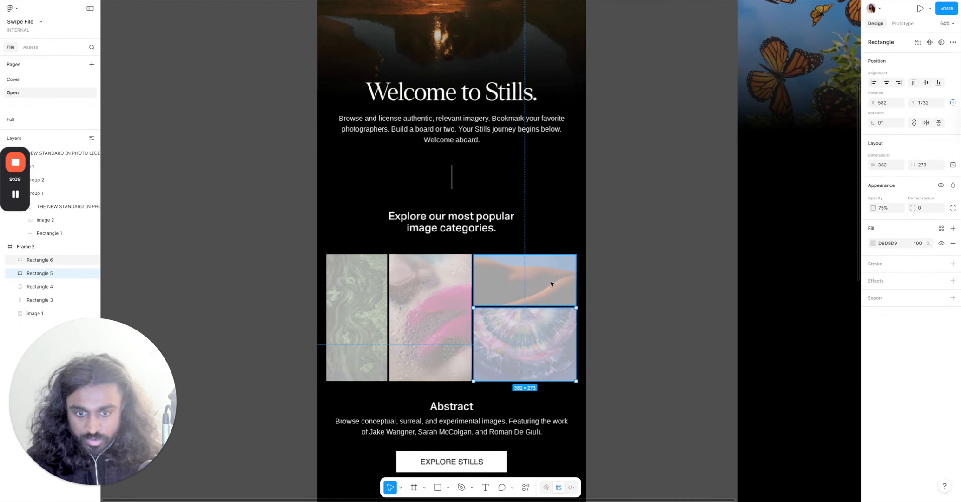
shift+click(395, 297)
shift+click(358, 301)
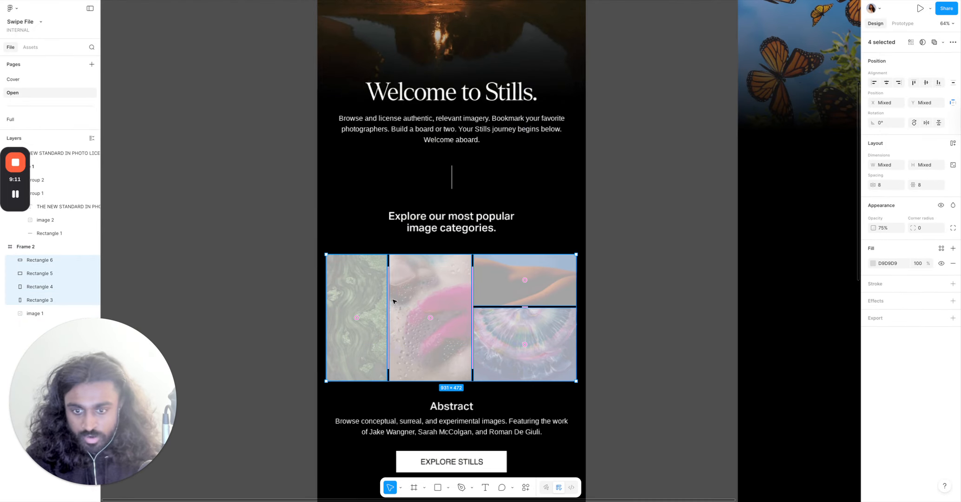
right_click(425, 294)
click(457, 315)
Move the grouped category grid from the Stills frame into the Patagonia frame below the hero image.
scroll(462, 316, right, 5)
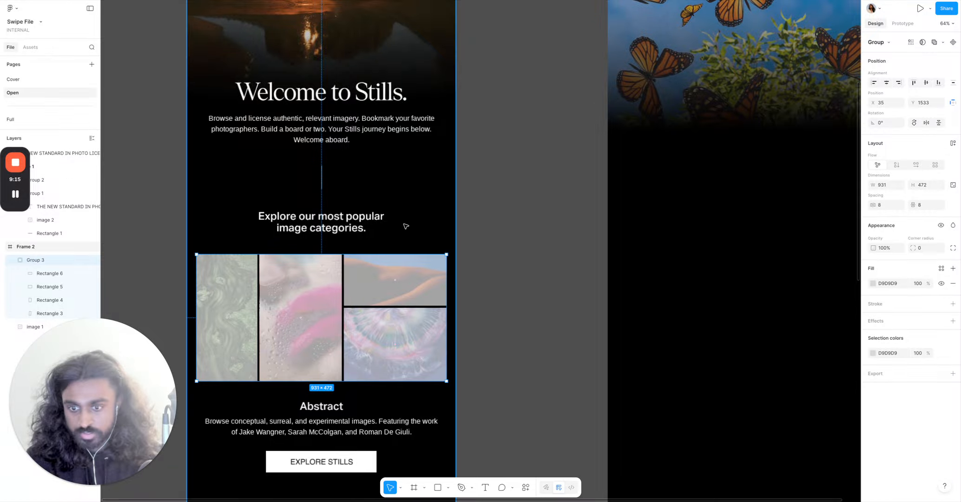
click(521, 190)
ctrl+scroll(520, 190, down, 3)
scroll(518, 191, left, 3)
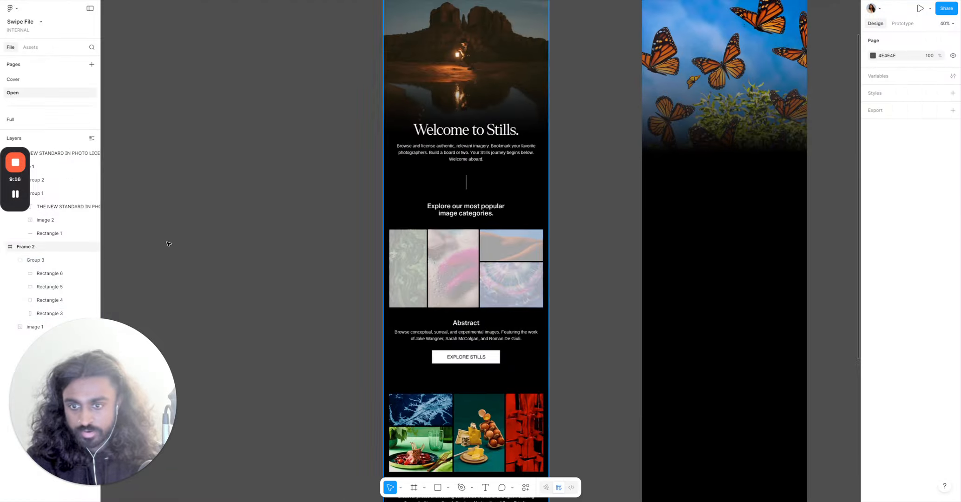
click(16, 192)
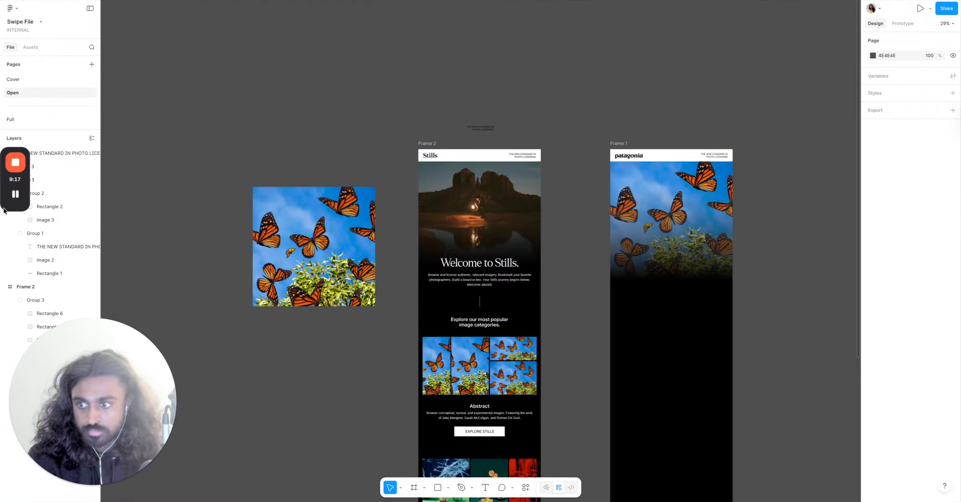
click(442, 356)
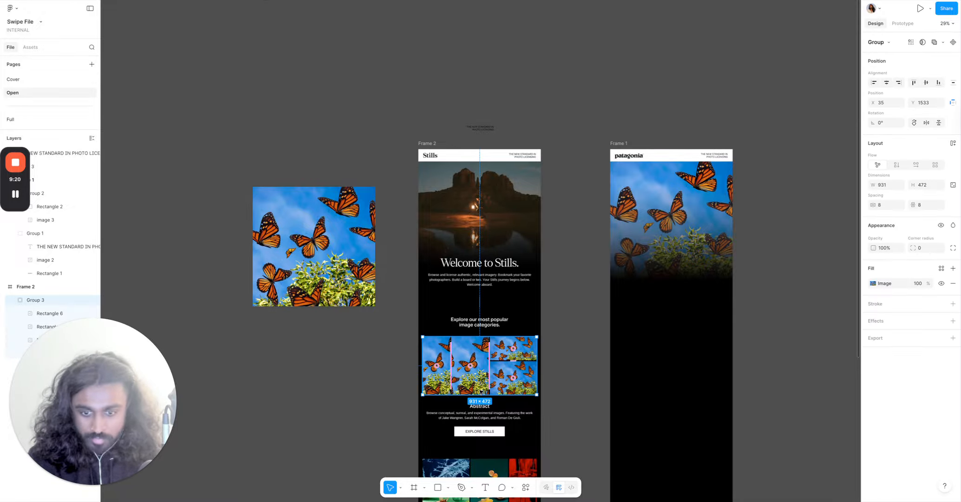
drag(481, 392, 670, 385)
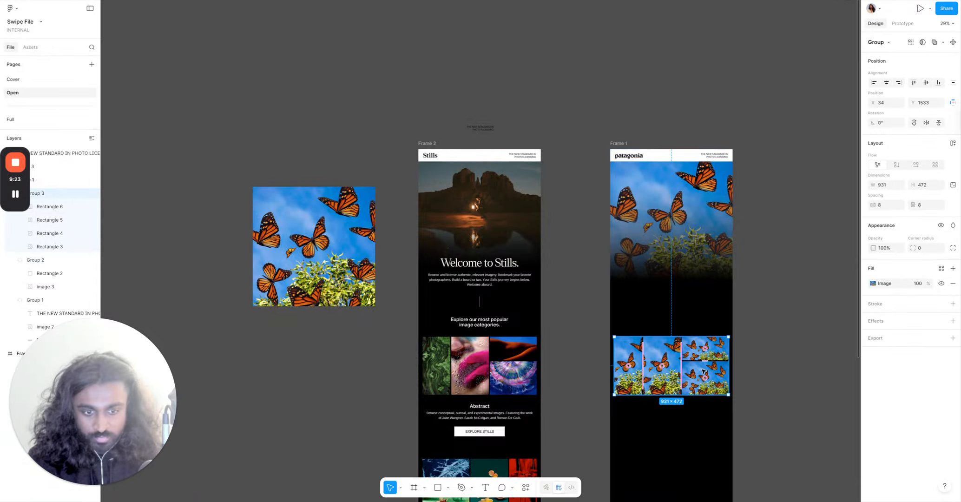
click(761, 345)
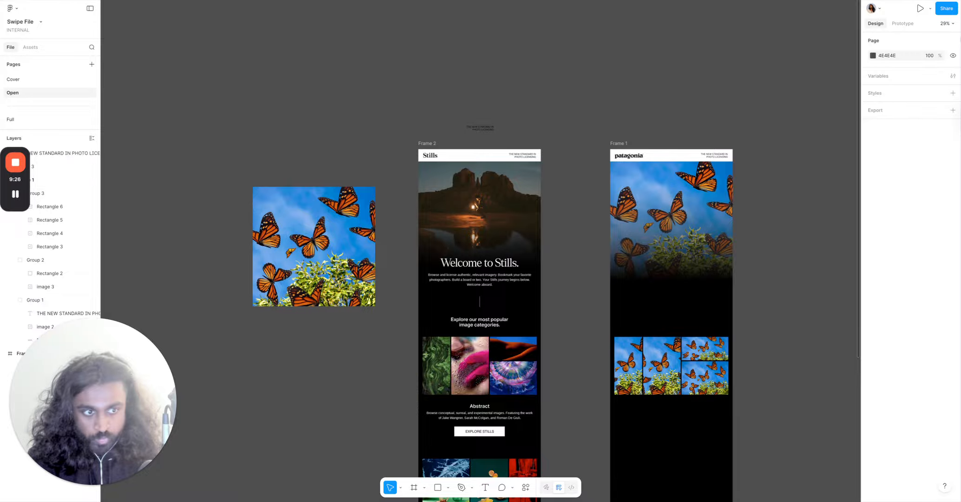
Duplicate the category grid and place the copy further down in the Patagonia frame.
click(694, 351)
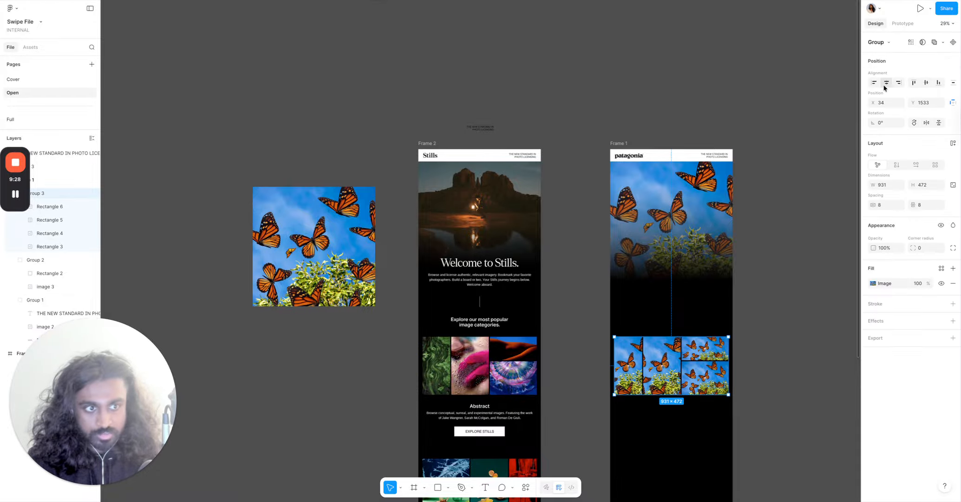
click(800, 145)
scroll(799, 145, down, 5)
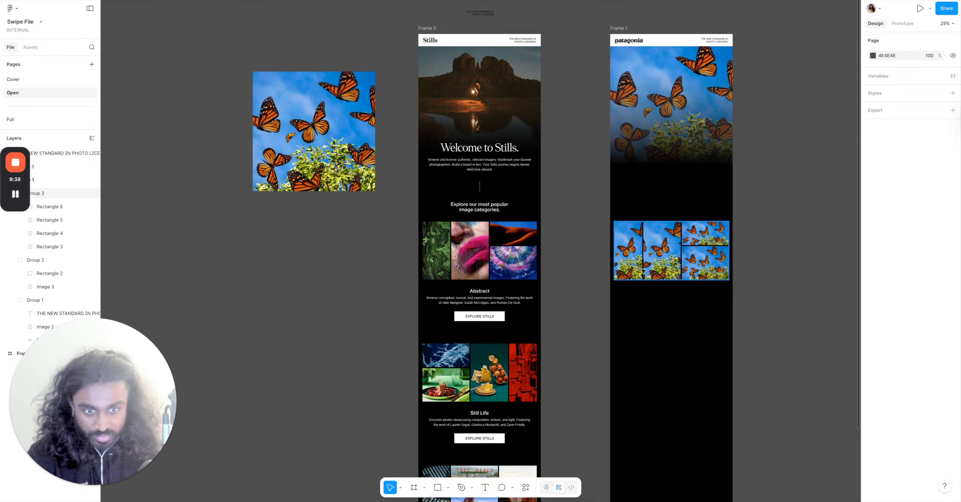
click(646, 258)
drag(665, 263, 664, 385)
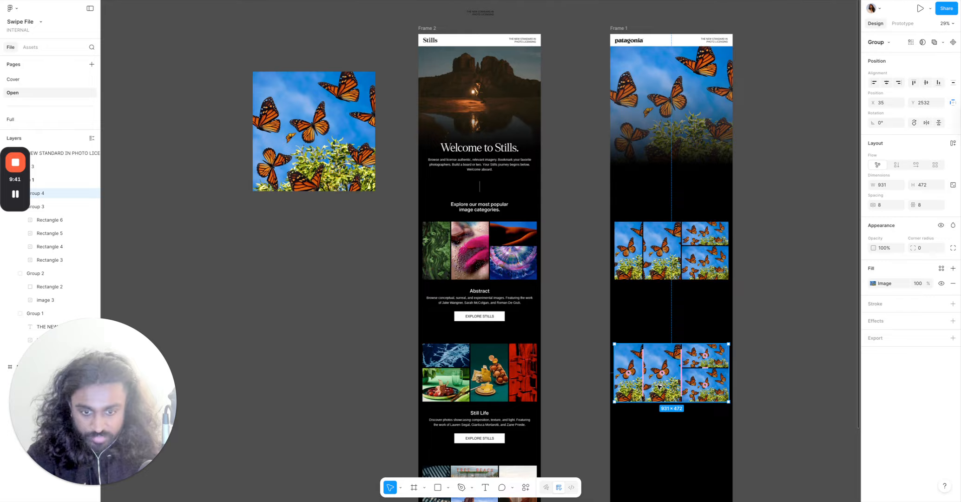
click(561, 399)
Flip the duplicated category grid horizontally.
scroll(503, 380, up, 5)
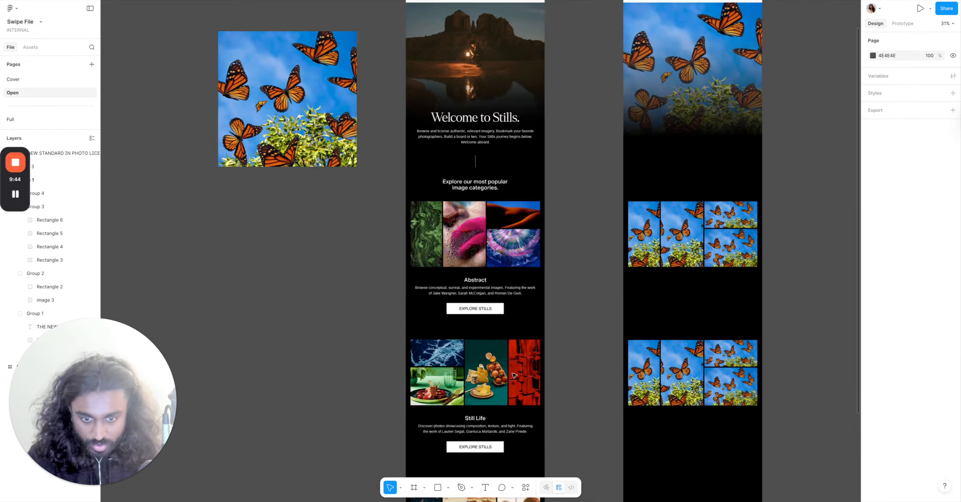
scroll(540, 355, right, 4)
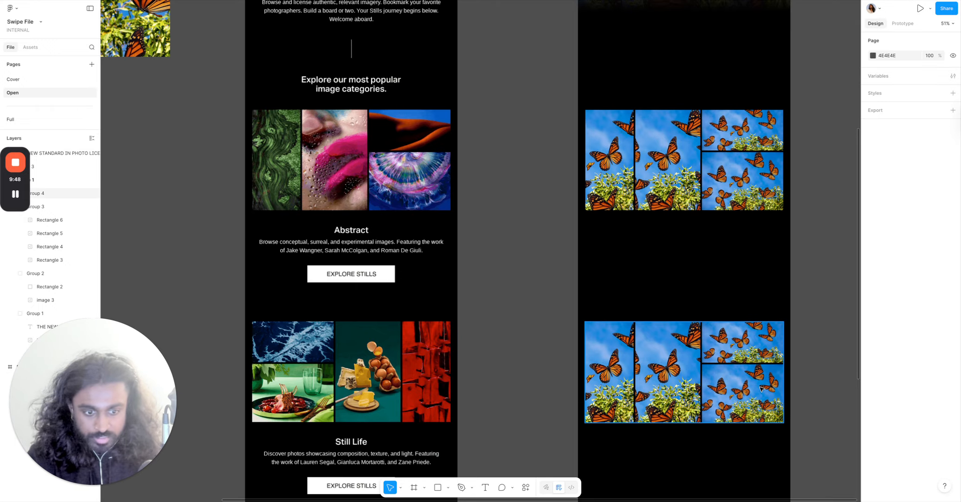
click(714, 379)
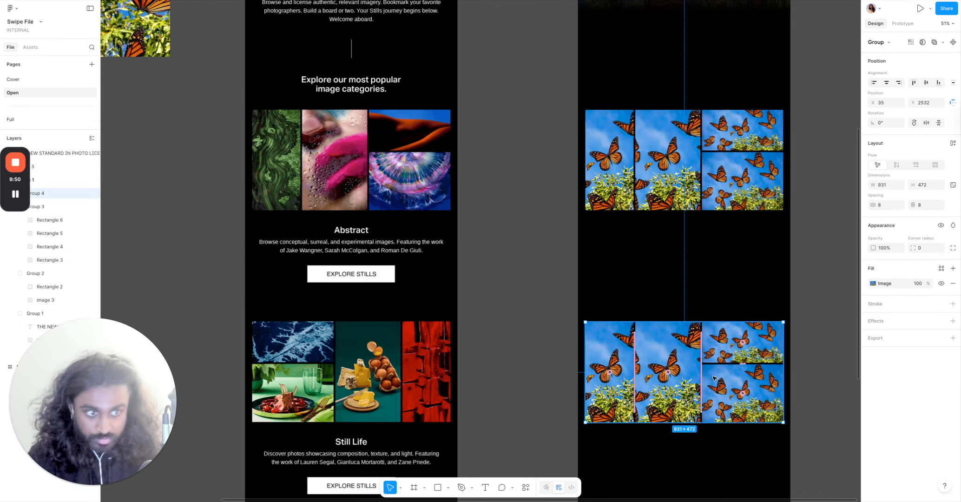
click(926, 122)
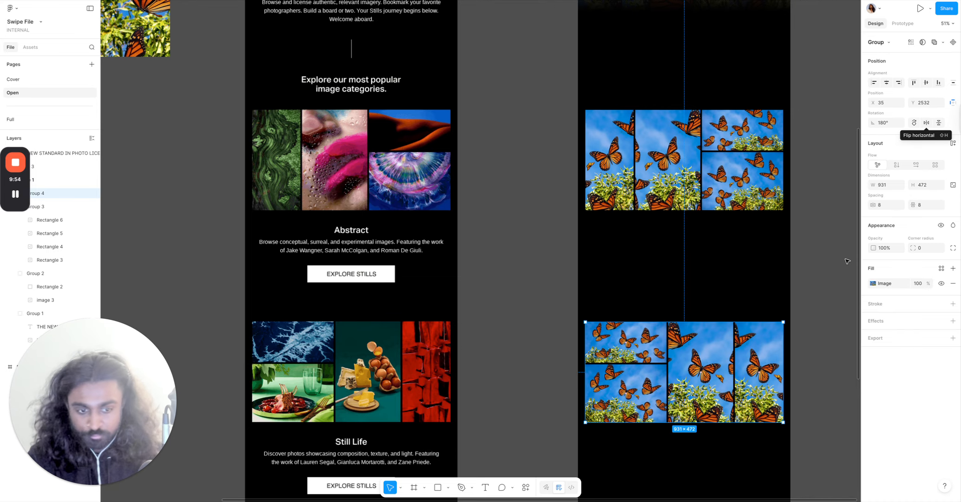
key(Escape)
Duplicate the flipped grid and place the copy below it as a third category section.
scroll(591, 297, down, 3)
scroll(591, 296, down, 3)
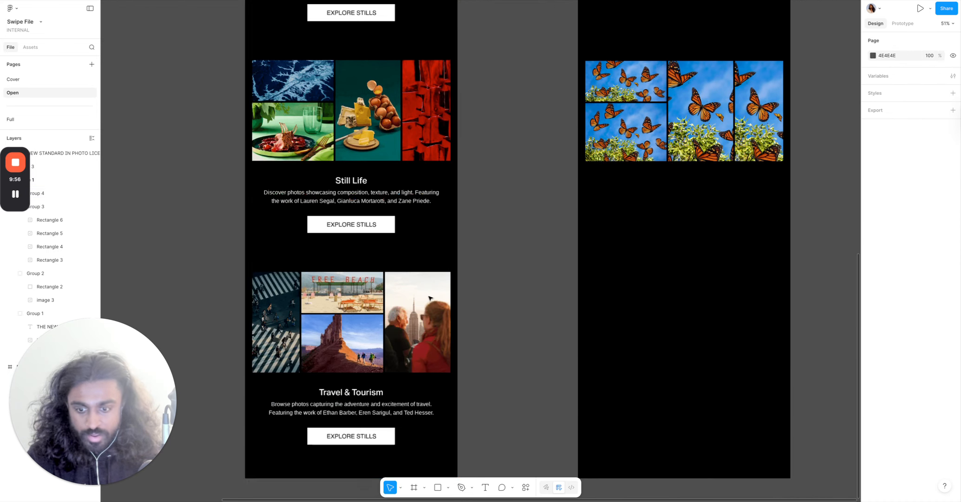
scroll(352, 299, up, 1)
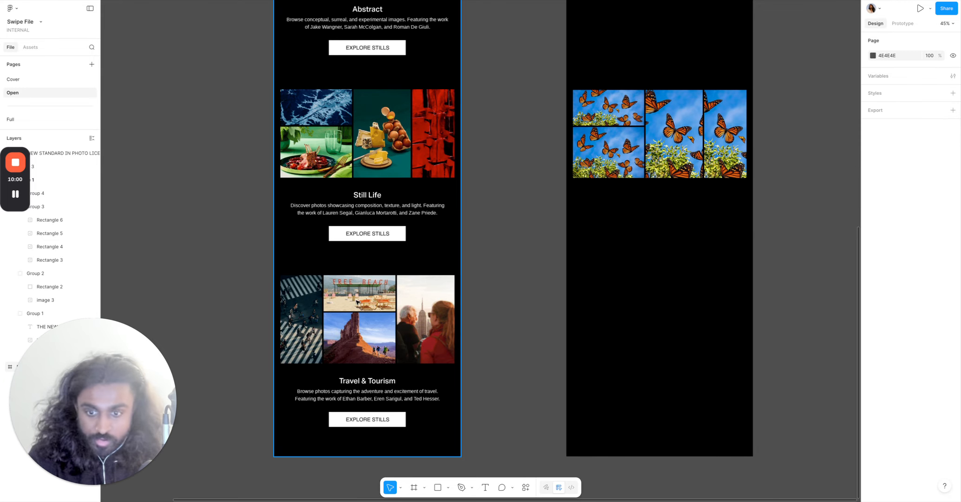
click(665, 138)
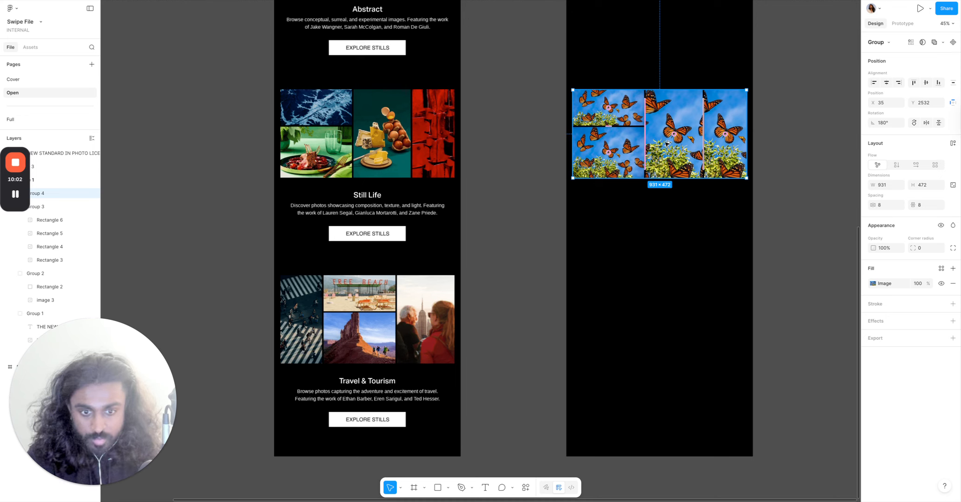
drag(667, 142, 665, 325)
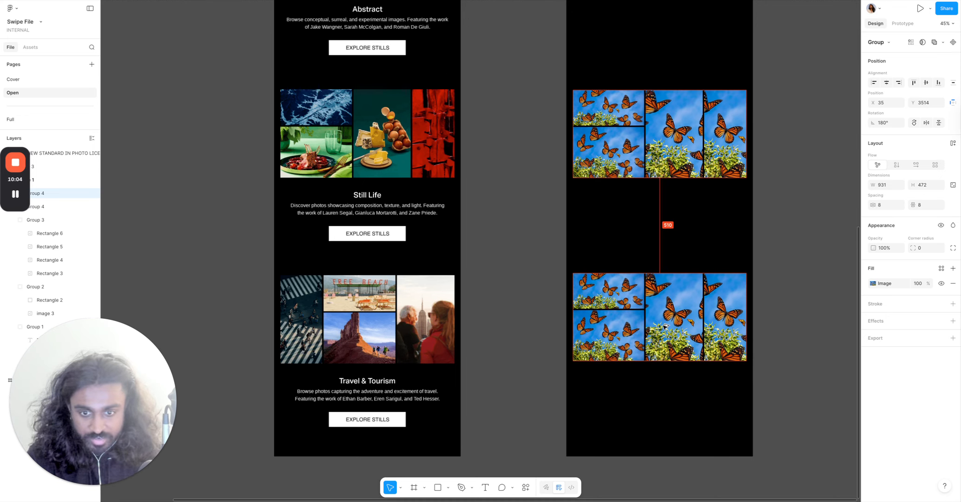
click(514, 331)
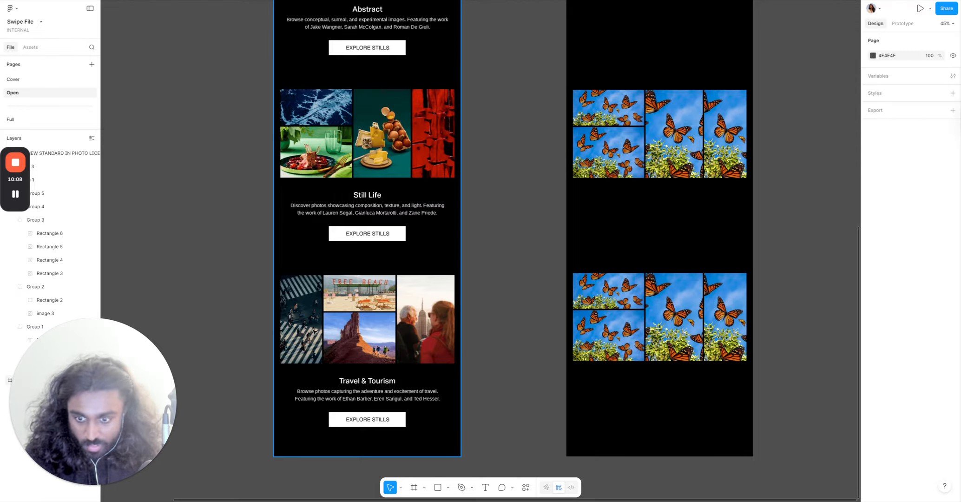
Rearrange the third grid by moving its tall image to the left side and shifting the other images right.
double_click(727, 315)
drag(722, 343, 549, 345)
scroll(551, 344, up, 5)
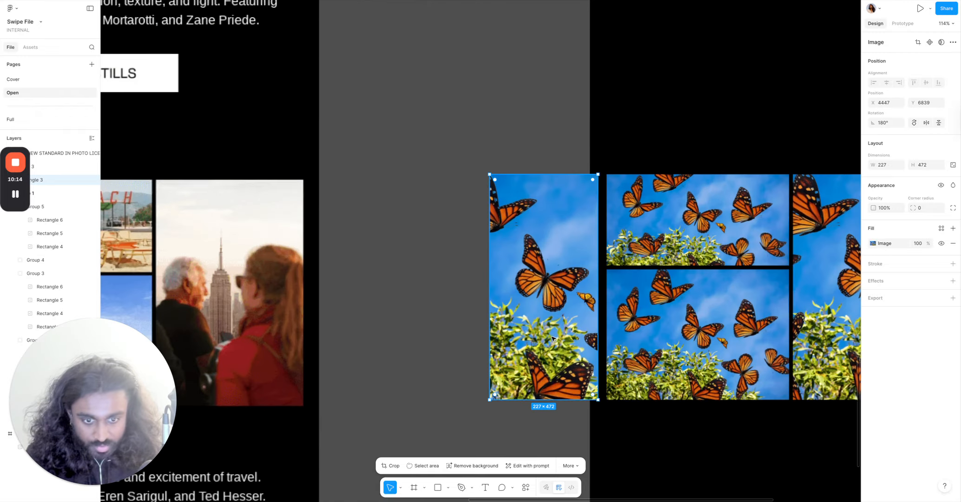
click(622, 341)
shift+click(575, 341)
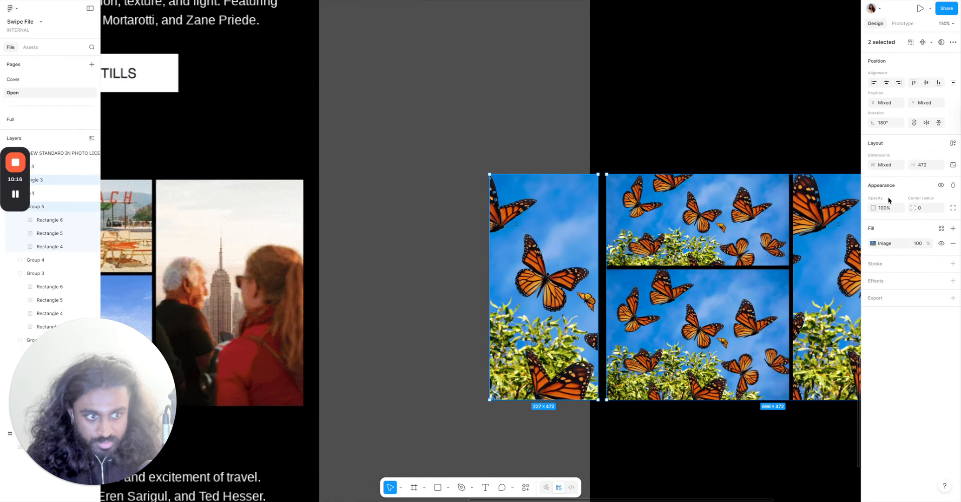
scroll(706, 299, right, 3)
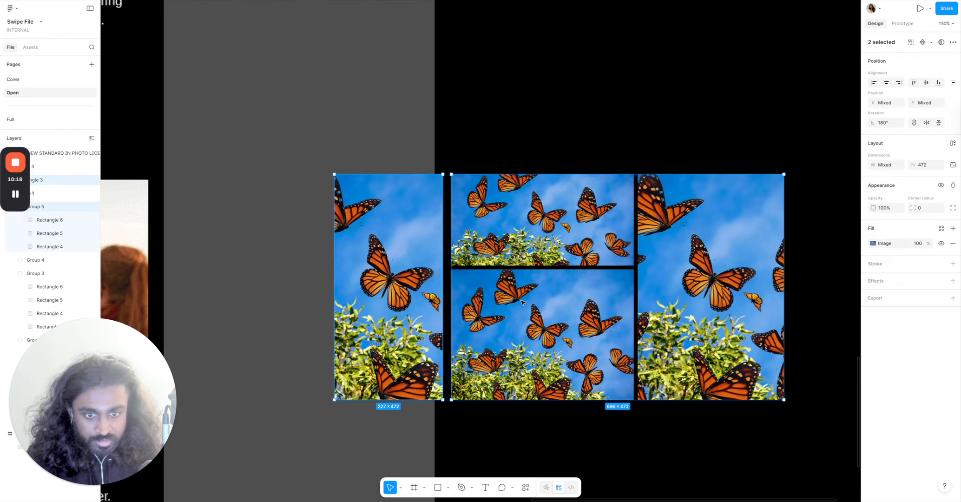
drag(557, 274, 654, 274)
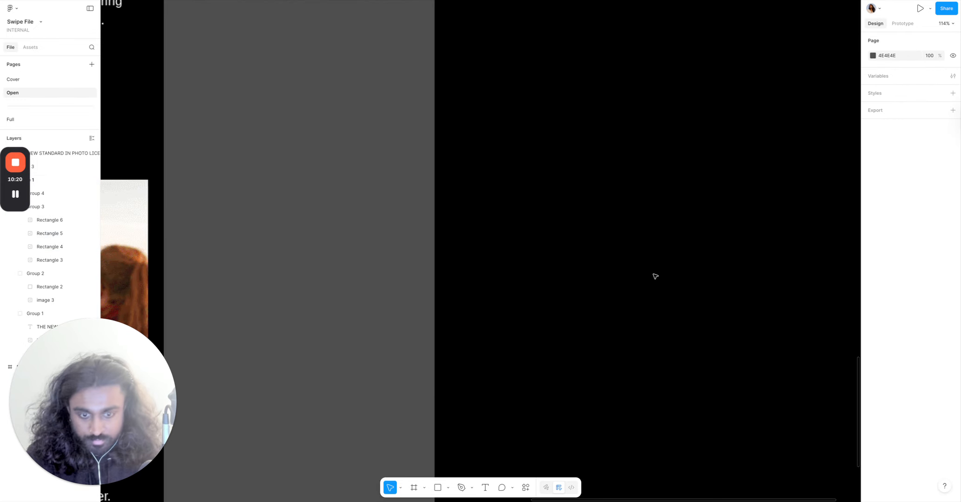
scroll(604, 263, down, 5)
click(663, 376)
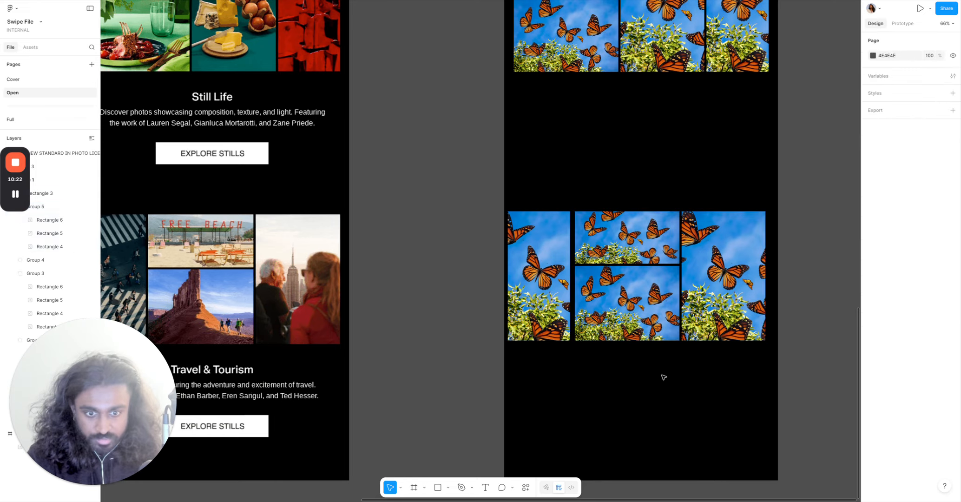
Select the third grid's two image groups and set the spacing between them to 8.
click(643, 311)
shift+click(553, 298)
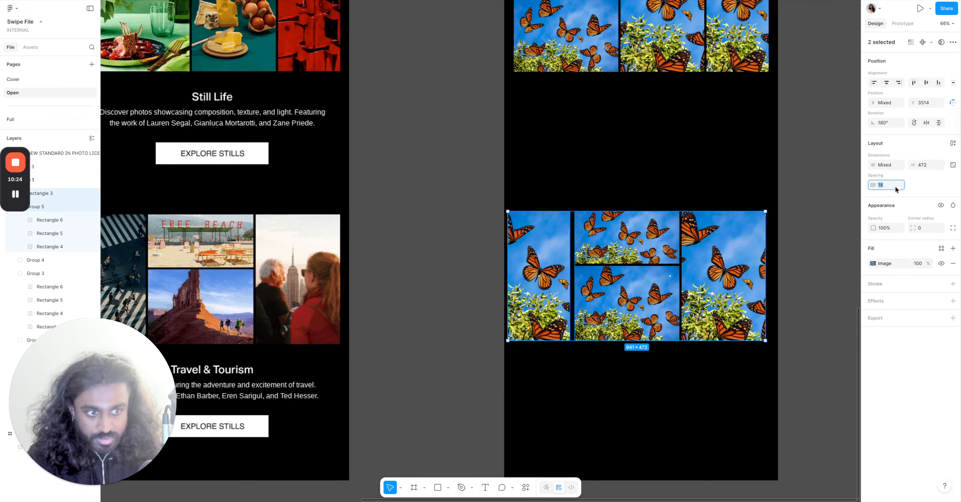
text(8)
key(Return)
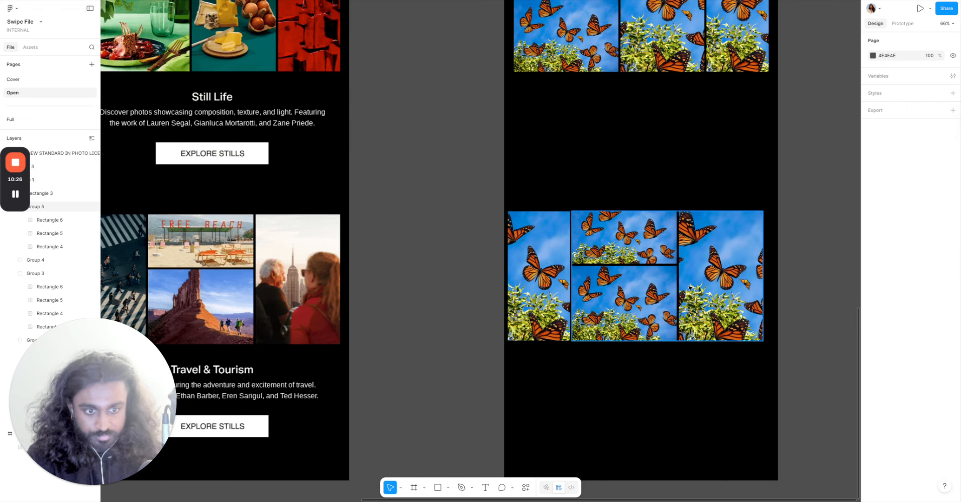
Group the third grid's images and center the group horizontally in the Patagonia frame.
key(ctrl+g)
key(ctrl+z)
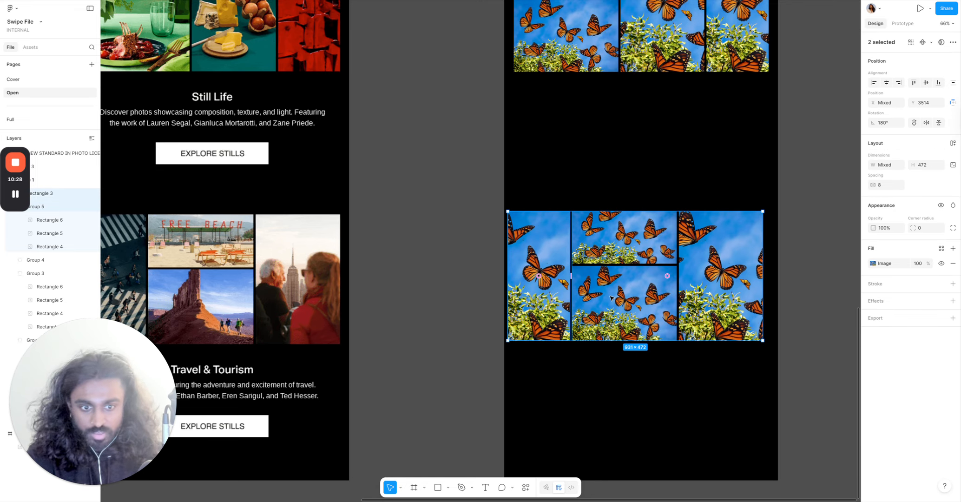
right_click(609, 296)
click(651, 309)
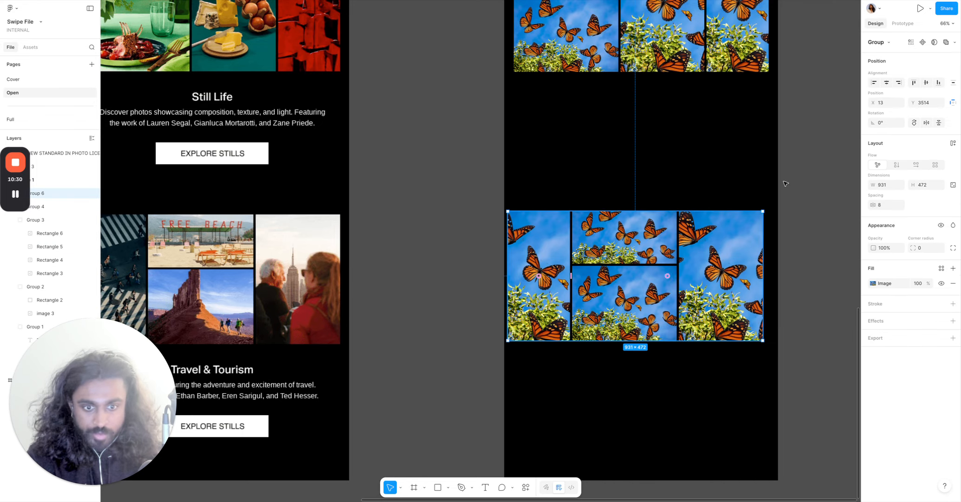
click(886, 83)
click(811, 156)
Review the three category grids and the divider line in the Patagonia frame.
scroll(812, 157, down, 5)
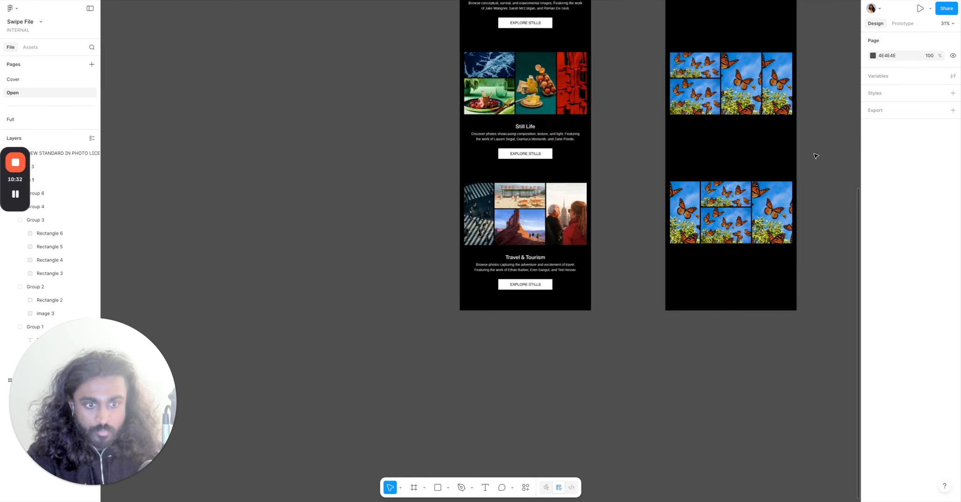
scroll(815, 203, up, 10)
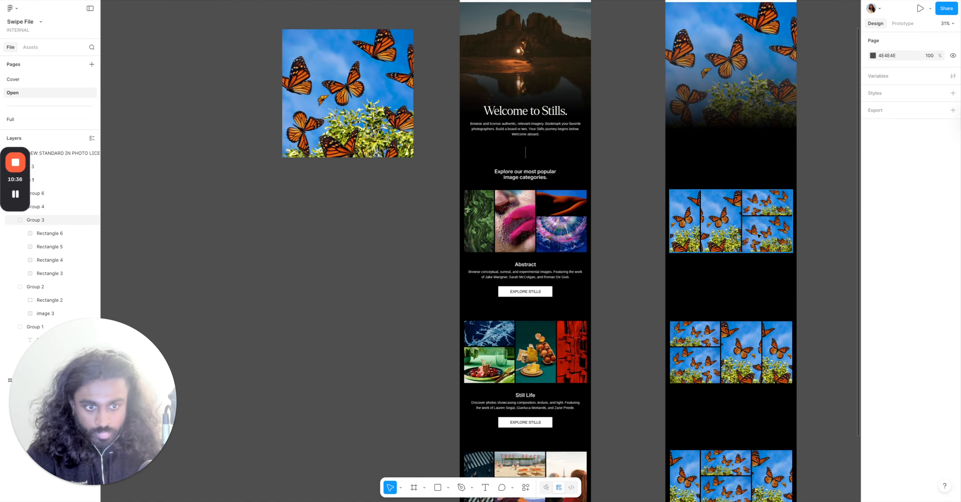
click(782, 221)
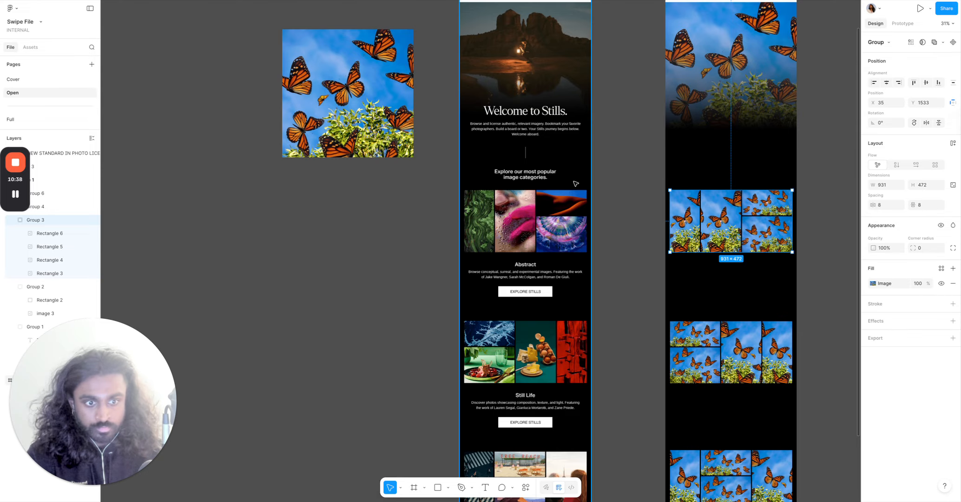
click(605, 174)
scroll(679, 195, up, 5)
scroll(442, 198, left, 5)
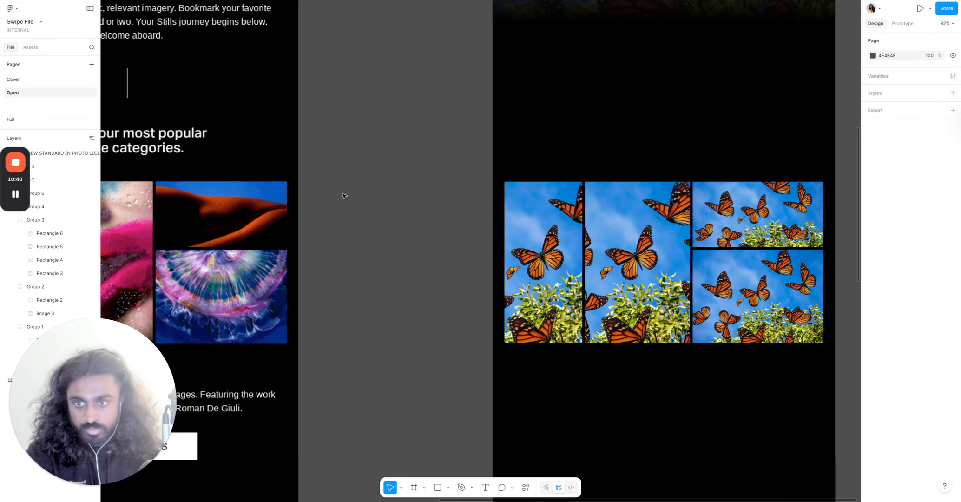
scroll(467, 83, up, 3)
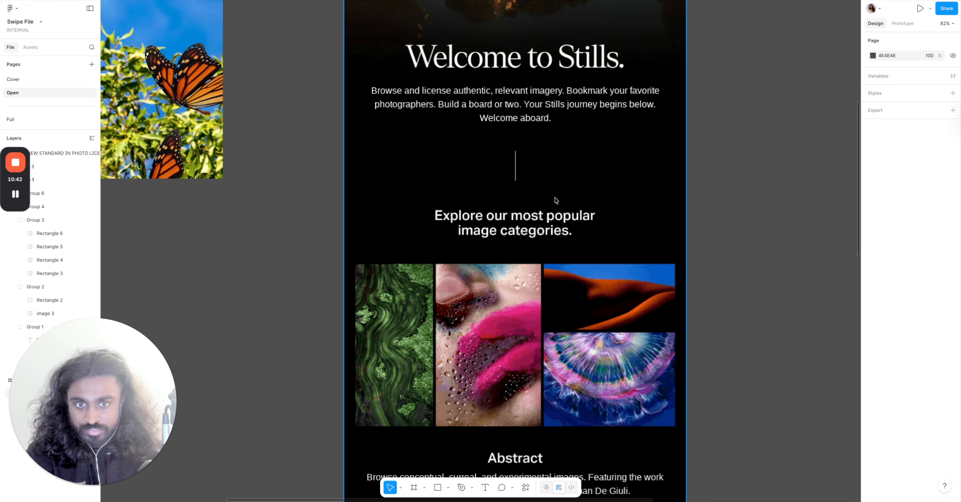
scroll(554, 199, up, 5)
scroll(499, 188, up, 2)
scroll(444, 205, up, 5)
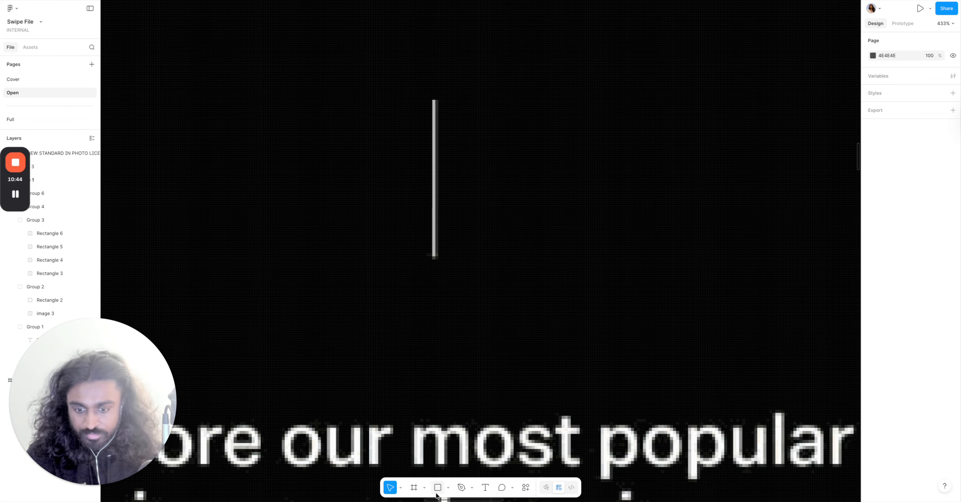
Draw a vertical line about 88 px long over the Stills frame's divider and set its stroke weight to 2.
click(448, 487)
click(464, 418)
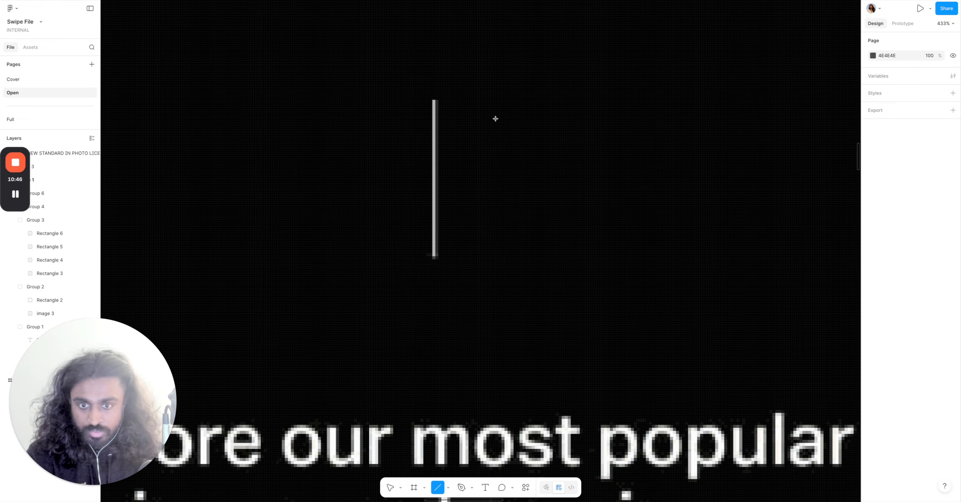
drag(495, 71, 491, 81)
scroll(531, 351, left, 3)
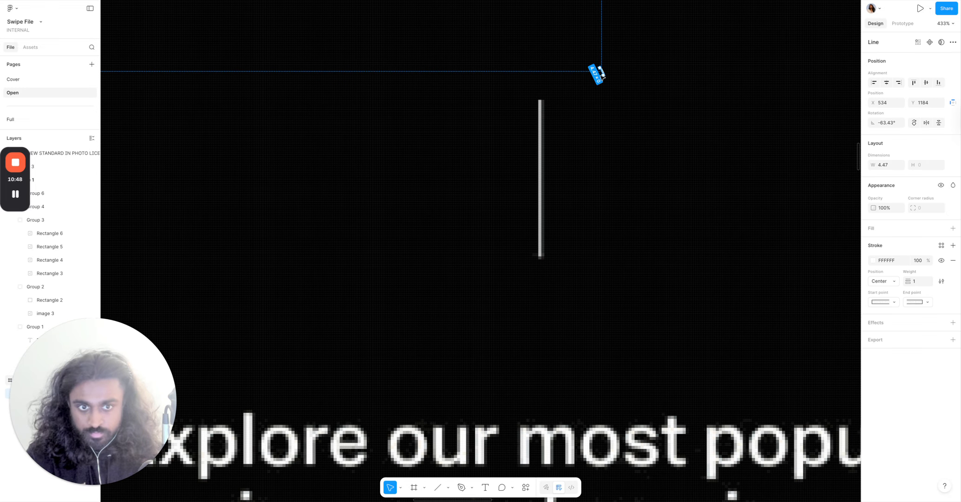
drag(601, 74, 539, 255)
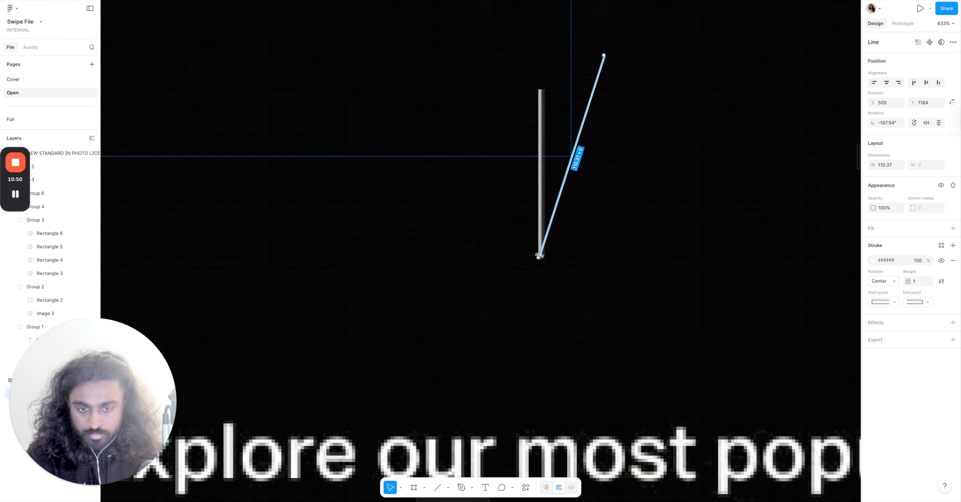
scroll(539, 255, up, 10)
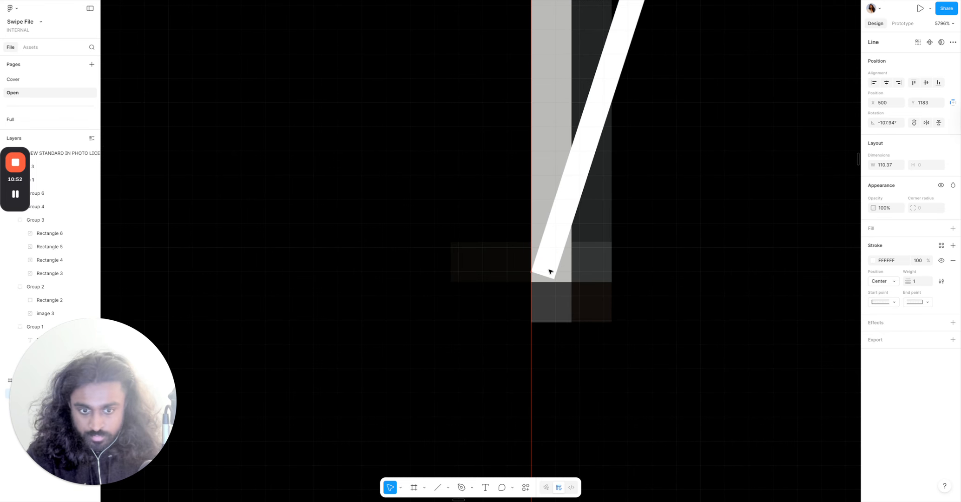
scroll(547, 277, down, 8)
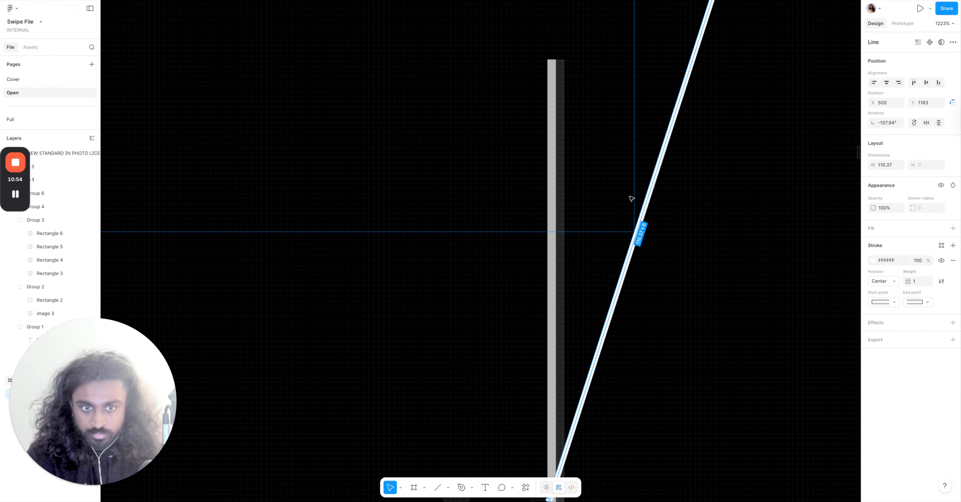
scroll(648, 195, down, 3)
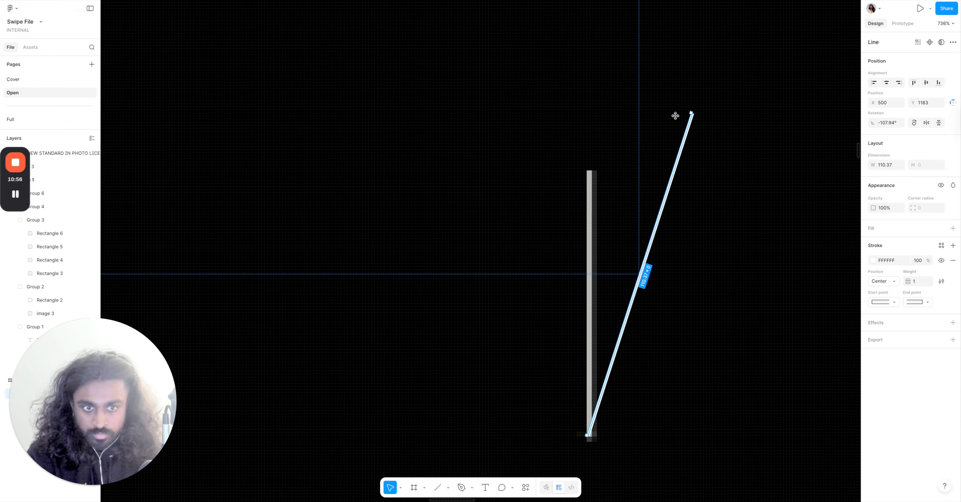
drag(691, 113, 591, 151)
scroll(585, 178, up, 5)
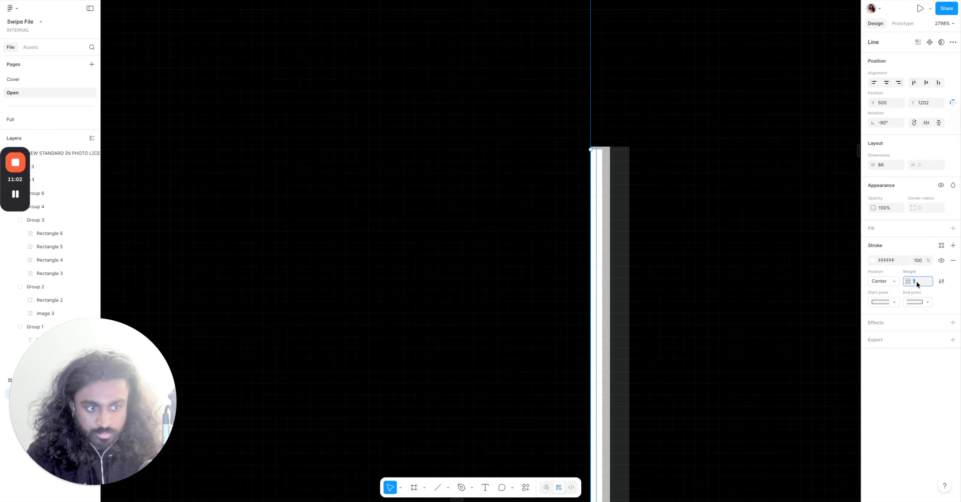
text(2)
key(Return)
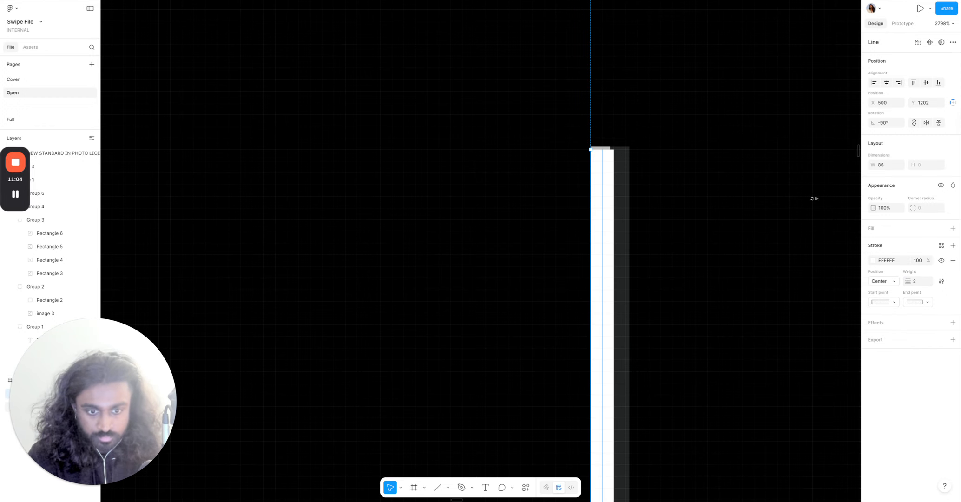
Move the new line into the Patagonia frame, below the hero image where the divider belongs.
scroll(813, 198, down, 10)
scroll(689, 279, up, 5)
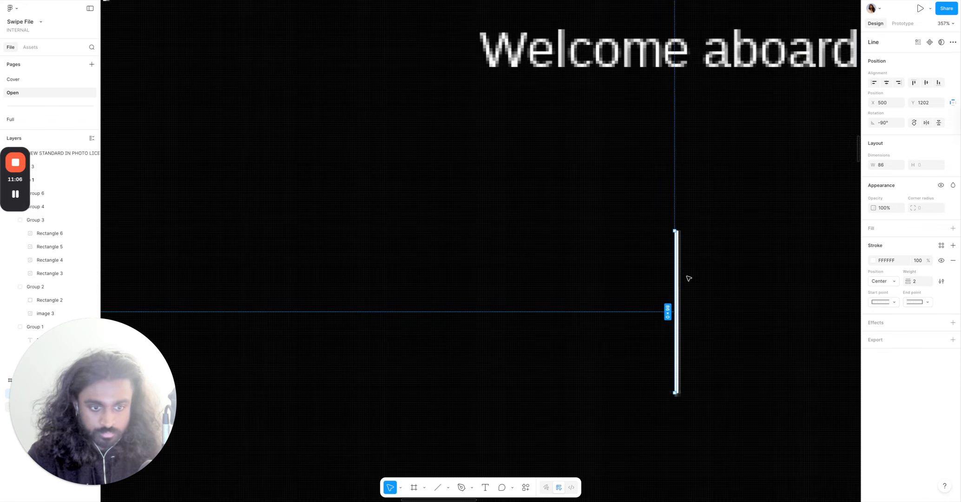
scroll(688, 278, up, 5)
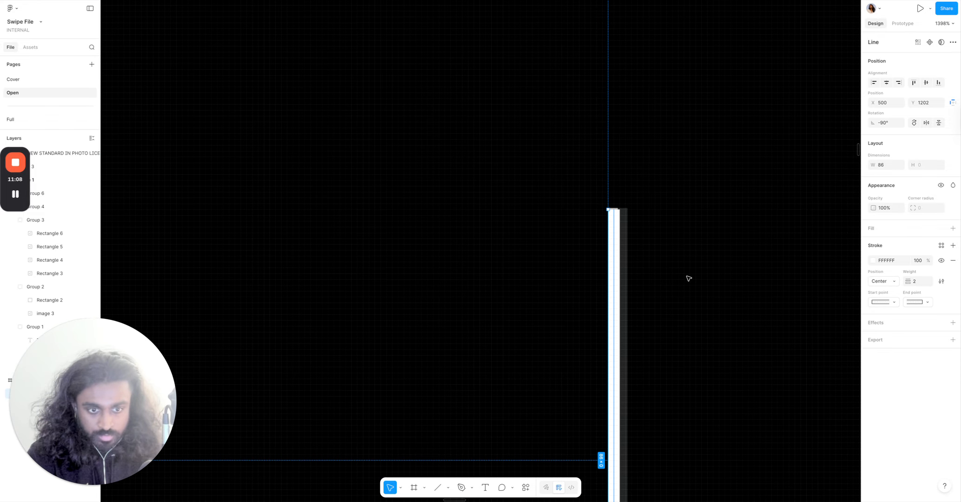
scroll(689, 278, down, 5)
scroll(688, 278, down, 3)
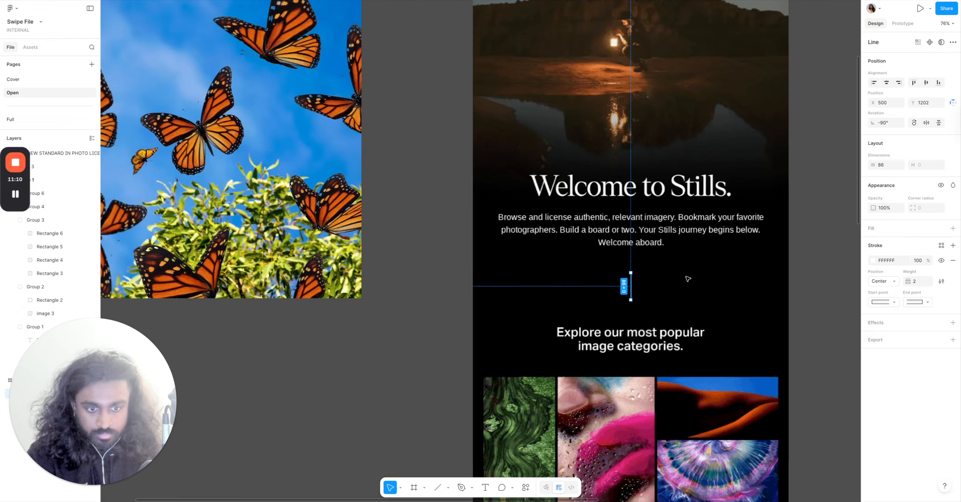
scroll(688, 279, left, 1)
scroll(688, 279, down, 3)
scroll(688, 279, right, 2)
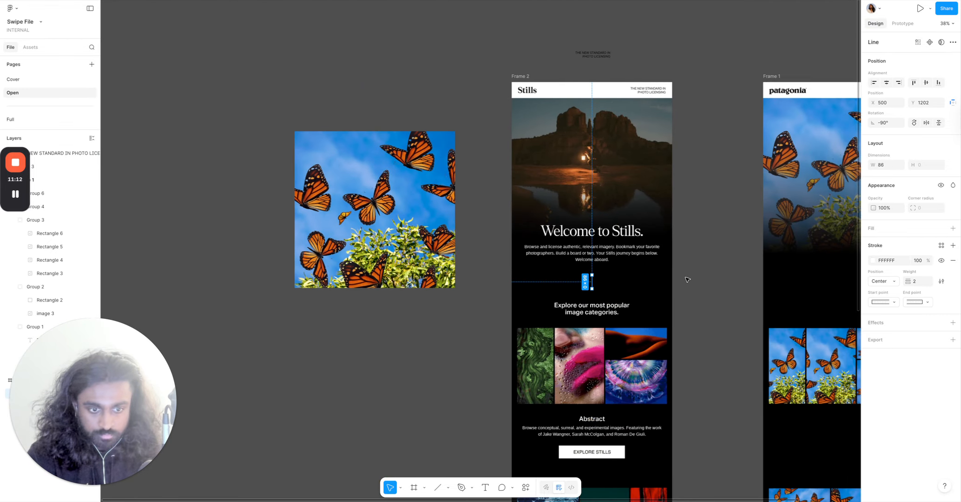
scroll(688, 279, right, 3)
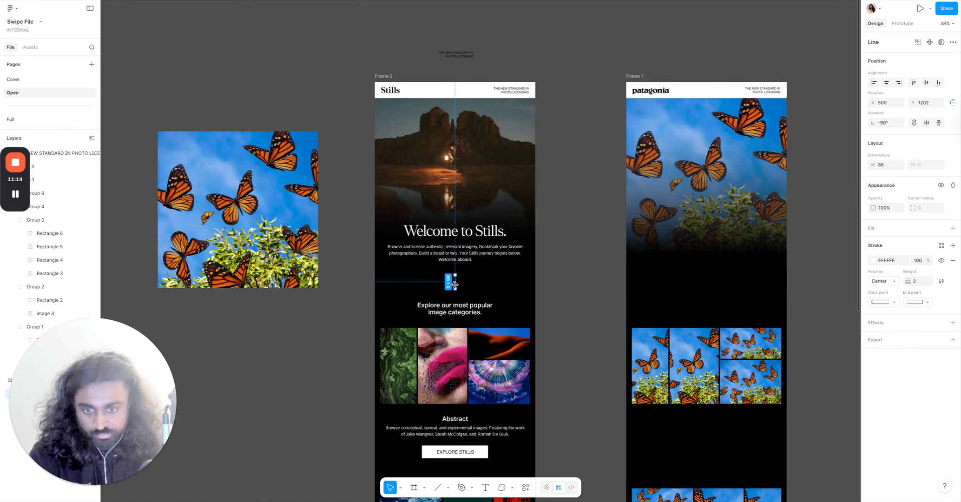
drag(458, 282, 709, 298)
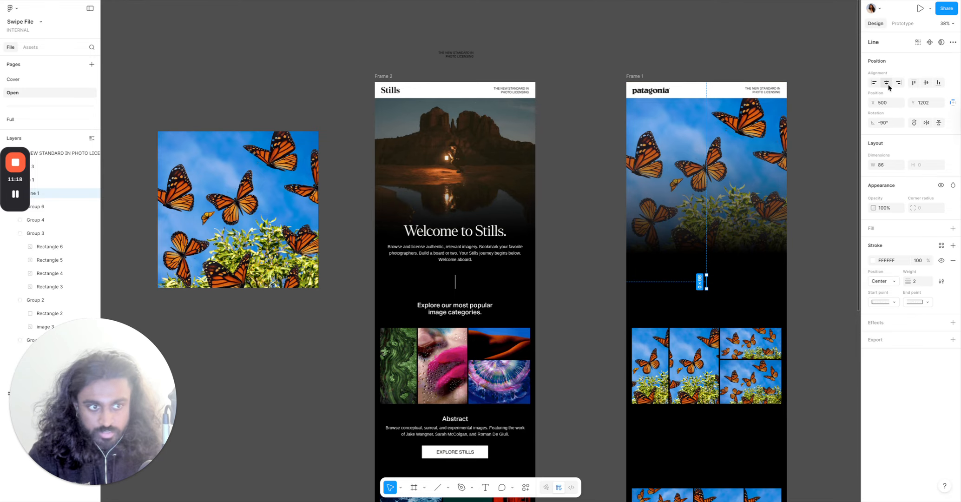
click(461, 286)
double_click(457, 282)
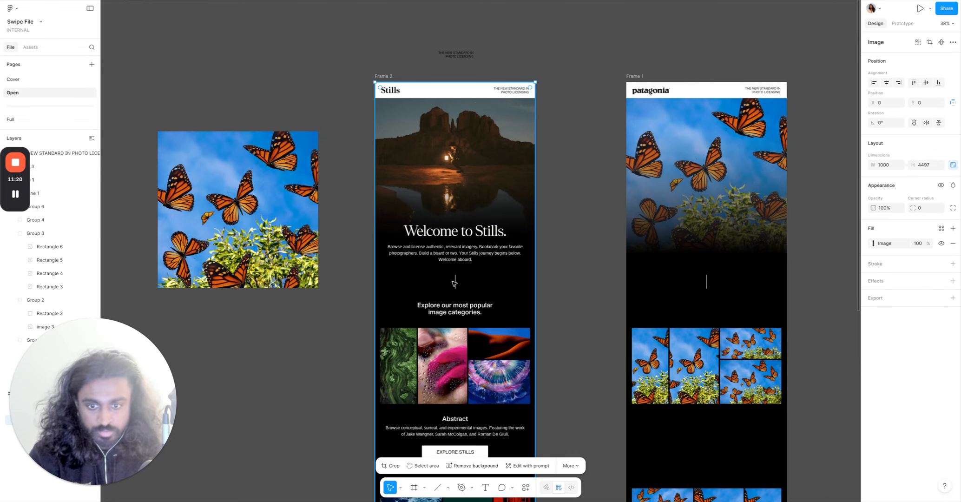
click(455, 282)
click(604, 284)
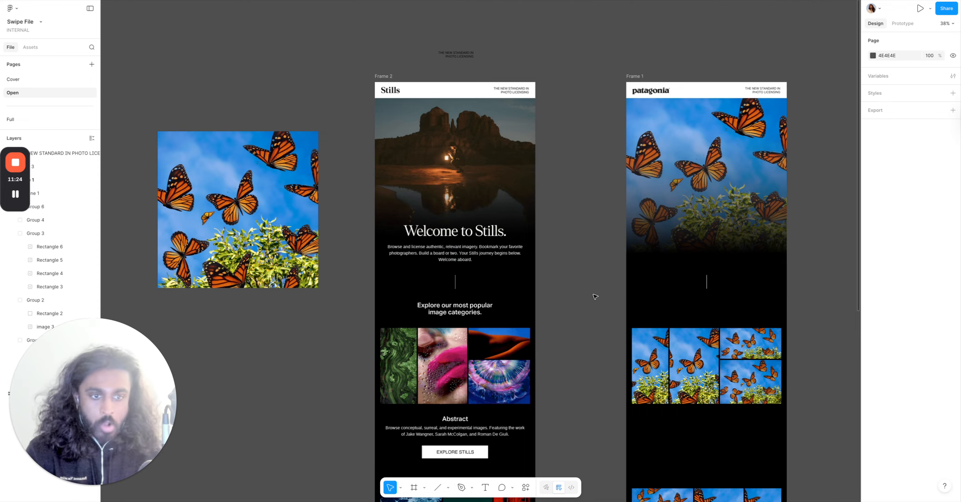
Place a rectangle over the Stills frame's Explore Stills button and set its fill opacity to 75%.
scroll(595, 296, down, 3)
scroll(277, 344, up, 5)
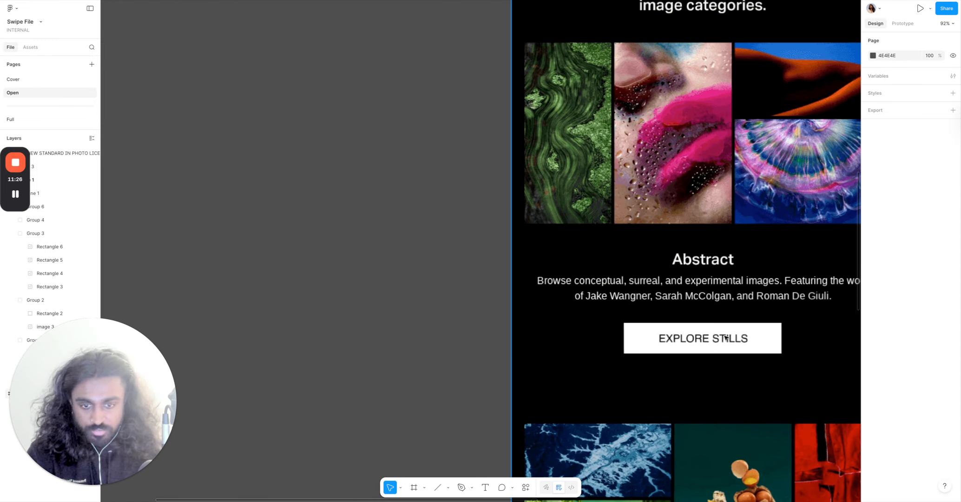
scroll(277, 345, right, 2)
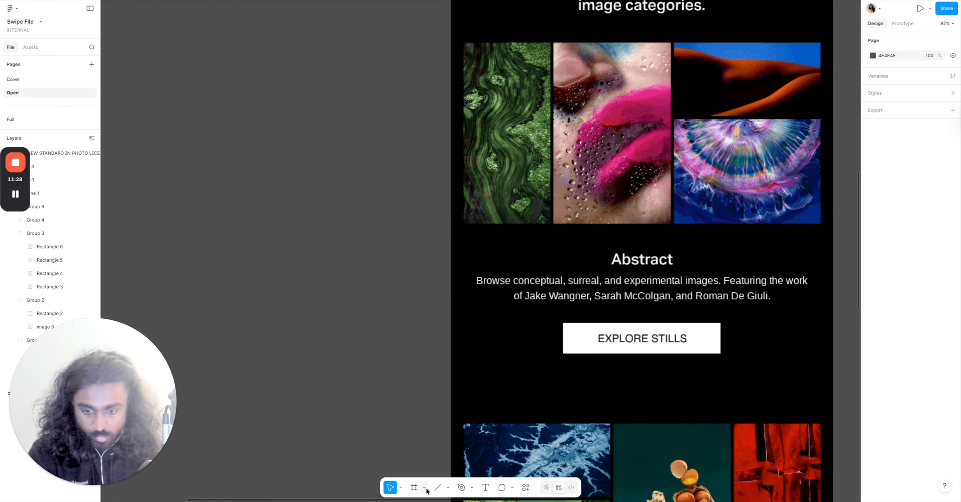
click(448, 488)
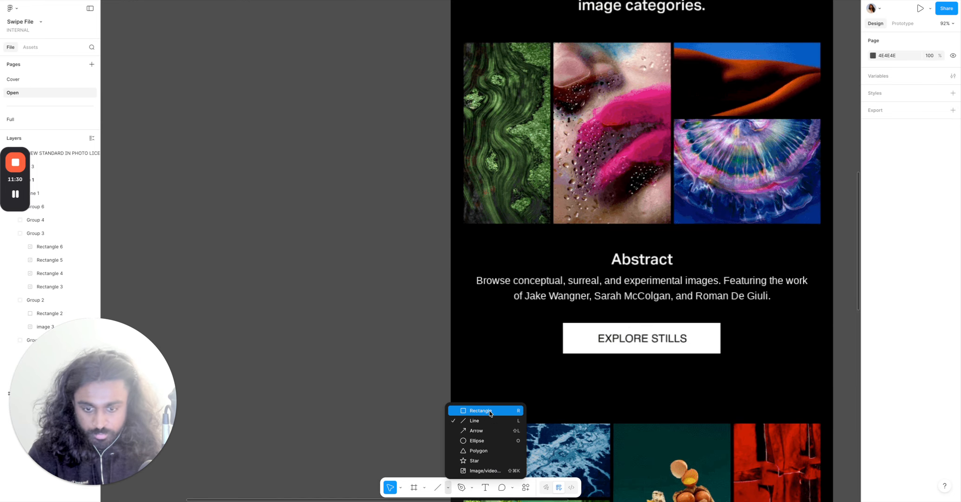
click(465, 408)
click(579, 320)
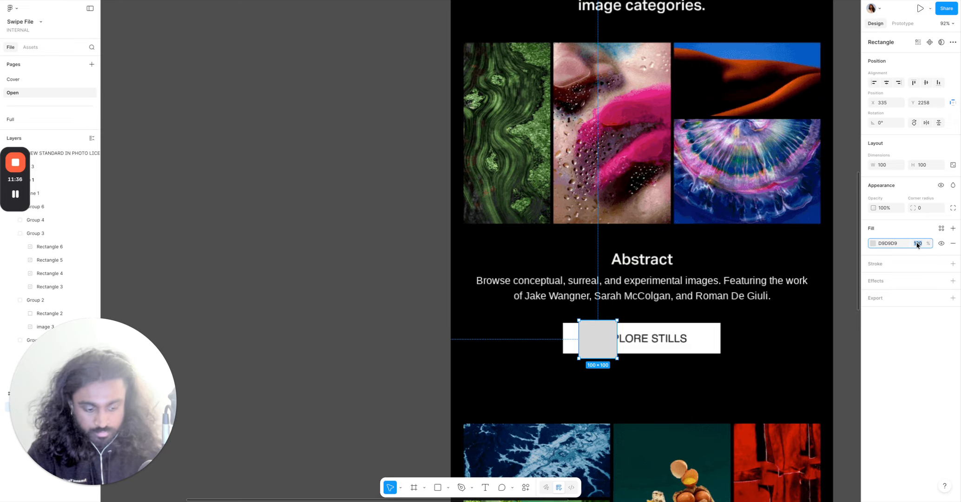
text(75)
key(Return)
Resize the rectangle to cover the Explore Stills button exactly, about 410 by 80.
scroll(639, 424, up, 5)
scroll(667, 318, right, 5)
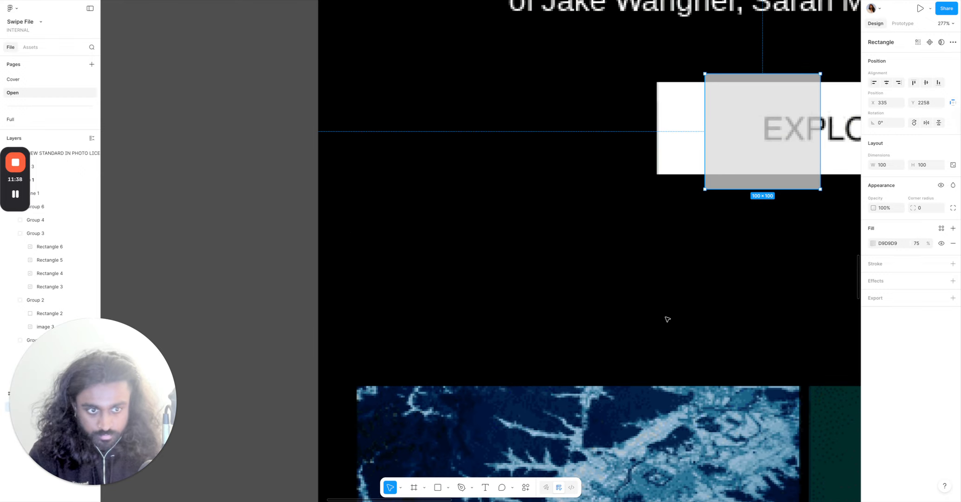
scroll(571, 302, up, 3)
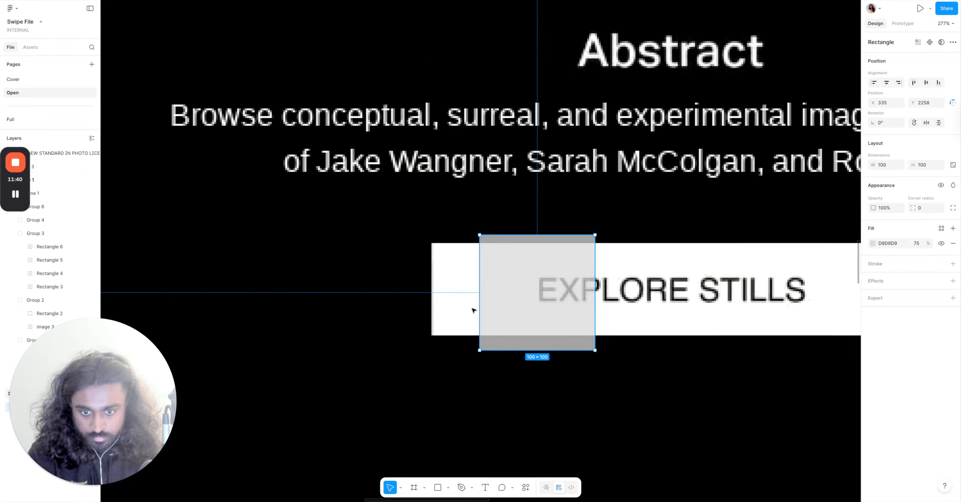
drag(481, 310, 432, 315)
scroll(427, 317, up, 10)
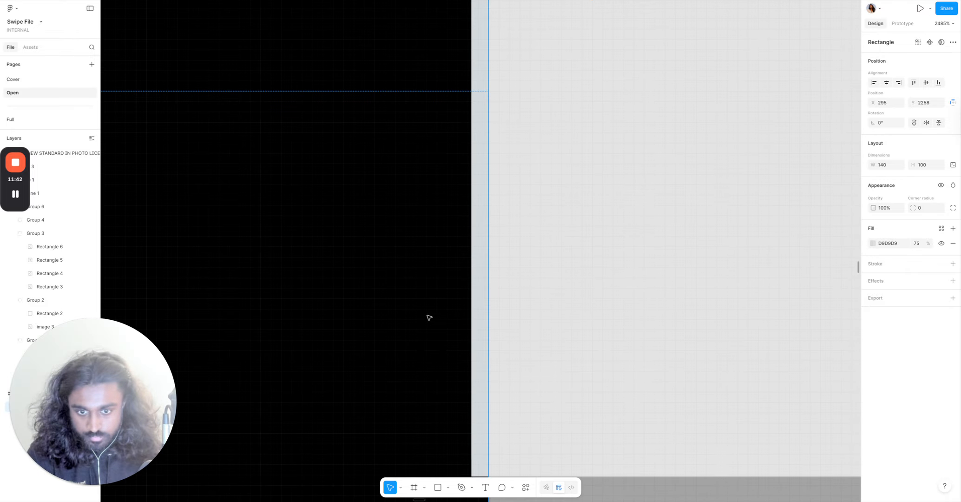
scroll(495, 296, down, 8)
scroll(567, 362, up, 2)
scroll(567, 362, up, 4)
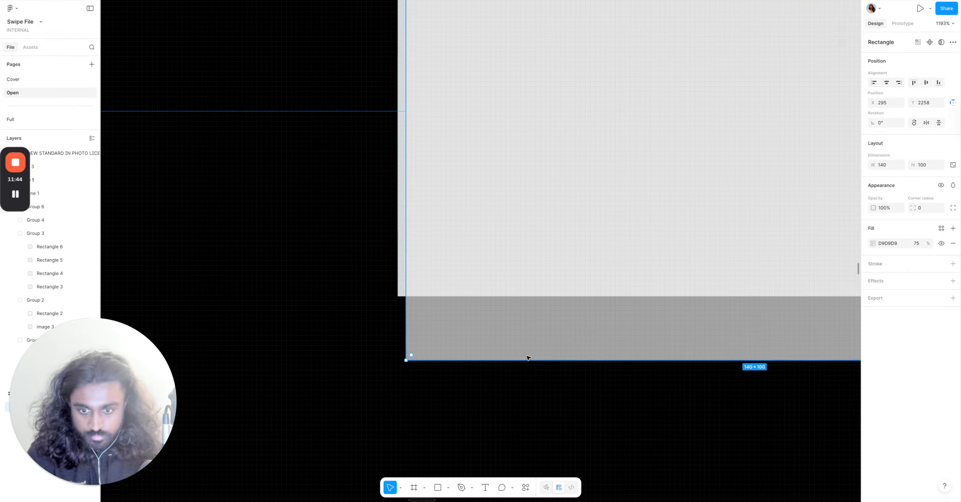
drag(452, 358, 462, 295)
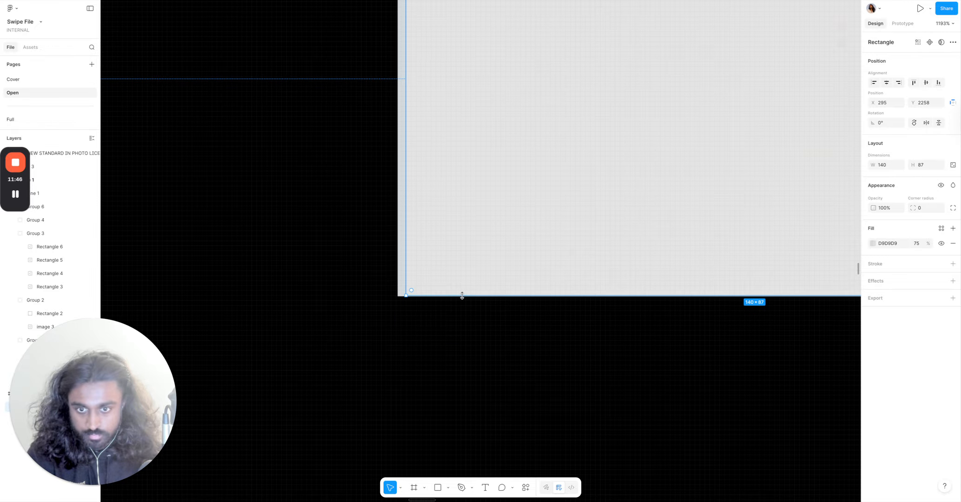
scroll(462, 296, up, 3)
scroll(463, 297, up, 5)
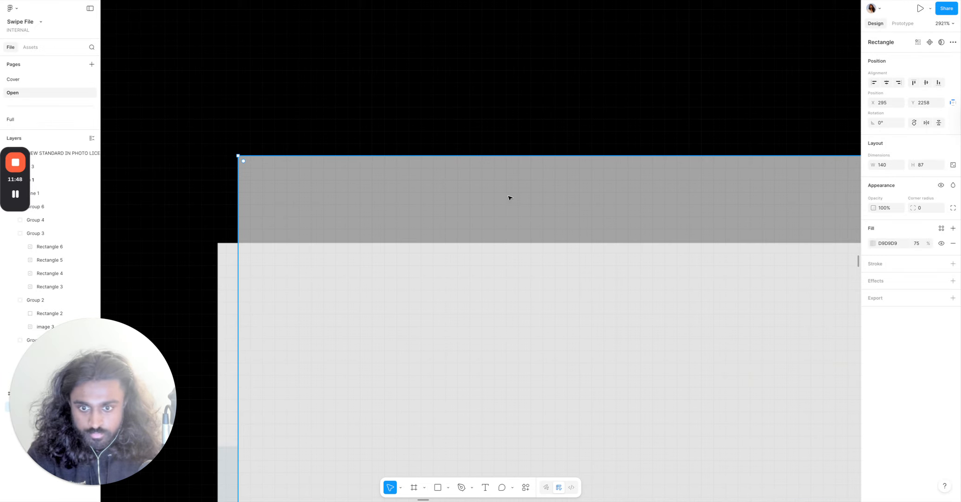
drag(502, 157, 495, 237)
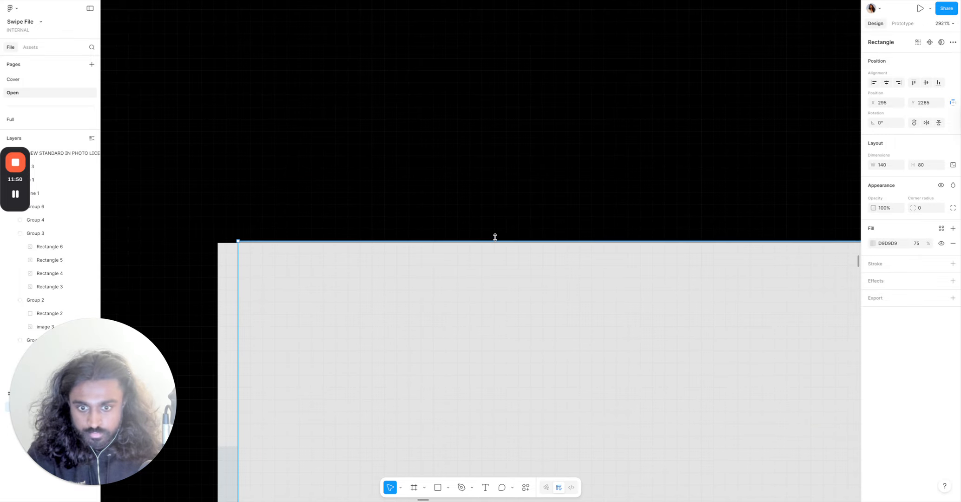
scroll(495, 240, down, 10)
scroll(511, 270, right, 5)
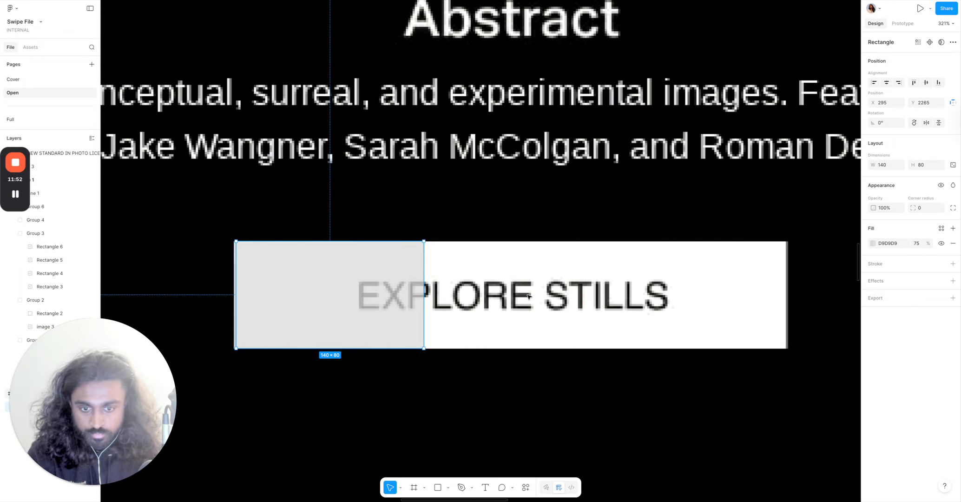
drag(427, 320, 708, 316)
Set the rectangle's fill to white FFFFFF at 100% opacity.
scroll(718, 318, up, 10)
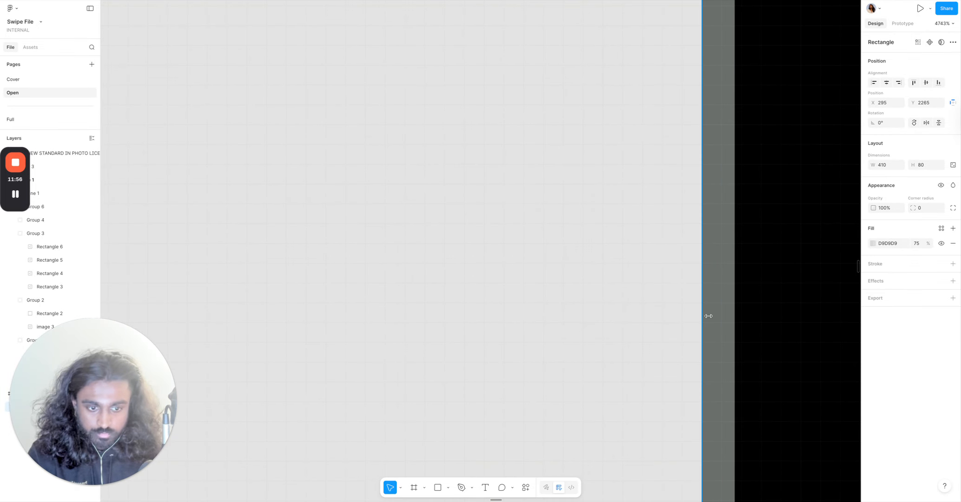
scroll(708, 316, down, 10)
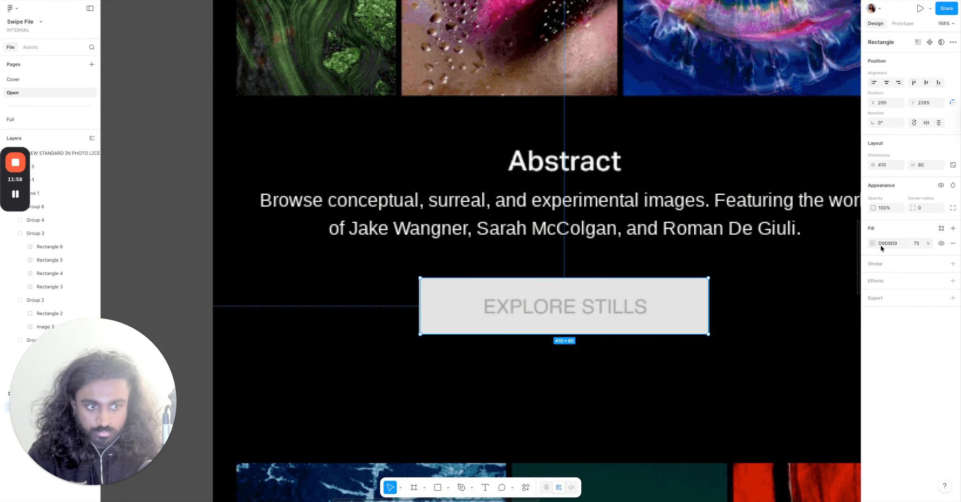
click(872, 244)
drag(794, 325, 766, 276)
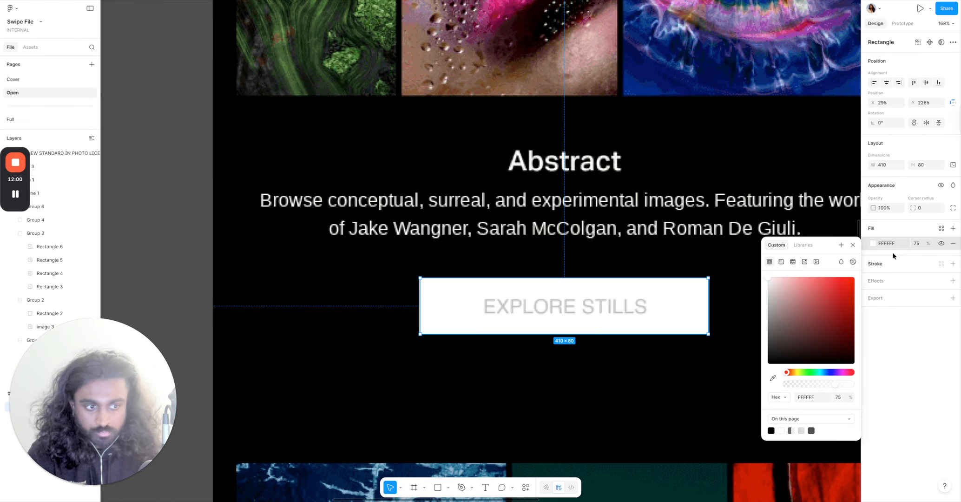
click(915, 244)
key(Return)
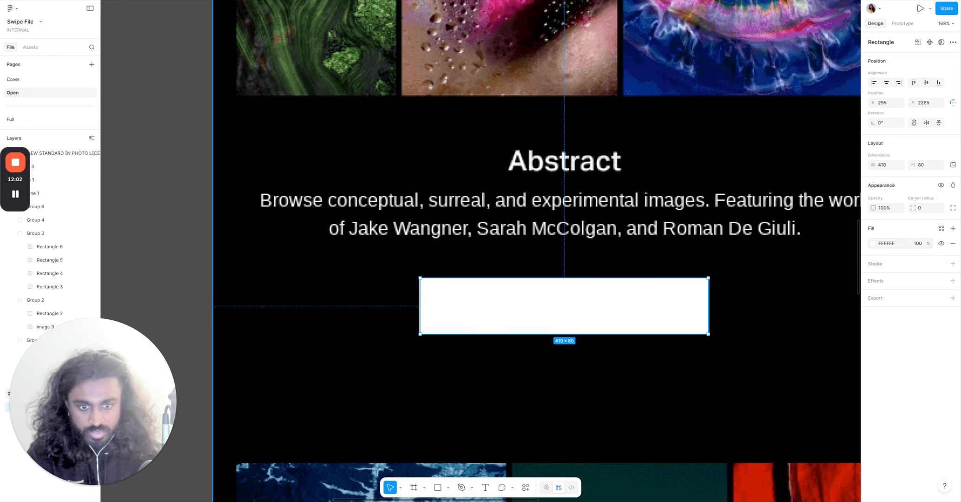
Move the white rectangle just below the Explore Stills button.
drag(678, 321, 671, 392)
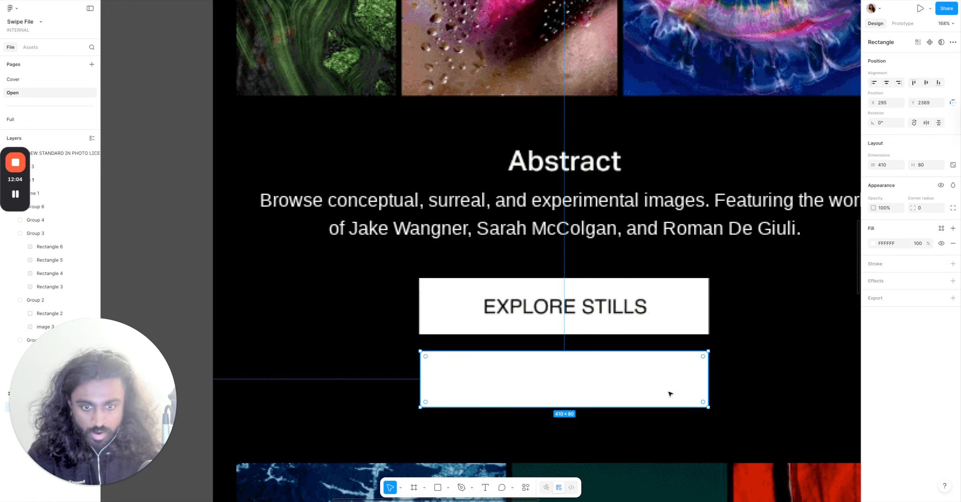
scroll(671, 392, down, 5)
scroll(670, 393, up, 5)
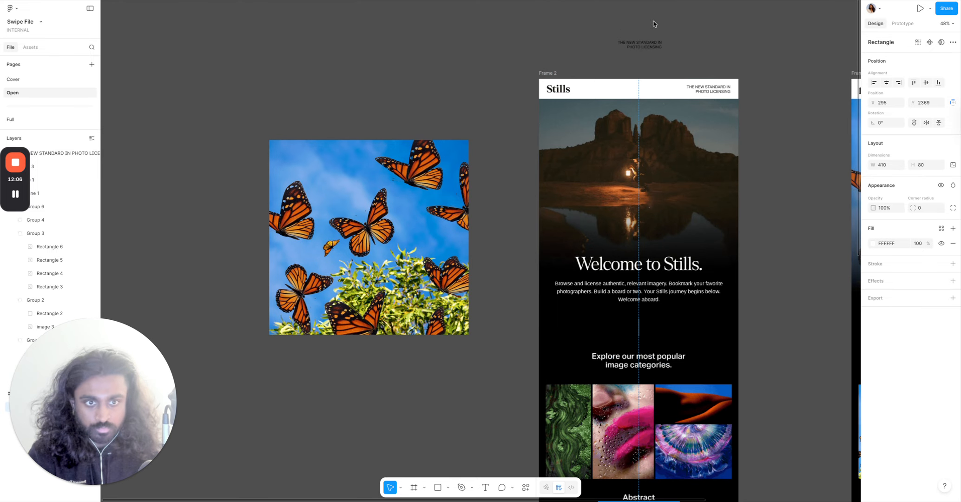
Move the loose "THE NEW STANDARD IN PHOTO LICENSING" text onto the Explore Stills button.
drag(653, 46, 642, 369)
scroll(750, 40, down, 5)
scroll(641, 369, up, 10)
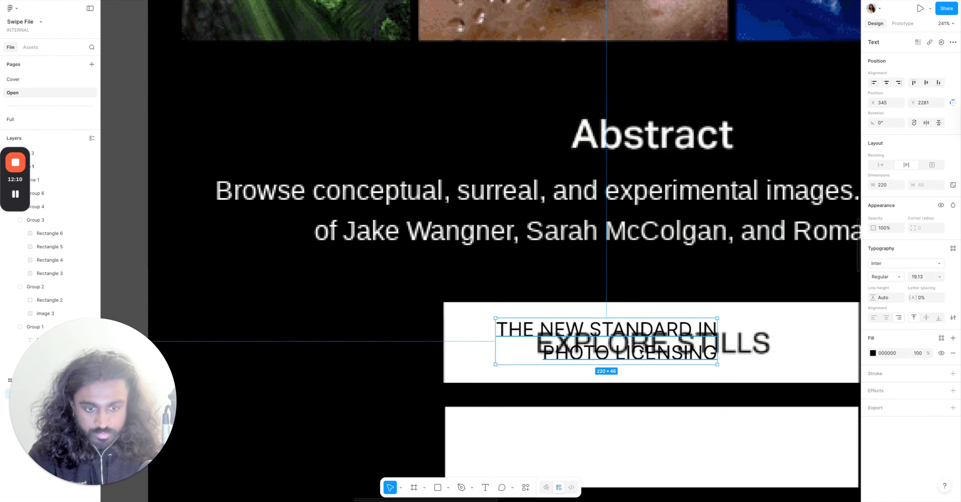
Replace the loose text with "EXPLORE STILLS" in capitals.
double_click(637, 369)
text(explore)
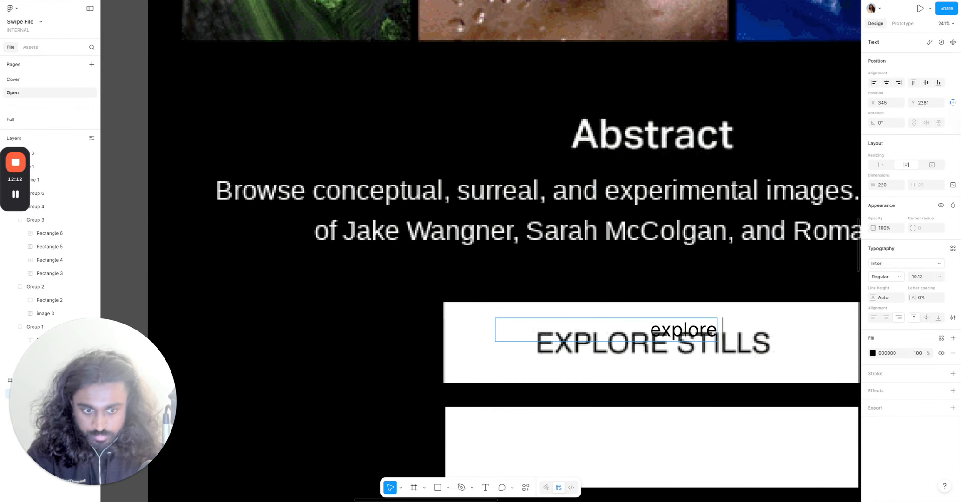
key(Caps_Lock)
key(ctrl+a)
text(EXPLO)
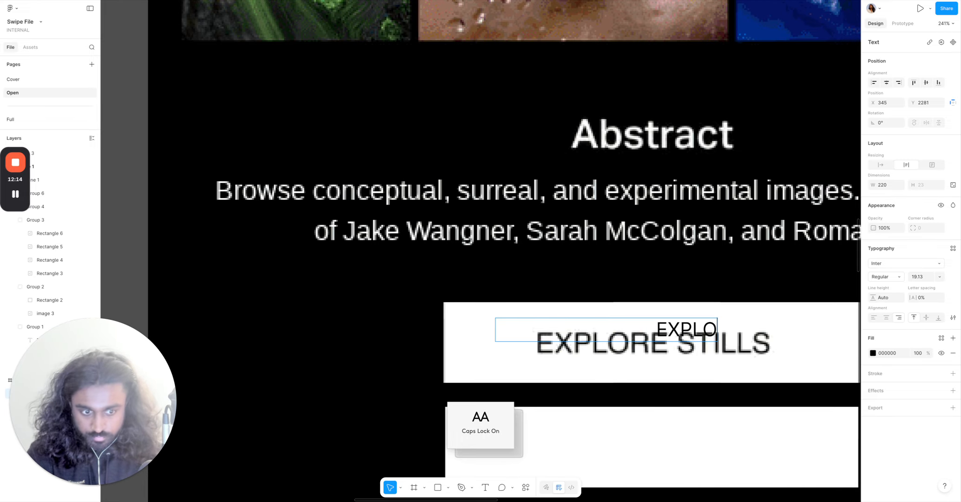
text(RE STILLS)
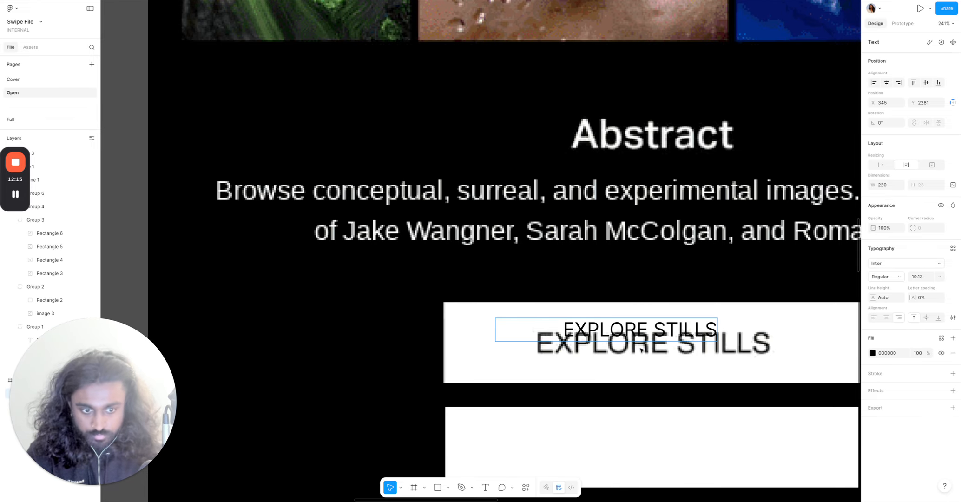
Center-align the new EXPLORE STILLS text and position it over the existing button label.
click(722, 215)
drag(664, 330, 651, 340)
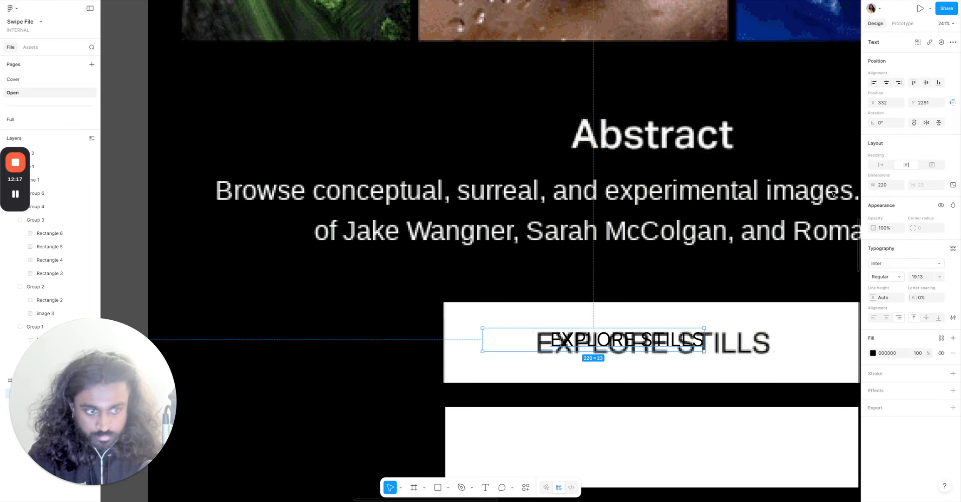
click(880, 83)
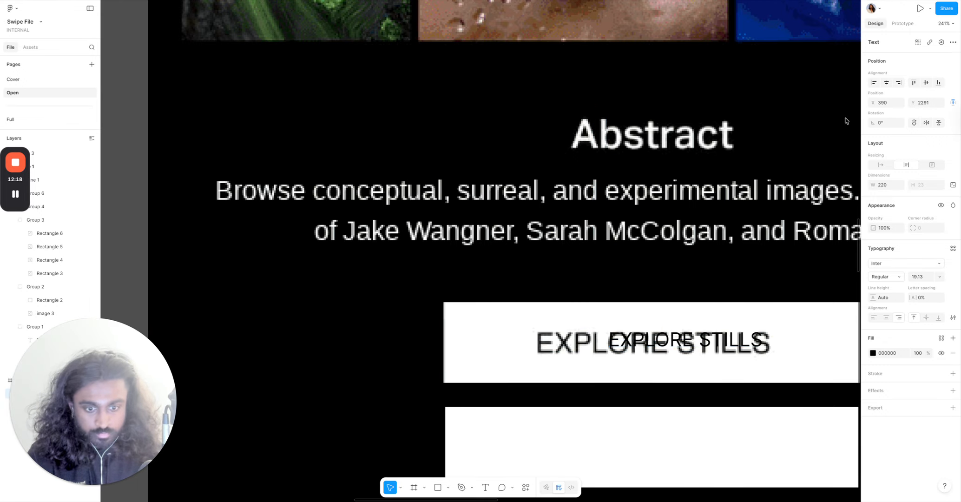
click(887, 317)
drag(708, 346, 649, 344)
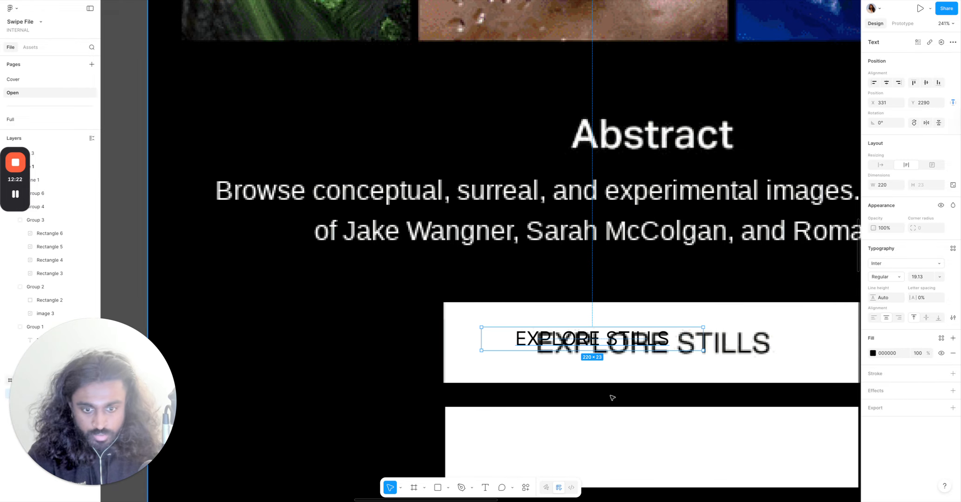
Scale the EXPLORE STILLS text up to about 336 by 35 to match the existing button label.
click(400, 487)
click(422, 470)
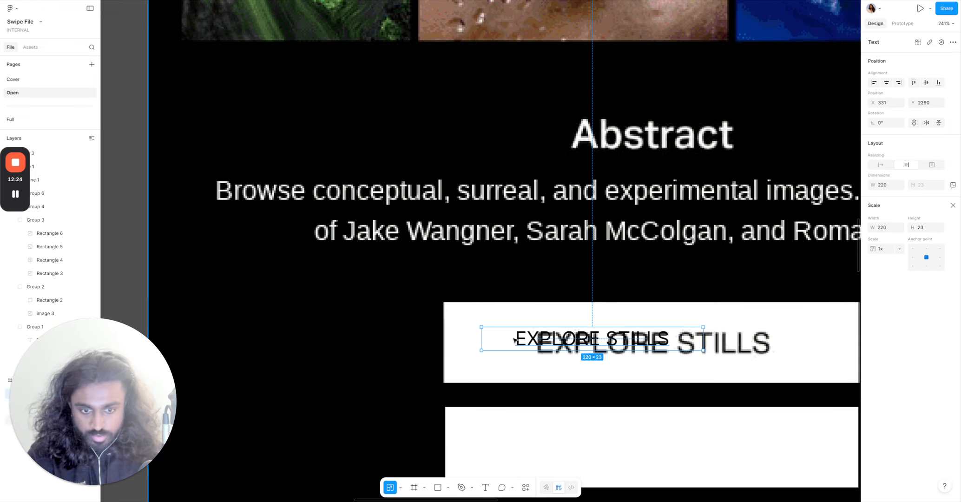
scroll(515, 339, up, 5)
drag(587, 352, 614, 356)
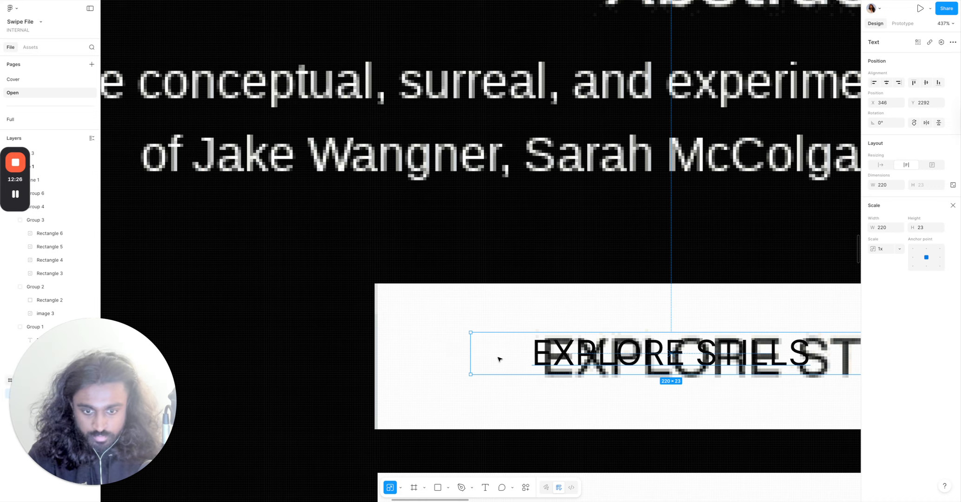
drag(473, 332, 381, 310)
drag(610, 363, 706, 364)
scroll(683, 364, right, 8)
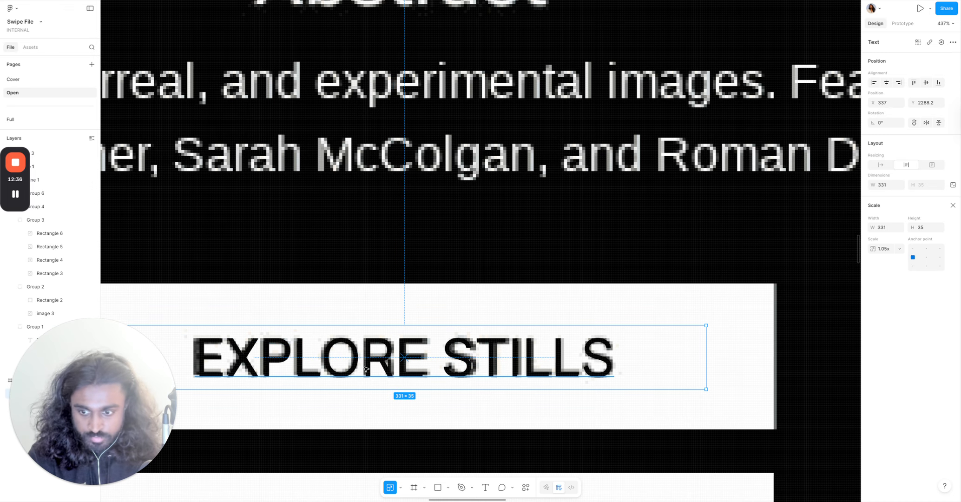
drag(367, 368, 363, 368)
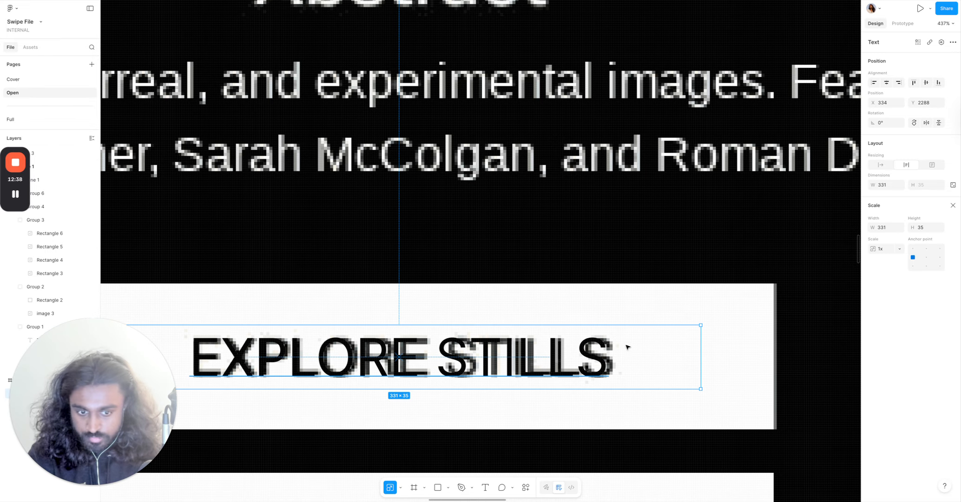
drag(701, 359, 712, 359)
scroll(707, 362, down, 3)
scroll(707, 361, down, 1)
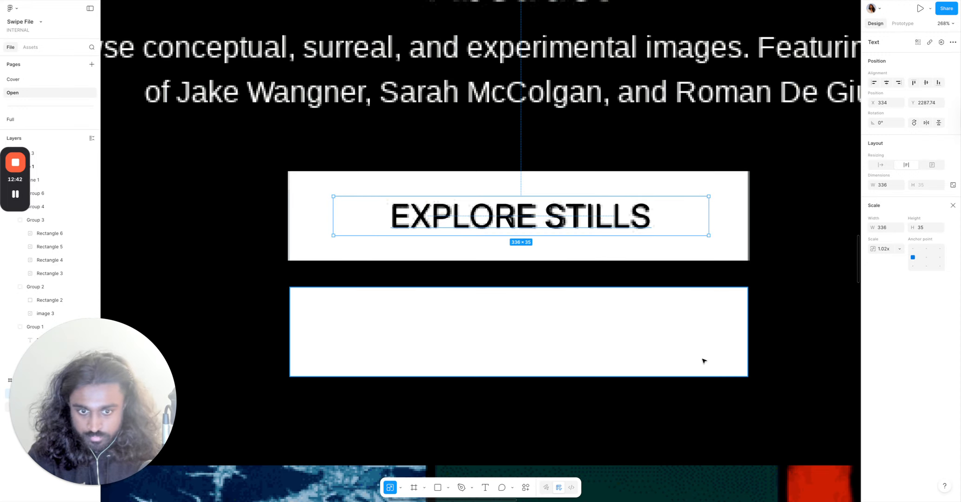
Move the scaled EXPLORE STILLS text onto the white rectangle below the existing button.
alt+drag(547, 217, 545, 330)
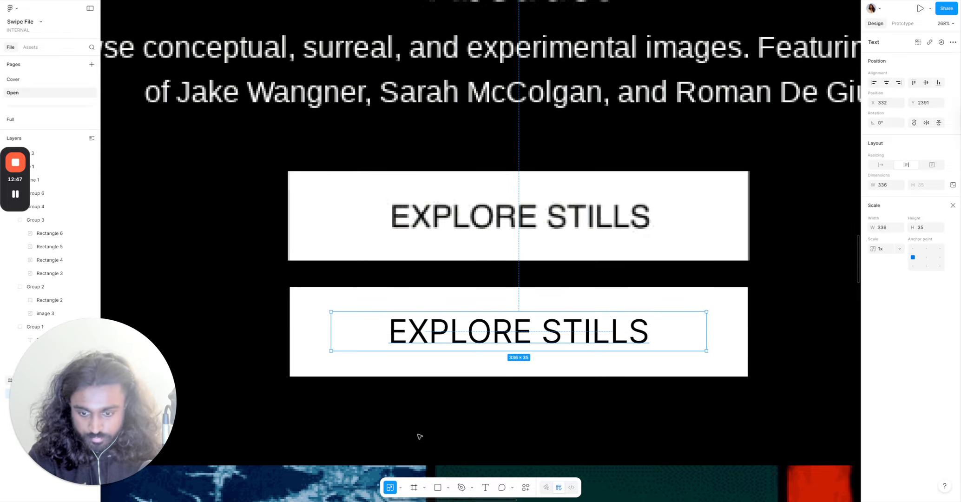
click(400, 487)
click(421, 450)
scroll(346, 396, down, 2)
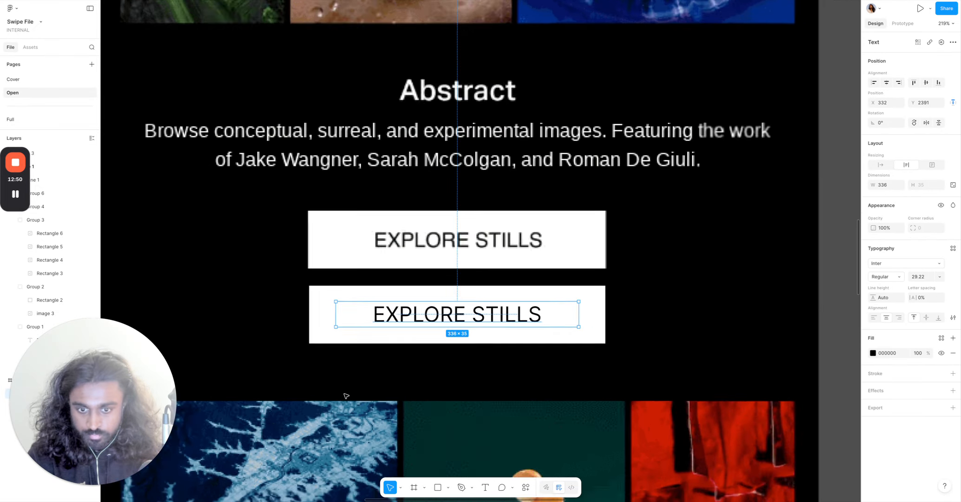
scroll(346, 396, down, 4)
Group the EXPLORE STILLS text with its white rectangle into a button.
click(547, 331)
shift+click(497, 331)
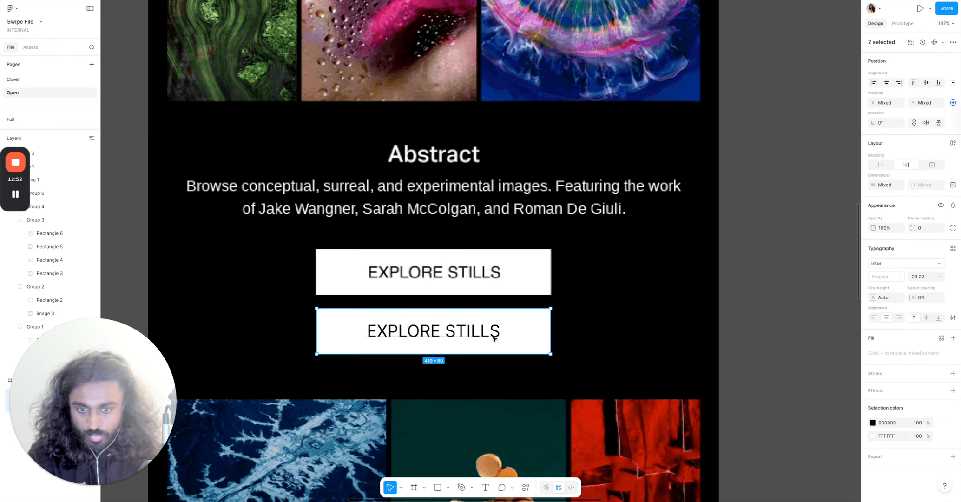
right_click(516, 333)
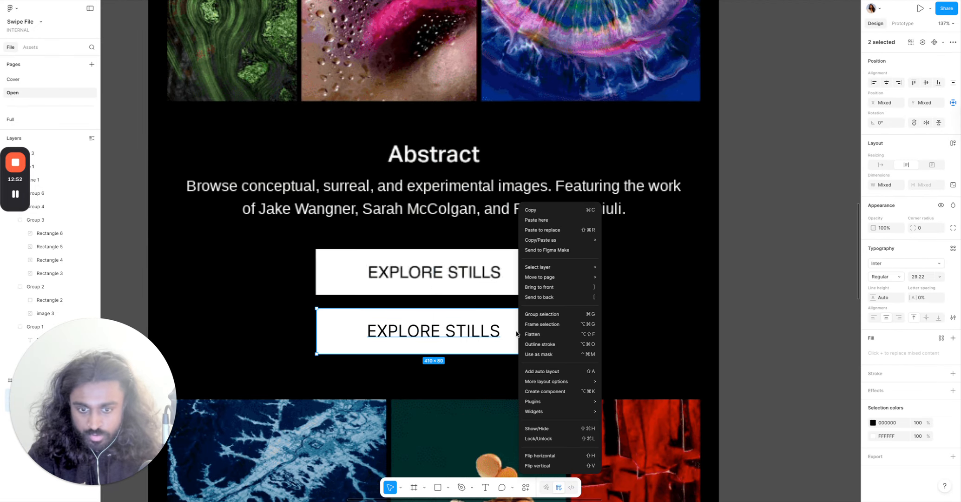
click(552, 314)
Move the new button group into the Patagonia frame below the first image grid and center it horizontally.
scroll(553, 314, down, 5)
drag(528, 322, 757, 287)
scroll(687, 307, right, 3)
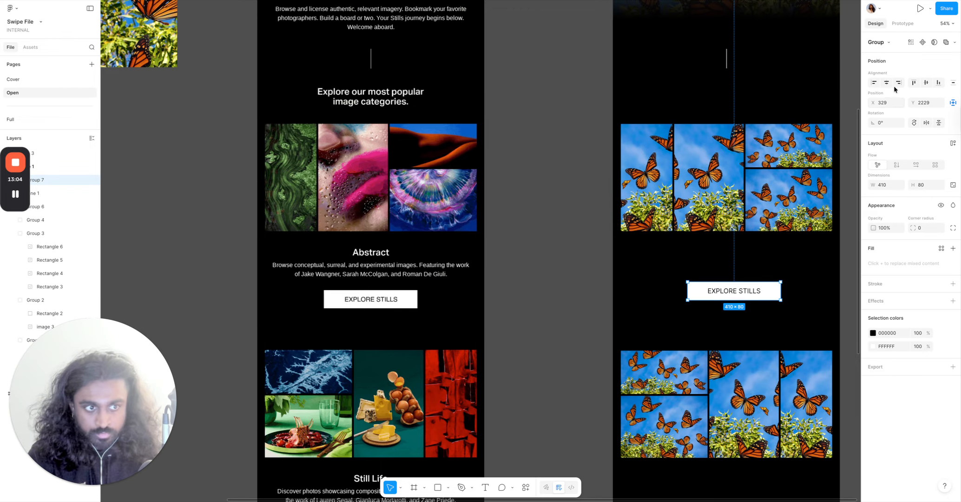
click(884, 85)
click(564, 215)
Duplicate the button below the second image grid in the Patagonia frame.
scroll(564, 214, down, 5)
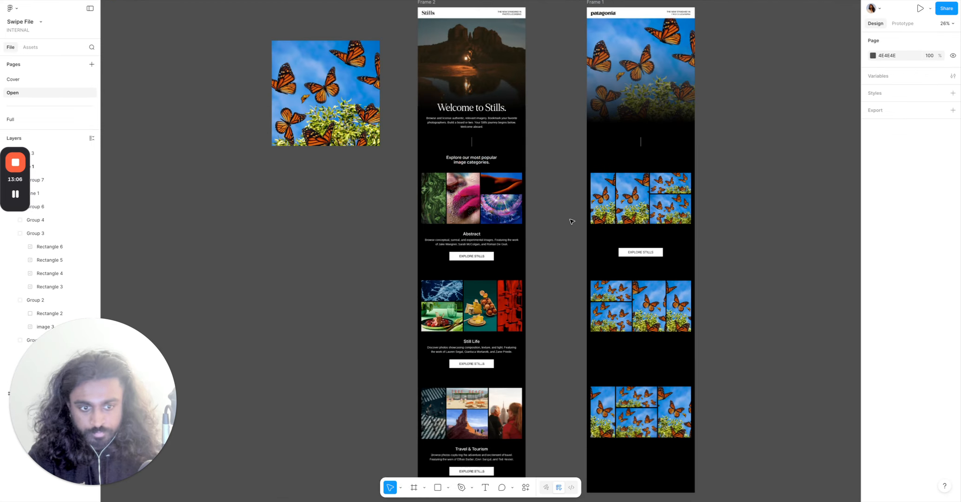
click(653, 264)
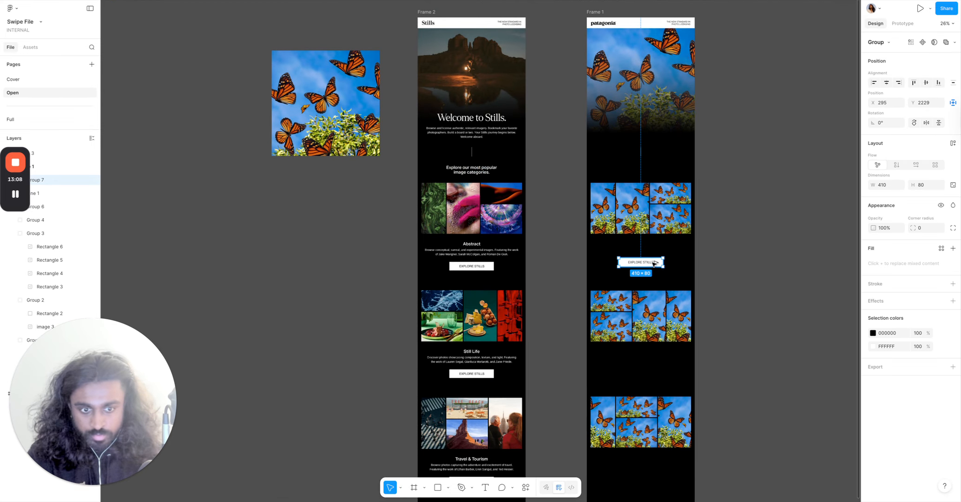
drag(654, 263, 655, 373)
key(Escape)
Set the spacing between the second image grid and its button to 224.
click(651, 262)
shift+click(667, 227)
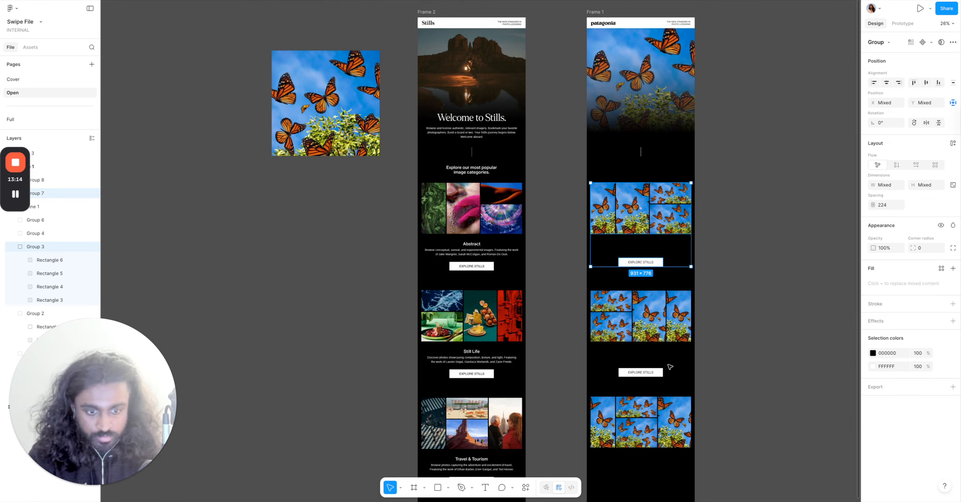
click(655, 372)
shift+click(650, 315)
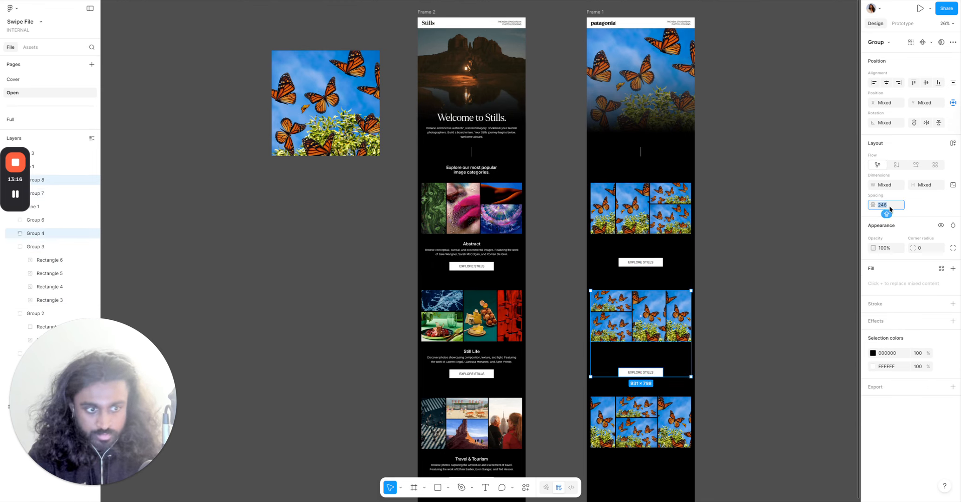
text(224)
key(Return)
click(836, 335)
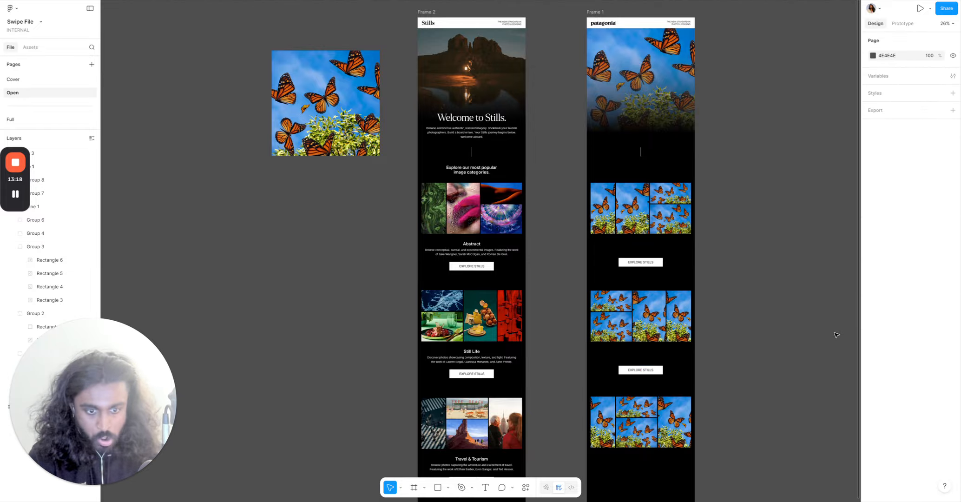
Duplicate the button below the third image grid and set its spacing from the grid to 224.
scroll(836, 334, down, 3)
drag(641, 272, 645, 382)
shift+click(656, 331)
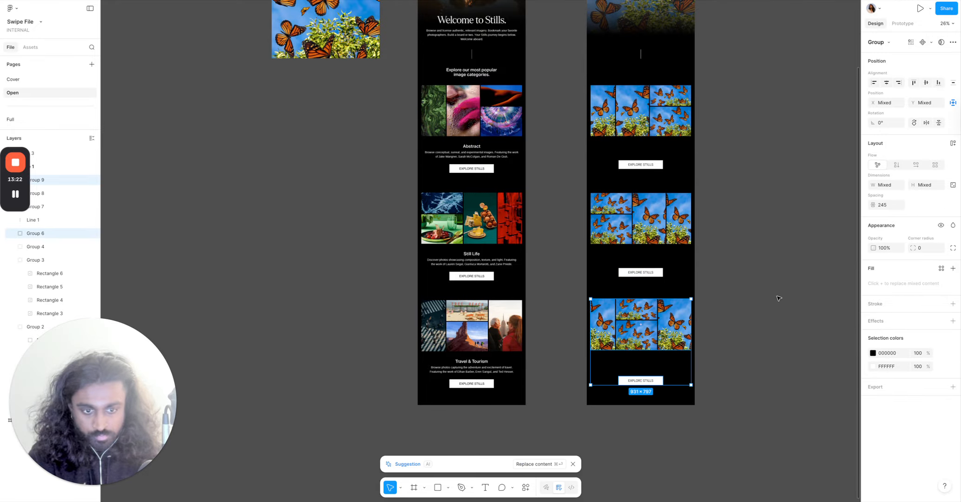
text(224)
key(Return)
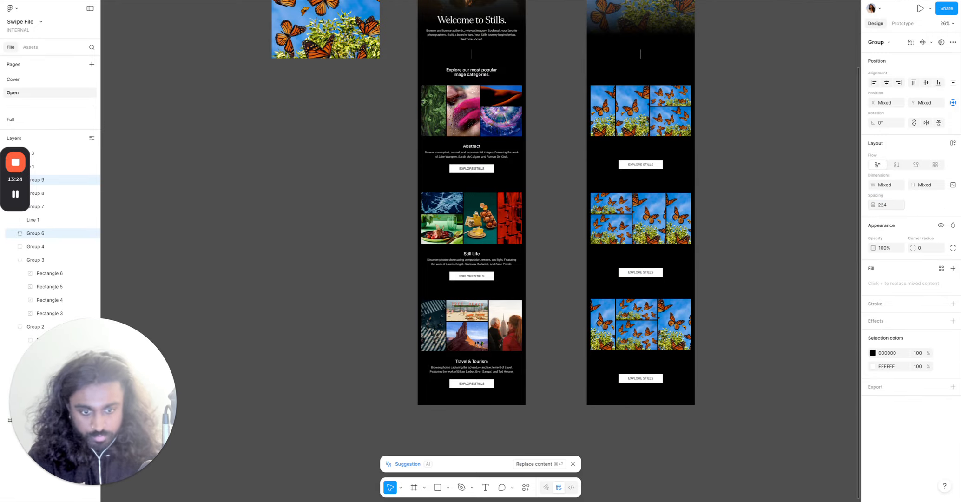
Compare the Stills and Patagonia email frames side by side, scrolling through their sections.
click(705, 321)
scroll(724, 341, up, 3)
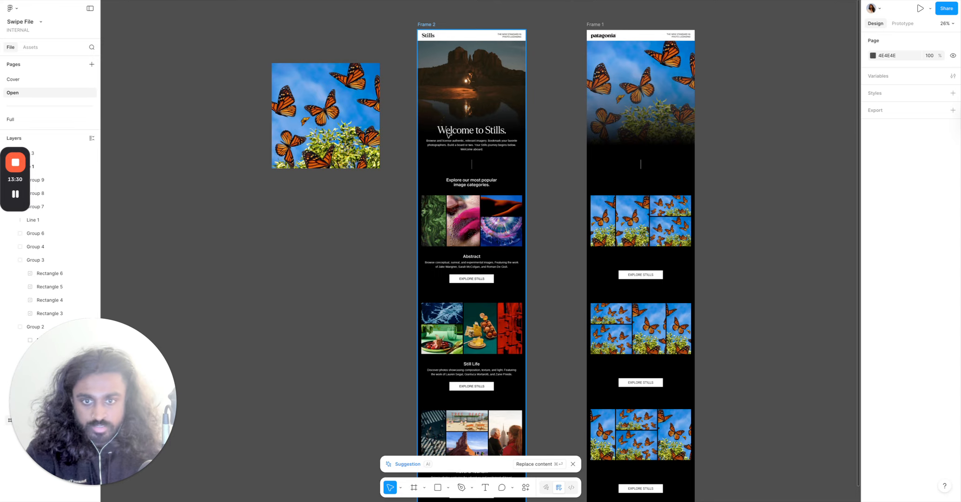
scroll(464, 135, up, 5)
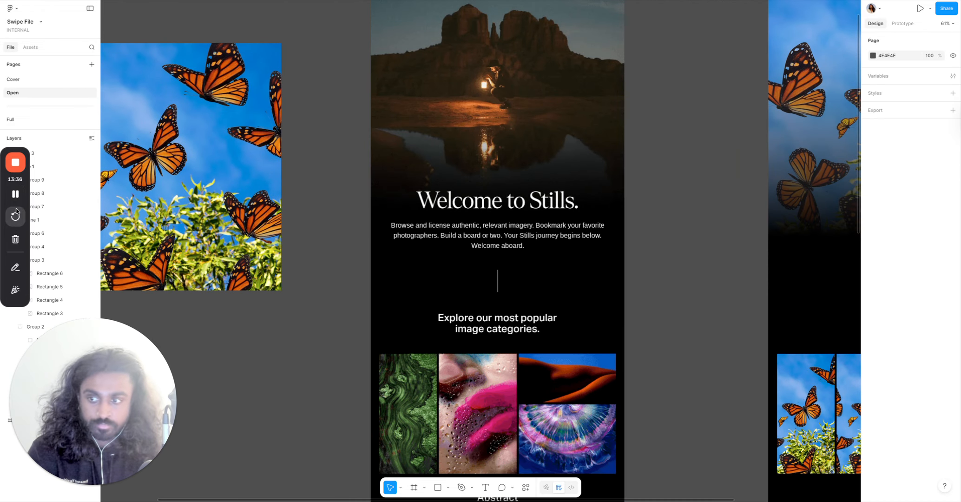
click(15, 195)
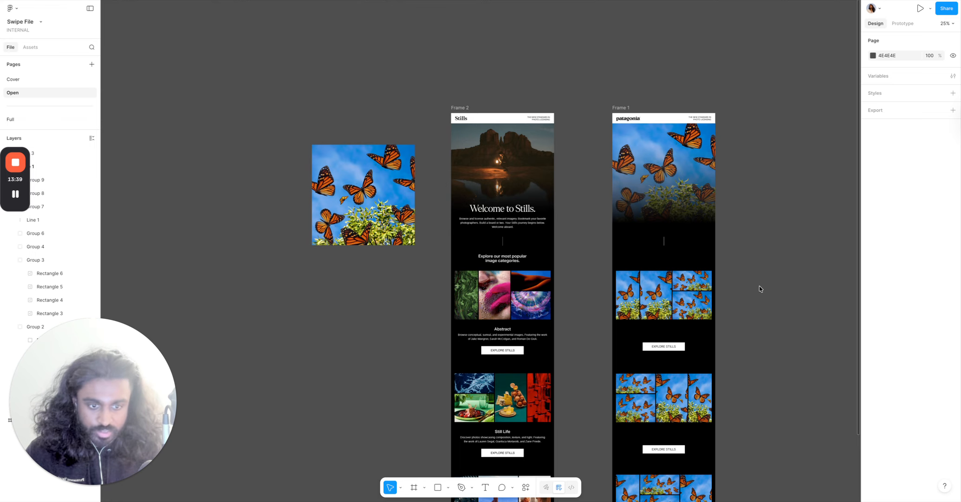
scroll(760, 289, down, 5)
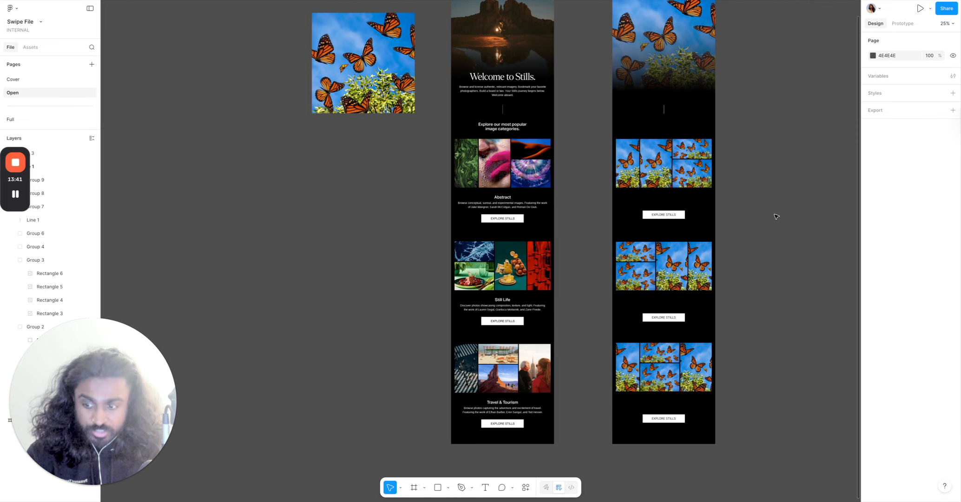
scroll(775, 216, down, 2)
scroll(766, 226, right, 2)
scroll(545, 240, up, 1)
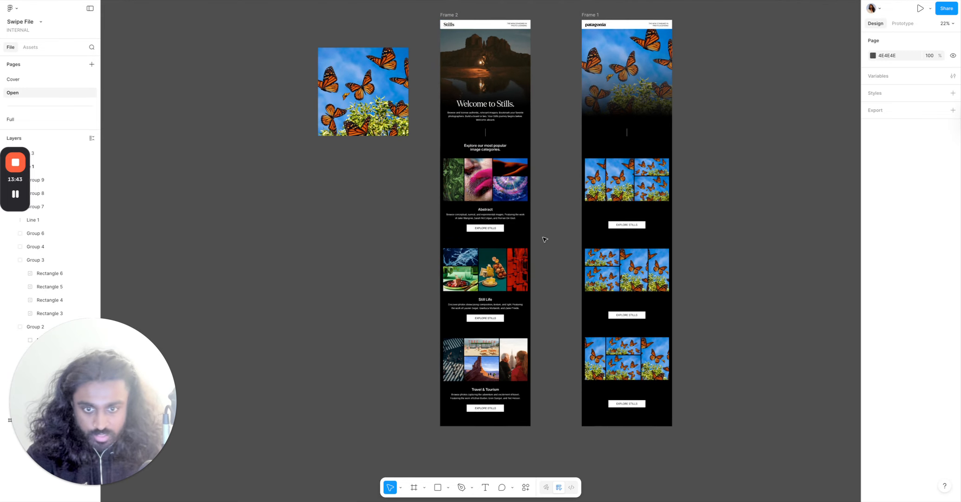
scroll(544, 240, up, 3)
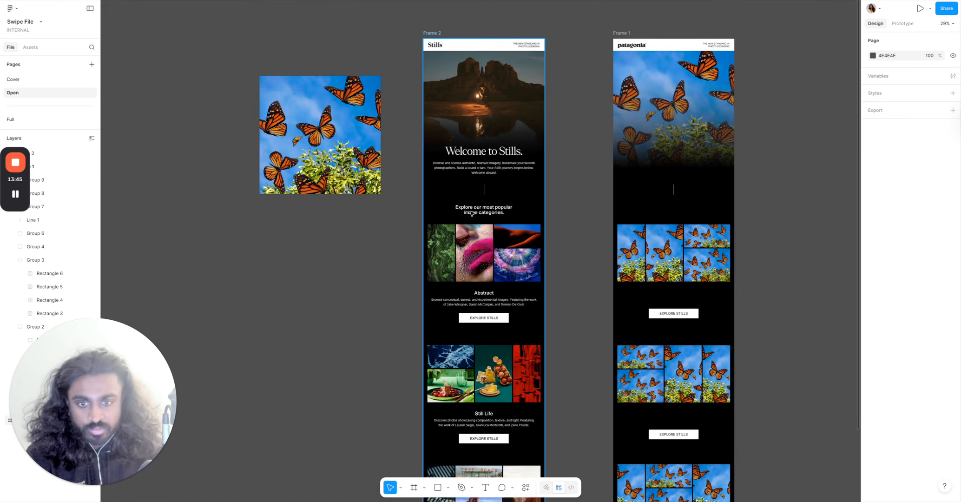
scroll(471, 213, up, 2)
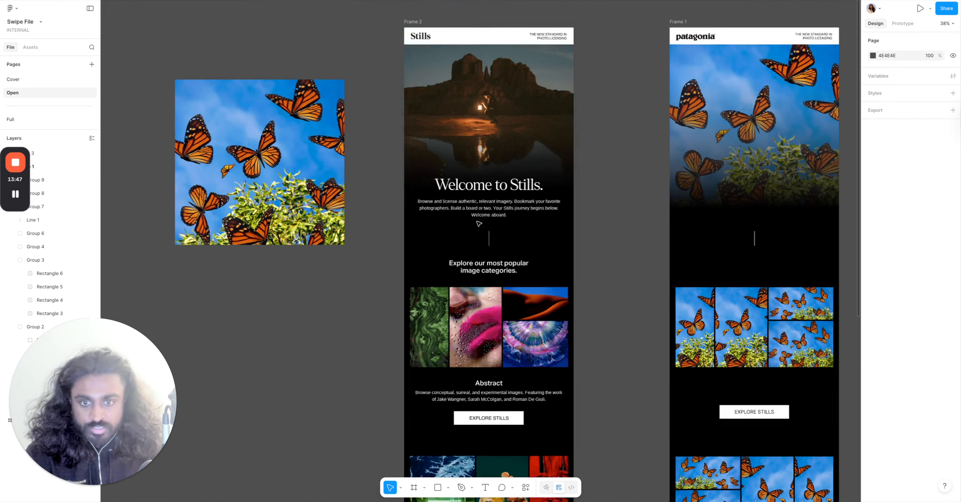
scroll(541, 181, up, 5)
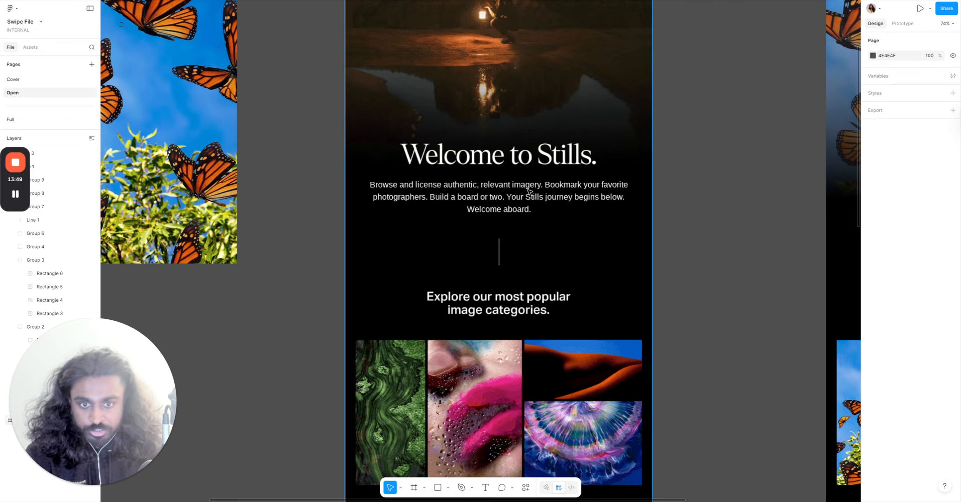
scroll(528, 190, down, 3)
scroll(530, 190, up, 3)
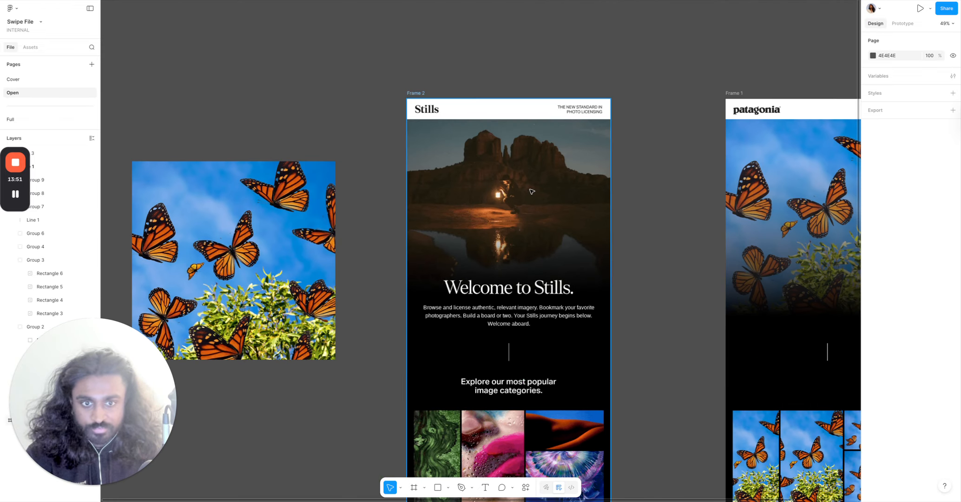
scroll(611, 223, down, 3)
scroll(611, 223, down, 2)
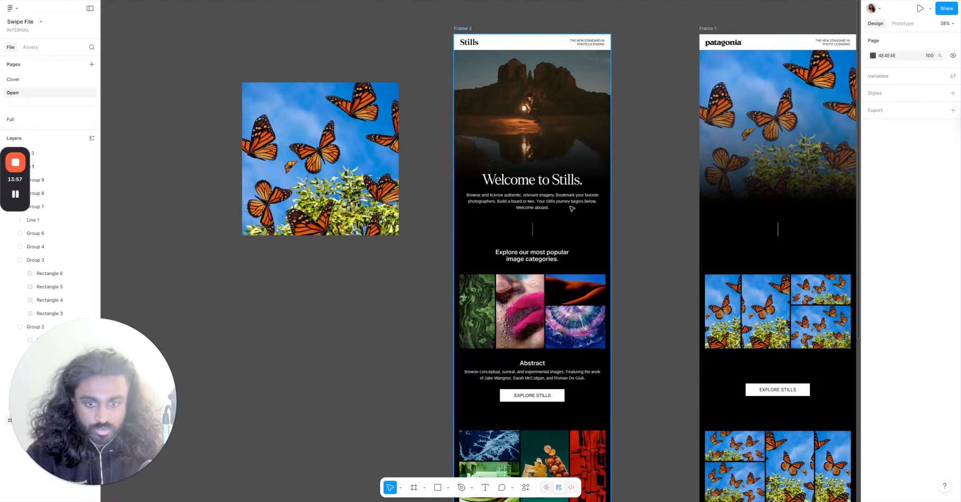
scroll(572, 208, down, 5)
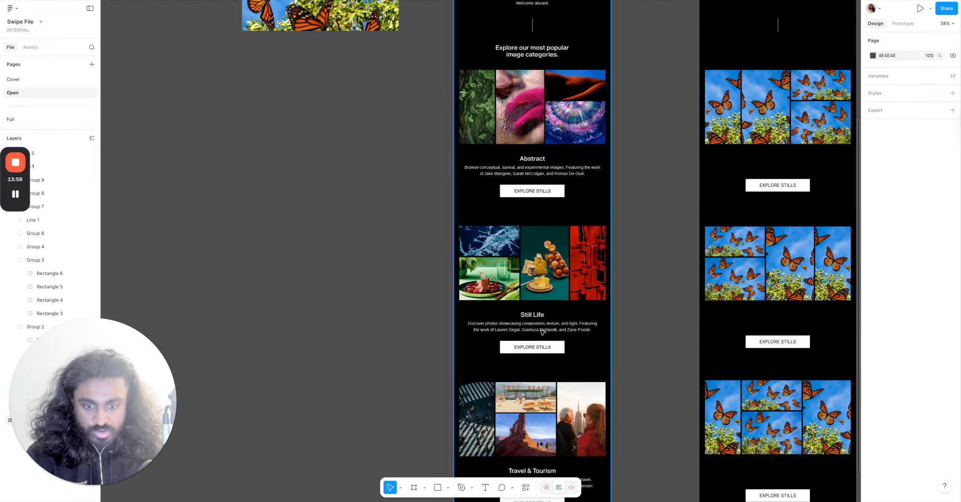
scroll(550, 365, down, 1)
ctrl+scroll(550, 365, down, 2)
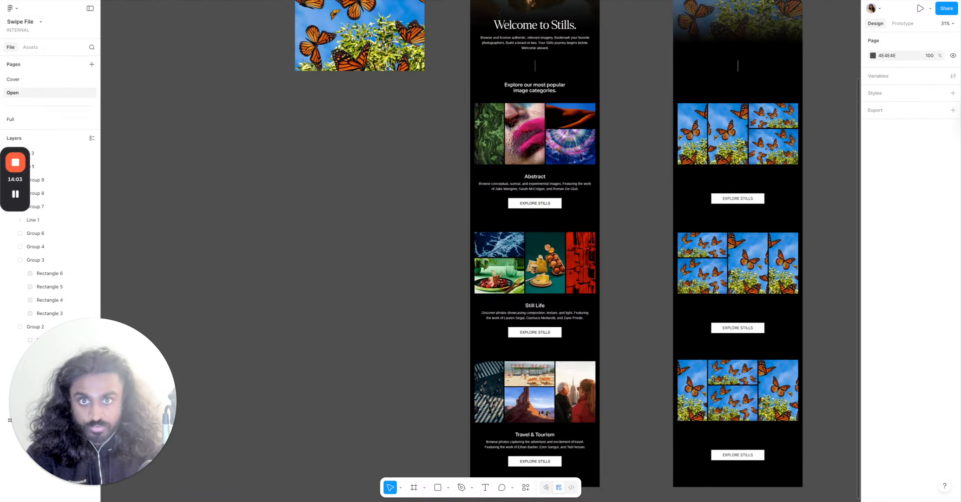
Switch to the Patagonia website tab and browse its navigation menus.
key(ctrl+Tab)
scroll(474, 213, up, 20)
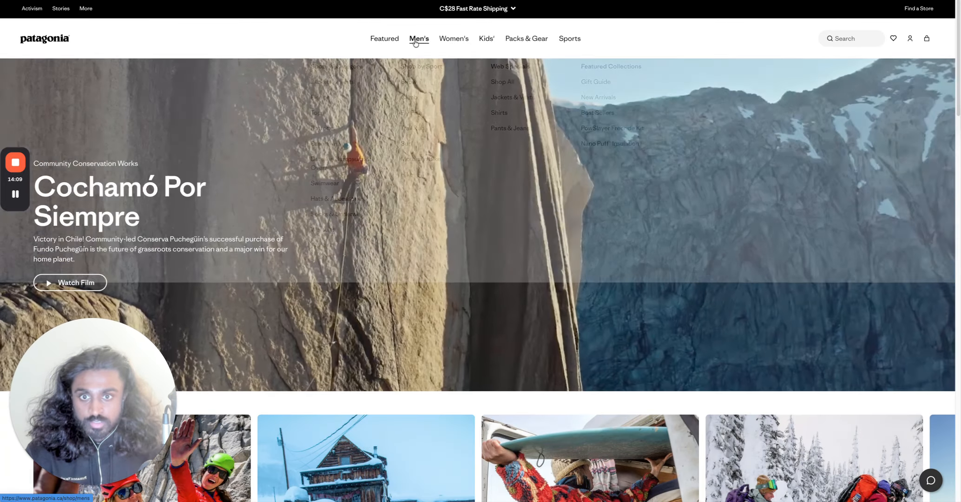
mouse_move(415, 43)
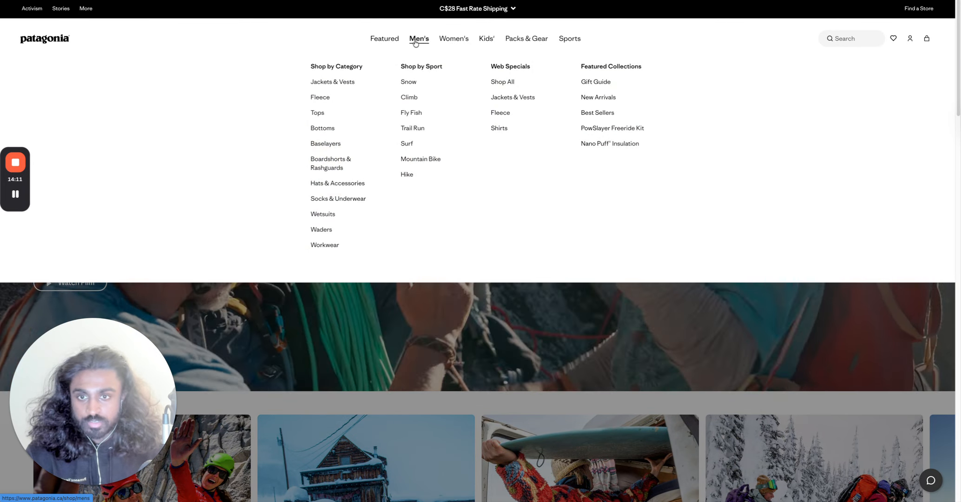
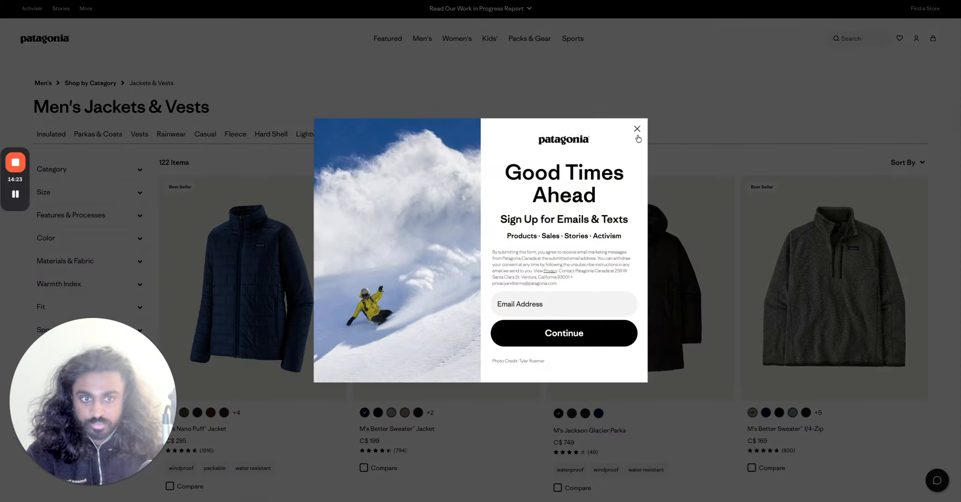
Close the sign-up popup on the Patagonia jacket listing and cycle through the open browser tabs.
click(636, 130)
right_click(288, 268)
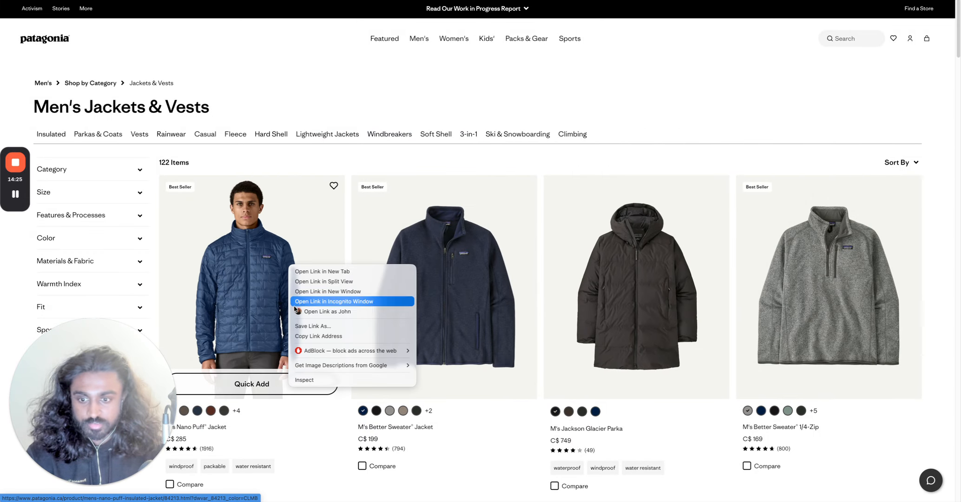
click(402, 105)
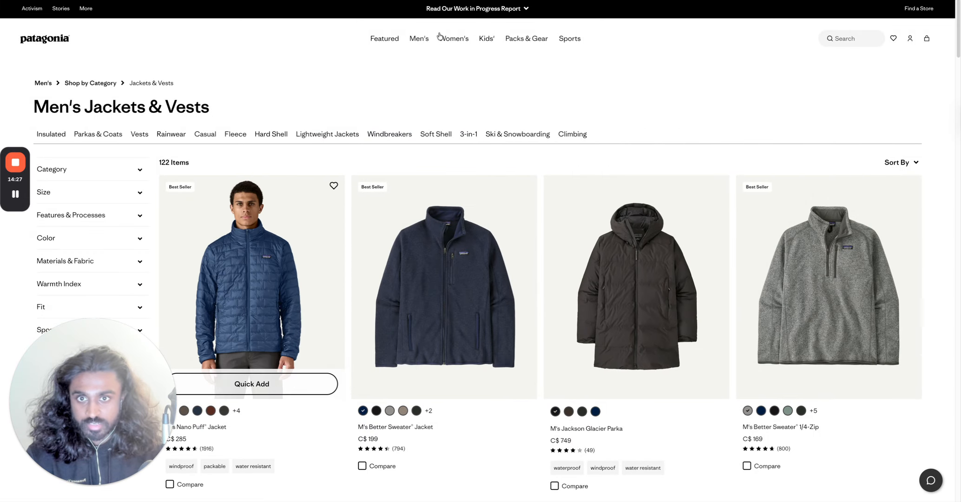
key(ctrl+Tab)
key(ctrl+Tab)
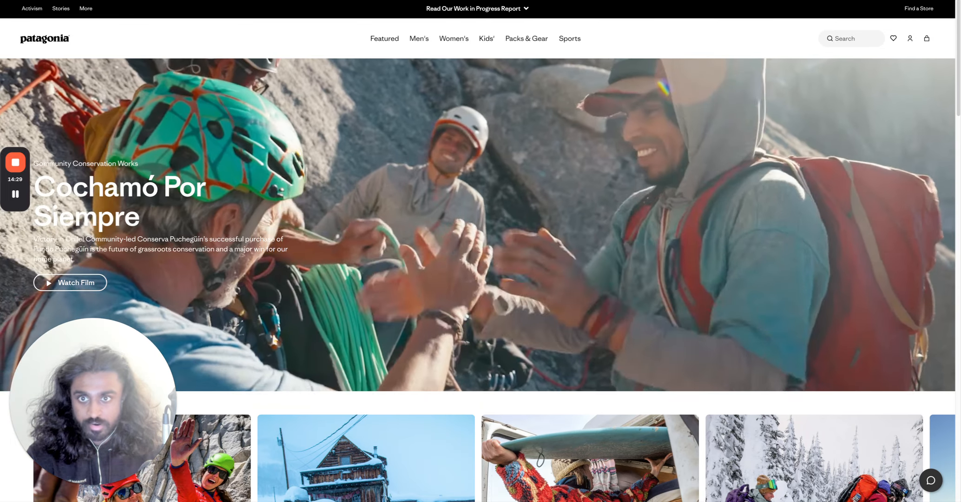
key(ctrl+Tab)
scroll(633, 157, down, 1)
scroll(633, 157, up, 5)
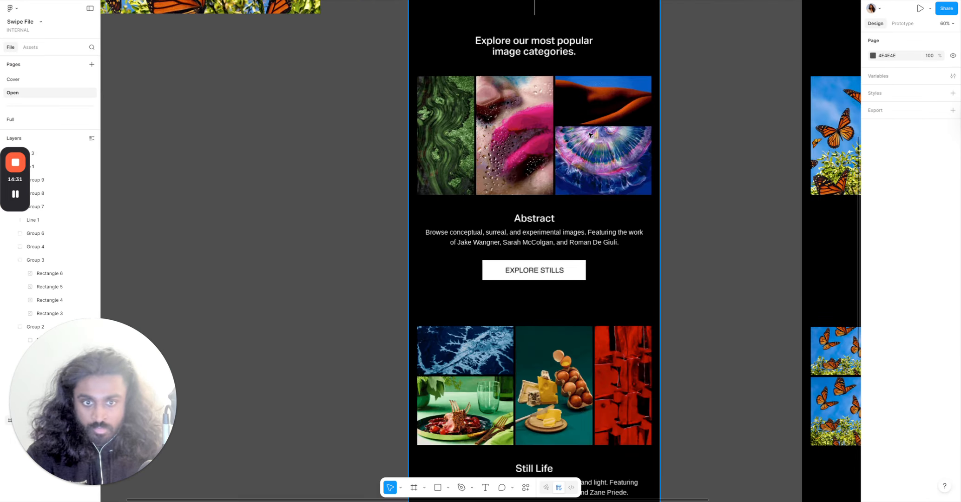
scroll(651, 157, up, 2)
scroll(655, 156, down, 3)
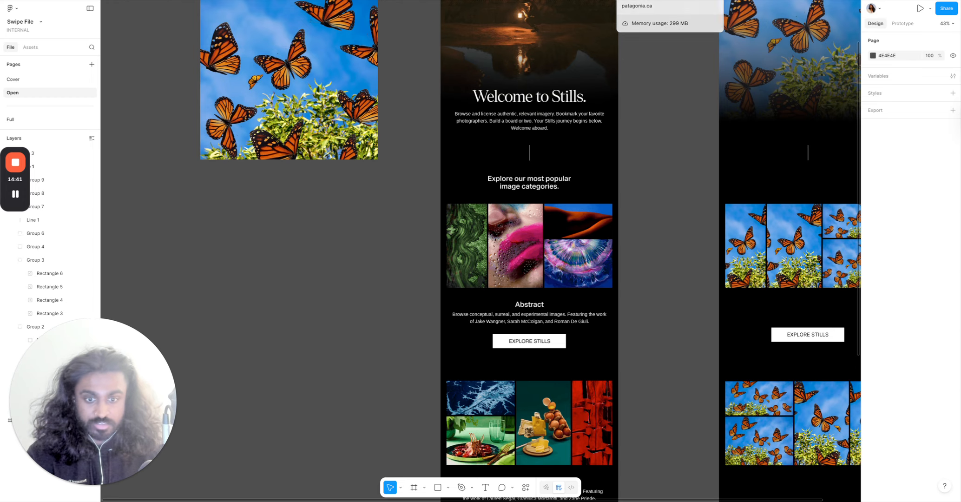
Switch to another Patagonia tab, close its sign-up popup and open the Men's Better Sweater Fleece Jacket page.
click(637, 1)
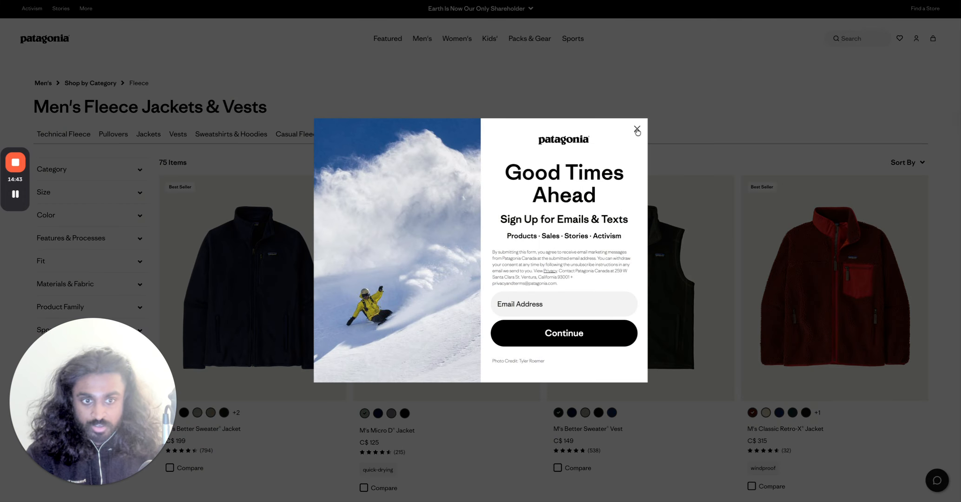
click(637, 131)
click(729, 1)
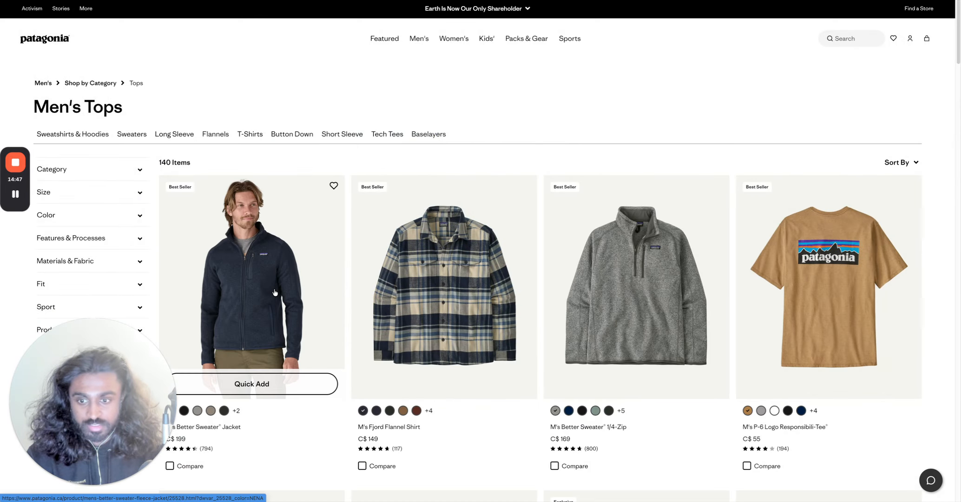
click(275, 291)
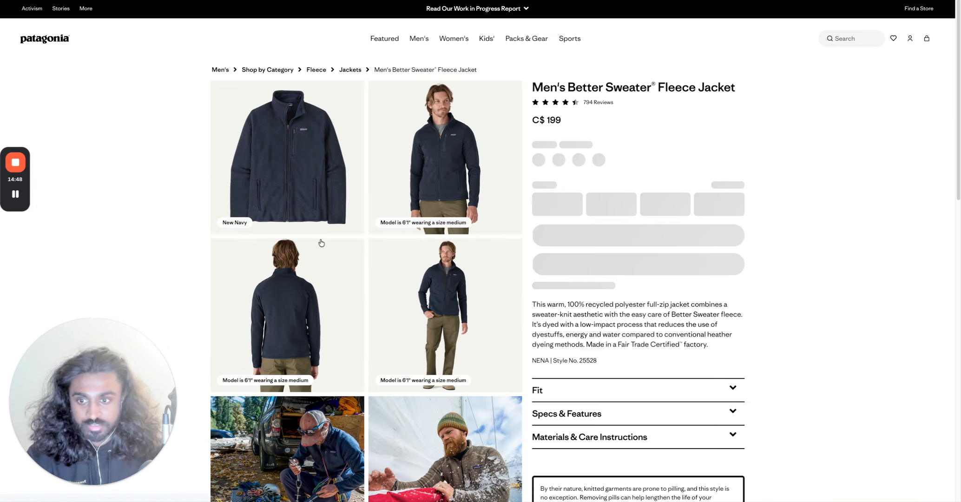
Examine the fleece jacket's product images and reviews, and return to the Men's Tops listing.
click(329, 175)
right_click(268, 150)
click(172, 199)
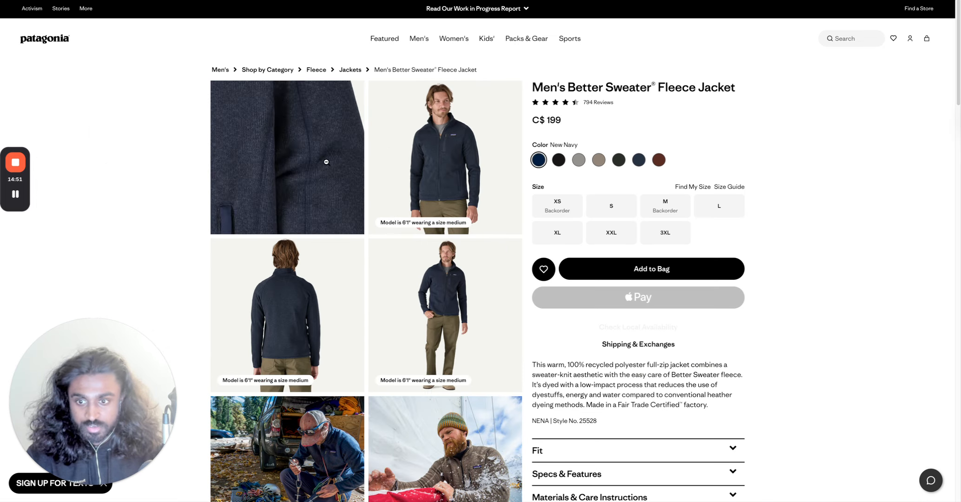
scroll(390, 361, down, 20)
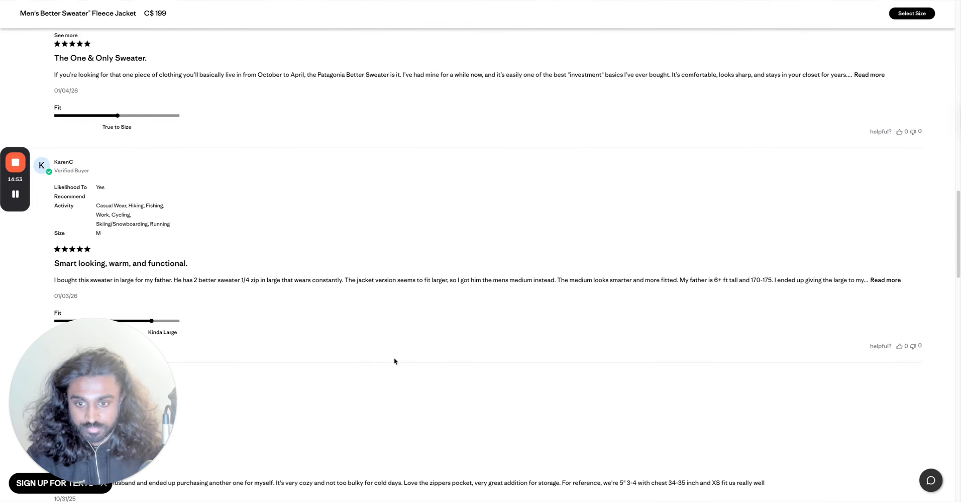
scroll(394, 361, up, 20)
scroll(618, 196, down, 3)
scroll(300, 201, up, 3)
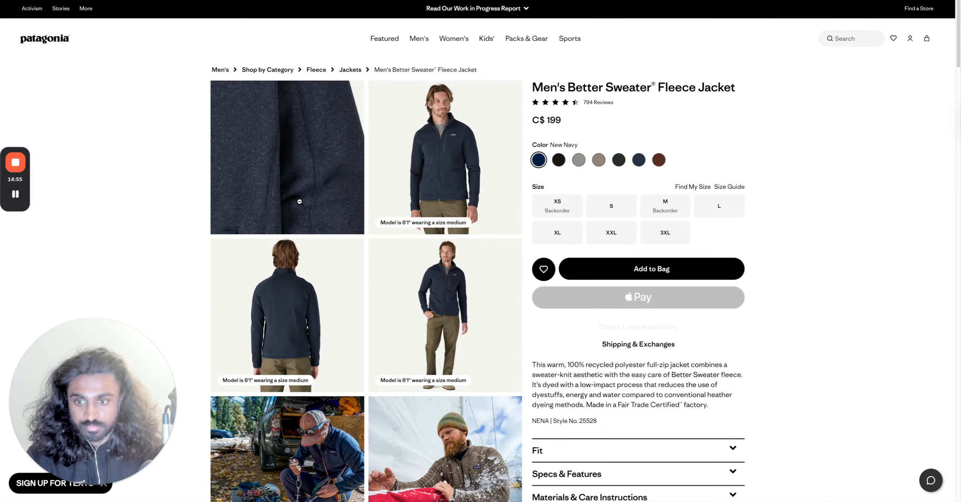
click(299, 201)
click(296, 182)
click(17, 196)
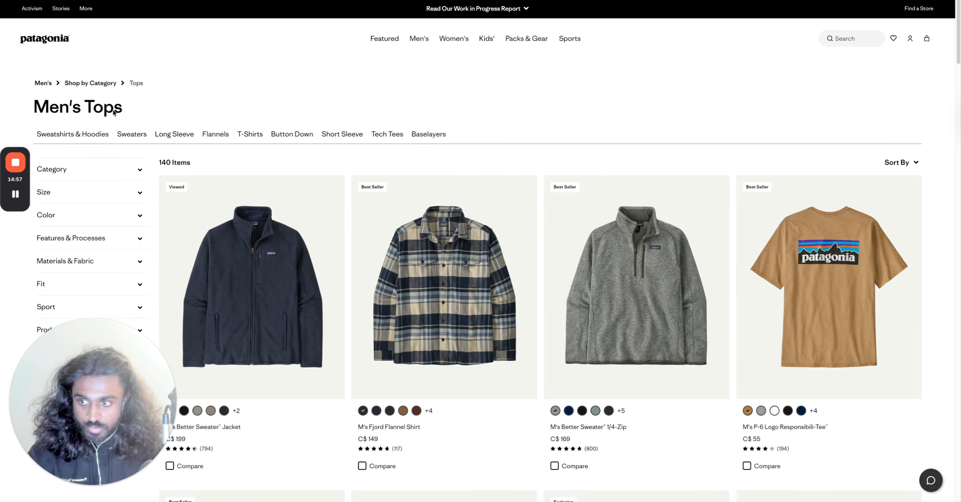
Capture screenshots of the first four product images in the Men's Tops listing.
scroll(182, 134, down, 1)
scroll(206, 55, down, 1)
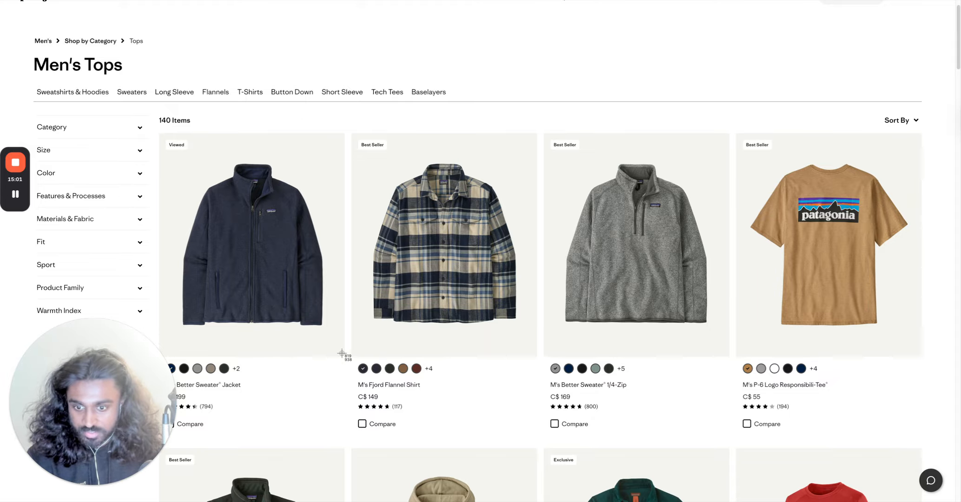
drag(342, 354, 160, 154)
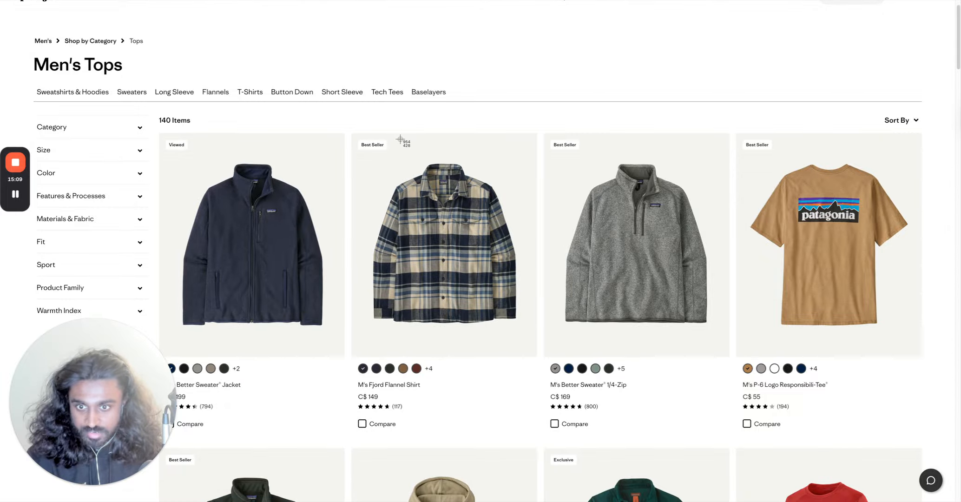
drag(351, 150, 535, 355)
key(super+shift+4)
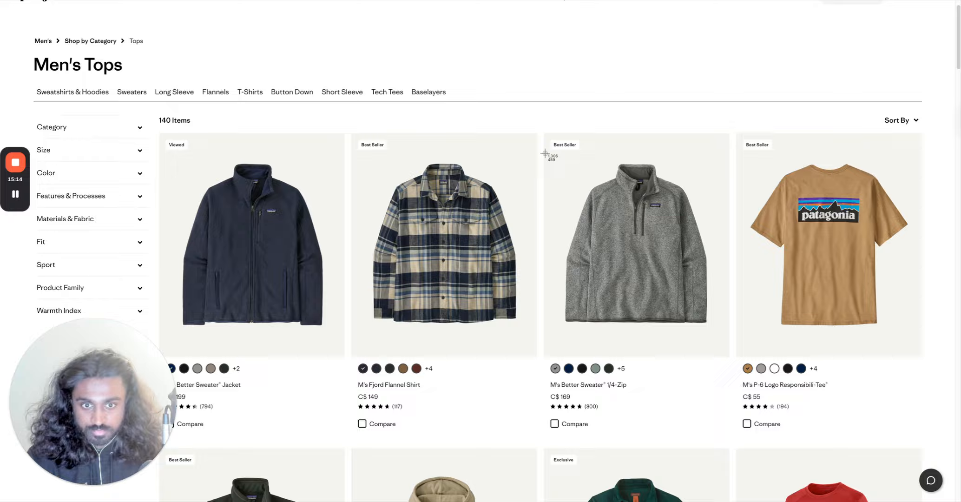
drag(545, 152, 728, 355)
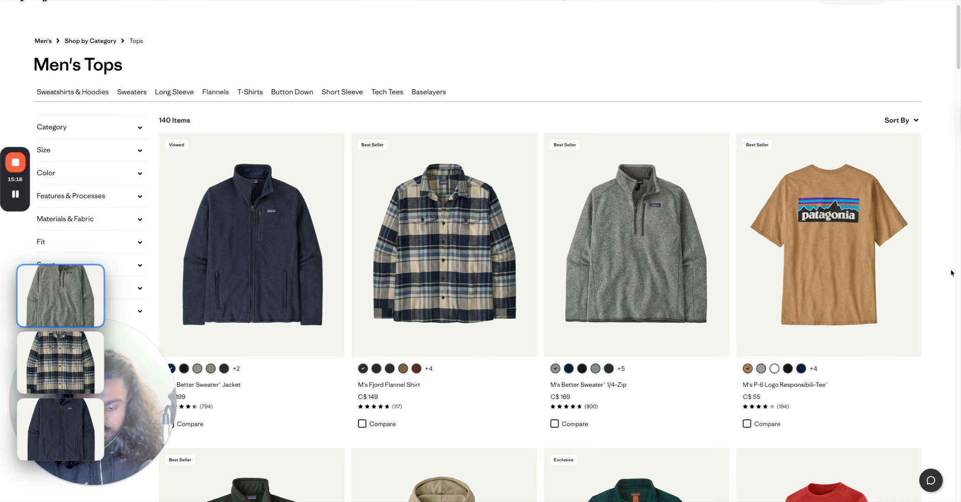
key(super+shift+4)
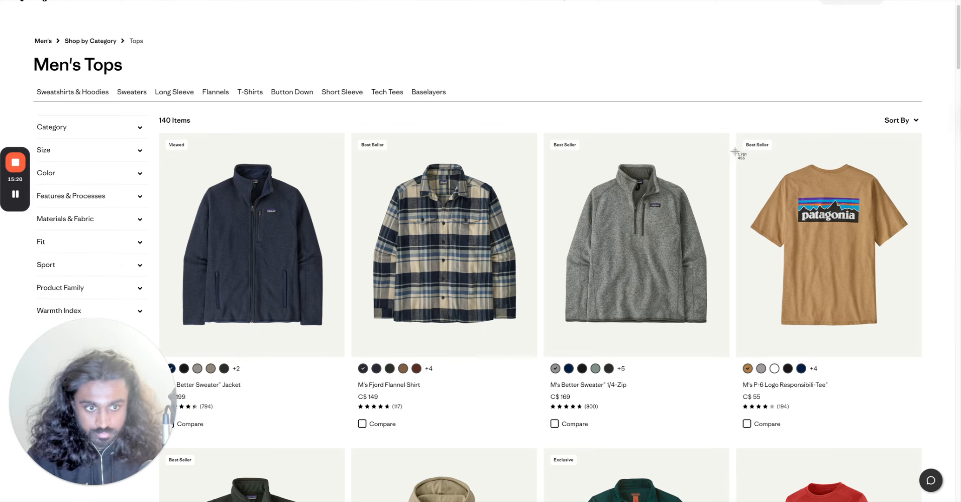
drag(752, 168, 921, 356)
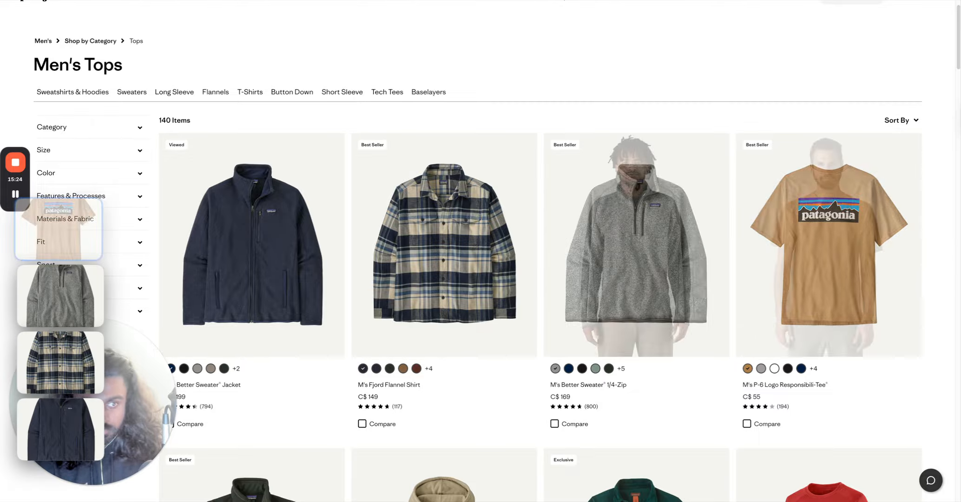
Switch to Figma and place the four product screenshots on the canvas beside the email frames.
key(super+Tab)
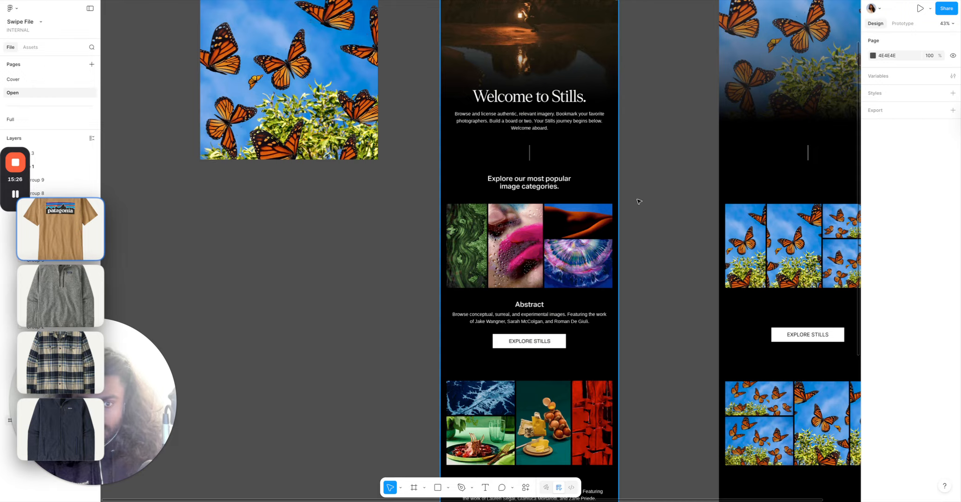
mouse_move(81, 231)
drag(81, 231, 251, 241)
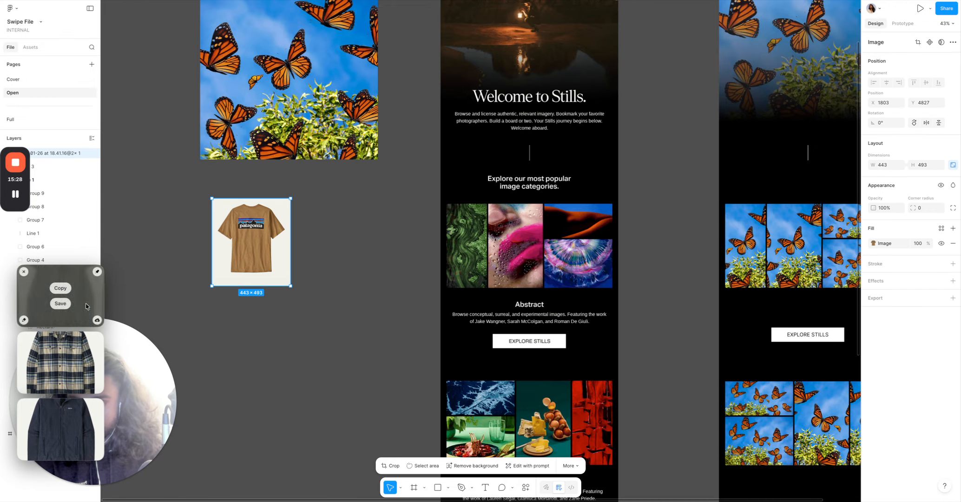
drag(76, 293, 250, 334)
mouse_move(84, 359)
drag(85, 359, 181, 250)
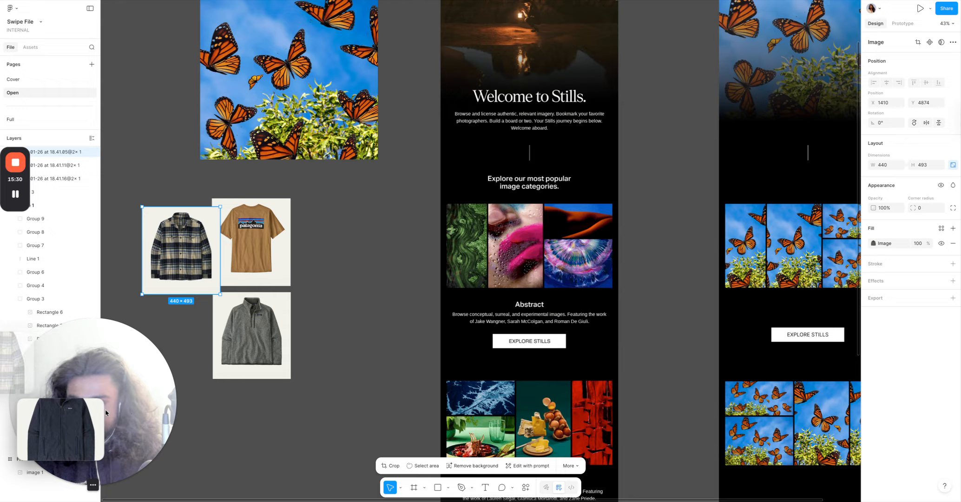
drag(223, 435, 313, 439)
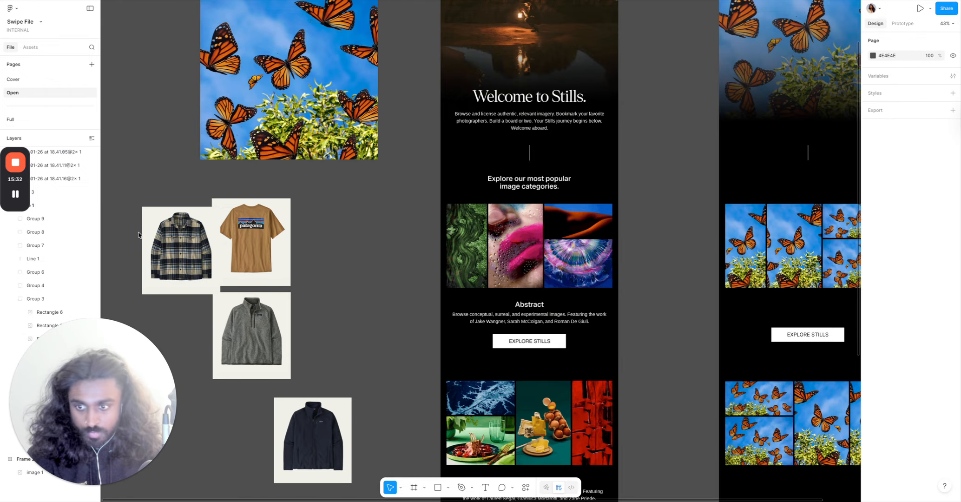
Fill the first cell of the Patagonia email's image grid with the flannel shirt image.
click(162, 239)
double_click(162, 238)
key(Escape)
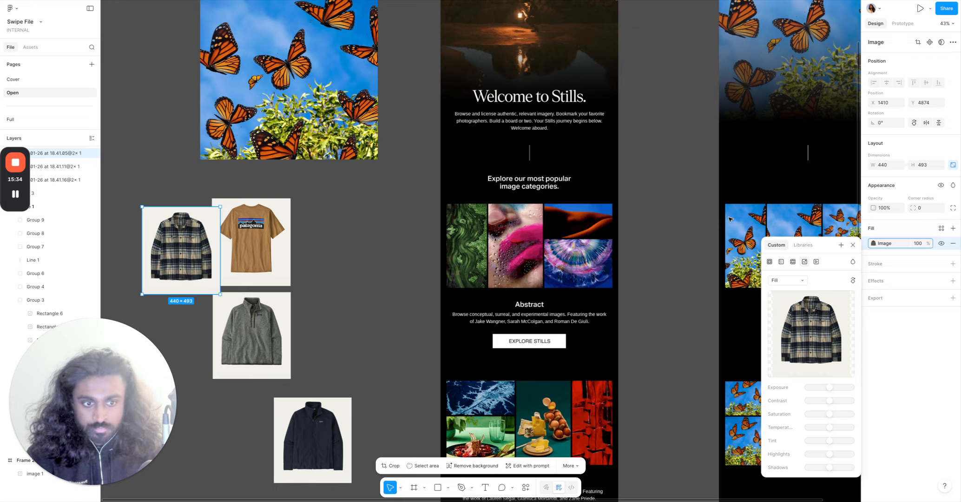
click(739, 219)
key(super+v)
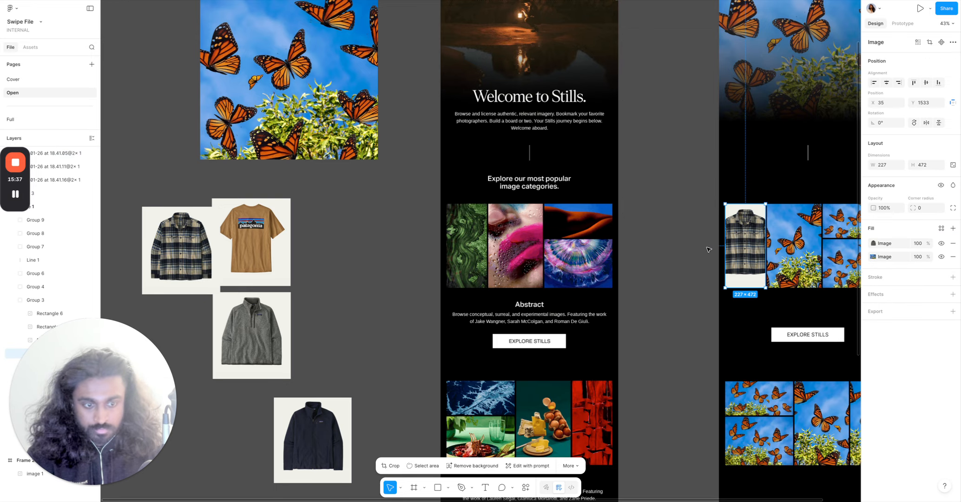
Fill the second grid cell with the tan Patagonia logo T-shirt image.
click(708, 250)
click(255, 250)
double_click(255, 250)
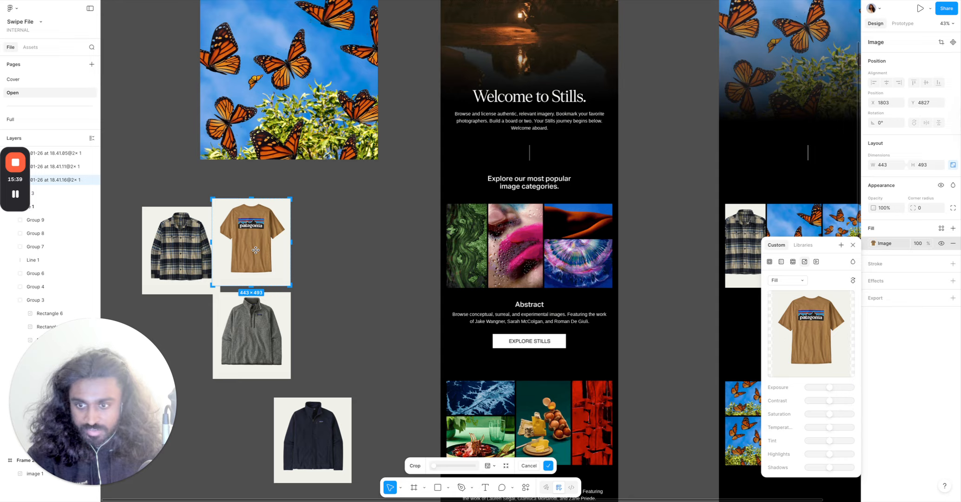
click(364, 260)
scroll(363, 261, right, 5)
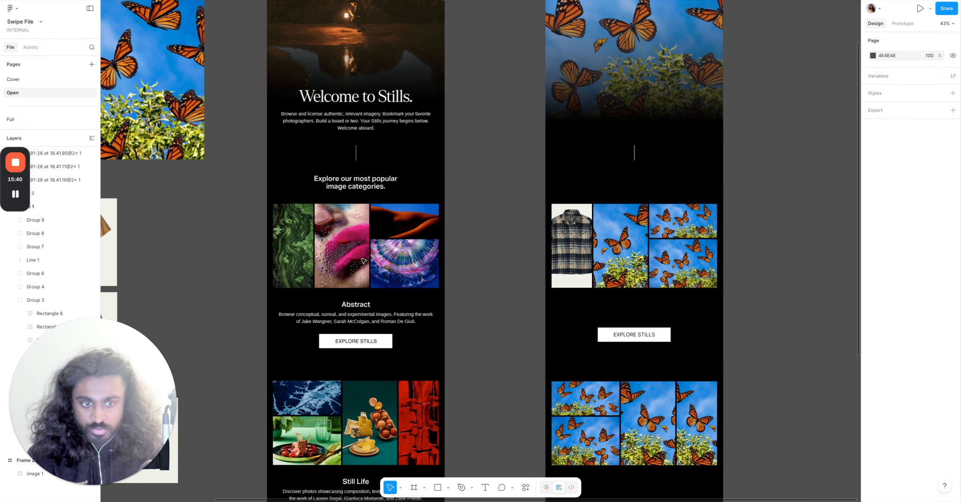
click(625, 235)
key(super+v)
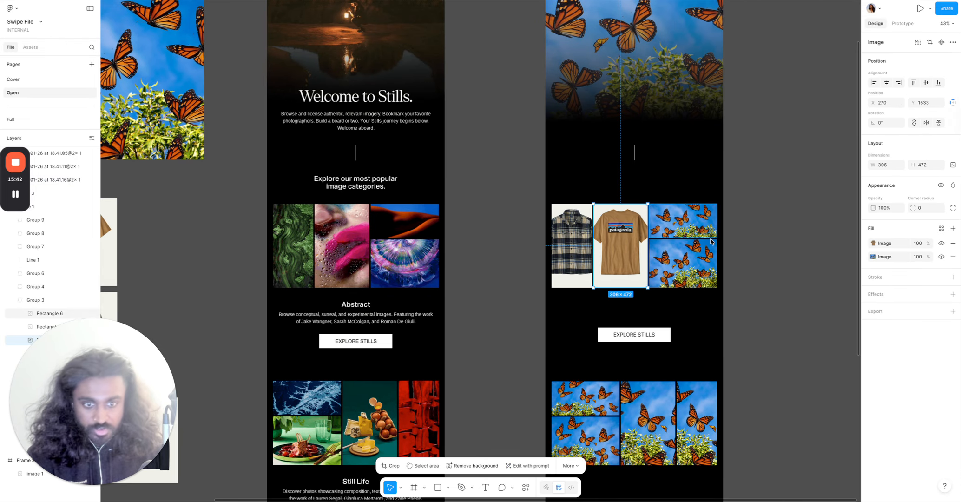
Fill the top-right grid cell with the grey quarter-zip fleece image.
click(740, 233)
scroll(740, 234, left, 5)
click(277, 336)
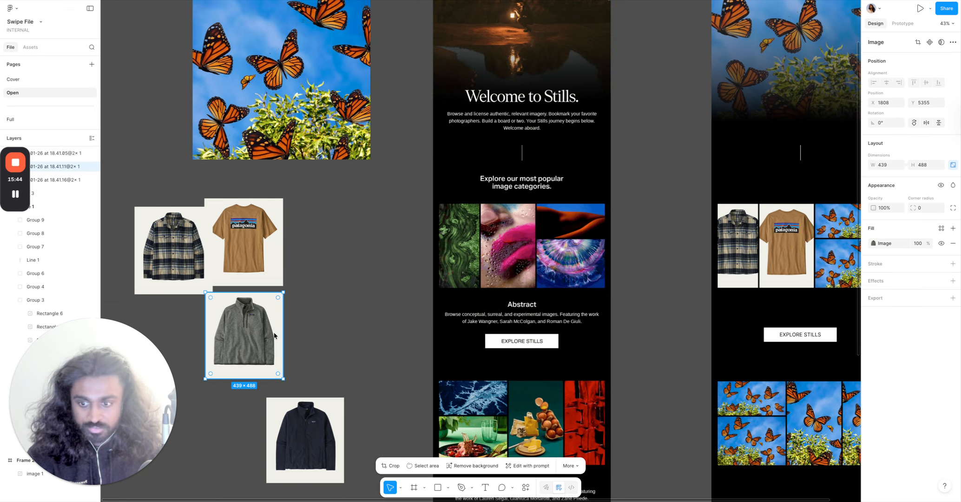
double_click(272, 333)
click(391, 328)
scroll(393, 328, right, 4)
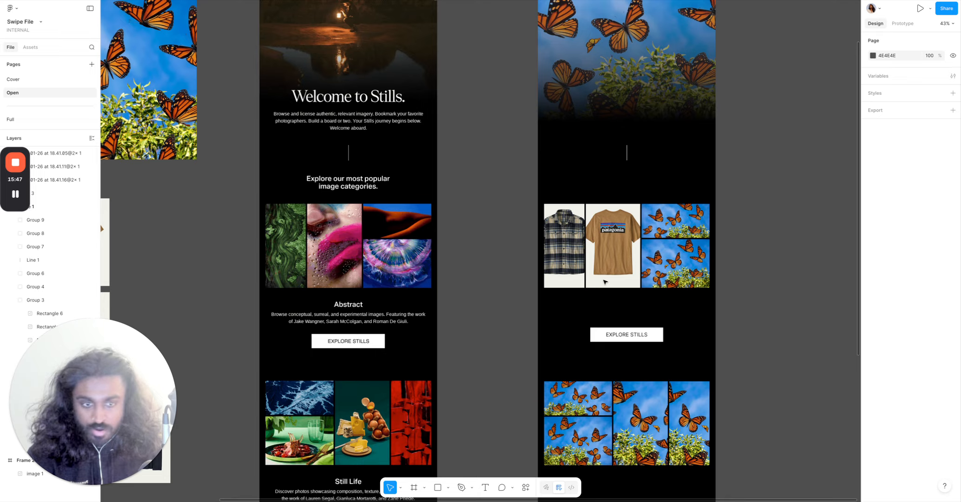
click(667, 235)
key(Delete)
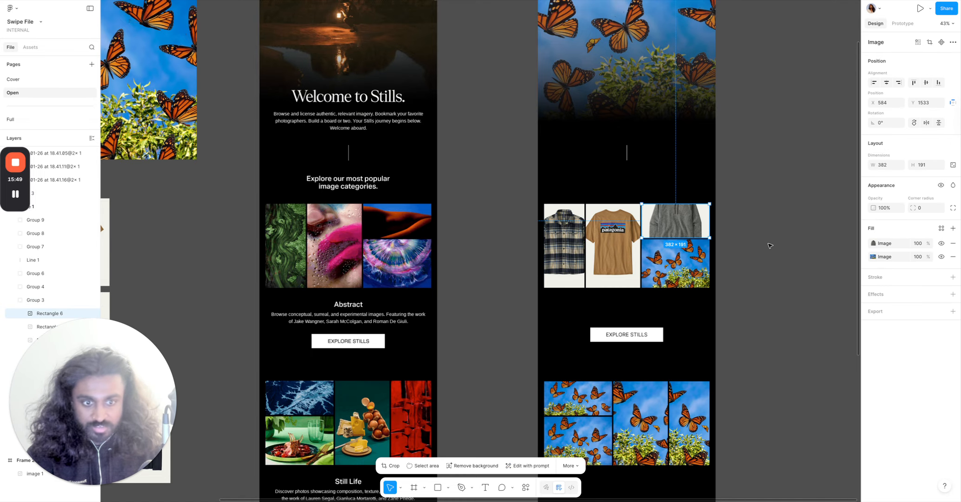
Fill the bottom-right grid cell with the navy fleece jacket image.
scroll(155, 378, left, 6)
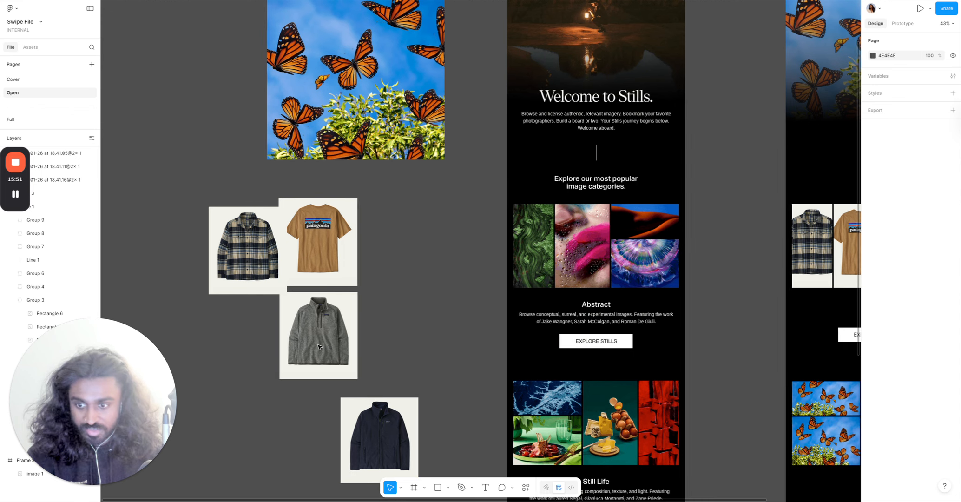
double_click(373, 437)
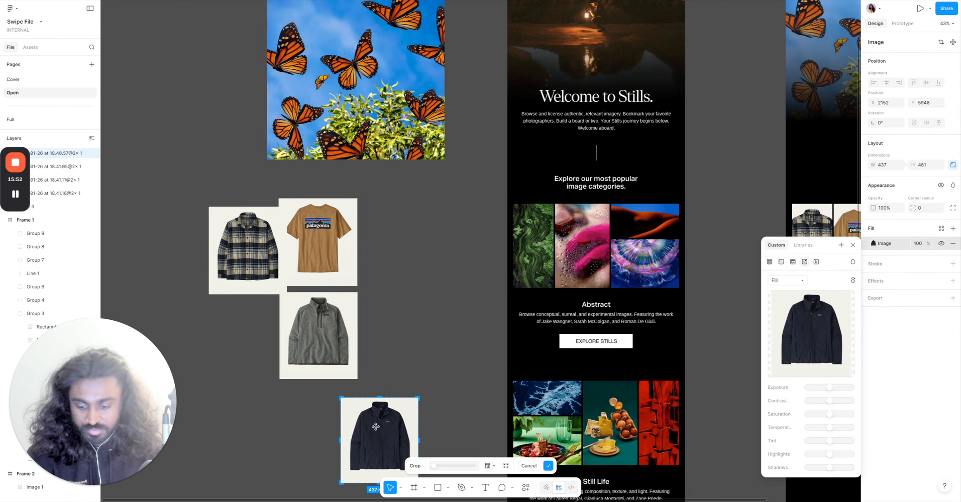
click(432, 359)
scroll(432, 359, right, 5)
click(719, 263)
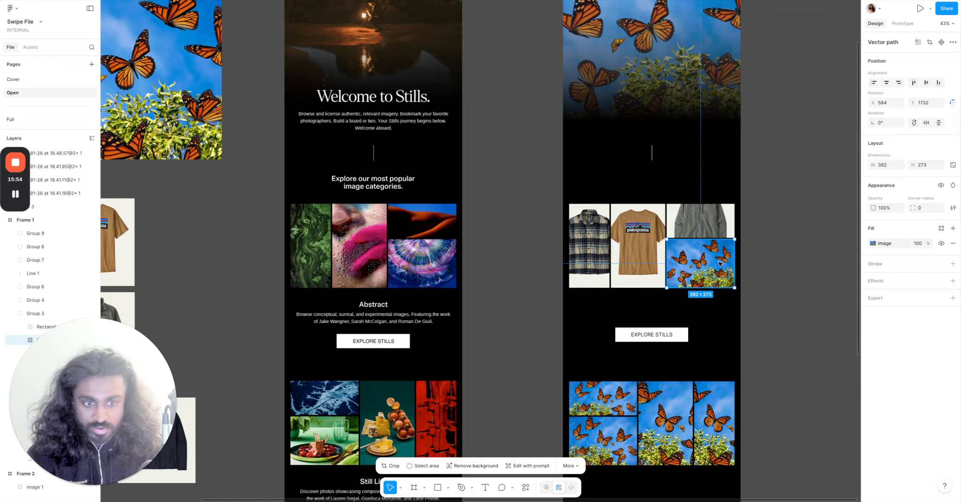
key(super+v)
Switch the navy fleece jacket image's fill to Crop and shift it down within the bottom-right grid cell.
click(790, 265)
scroll(778, 267, up, 5)
double_click(586, 266)
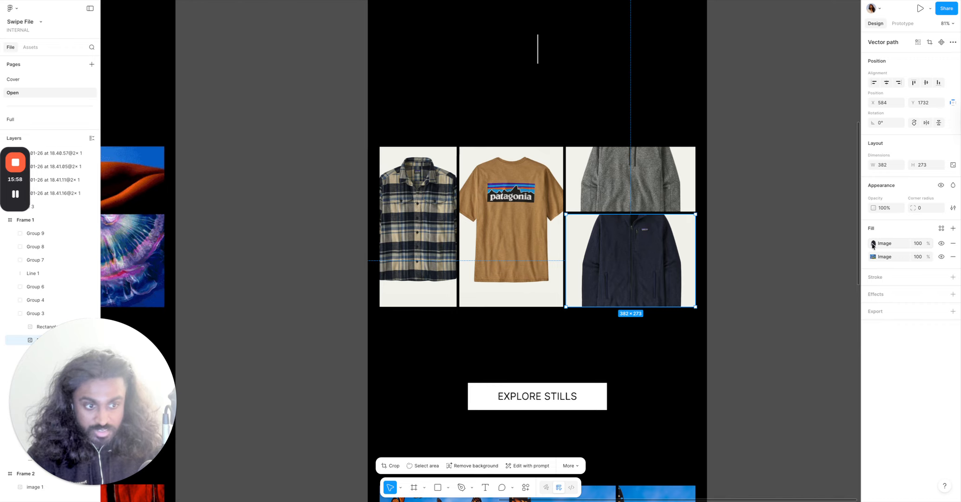
click(872, 243)
click(800, 282)
click(790, 302)
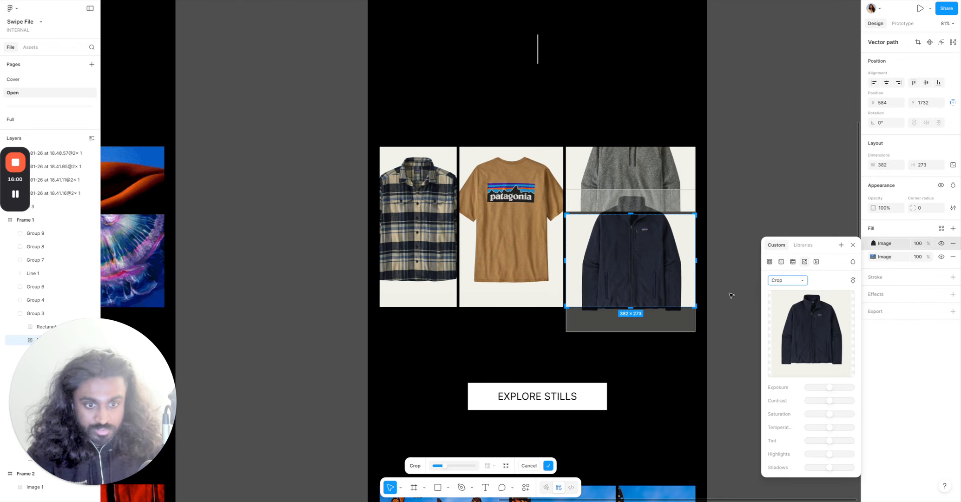
drag(676, 280, 681, 300)
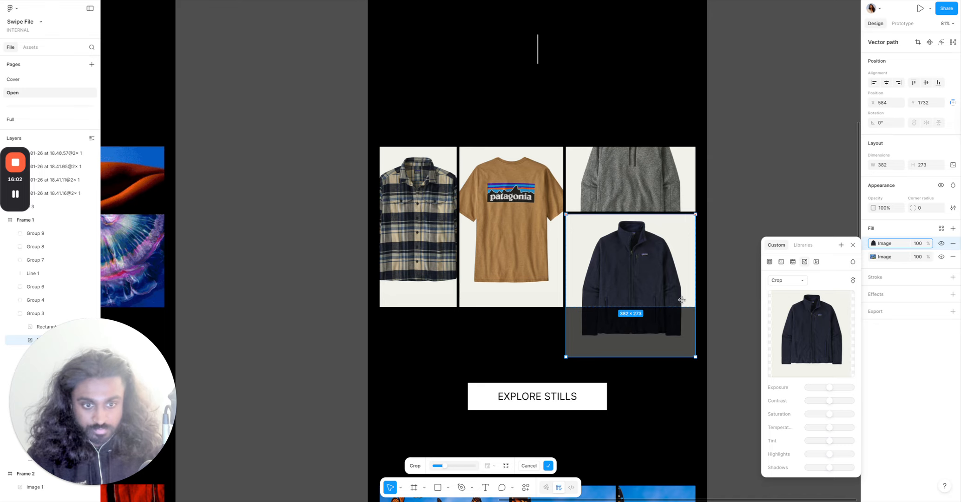
click(719, 246)
Crop the grey quarter-zip fleece image in the top-right cell, shifting it down to show the collar.
double_click(592, 166)
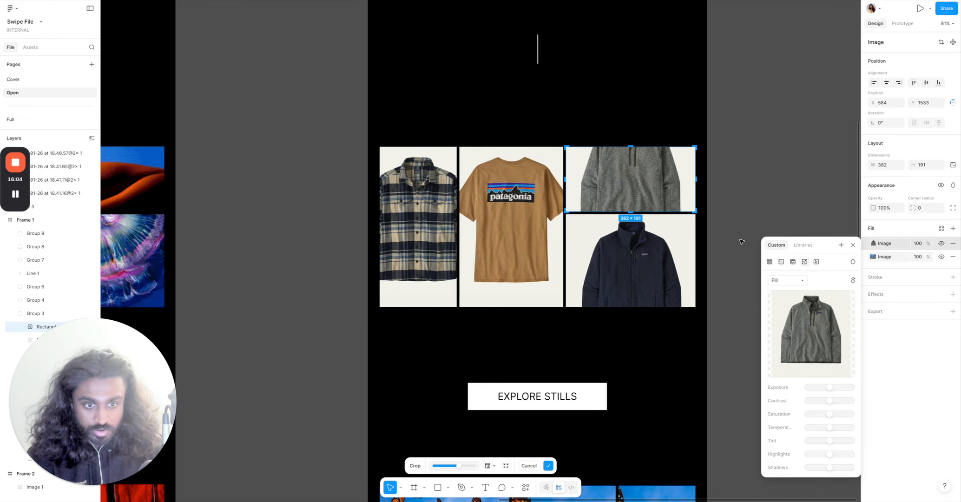
click(774, 280)
click(790, 301)
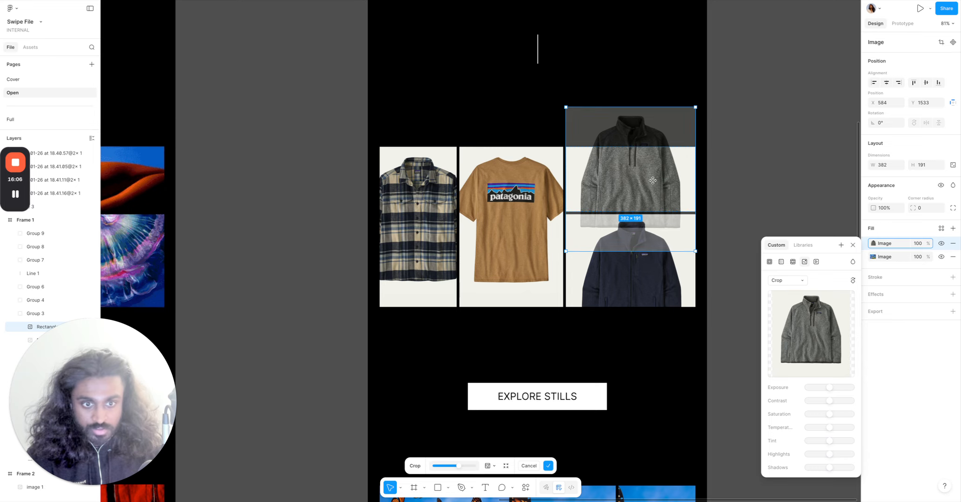
drag(655, 171, 658, 211)
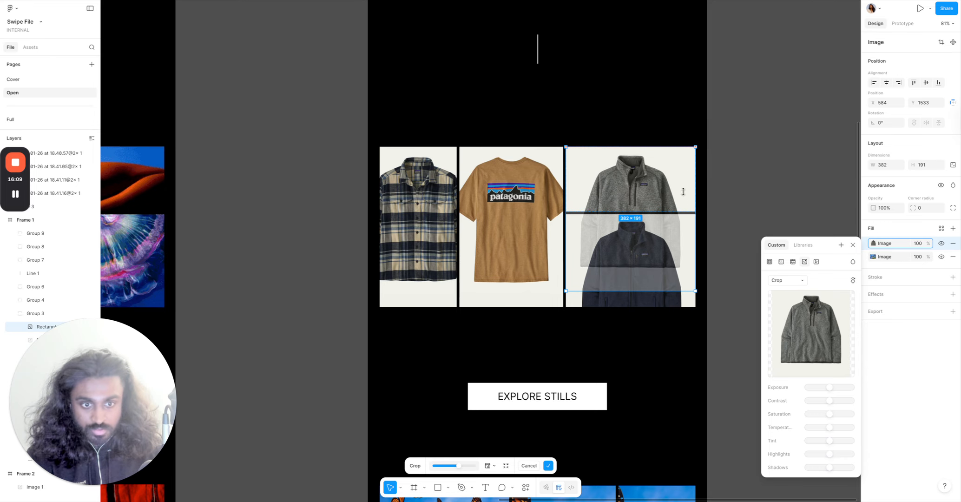
click(729, 171)
Switch the tan T-shirt image to Crop and widen the image within its grid cell.
scroll(728, 172, left, 3)
double_click(666, 202)
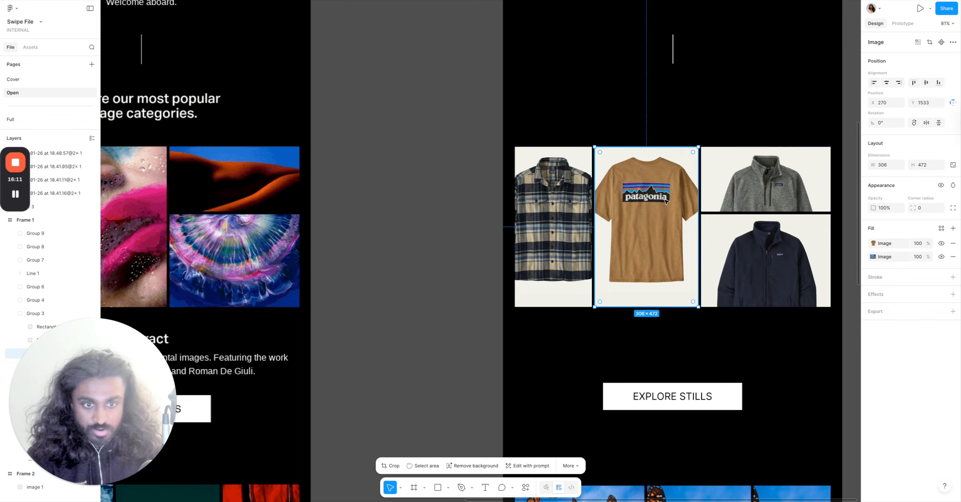
double_click(666, 201)
click(789, 280)
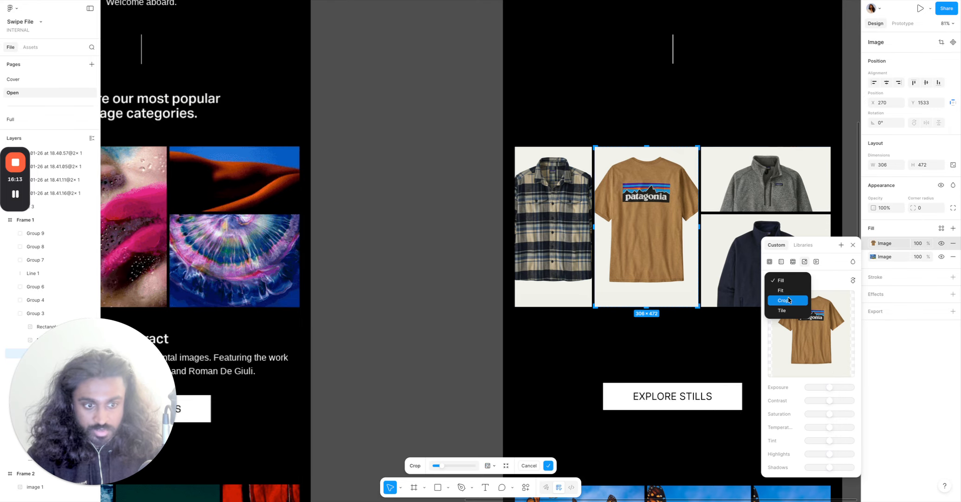
click(788, 300)
drag(681, 279, 699, 279)
click(502, 258)
click(502, 258)
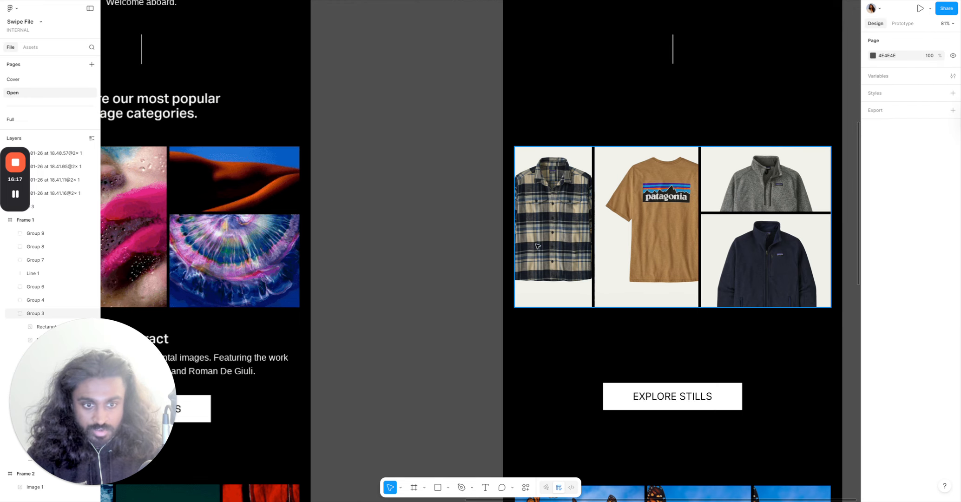
Crop the flannel shirt image in the first grid cell, shifting it to the left.
double_click(549, 240)
double_click(552, 240)
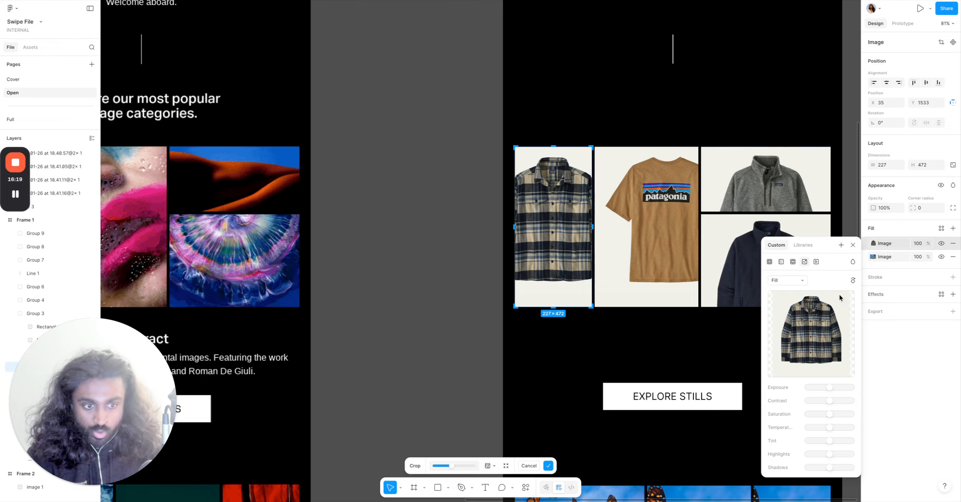
click(787, 280)
click(785, 303)
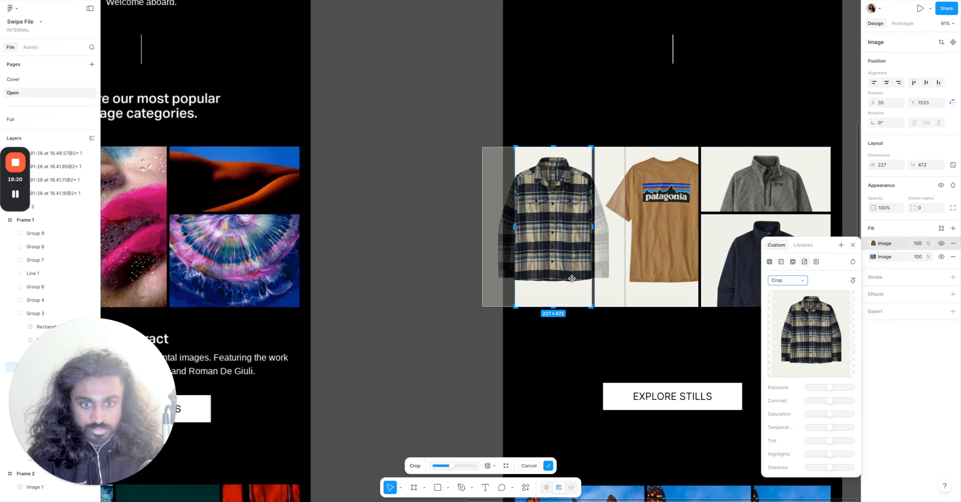
drag(547, 274, 540, 274)
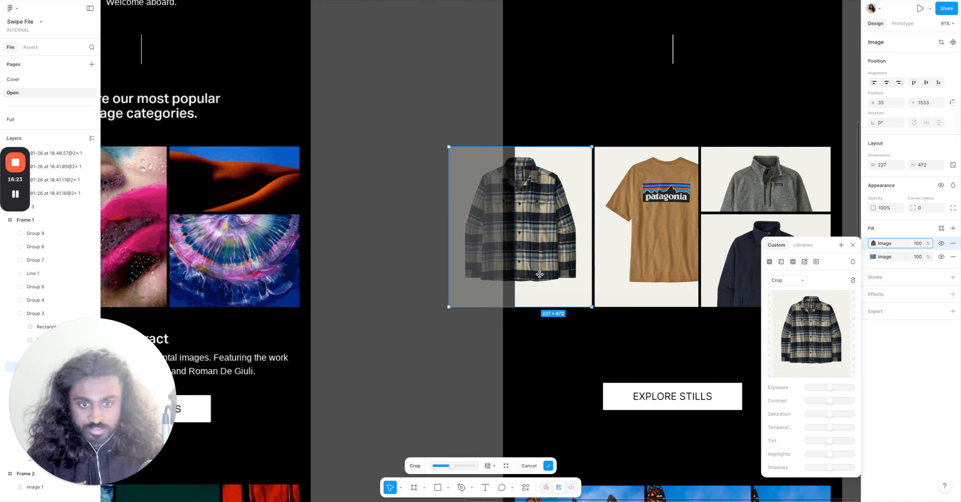
click(467, 386)
Reposition the T-shirt image inside its crop, moving it slightly to the left.
scroll(470, 363, down, 5)
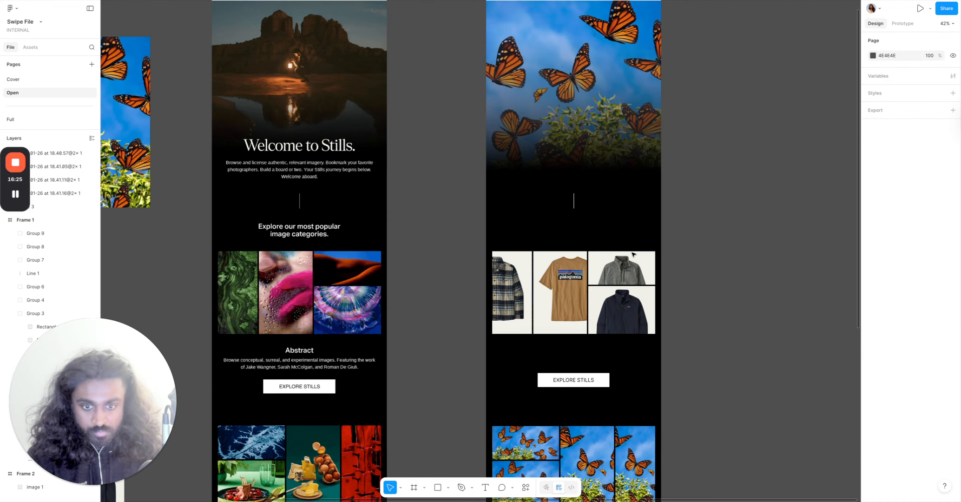
double_click(567, 281)
double_click(566, 280)
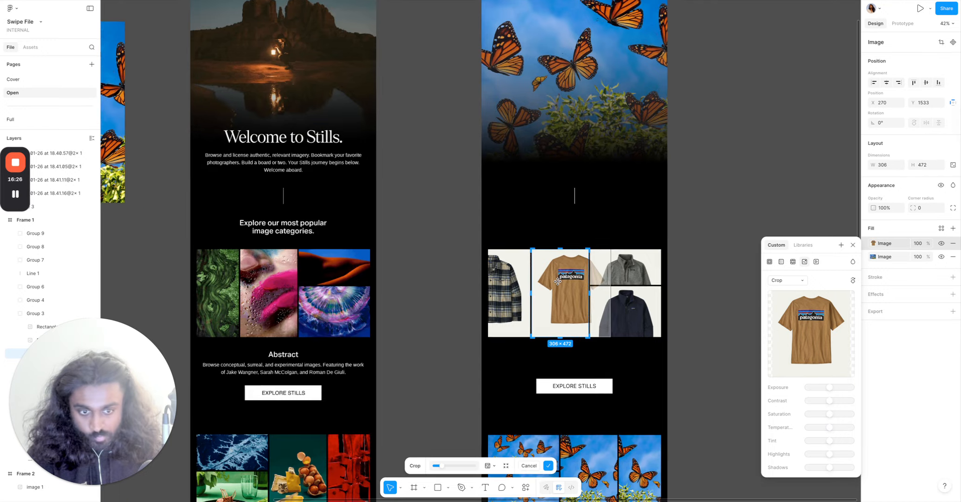
scroll(560, 282, up, 5)
drag(571, 315, 538, 316)
click(816, 166)
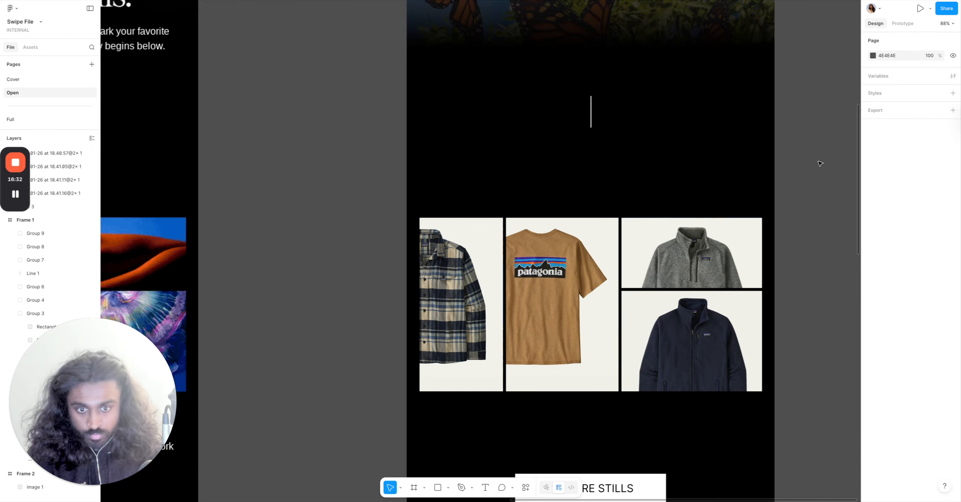
Select the four loose product images lying on the canvas beside the email frames.
scroll(820, 163, down, 3)
scroll(824, 171, right, 2)
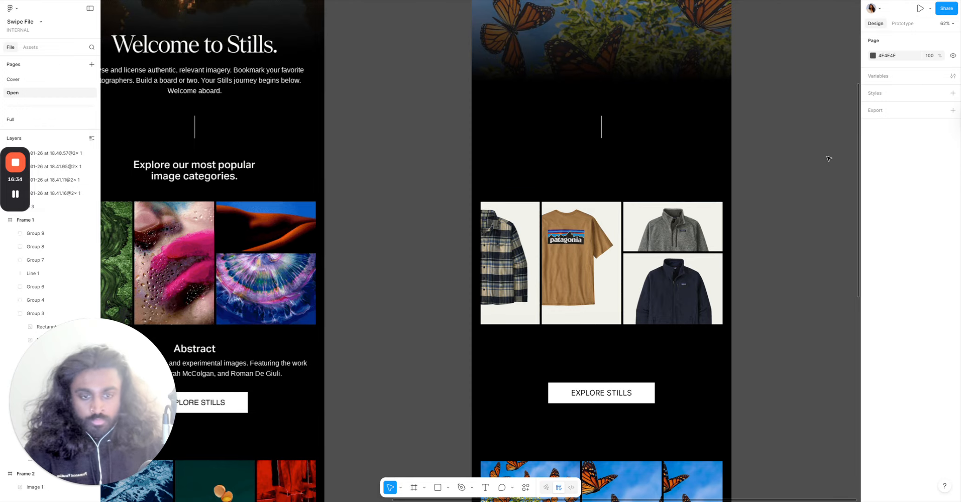
scroll(829, 159, down, 3)
scroll(824, 168, down, 4)
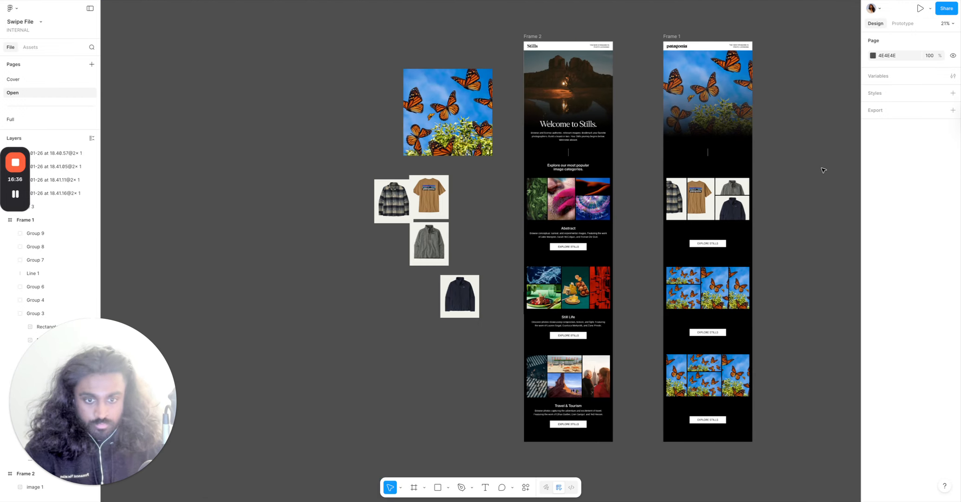
drag(337, 164, 483, 320)
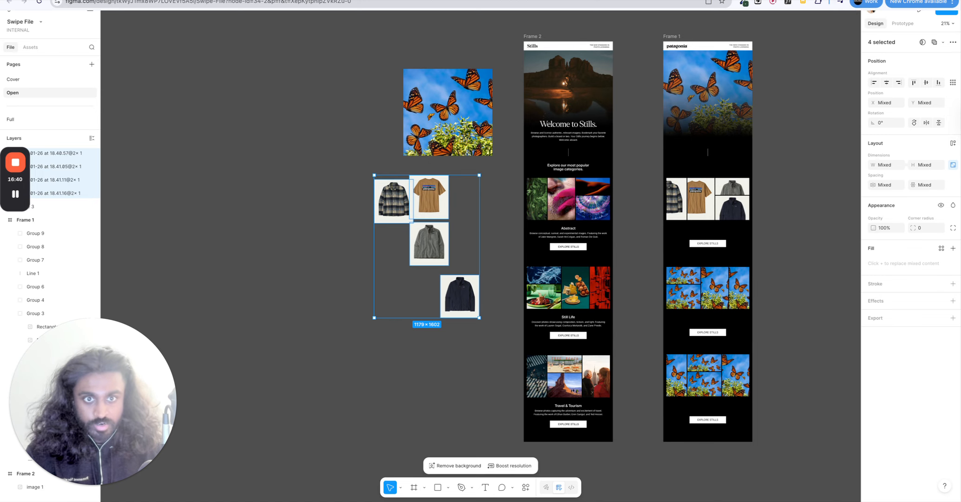
Switch to the Patagonia website, open the Men's Clothing category, and return to Figma.
key(ctrl+Tab)
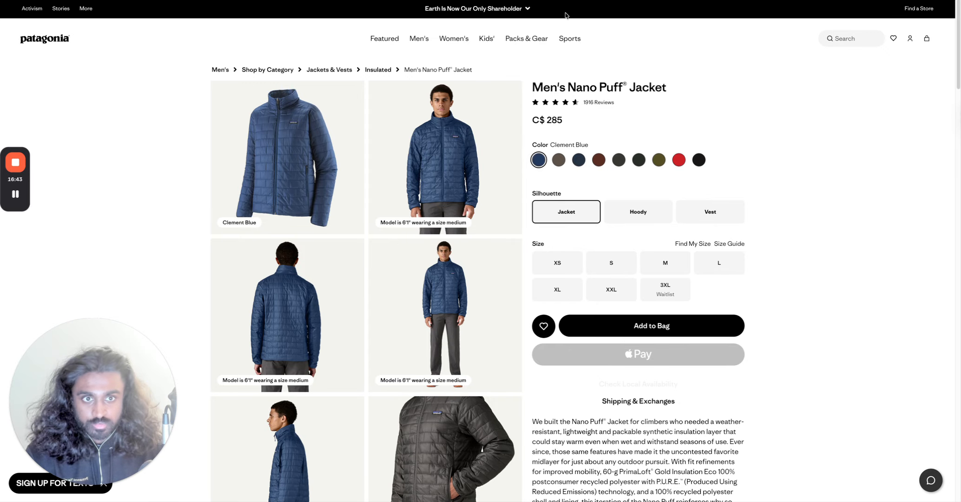
mouse_move(565, 1)
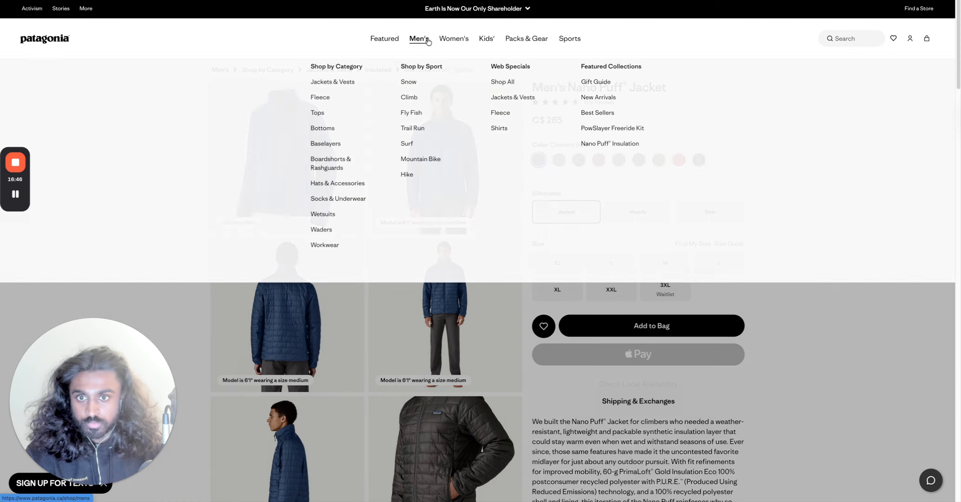
click(427, 41)
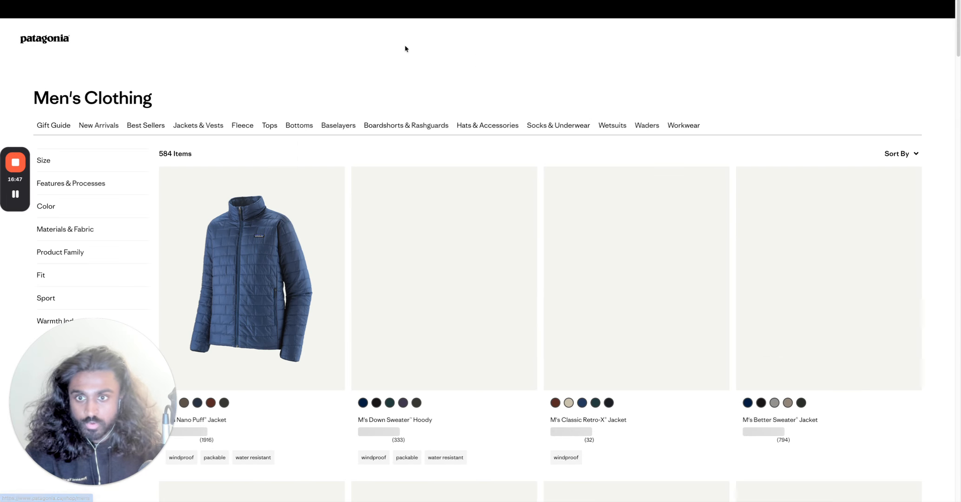
mouse_move(480, 1)
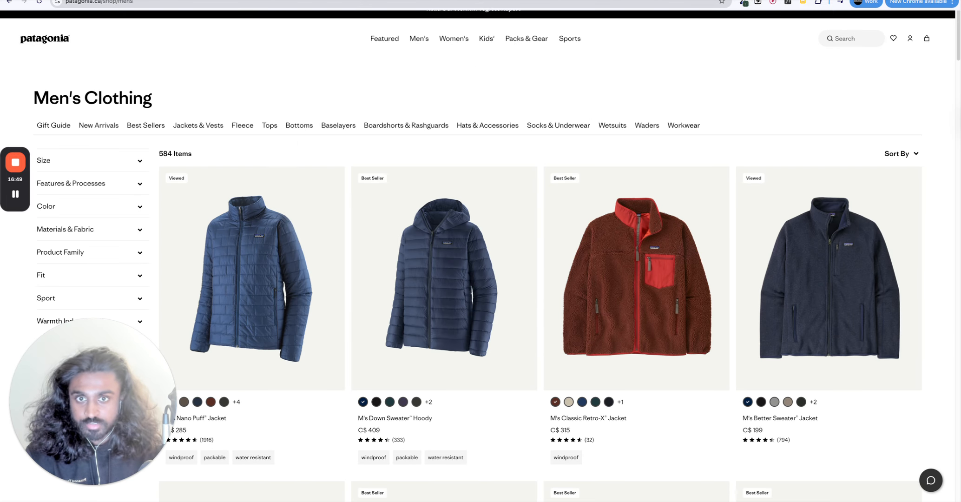
key(super+Tab)
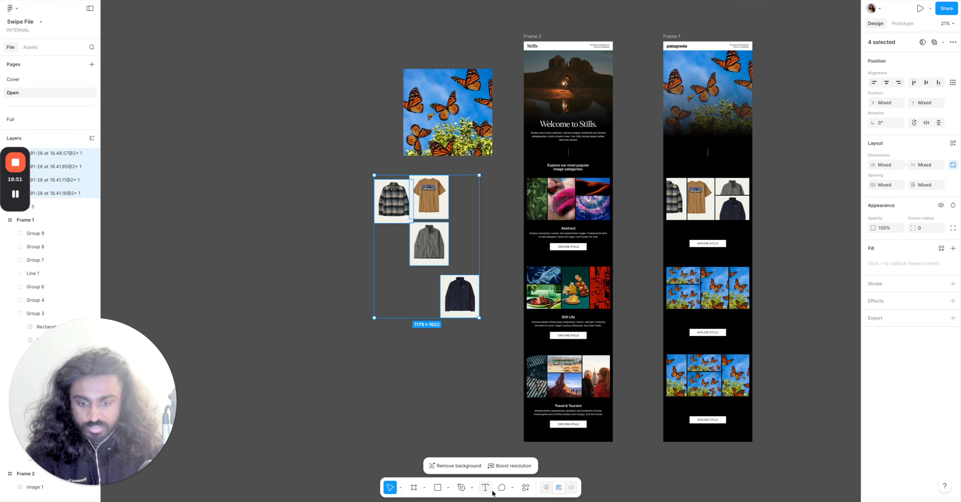
Add a comment reading "JACKETS AND VESTS" beside the first product grid of the Patagonia frame.
key(c)
click(765, 193)
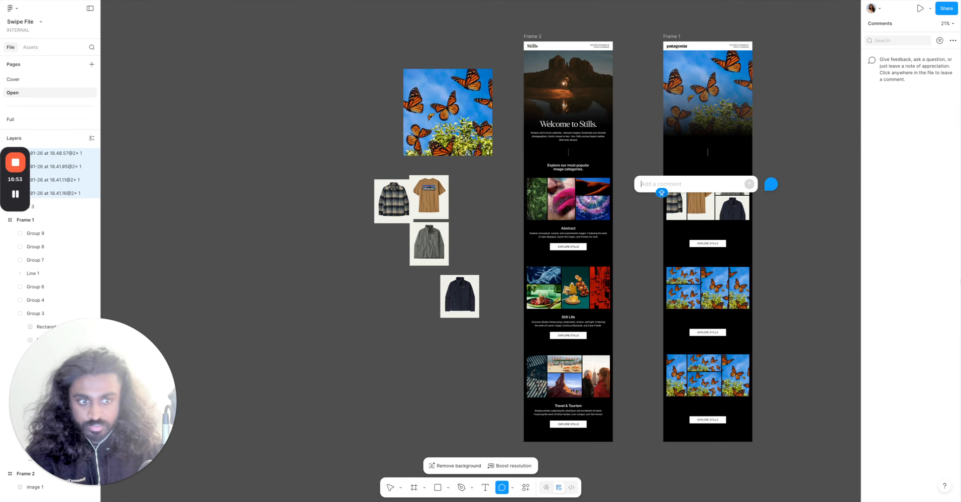
text(JACKETS AND VESTS)
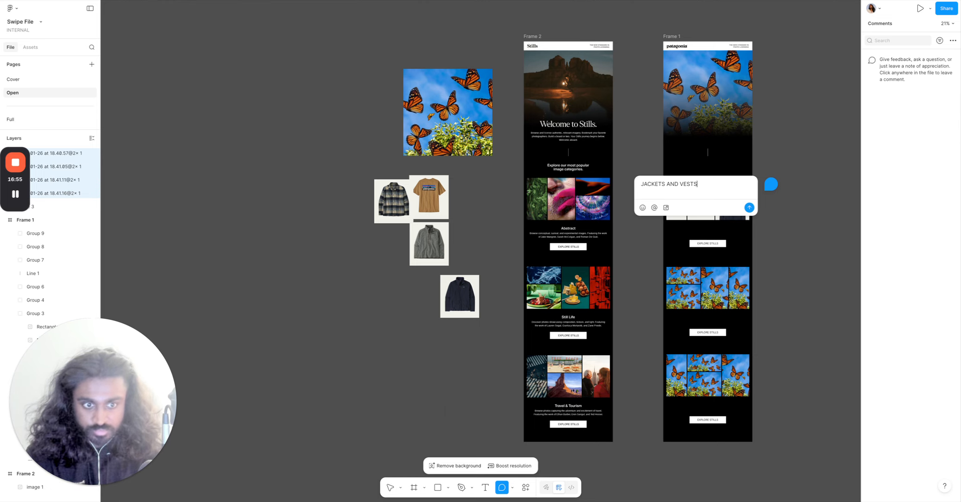
key(Caps_Lock)
key(Return)
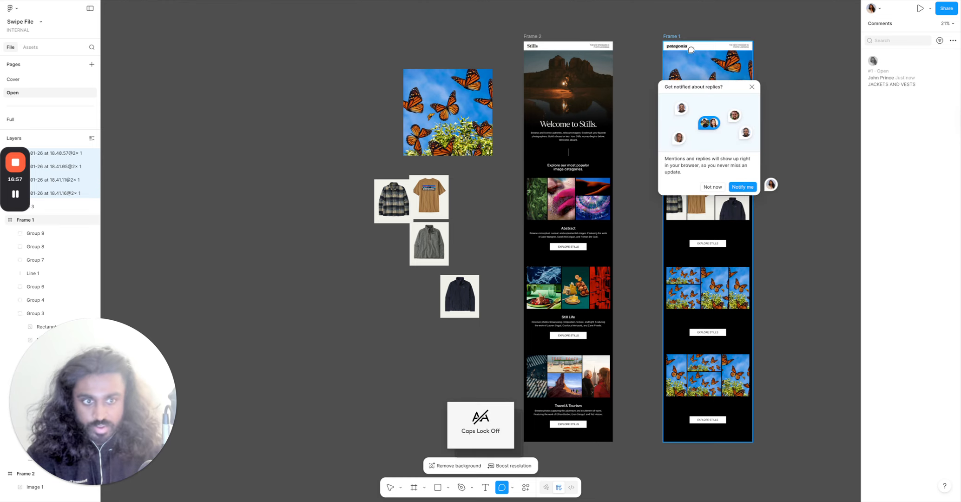
click(751, 85)
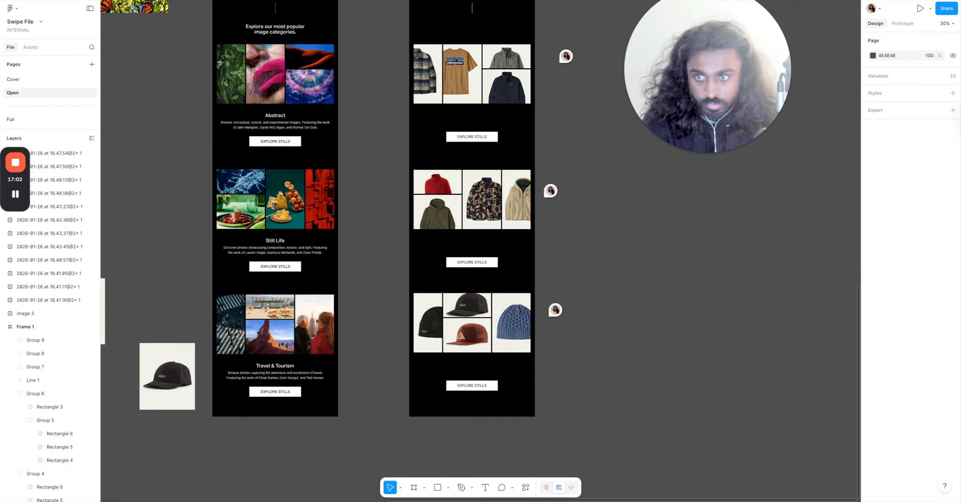
Review the comments and the three filled product grids in the Patagonia email frame.
scroll(570, 82, up, 1)
mouse_move(570, 82)
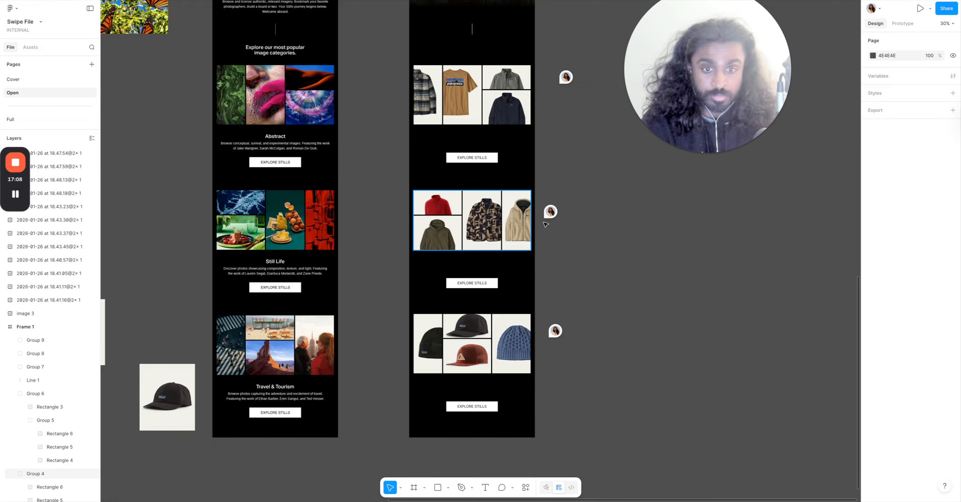
mouse_move(551, 209)
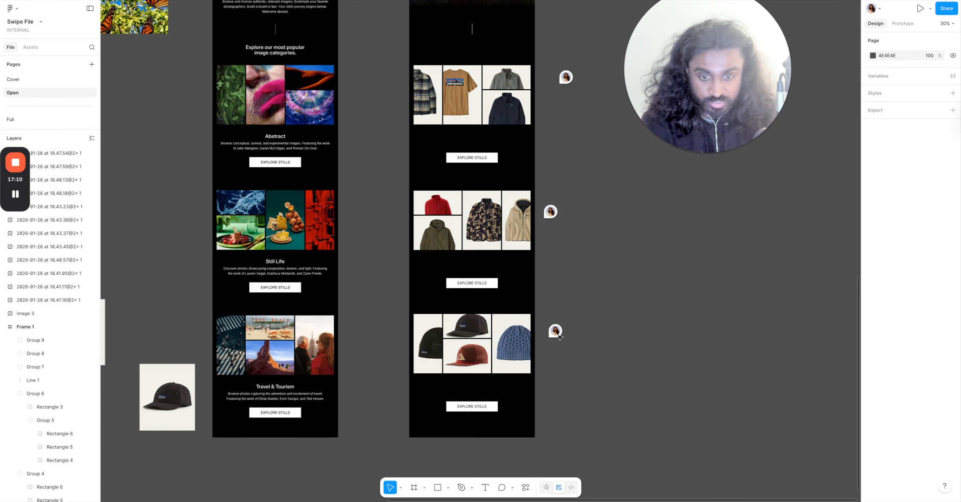
mouse_move(556, 334)
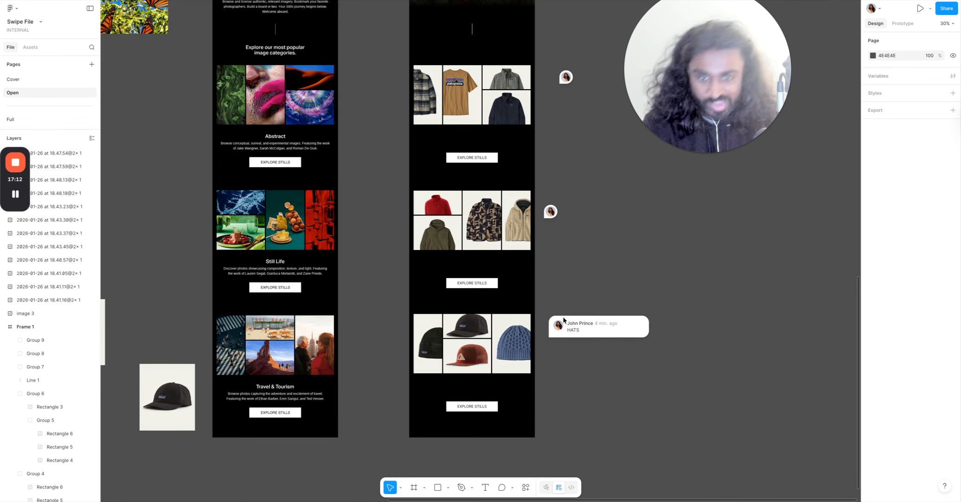
scroll(563, 319, down, 2)
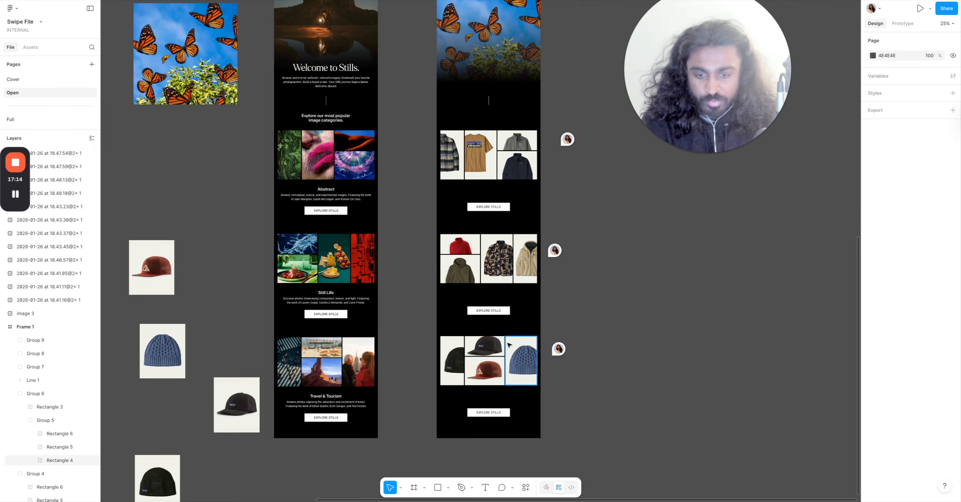
scroll(508, 305, up, 5)
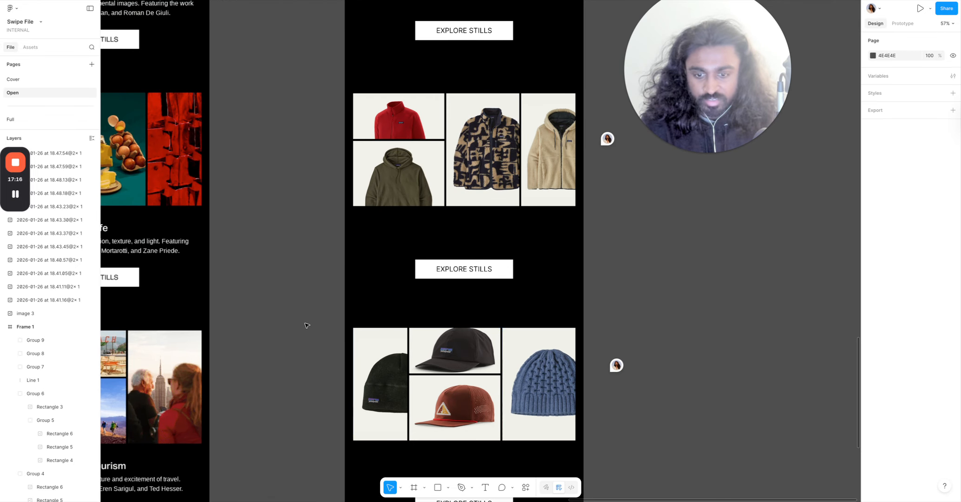
scroll(406, 354, up, 3)
scroll(374, 307, down, 3)
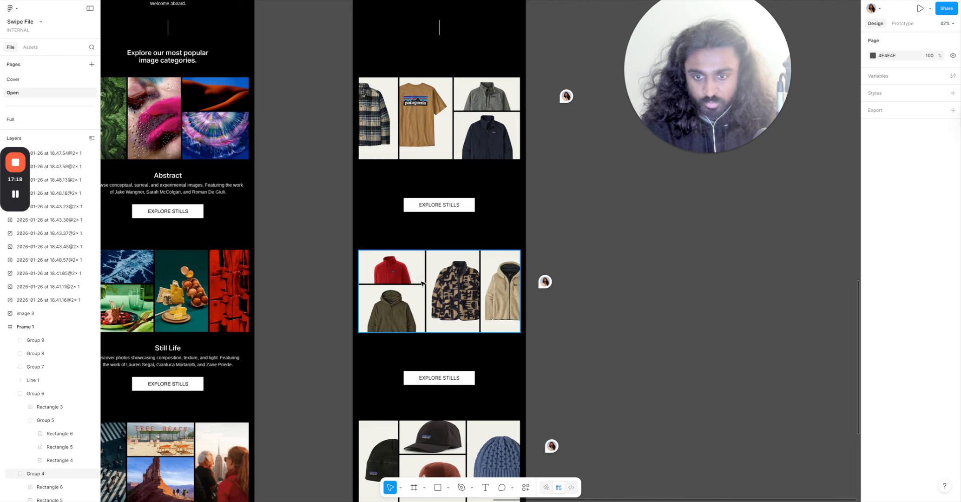
scroll(421, 281, left, 2)
scroll(422, 282, down, 1)
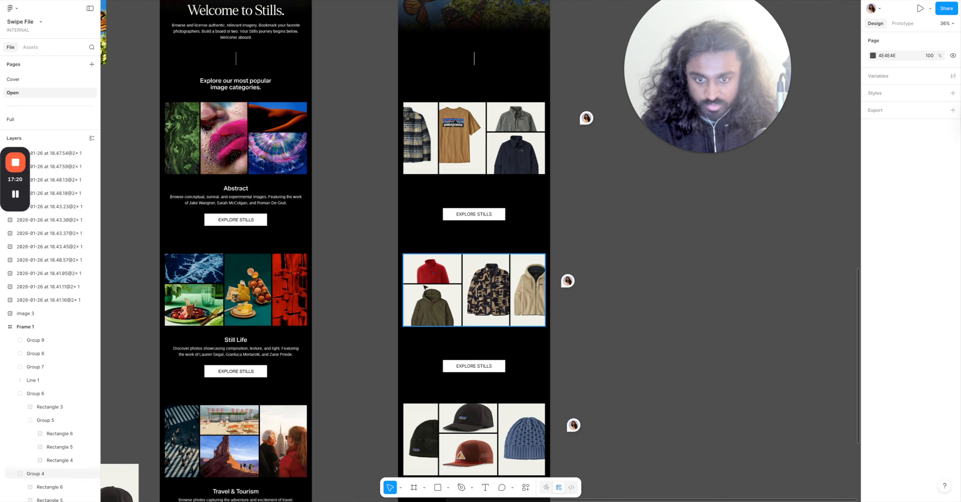
scroll(426, 284, down, 4)
scroll(428, 286, down, 2)
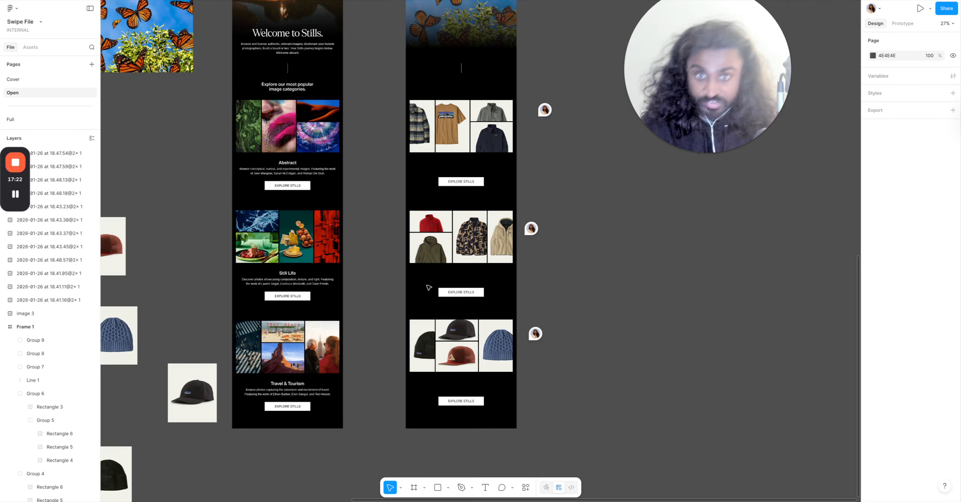
Inspect the hero group at the top of the Patagonia email frame.
scroll(428, 284, up, 3)
click(453, 36)
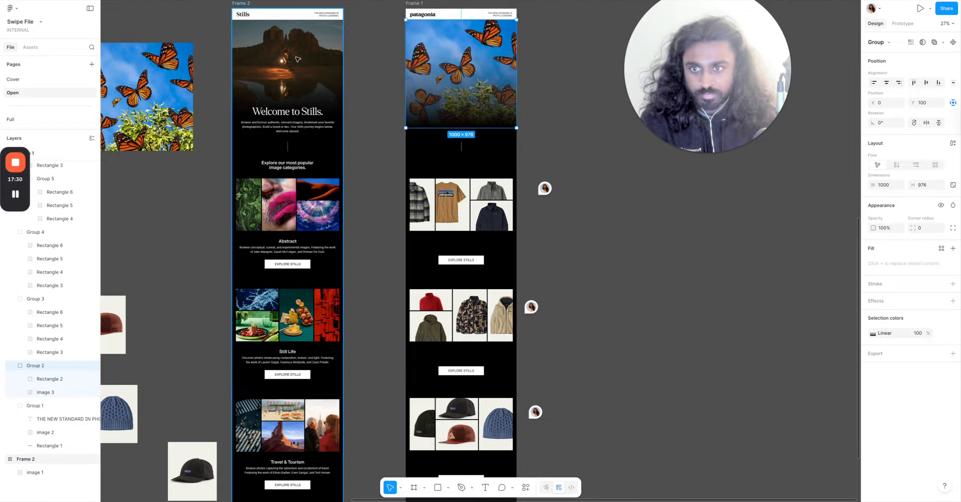
scroll(297, 58, up, 5)
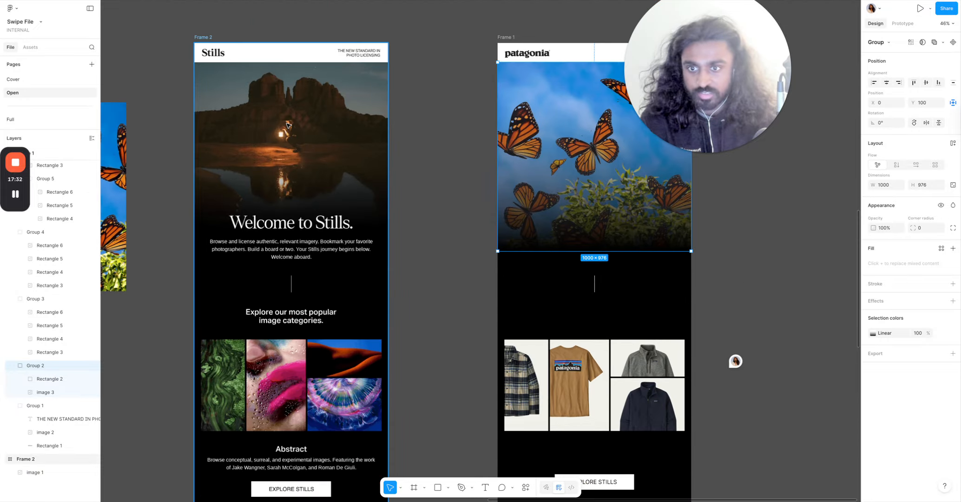
key(Escape)
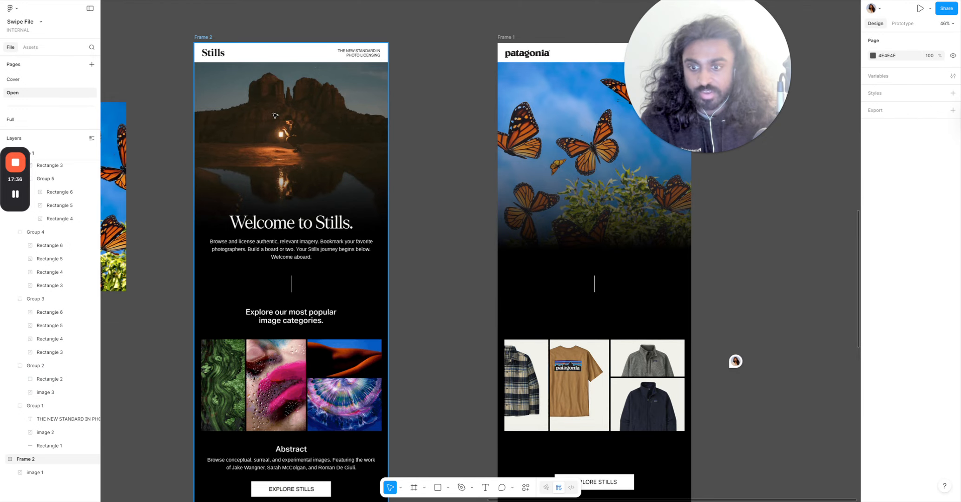
scroll(324, 362, down, 5)
scroll(325, 362, up, 6)
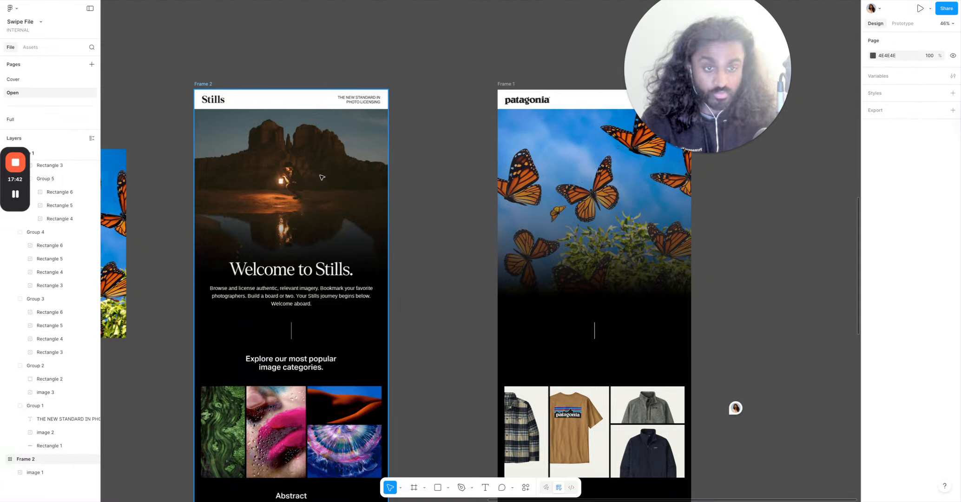
click(20, 195)
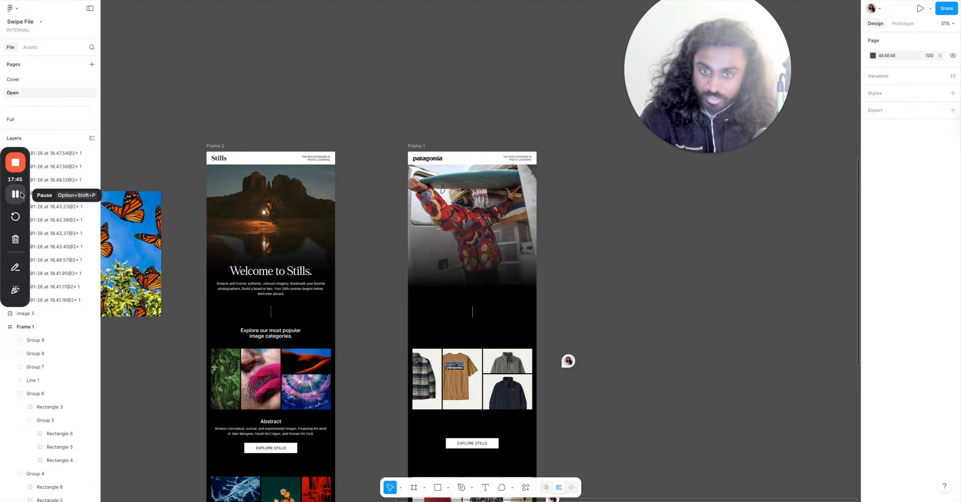
Review the new hero image of the Patagonia frame alongside the Stills frame.
scroll(572, 227, down, 5)
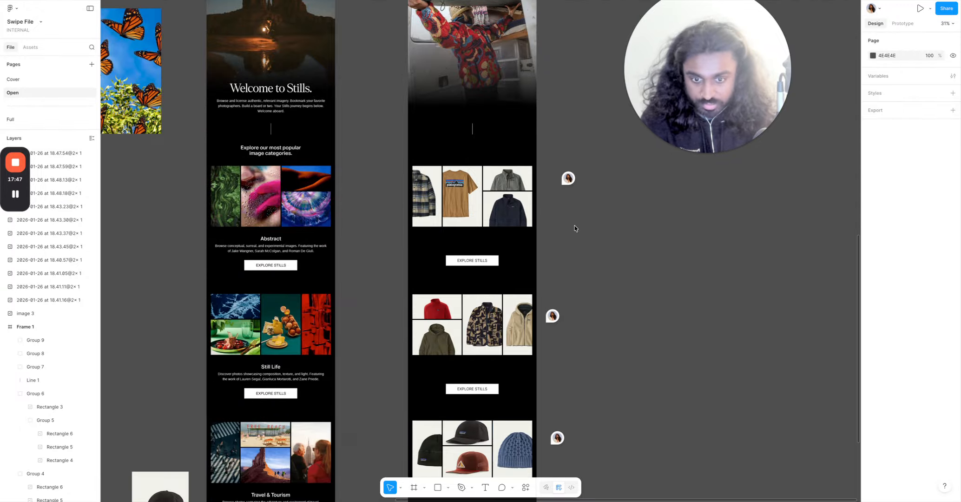
scroll(468, 412, down, 1)
scroll(465, 325, up, 5)
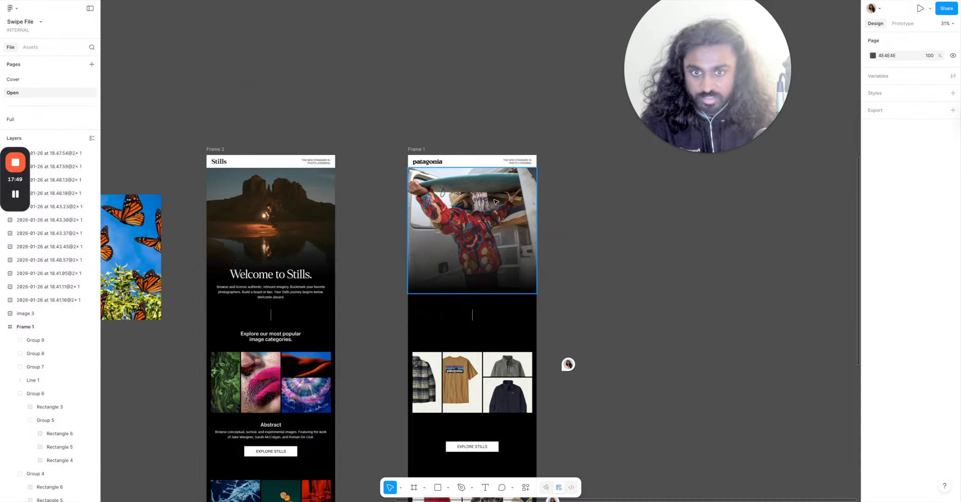
ctrl+scroll(457, 227, up, 5)
ctrl+scroll(457, 226, down, 5)
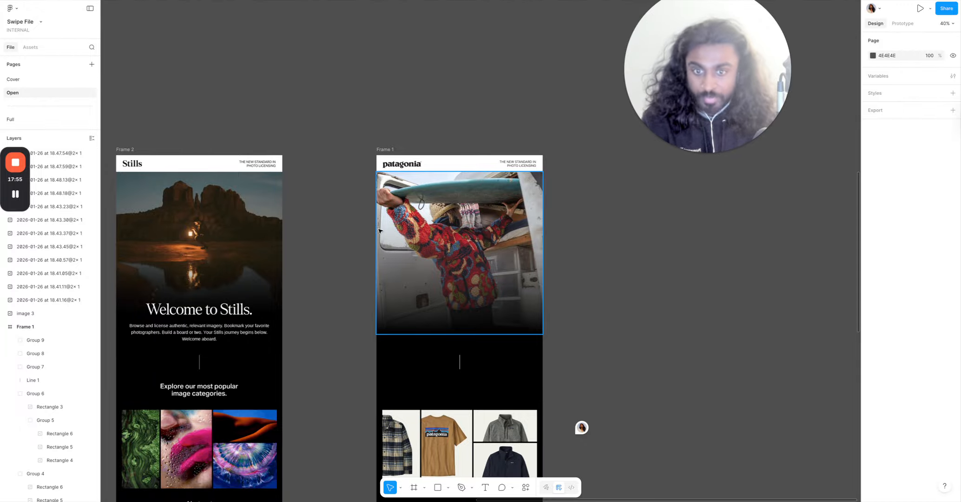
scroll(393, 235, down, 2)
ctrl+scroll(404, 242, down, 3)
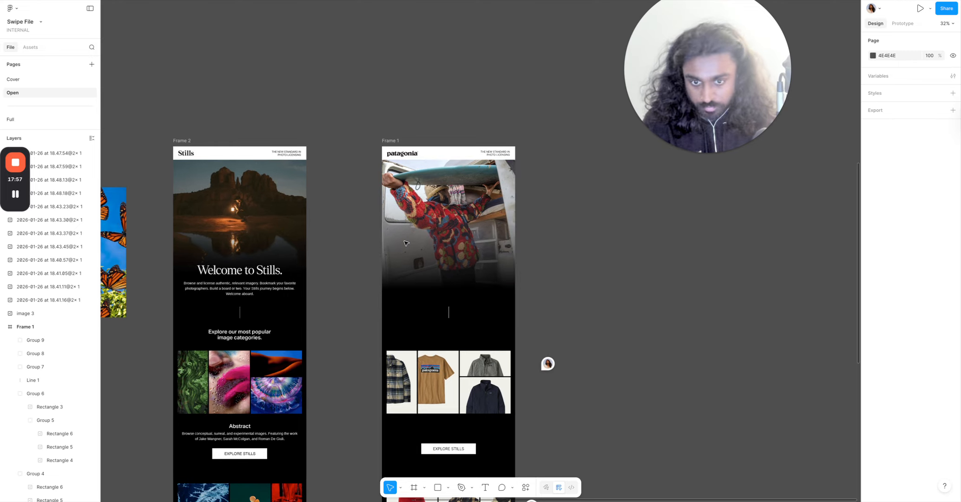
scroll(405, 243, down, 2)
ctrl+scroll(407, 239, down, 3)
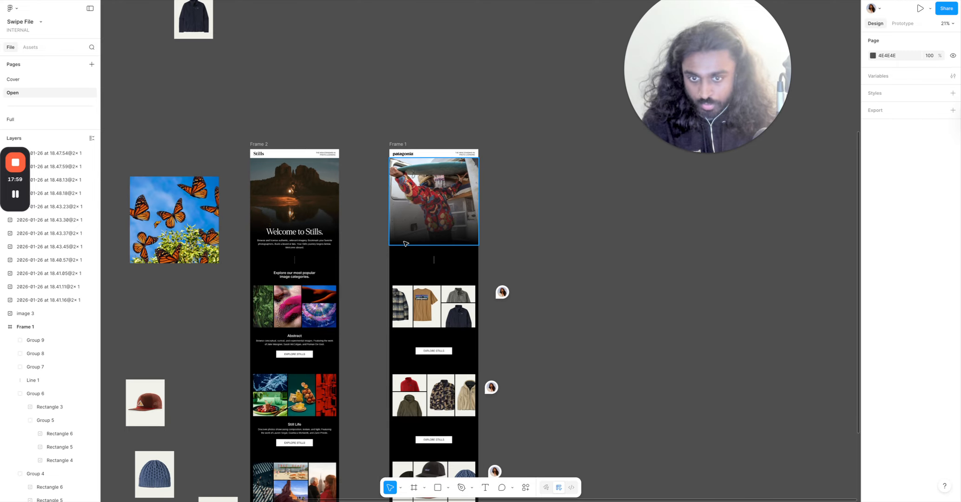
ctrl+scroll(459, 149, up, 3)
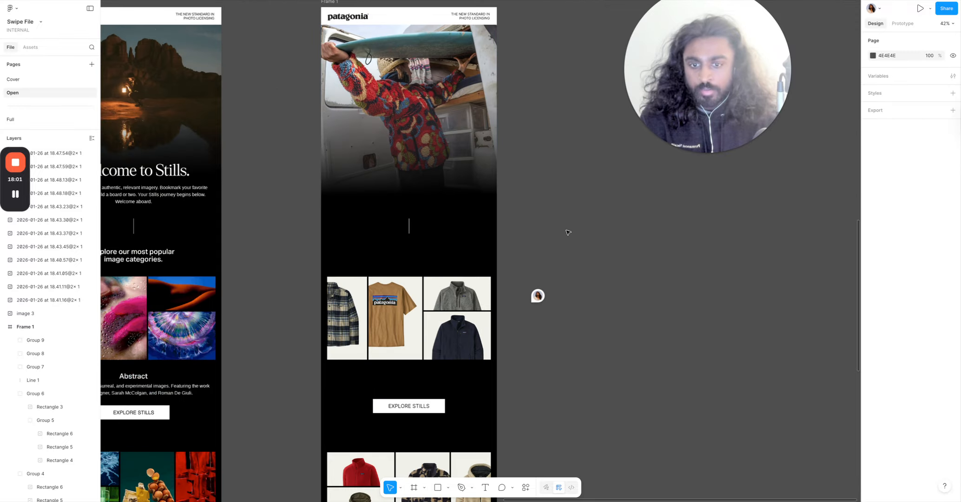
scroll(560, 170, left, 3)
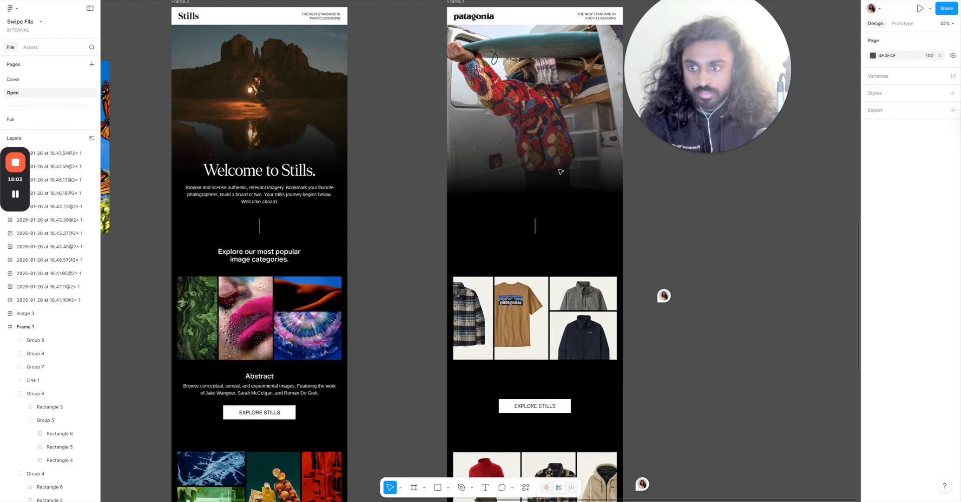
ctrl+scroll(560, 170, down, 3)
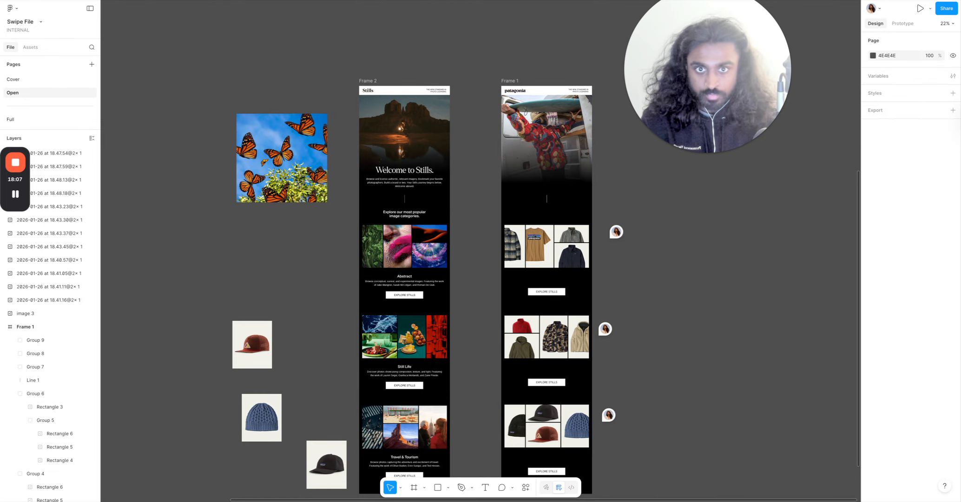
Browse the Patagonia website's Men's Fleece Jackets & Vests listing, then return to Figma.
key(ctrl+Tab)
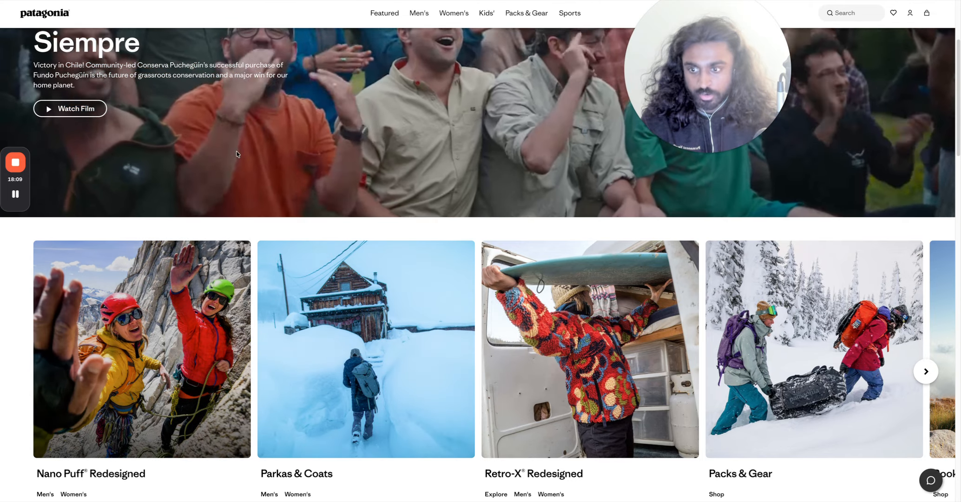
scroll(446, 223, up, 4)
click(607, 2)
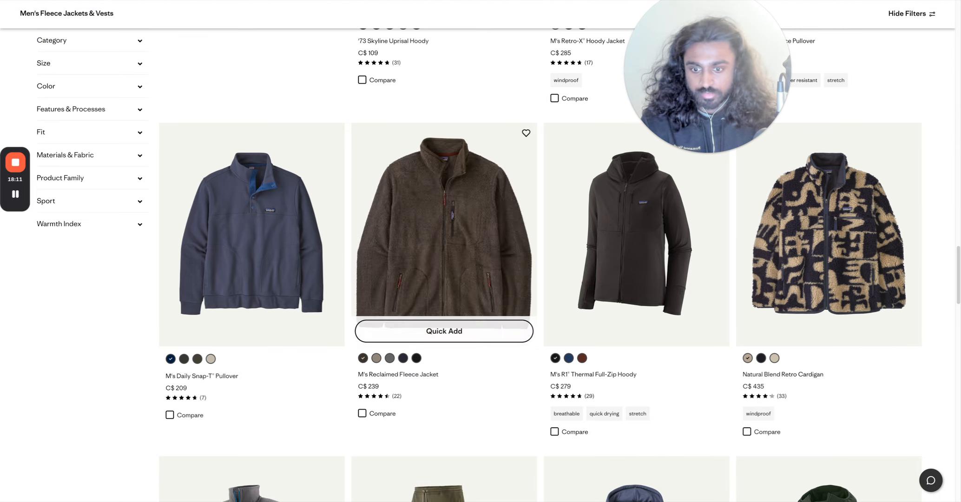
scroll(344, 436, up, 20)
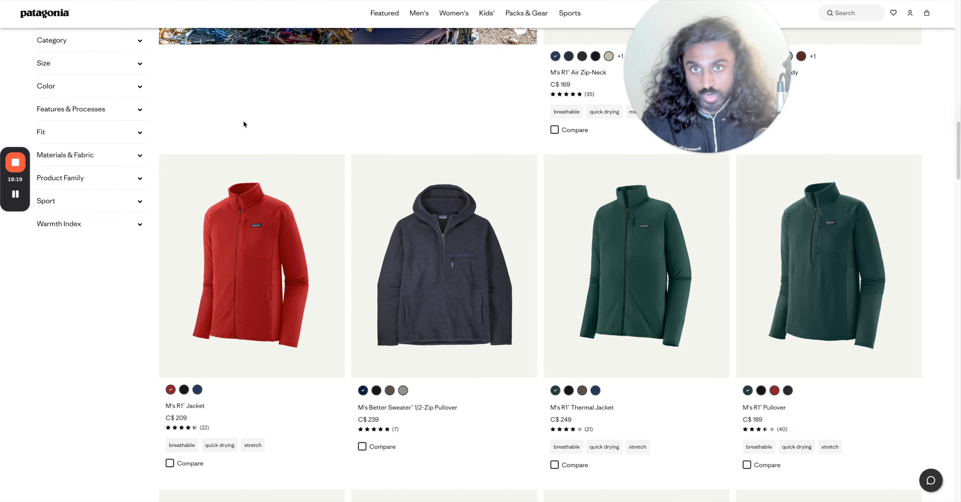
key(super+Tab)
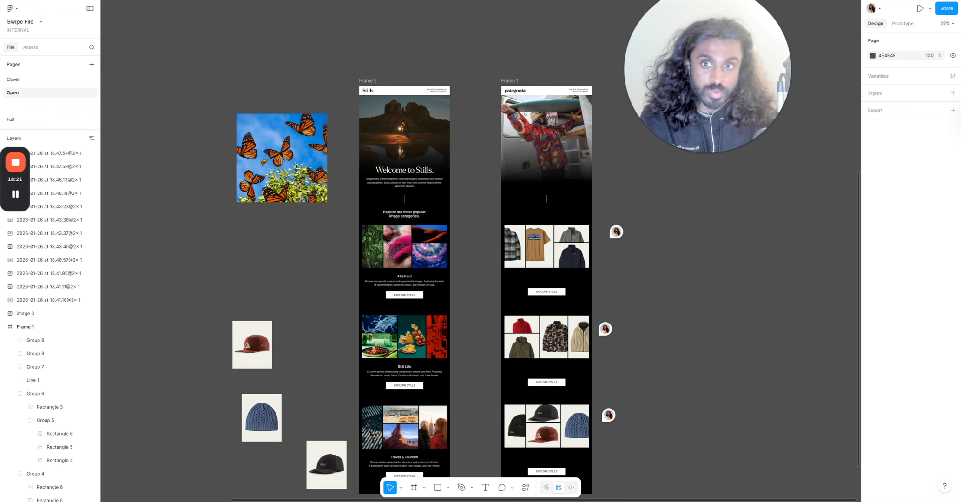
Duplicate the three EXPLORE STILLS buttons onto the canvas beside the Patagonia frame.
click(577, 287)
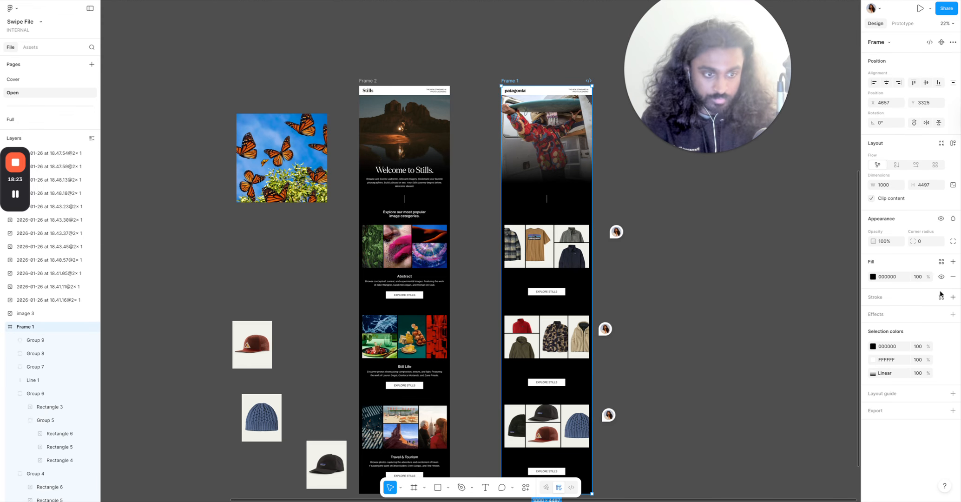
click(684, 297)
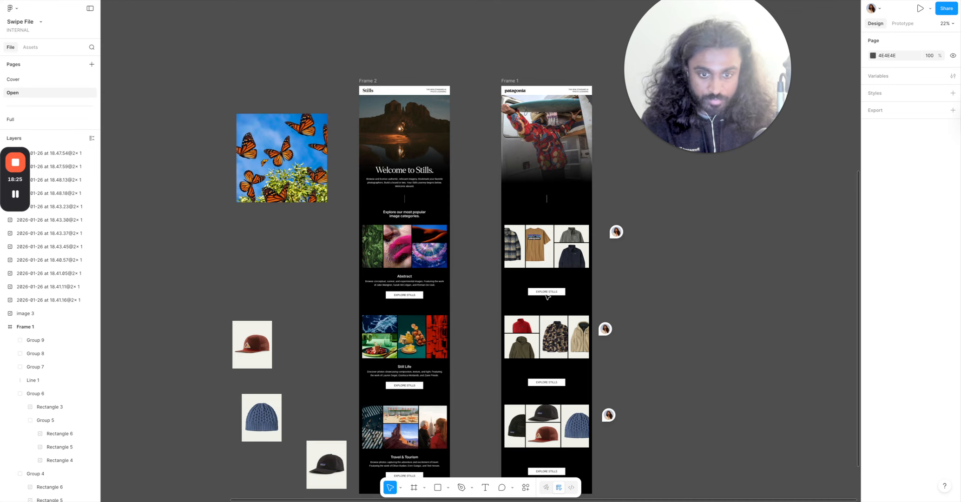
click(548, 297)
scroll(547, 297, down, 2)
shift+click(547, 361)
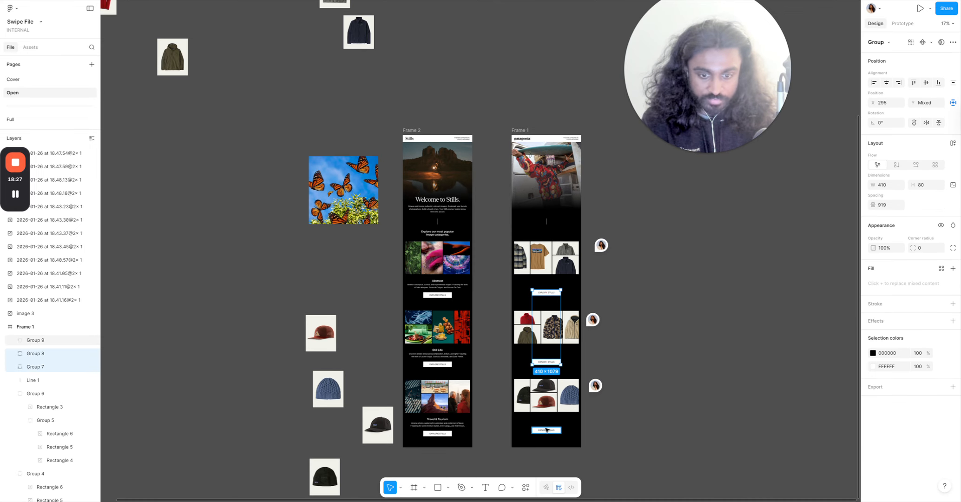
shift+click(546, 430)
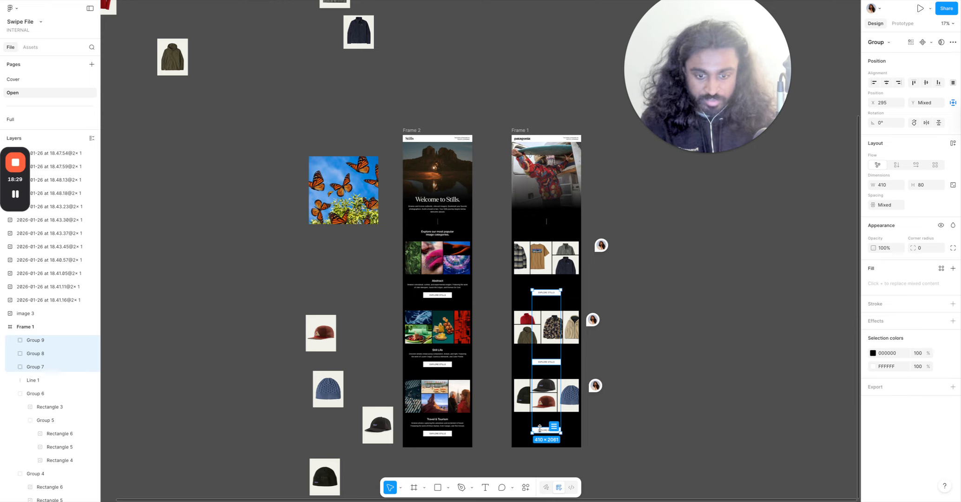
drag(553, 362, 664, 362)
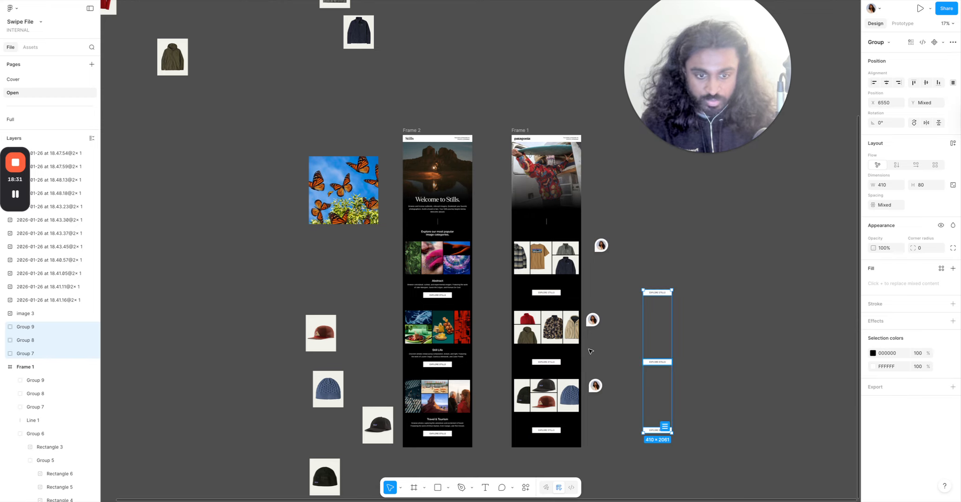
click(590, 351)
Change the Patagonia frame's background fill to white FFFFFF.
scroll(589, 348, up, 3)
click(572, 277)
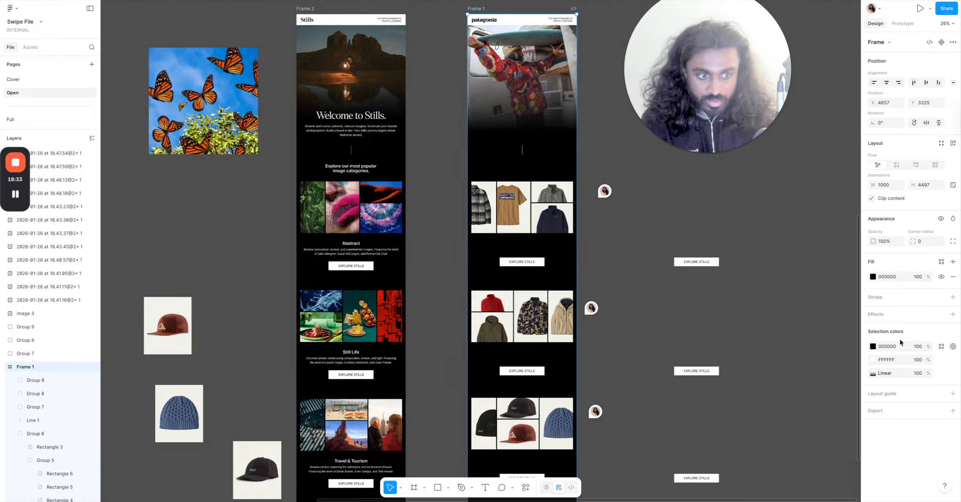
click(871, 277)
drag(829, 341, 764, 308)
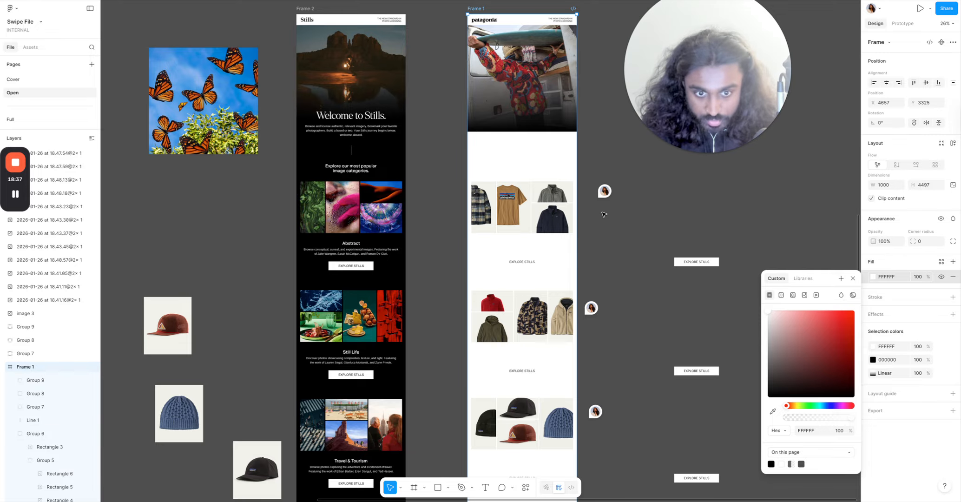
click(650, 262)
Set the stops of the hero image's linear gradient overlay to white FFFFFF.
scroll(543, 251, up, 4)
click(542, 286)
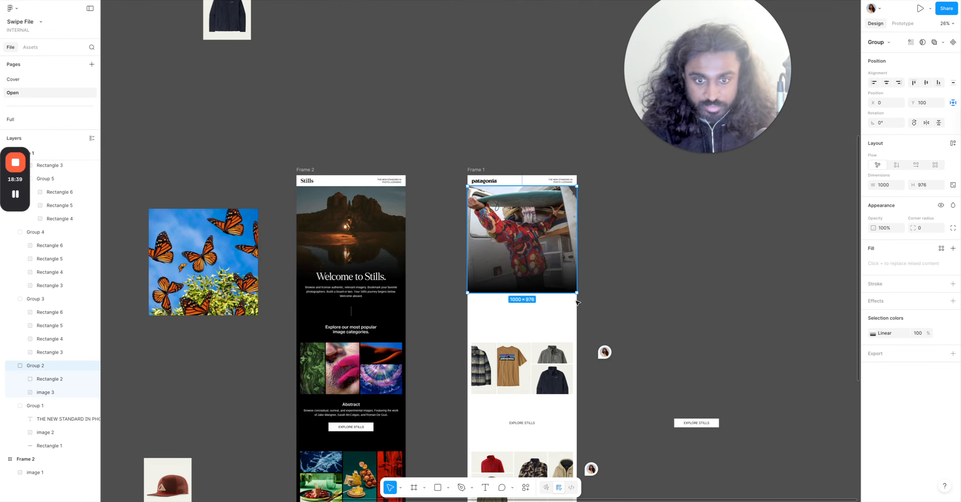
click(872, 333)
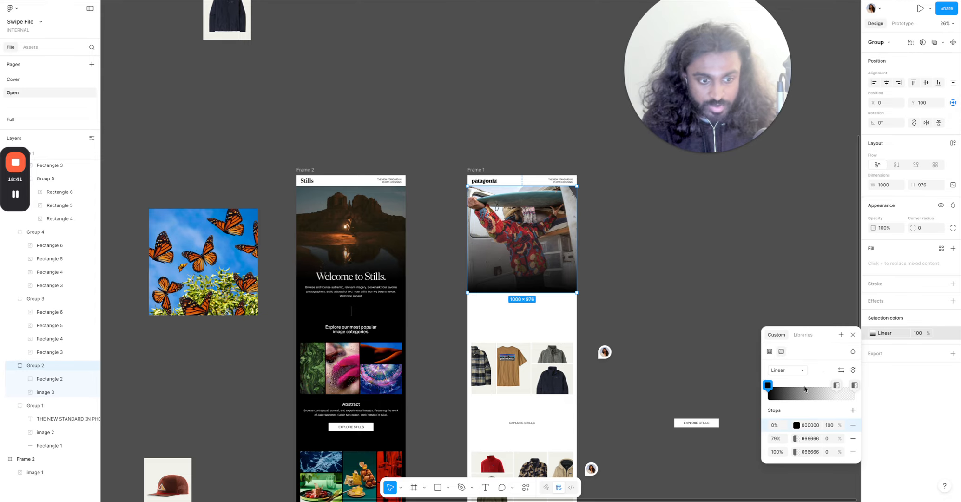
click(812, 423)
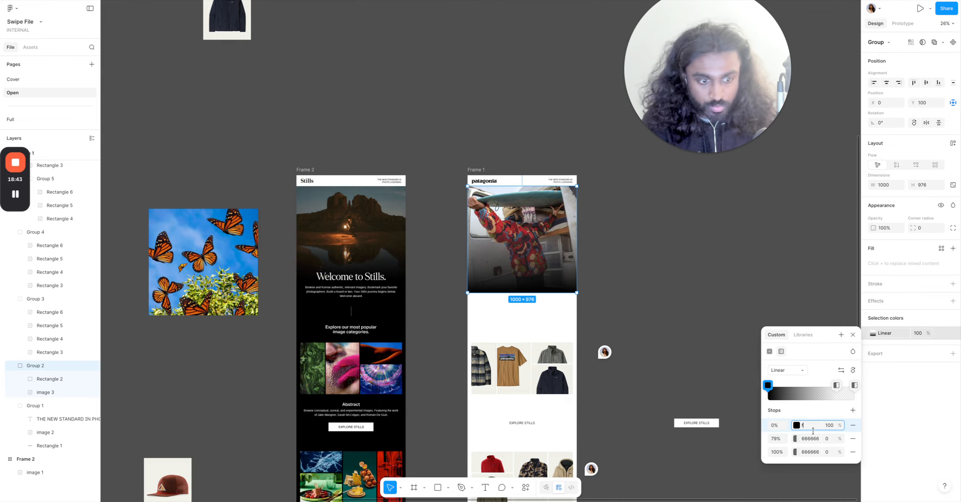
click(811, 438)
text(f)
click(810, 448)
text(f)
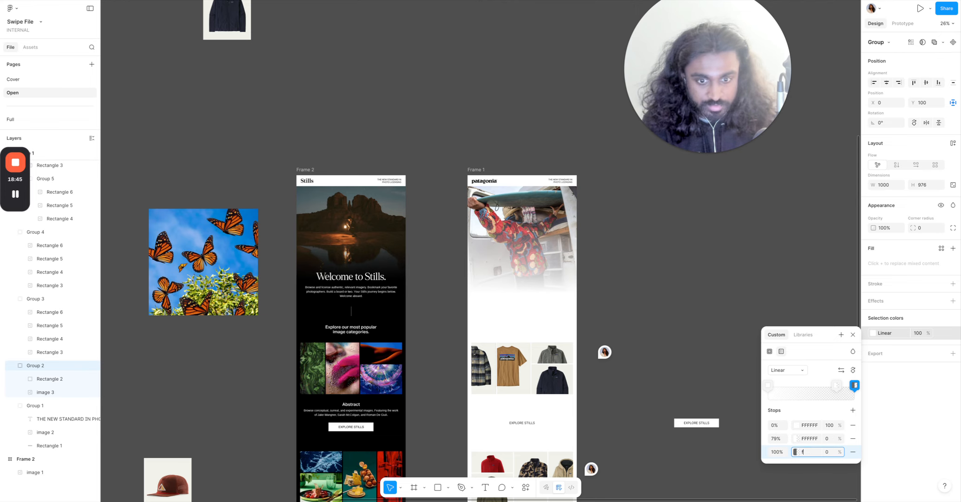
click(700, 328)
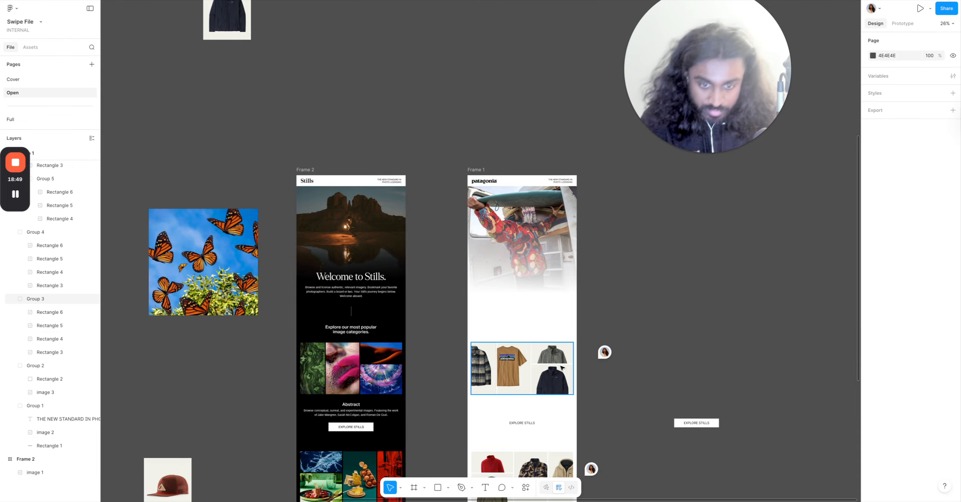
Swap the first EXPLORE STILLS button's colours, setting black to FFFFFF and white to 000000.
scroll(555, 366, up, 5)
scroll(753, 270, down, 4)
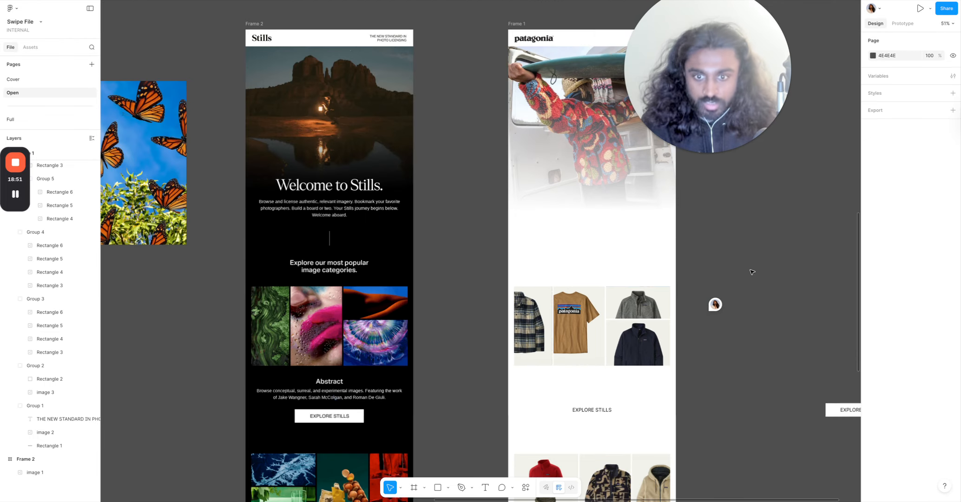
click(620, 239)
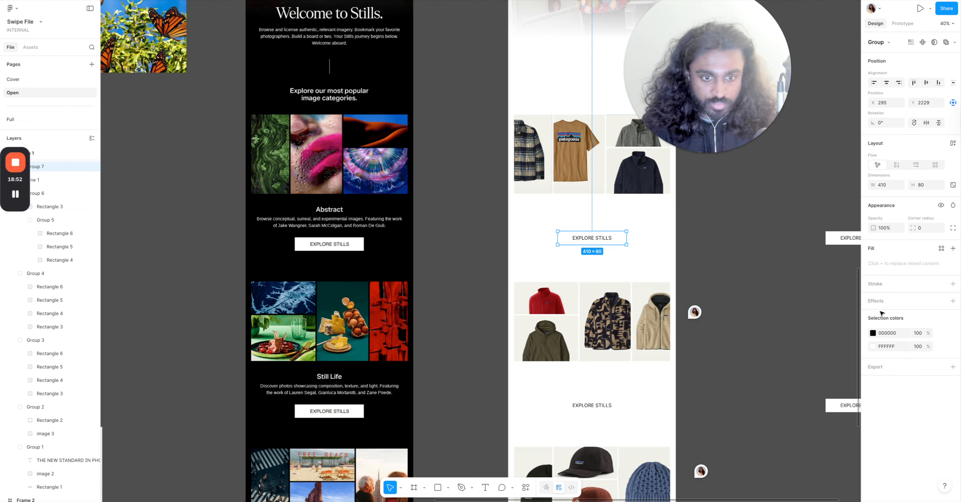
click(891, 334)
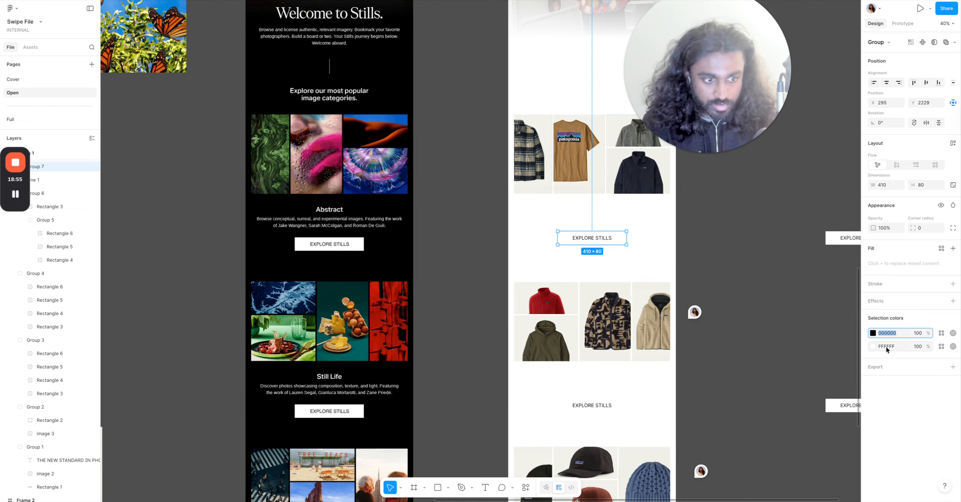
text(f0)
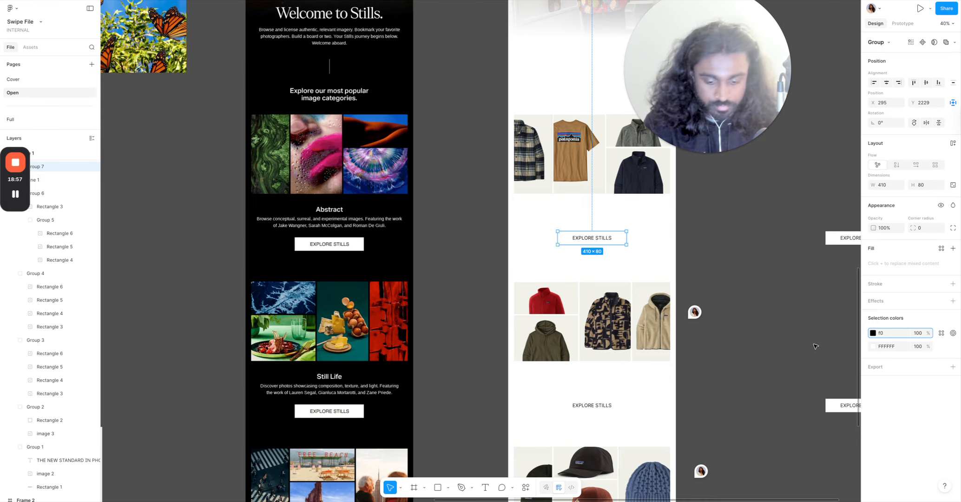
key(BackSpace)
click(881, 346)
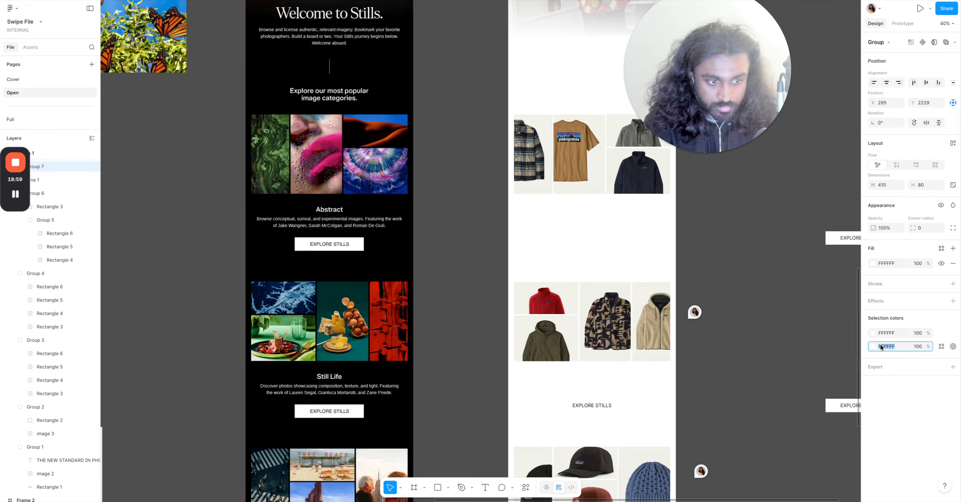
text(0)
key(Return)
click(814, 343)
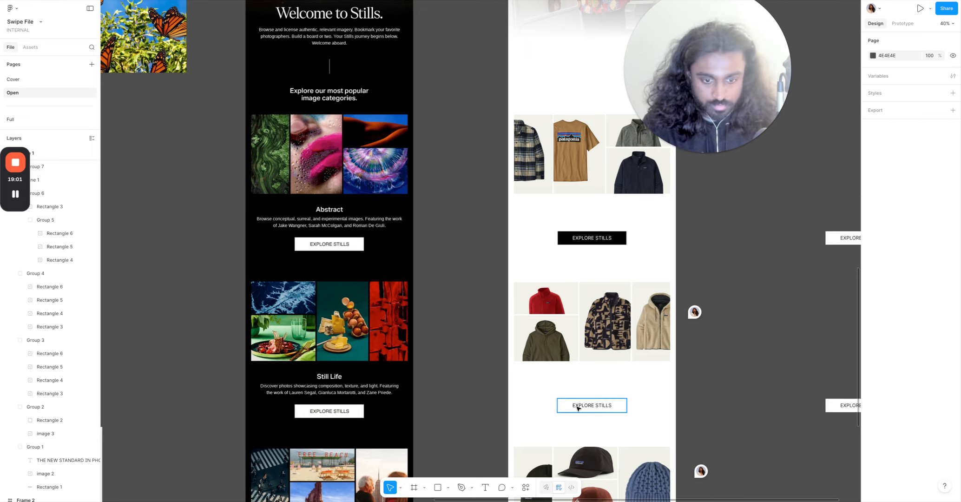
Recolour the second EXPLORE STILLS button black with white text by setting its white colour to 000000.
click(578, 408)
click(883, 350)
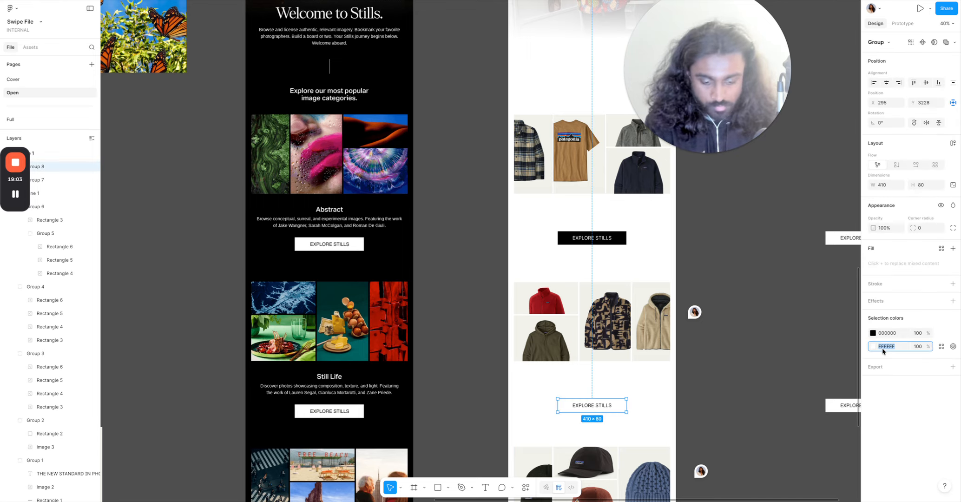
text(0)
key(Return)
click(811, 334)
Swap the third EXPLORE STILLS button's colours, setting black to FFFFFF and white to 000000.
scroll(807, 344, down, 1)
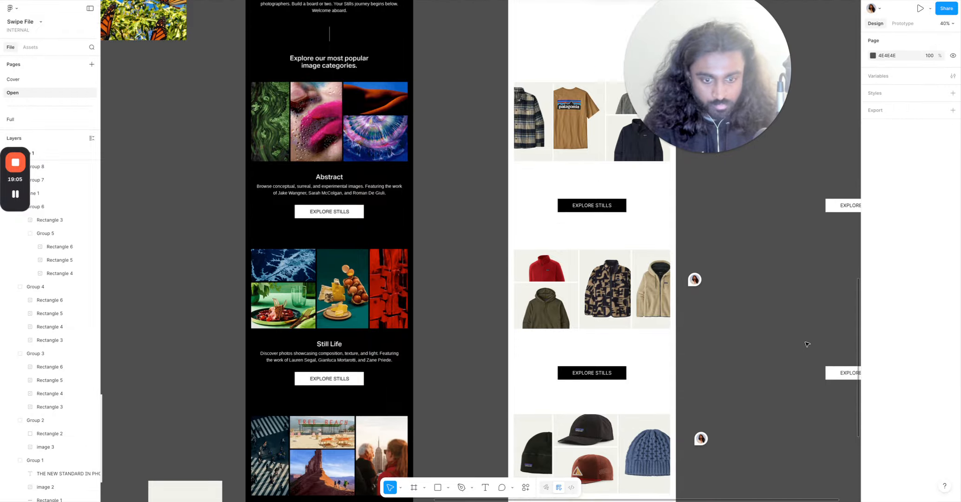
scroll(807, 344, down, 3)
click(619, 437)
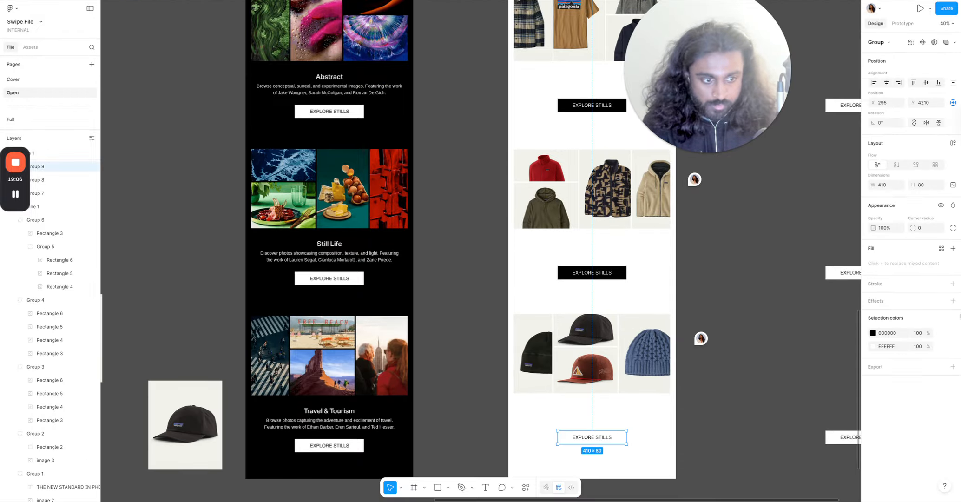
click(888, 335)
text(f)
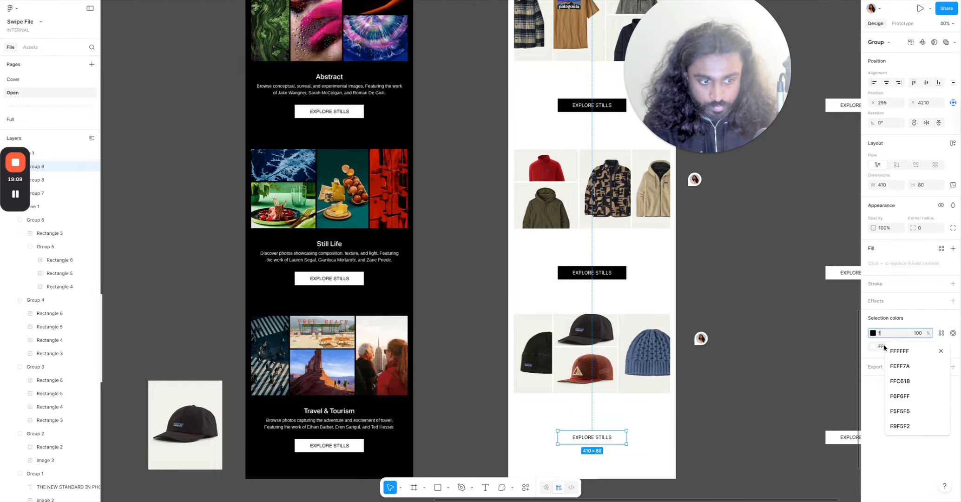
click(883, 346)
text(0)
key(Return)
click(795, 334)
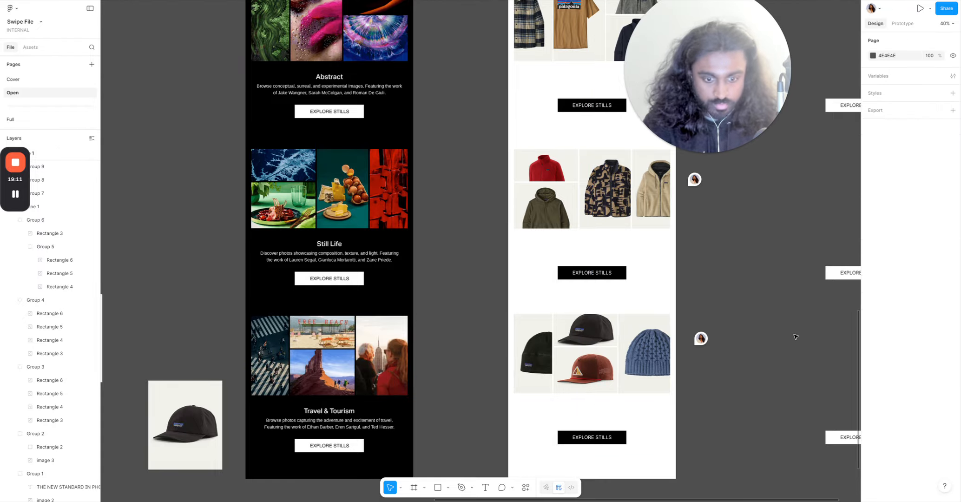
Browse the Patagonia men's fleece jackets page and open the Better Sweater jacket for reference.
scroll(636, 279, down, 7)
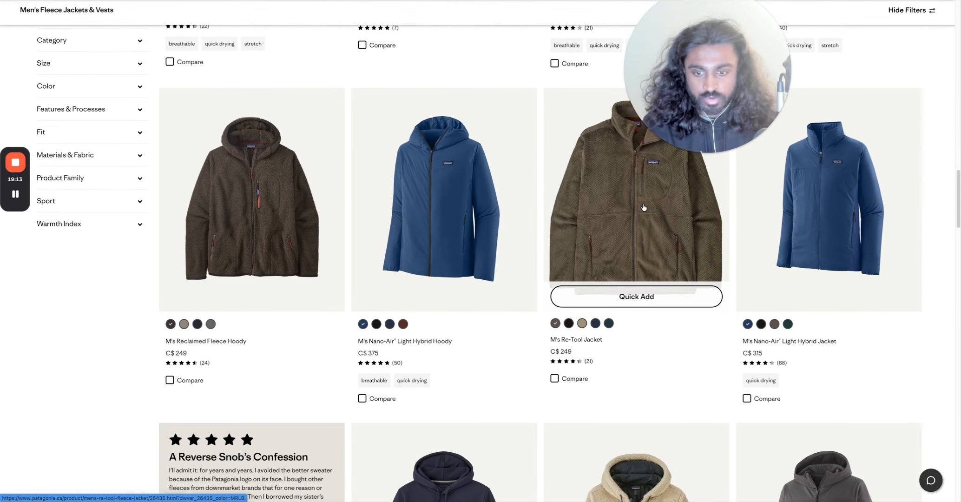
scroll(760, 418, down, 3)
scroll(743, 418, down, 5)
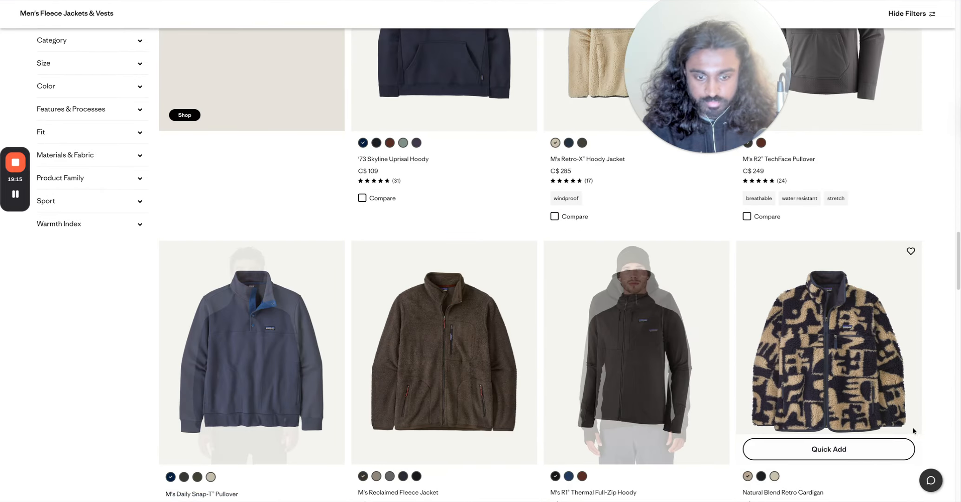
scroll(534, 348, up, 15)
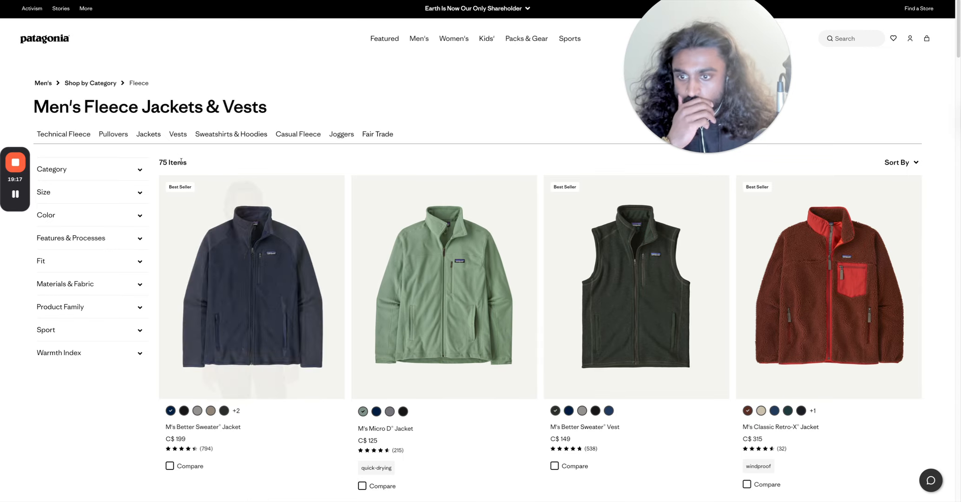
click(265, 288)
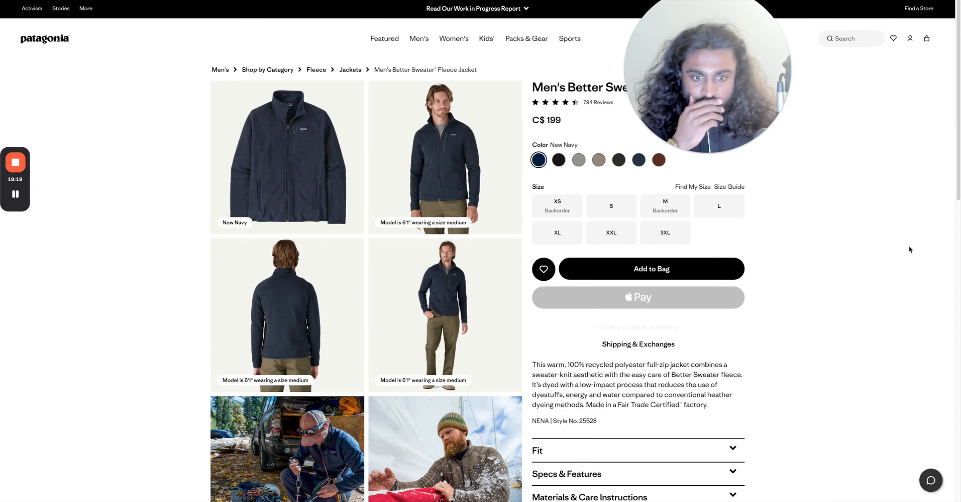
scroll(908, 245, down, 2)
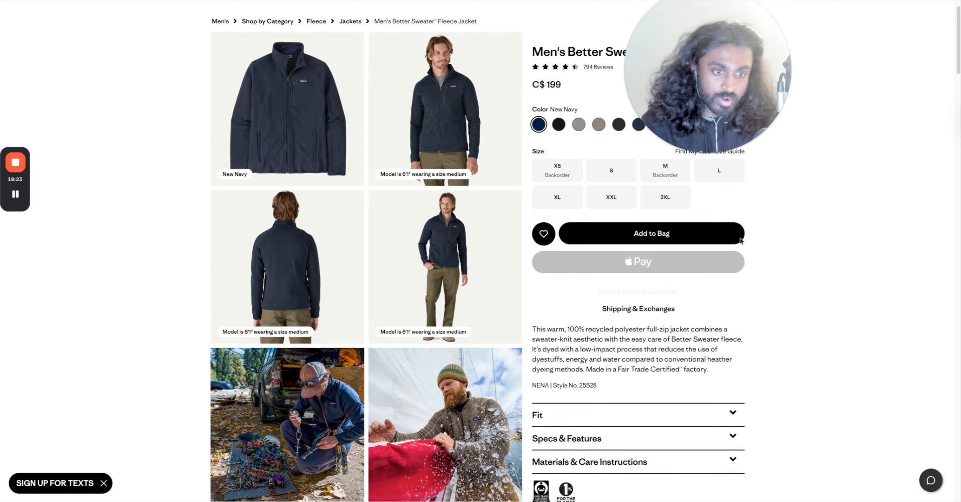
key(ctrl+shift+Tab)
key(ctrl+shift+Tab)
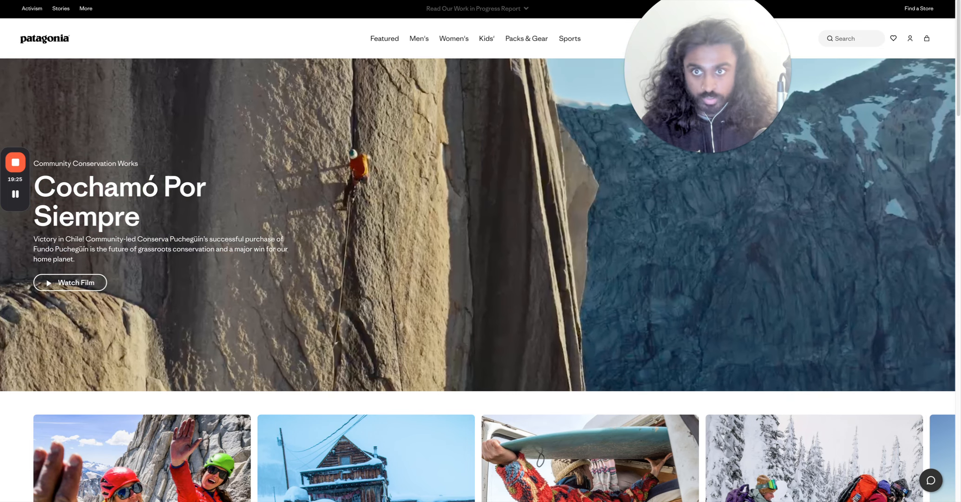
Set the first Patagonia button's corner radius to 100 for a pill shape.
scroll(608, 232, up, 3)
scroll(617, 203, up, 3)
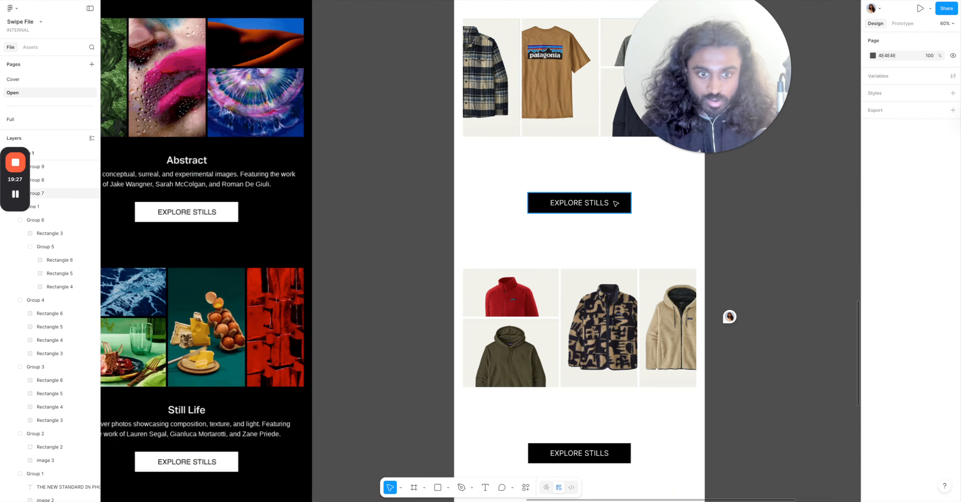
click(617, 202)
drag(919, 230, 355, 218)
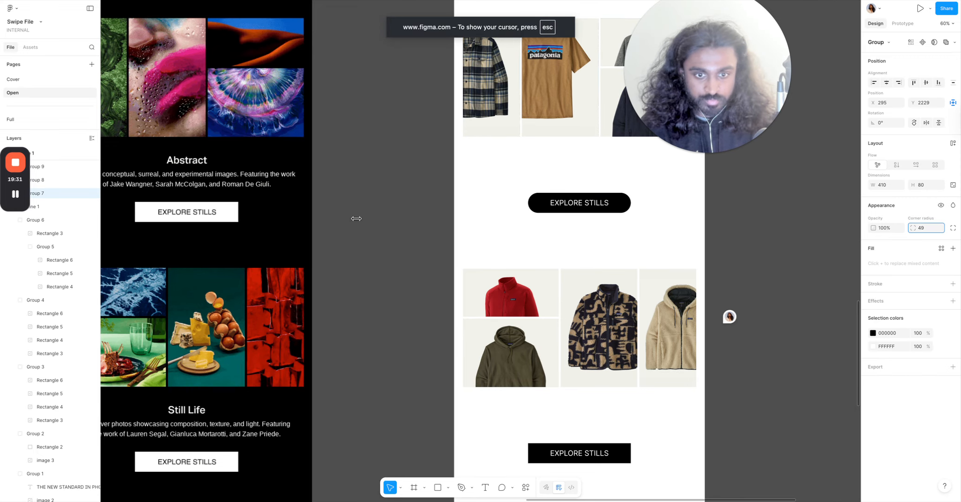
drag(647, 184, 648, 185)
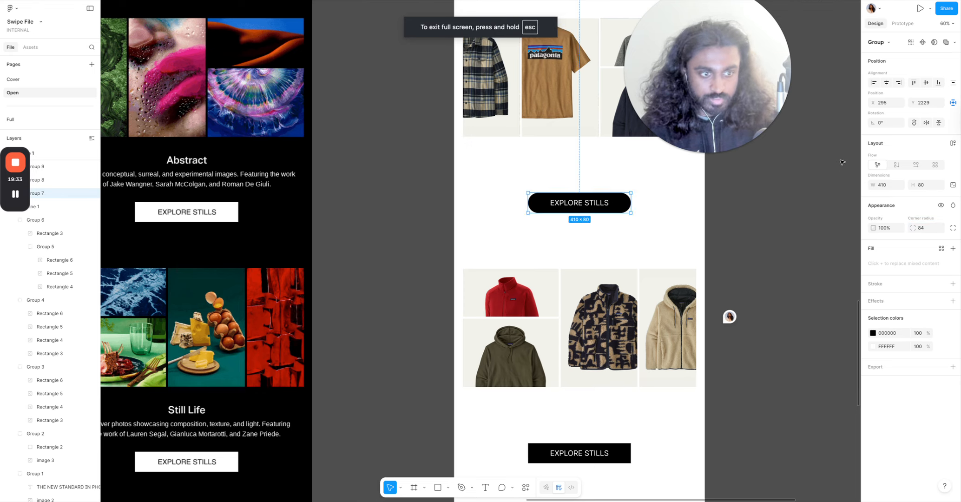
click(931, 228)
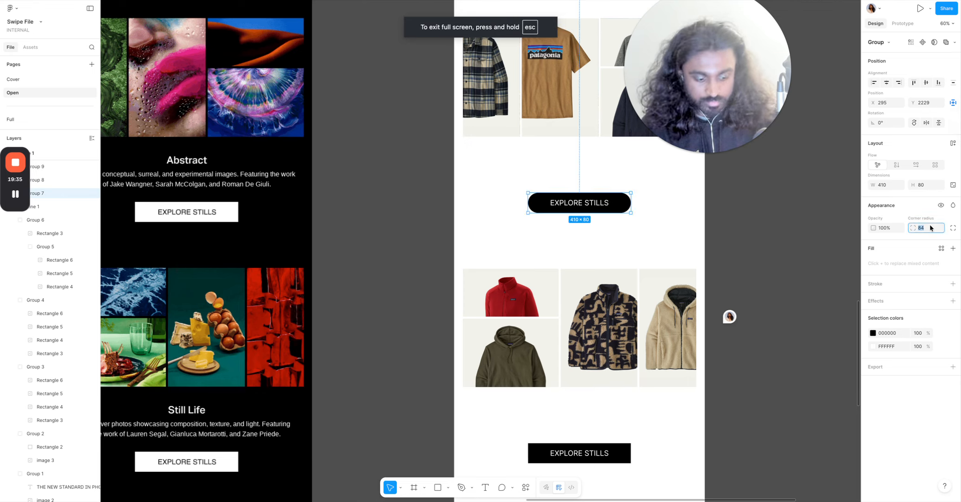
text(100)
key(Return)
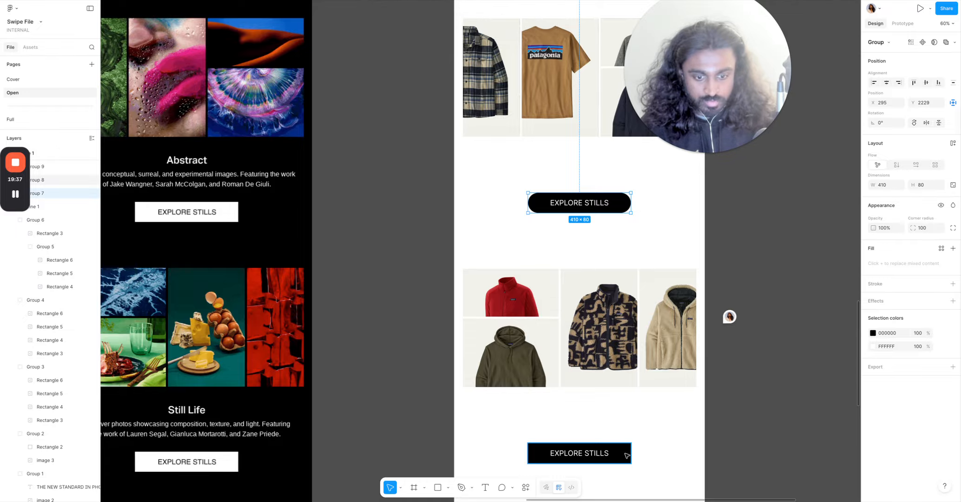
Set the corner radius of the second and third Patagonia buttons to 100.
click(626, 455)
click(938, 232)
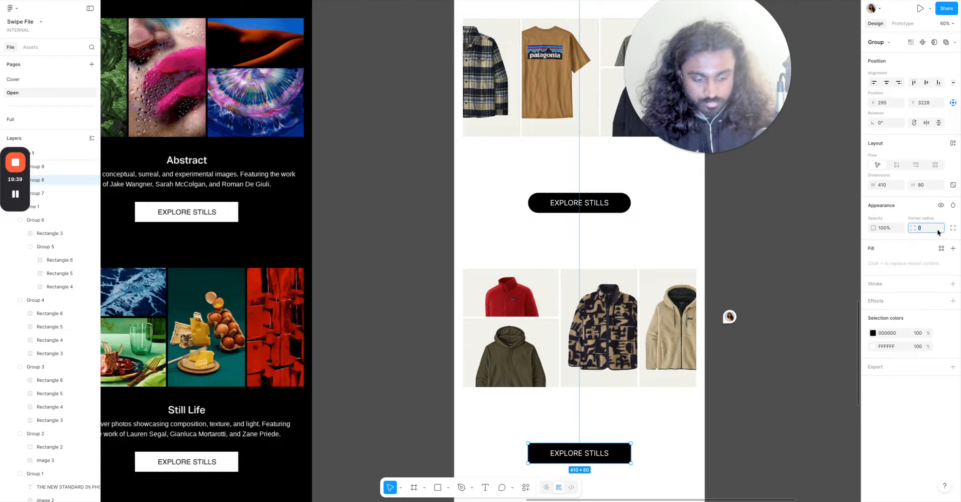
text(100)
key(Return)
scroll(712, 289, down, 5)
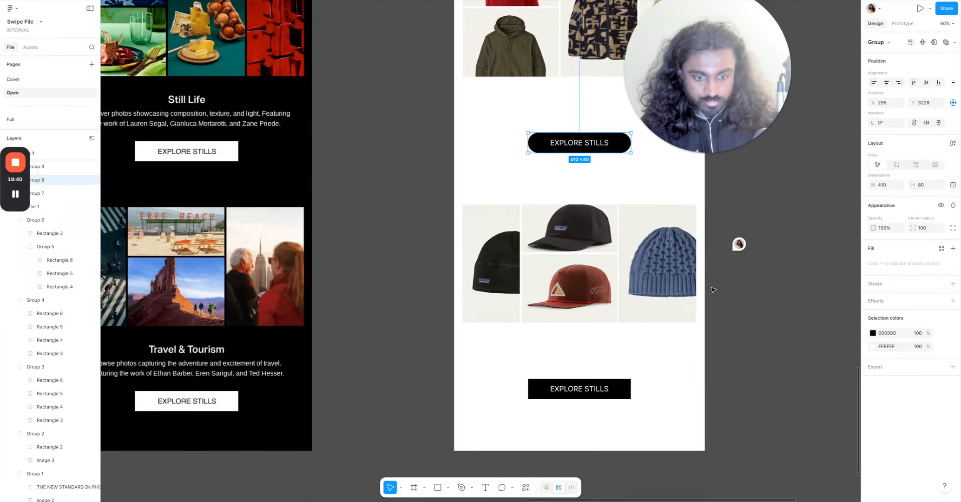
click(602, 396)
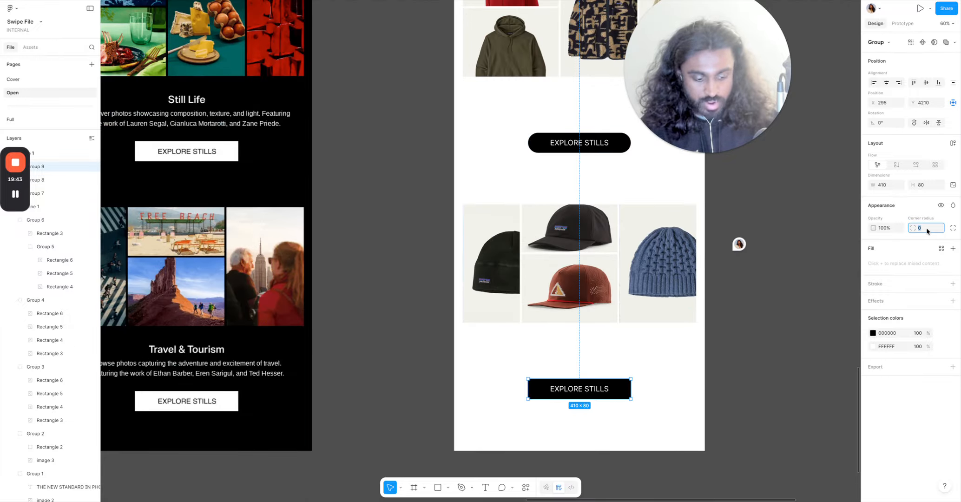
text(100)
key(Return)
click(808, 427)
Review the Patagonia frame alongside the Stills frame on the canvas.
scroll(807, 428, down, 5)
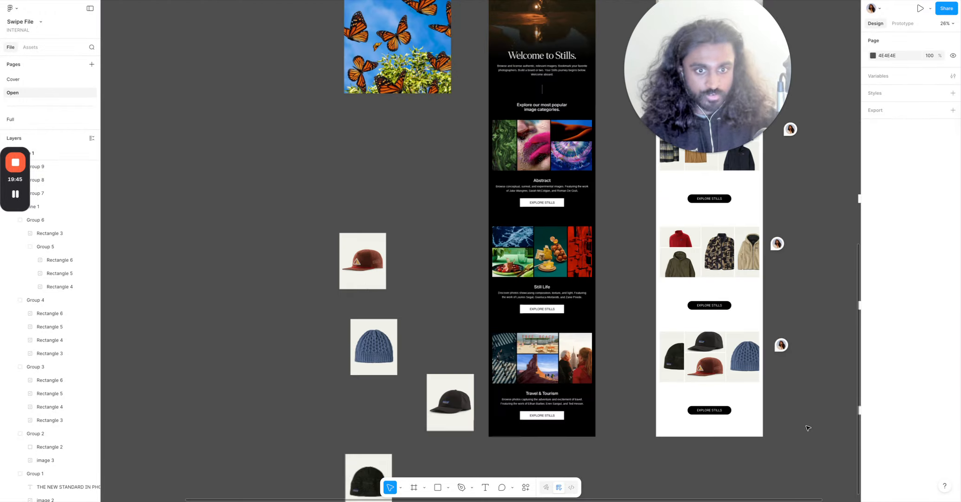
scroll(808, 427, up, 5)
scroll(803, 418, right, 2)
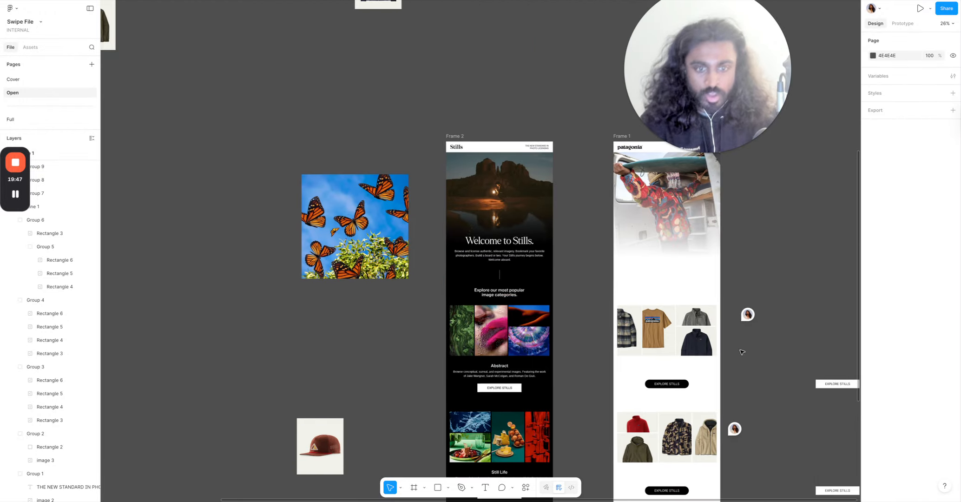
scroll(741, 352, right, 4)
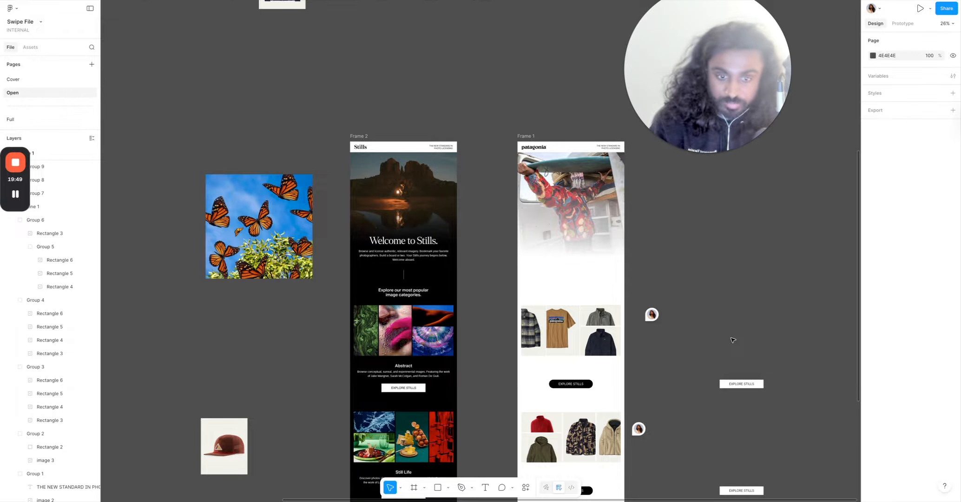
scroll(732, 340, down, 2)
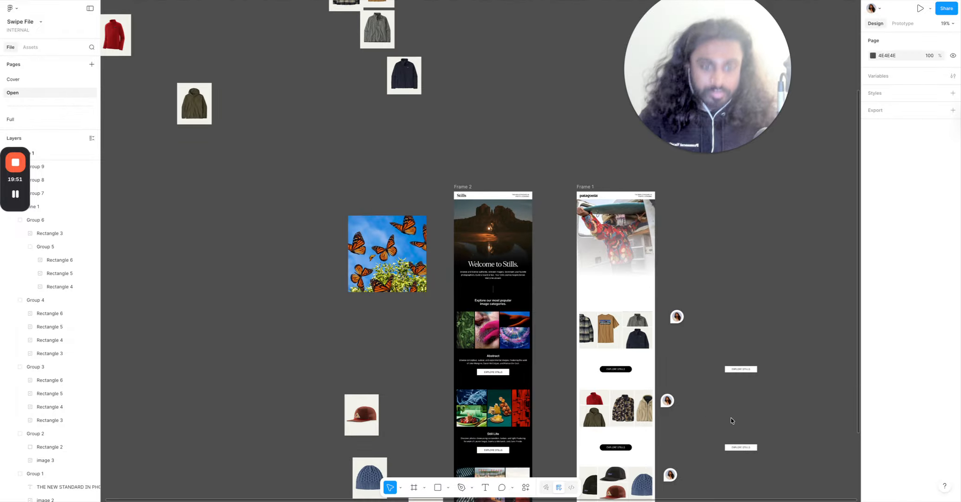
scroll(731, 420, down, 2)
scroll(700, 355, down, 3)
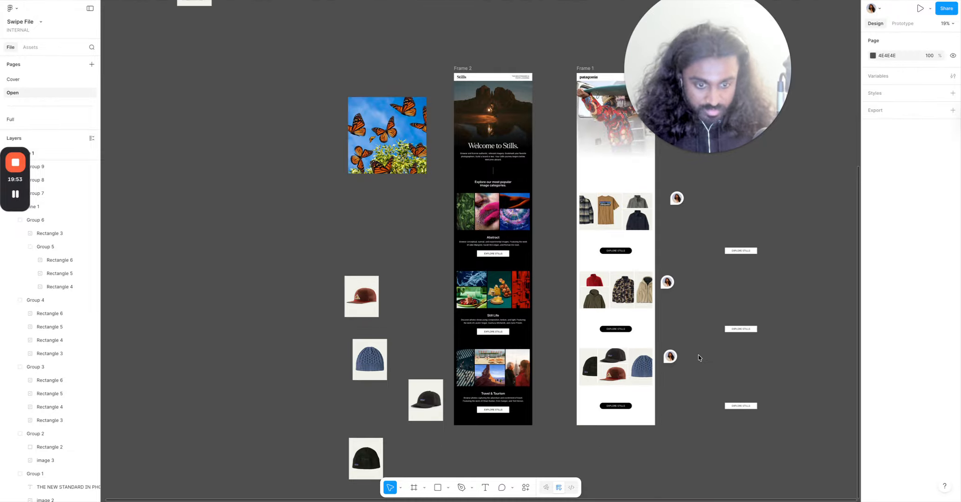
scroll(698, 357, up, 2)
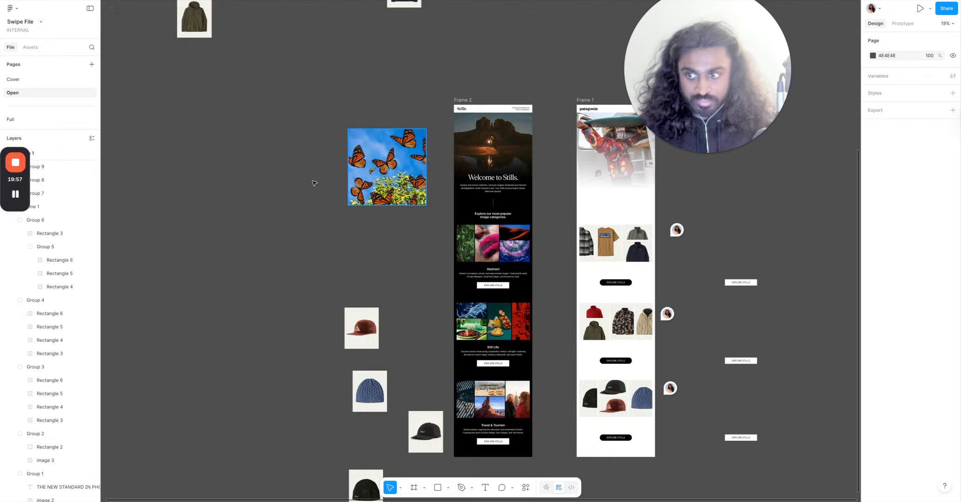
mouse_move(15, 202)
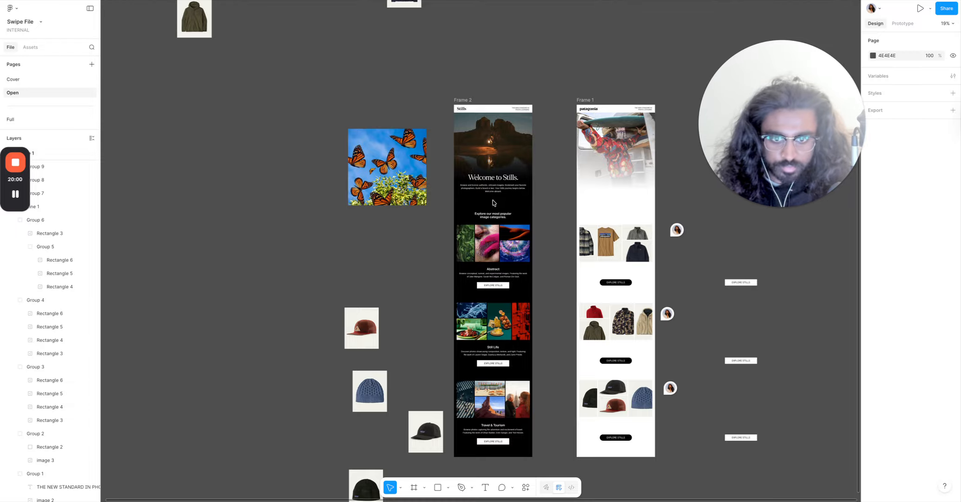
Change the hero divider line's stroke colour to black 000000.
click(581, 208)
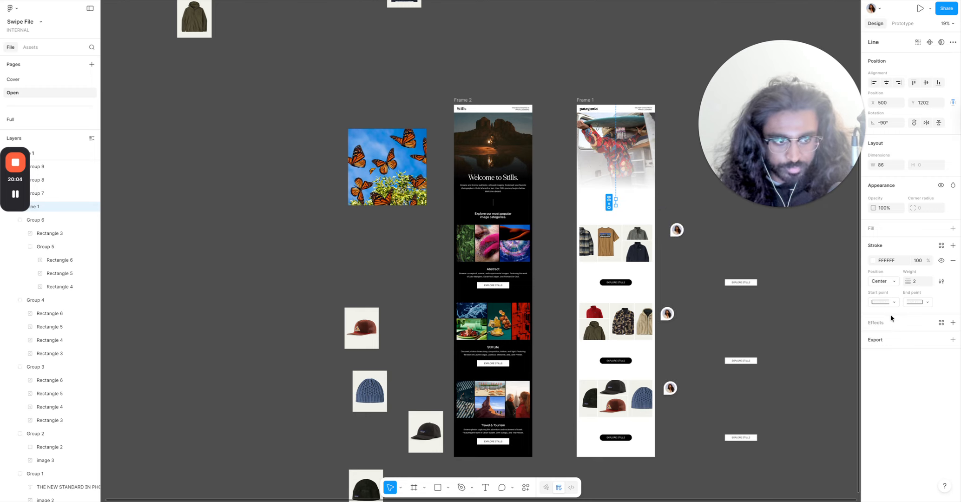
click(874, 261)
drag(823, 327, 56, 420)
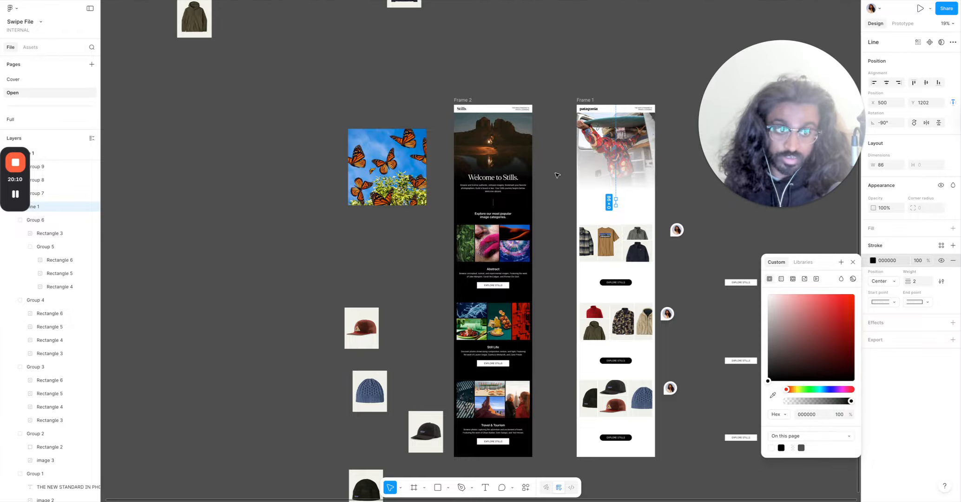
click(557, 175)
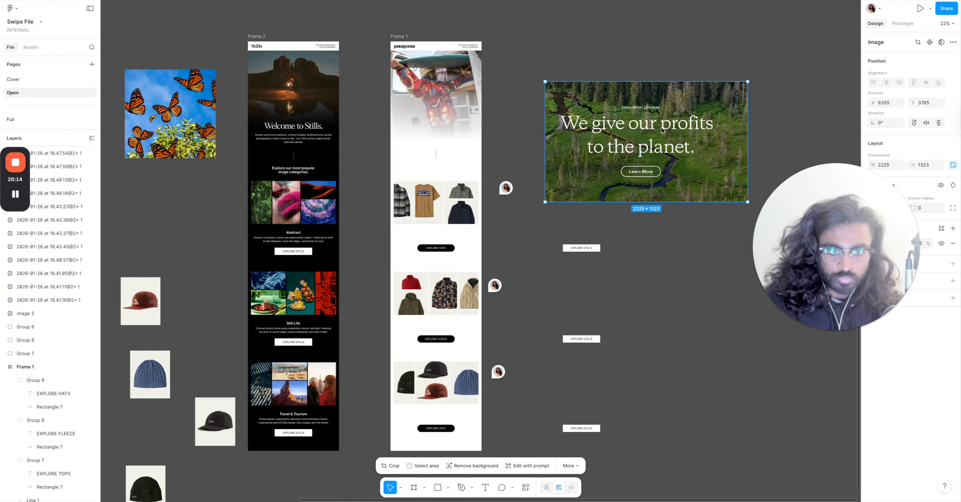
click(682, 271)
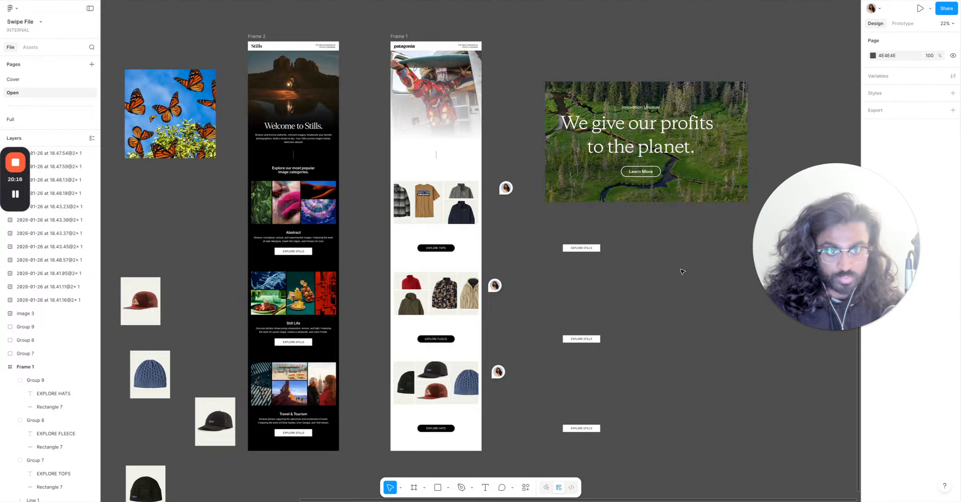
Inspect the fonts of the 'We give our profits to the planet' banner heading and eyebrow text on the Patagonia site.
click(669, 163)
click(650, 1)
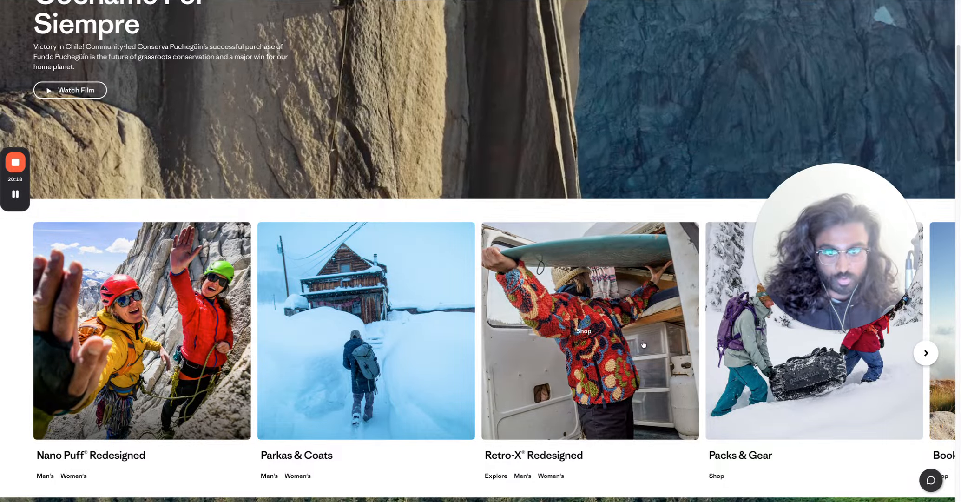
scroll(643, 343, down, 8)
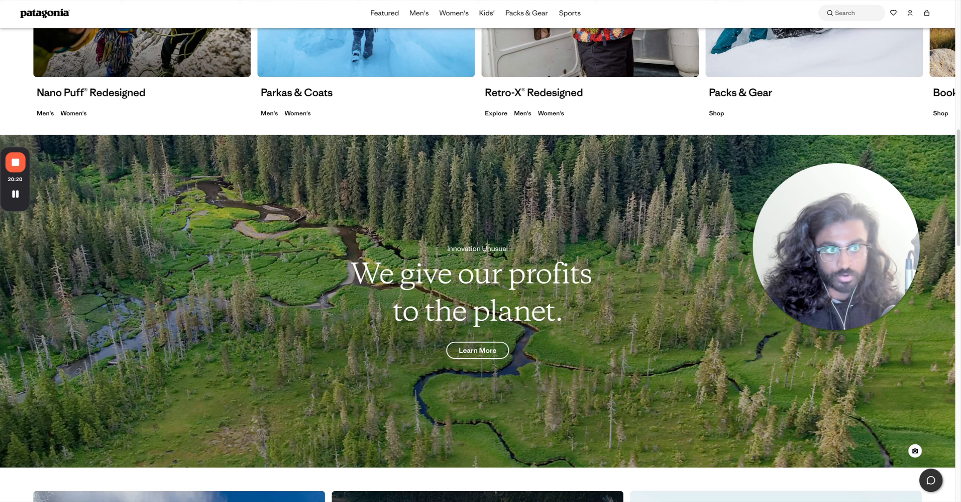
click(483, 286)
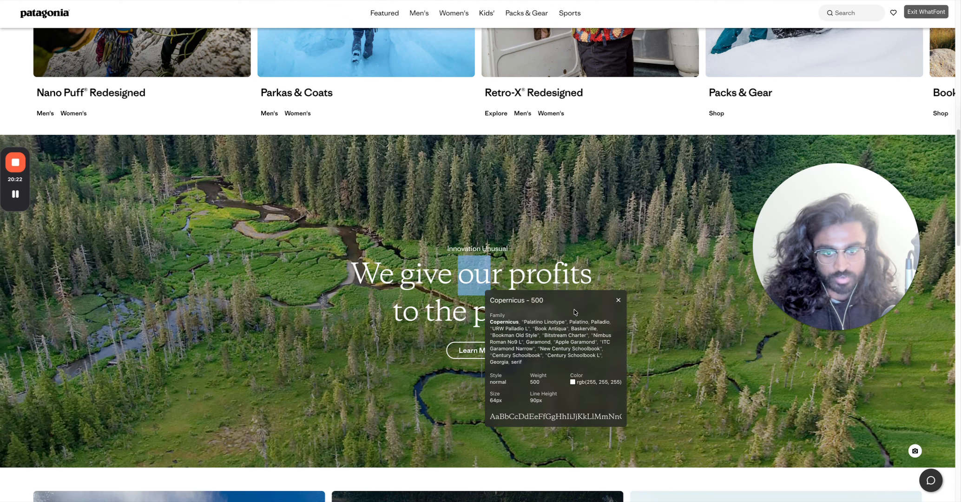
click(457, 251)
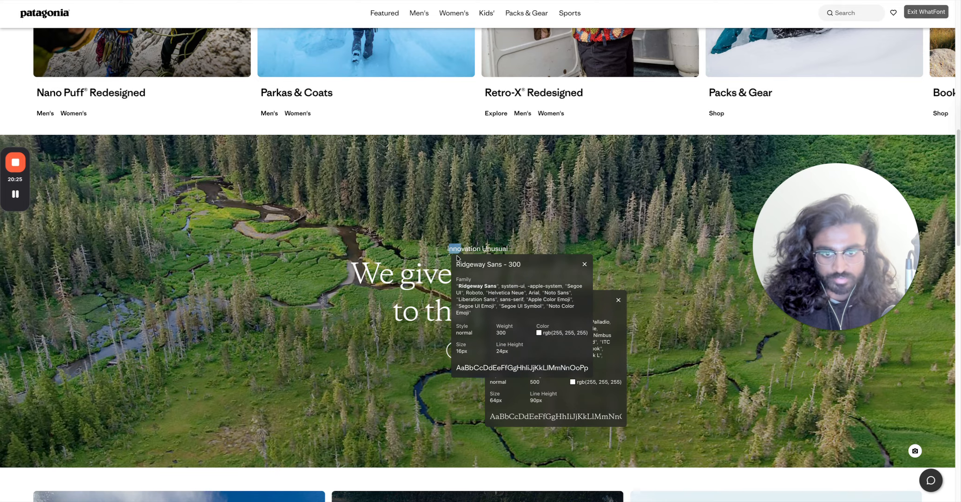
click(585, 264)
click(618, 302)
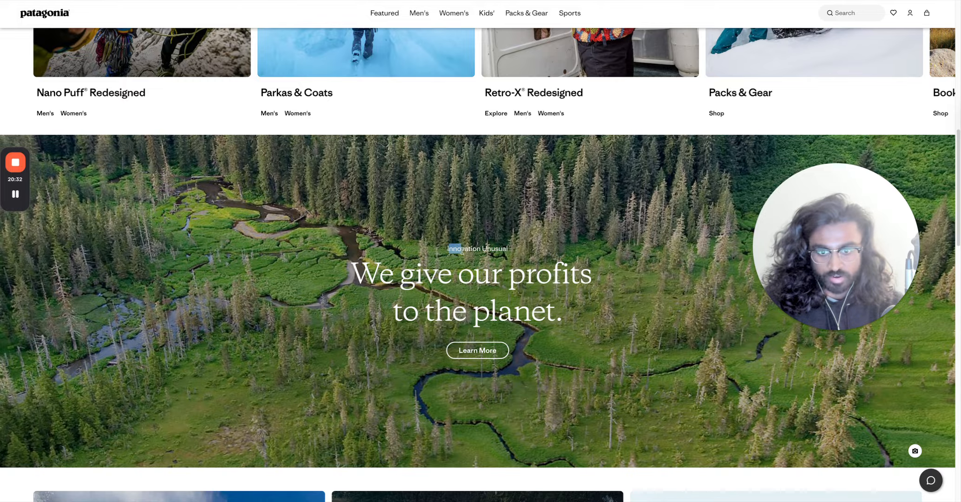
Compare the 'We give our profits to the planet' banner on the Patagonia site with the Stills and Patagonia email frames.
drag(498, 283, 485, 278)
triple_click(485, 278)
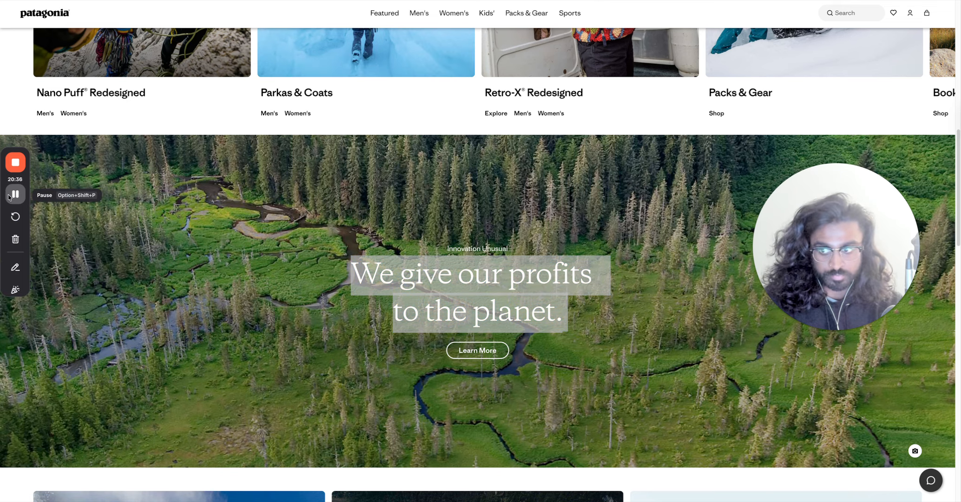
key(super+Tab)
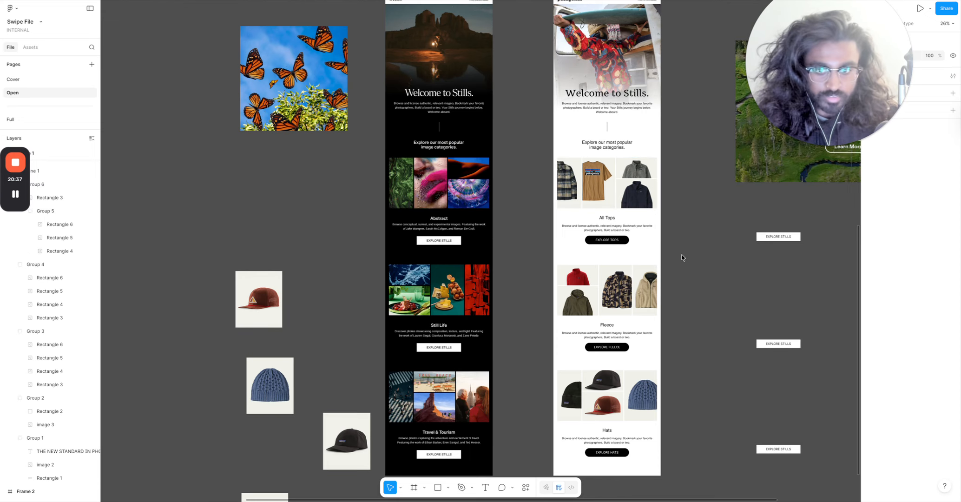
scroll(676, 256, down, 1)
scroll(676, 256, up, 2)
scroll(676, 260, up, 5)
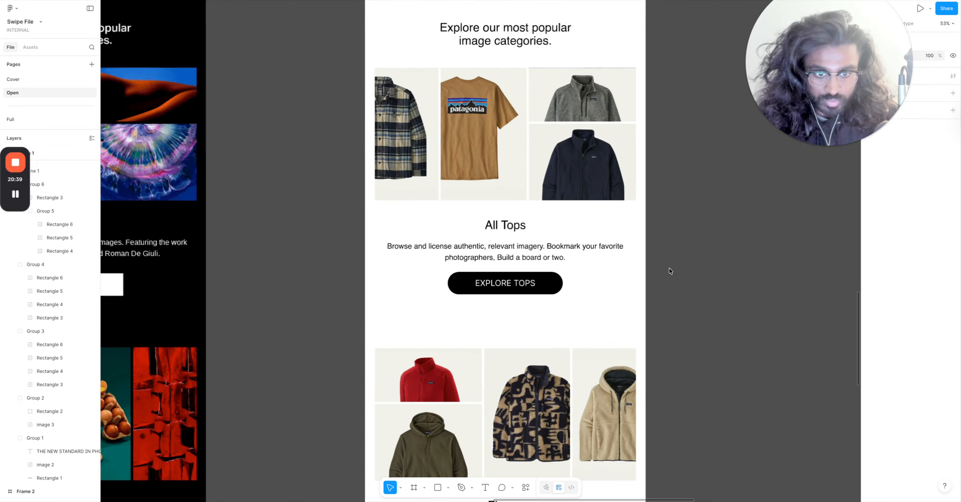
scroll(541, 258, down, 3)
scroll(536, 268, down, 3)
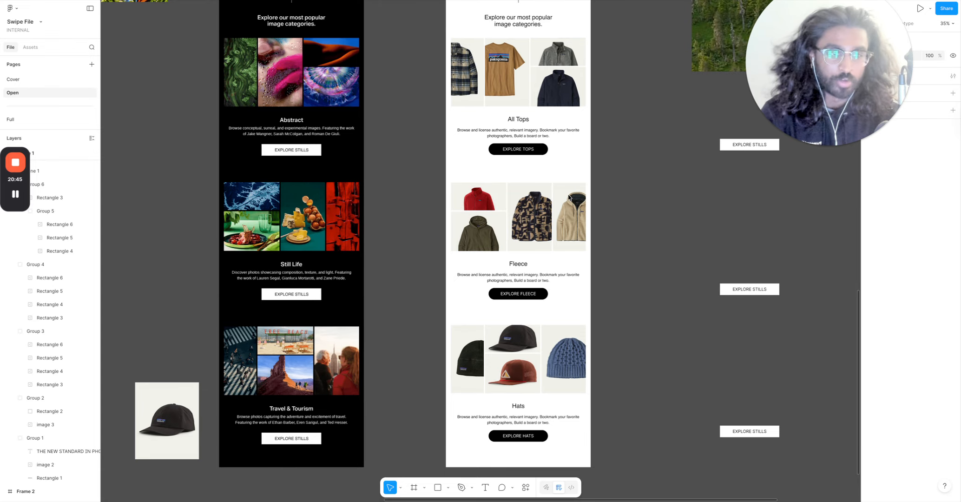
scroll(592, 186, down, 2)
scroll(592, 187, up, 1)
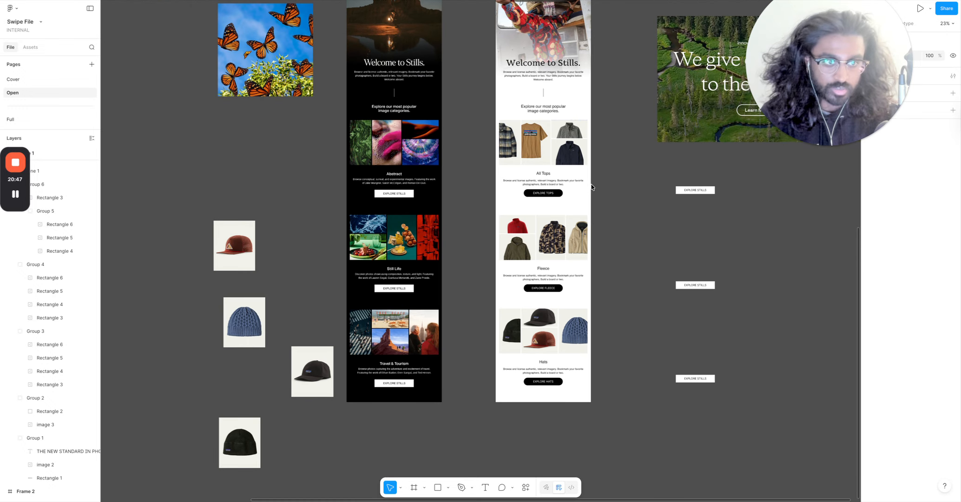
scroll(592, 167, up, 2)
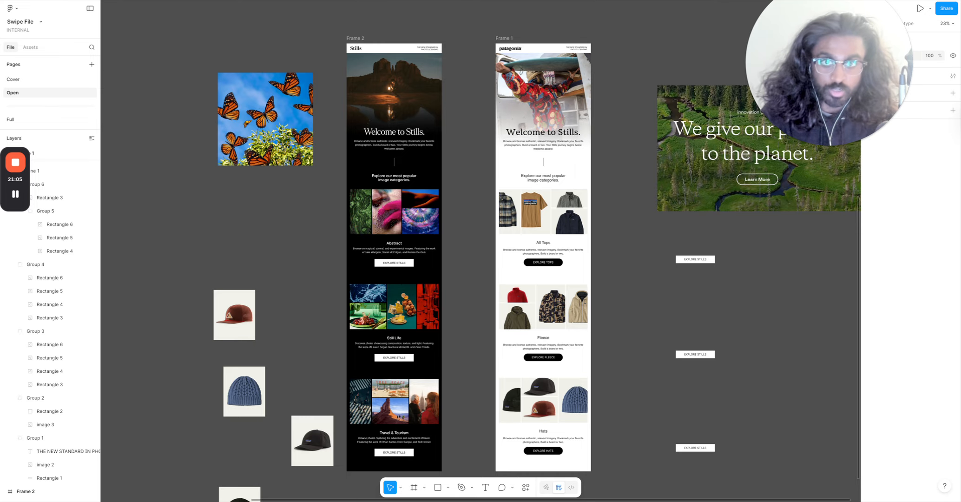
key(ctrl+Tab)
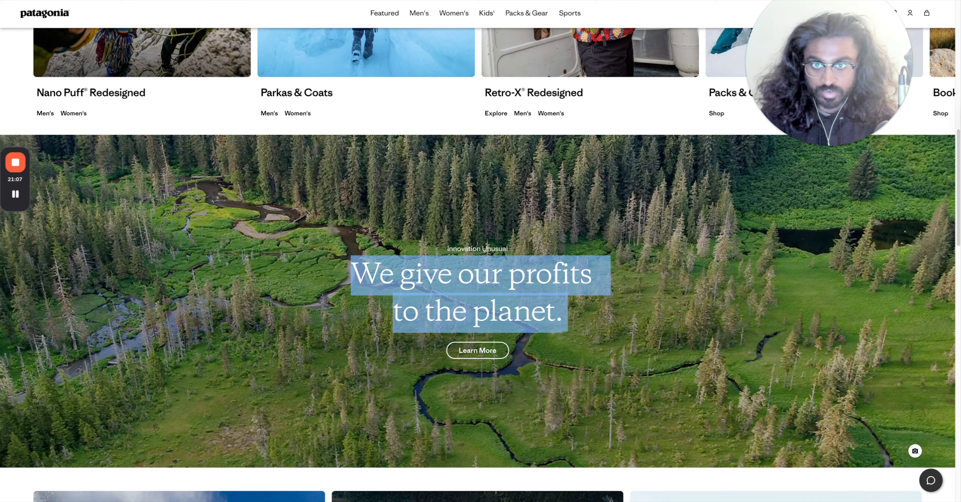
scroll(426, 45, up, 10)
scroll(462, 215, down, 1)
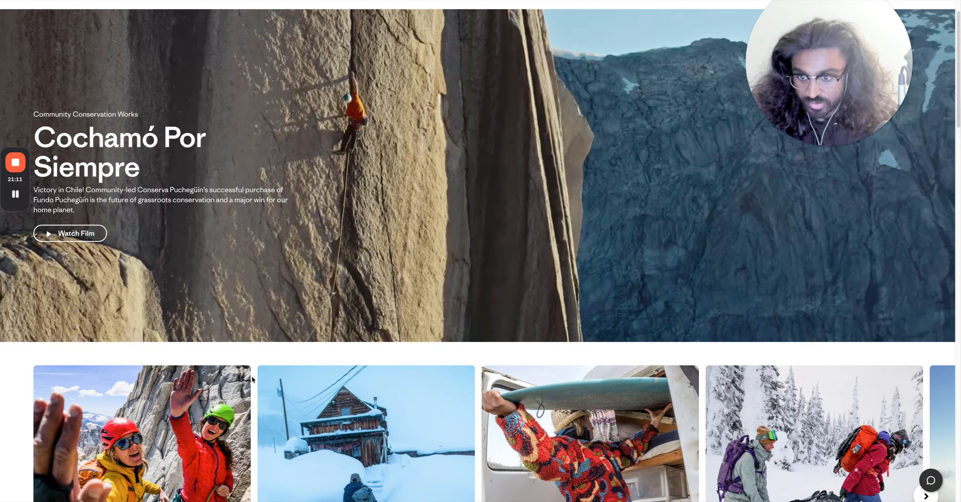
key(ctrl+Tab)
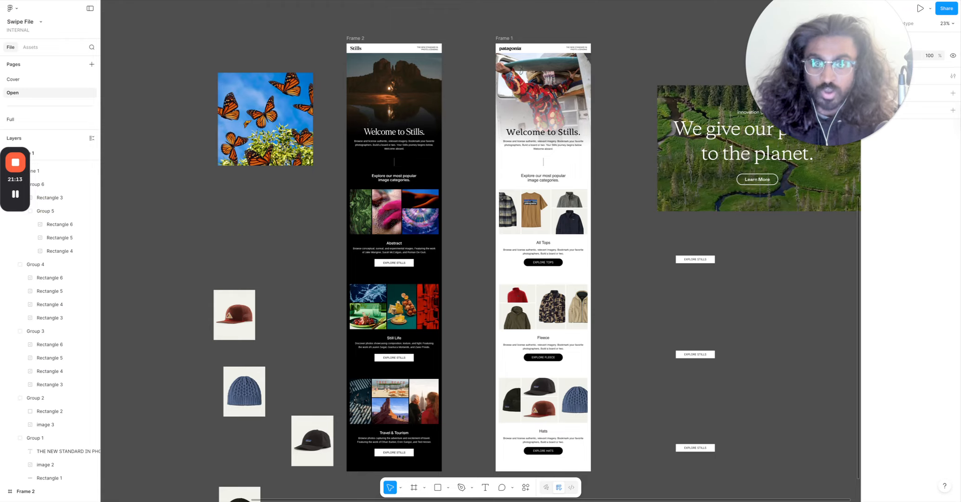
Set the corner radius of the All Tops image grid to 20.
scroll(502, 188, up, 5)
double_click(587, 242)
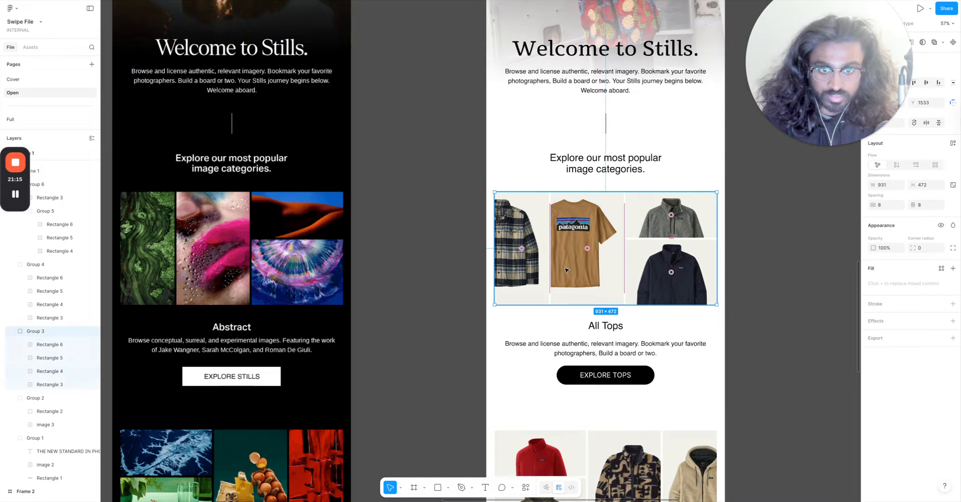
click(815, 240)
click(634, 269)
click(925, 248)
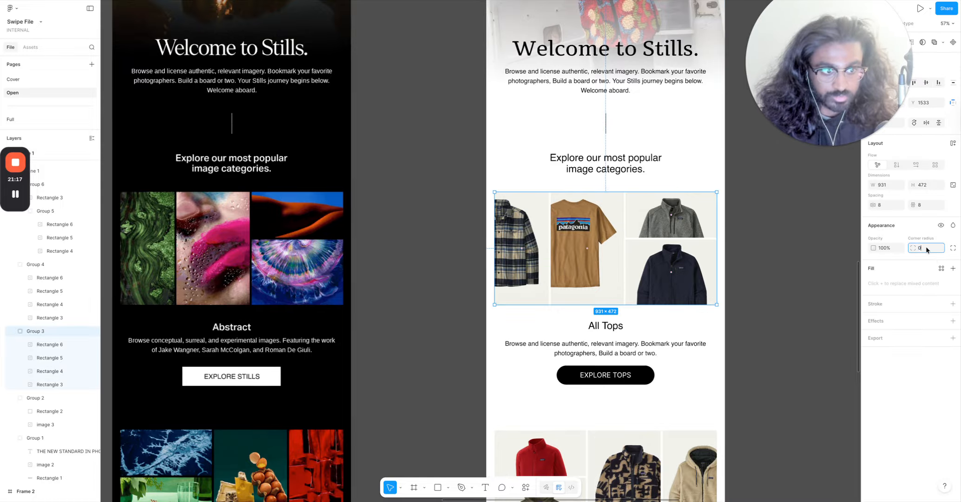
text(20)
key(Return)
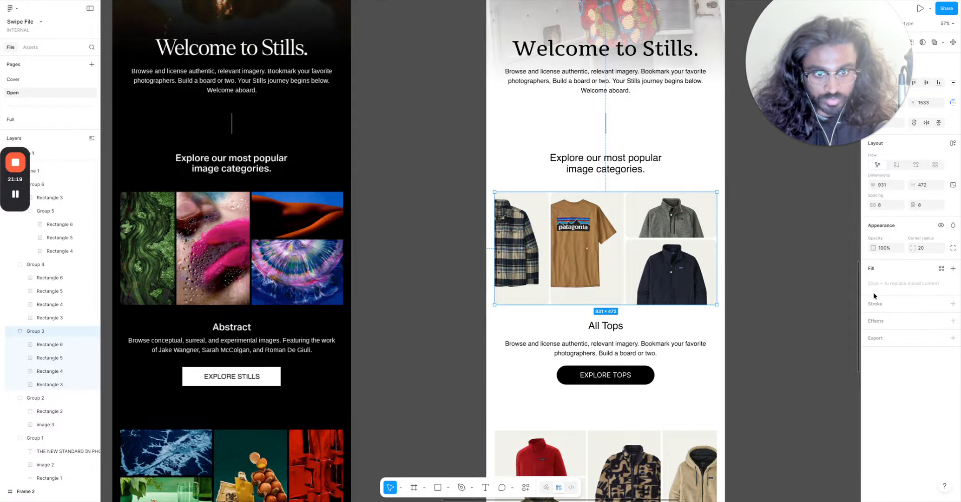
Set the All Tops image grid's corner radius to 50.
click(817, 294)
ctrl+scroll(818, 293, down, 3)
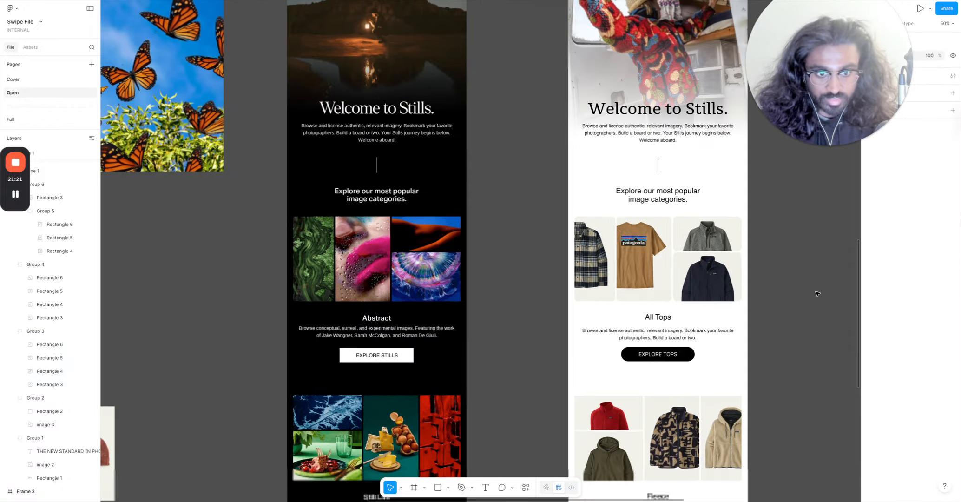
click(706, 263)
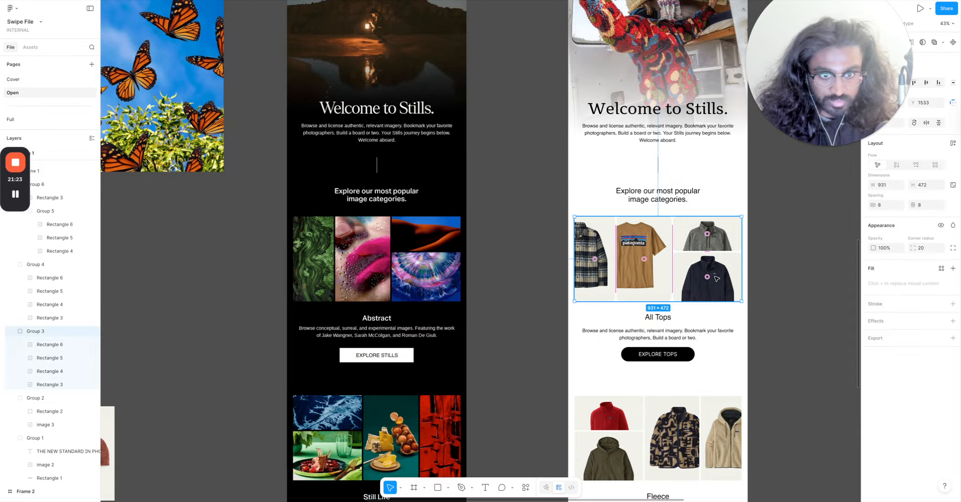
click(930, 252)
text(50)
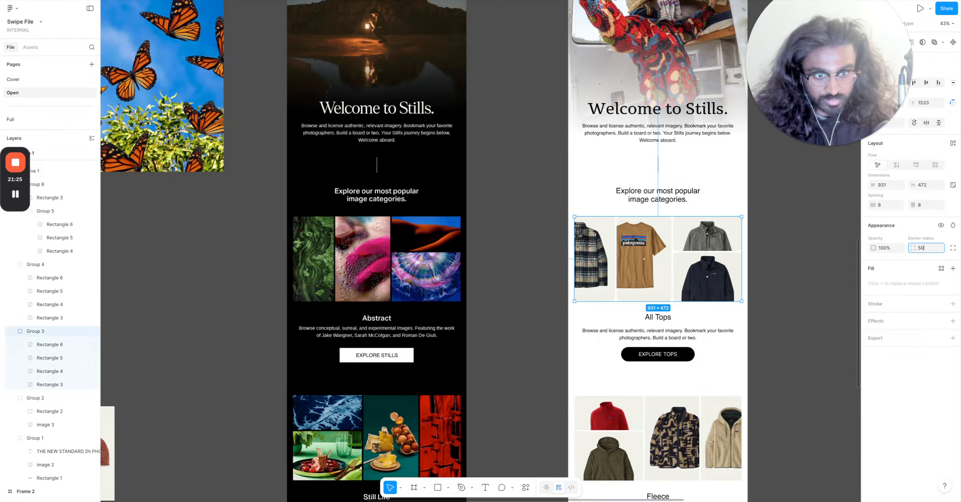
key(Return)
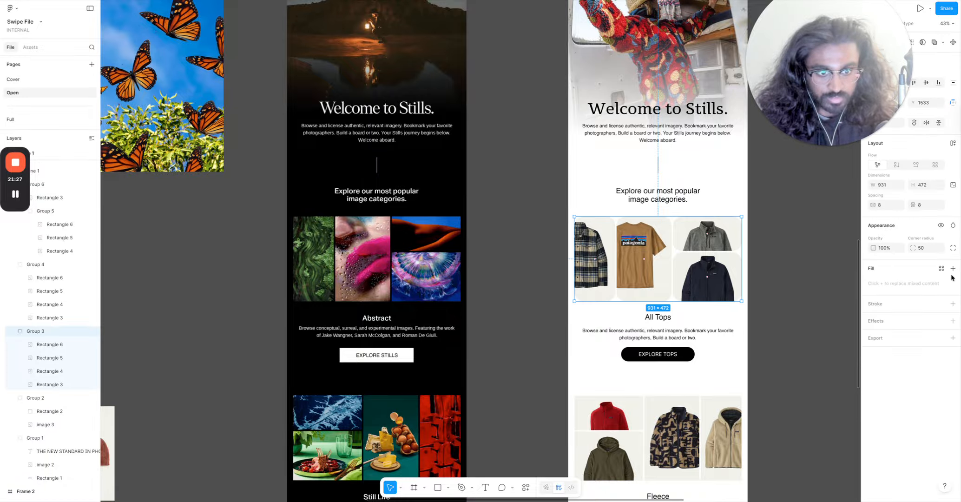
Set the All Tops image grid's corner radius to 15.
click(929, 248)
text(15)
key(Return)
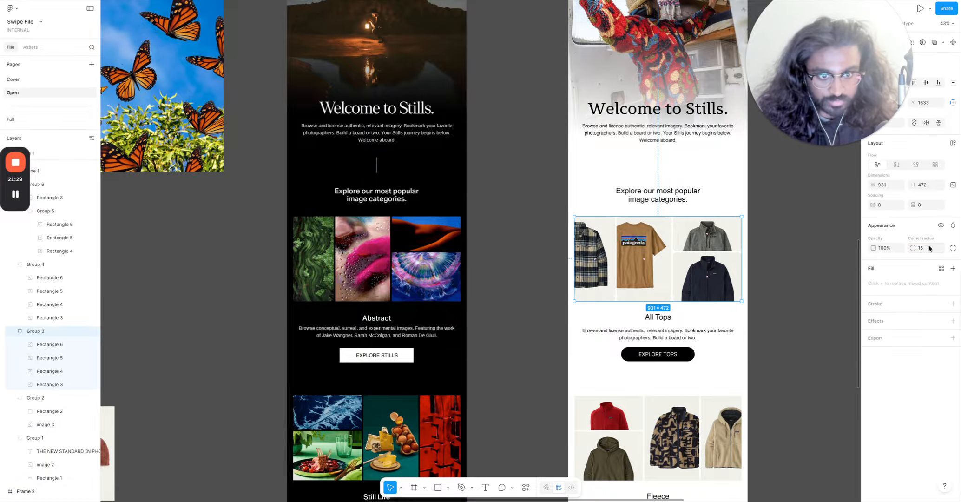
click(827, 260)
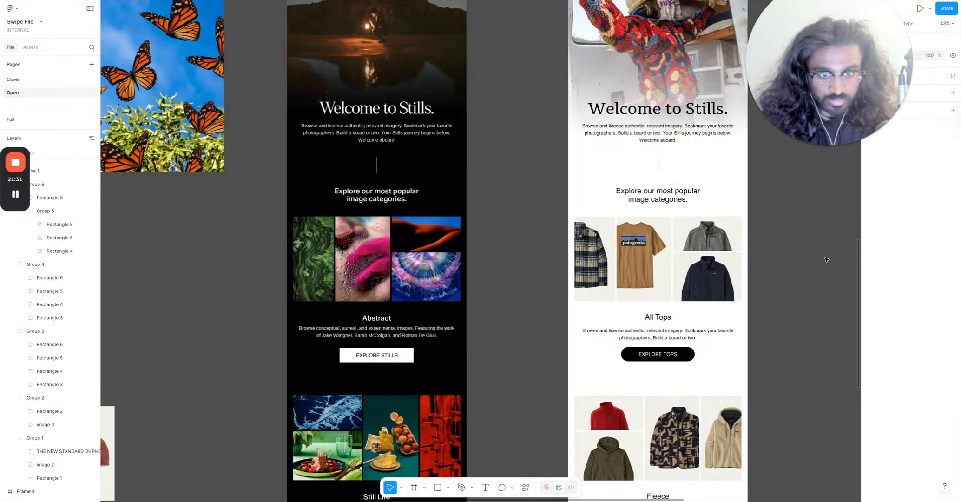
Zoom in to inspect the rounded corners of the pictures in the All Tops grid.
scroll(830, 243, down, 3)
scroll(825, 231, up, 10)
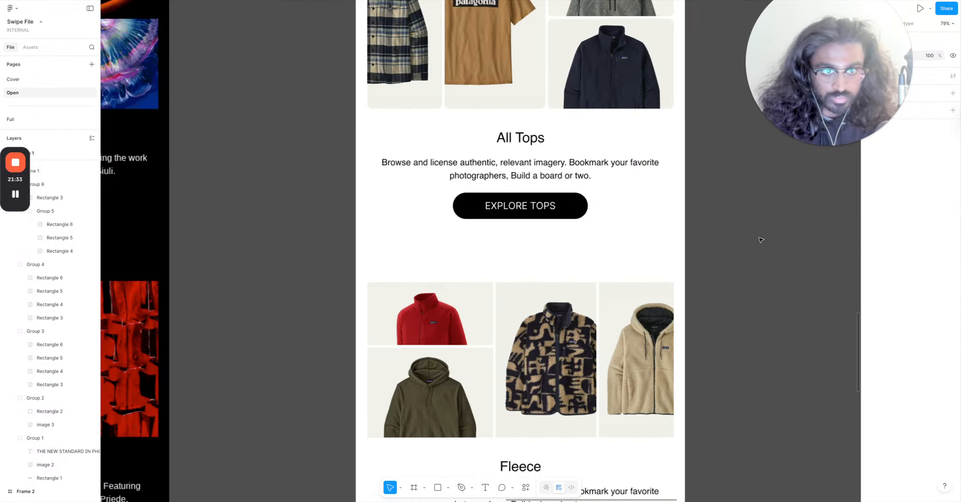
scroll(634, 202, up, 5)
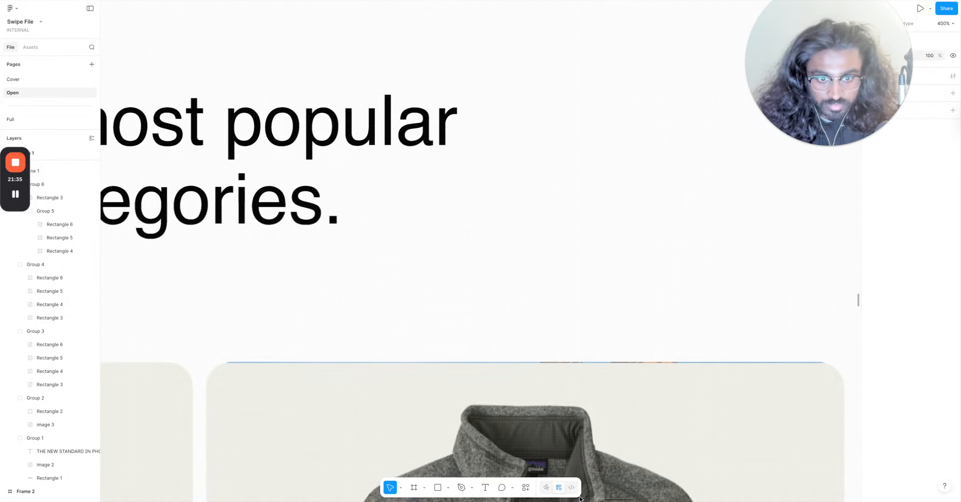
click(598, 439)
double_click(588, 445)
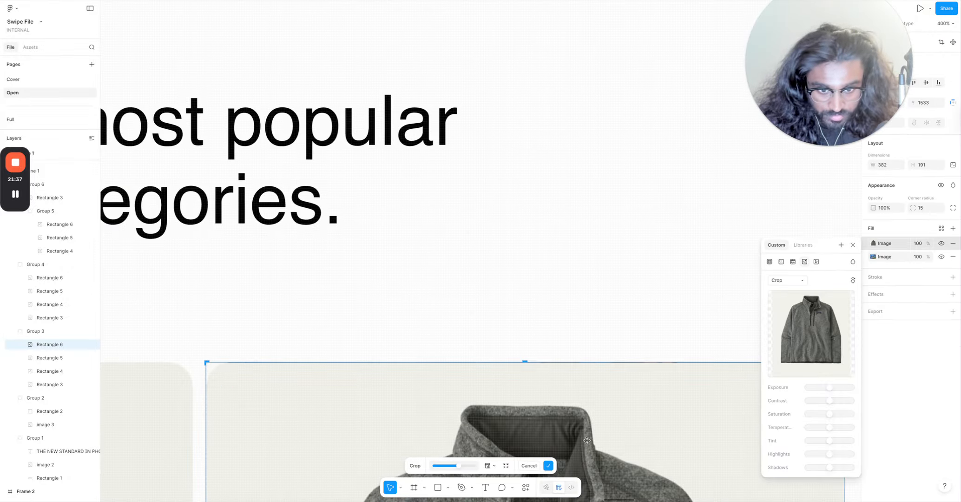
scroll(595, 441, down, 3)
scroll(595, 442, down, 4)
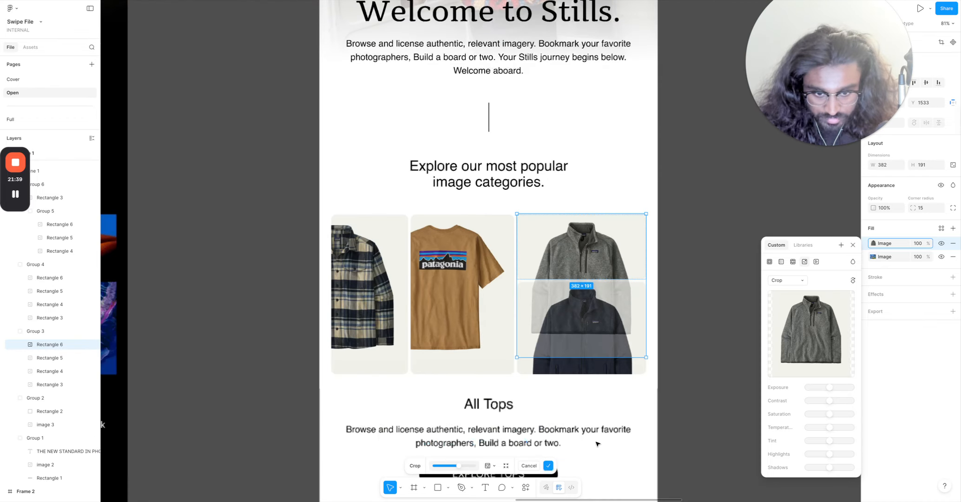
click(705, 311)
Set the corner radius of the Fleece image grid to 15.
scroll(705, 311, down, 3)
scroll(704, 311, down, 3)
click(652, 376)
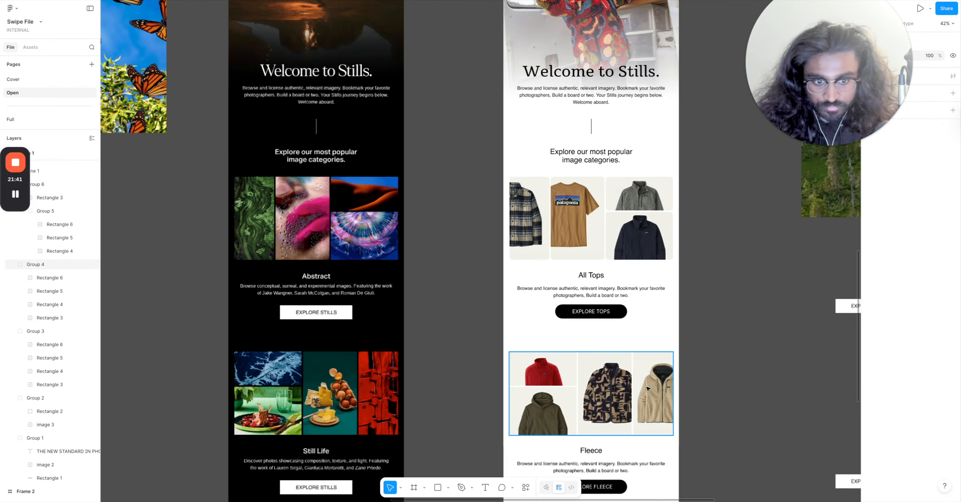
click(923, 249)
text(15)
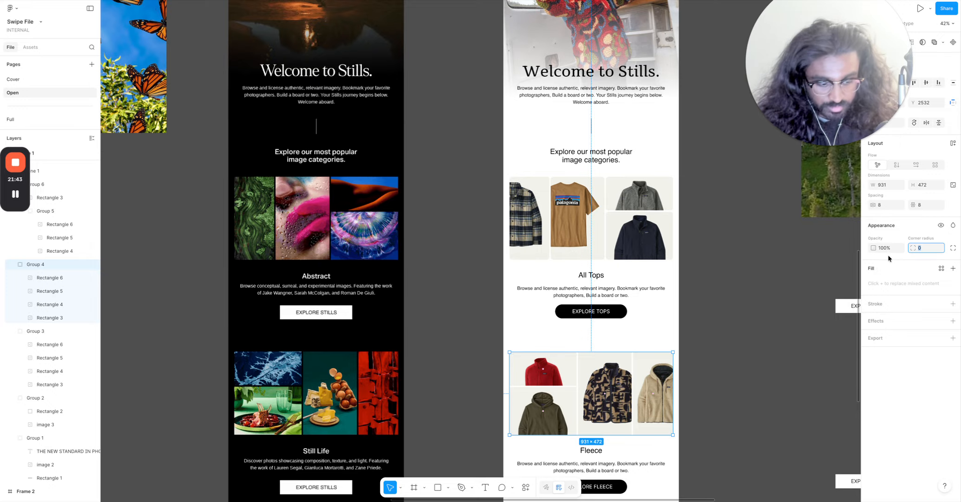
key(Return)
Apply the same corner radius to the Hats image grid.
click(775, 340)
scroll(775, 339, down, 3)
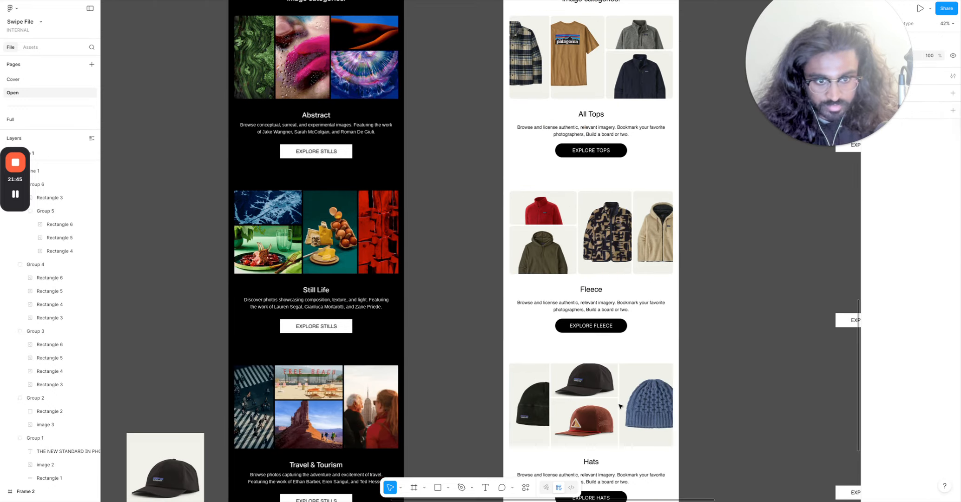
click(621, 407)
click(936, 251)
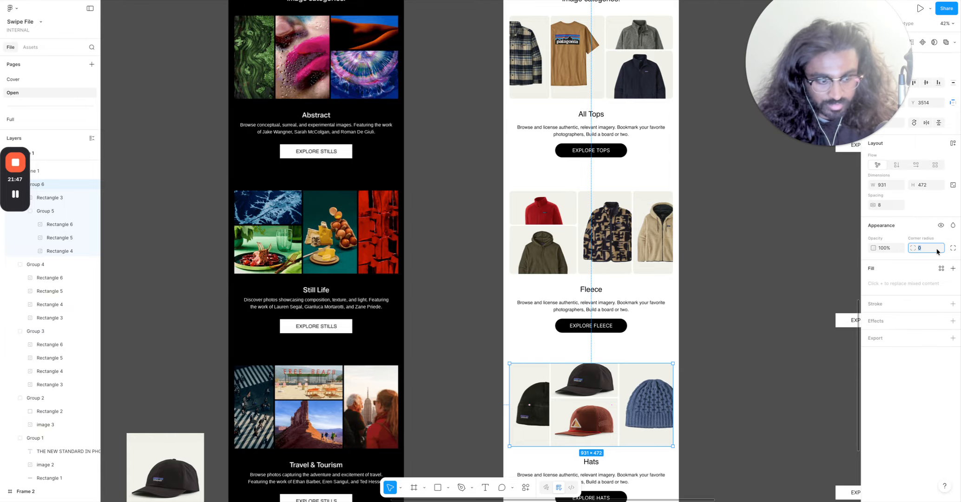
key(Return)
click(739, 455)
Move the two leftover Explore Stills buttons up beside the banner image on the canvas.
scroll(741, 450, down, 5)
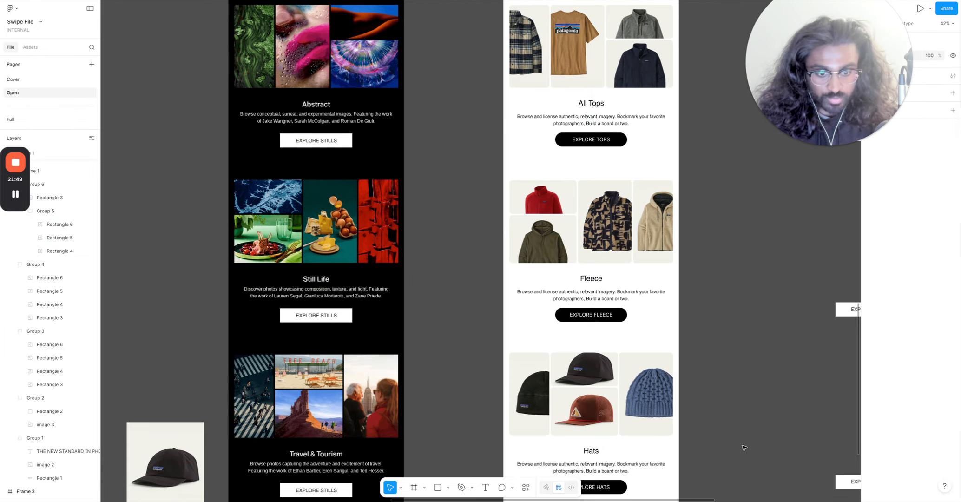
scroll(743, 444, up, 4)
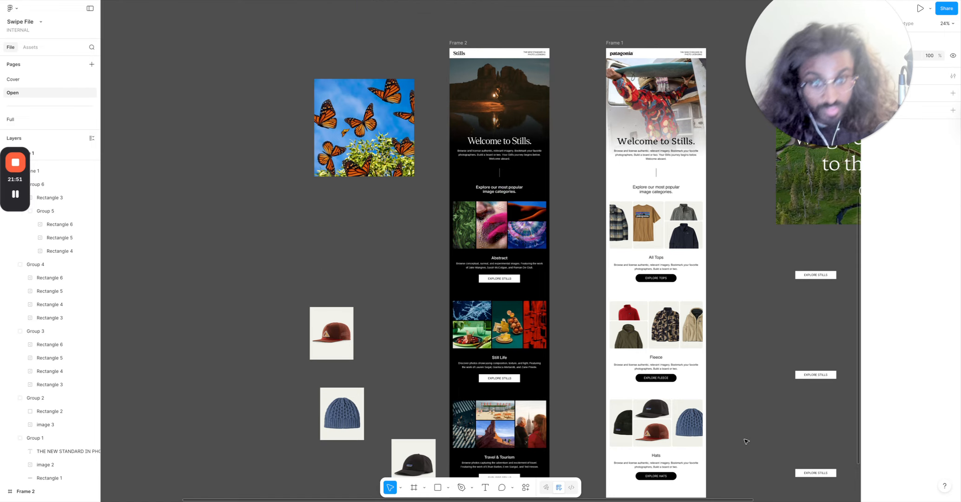
scroll(753, 394, right, 4)
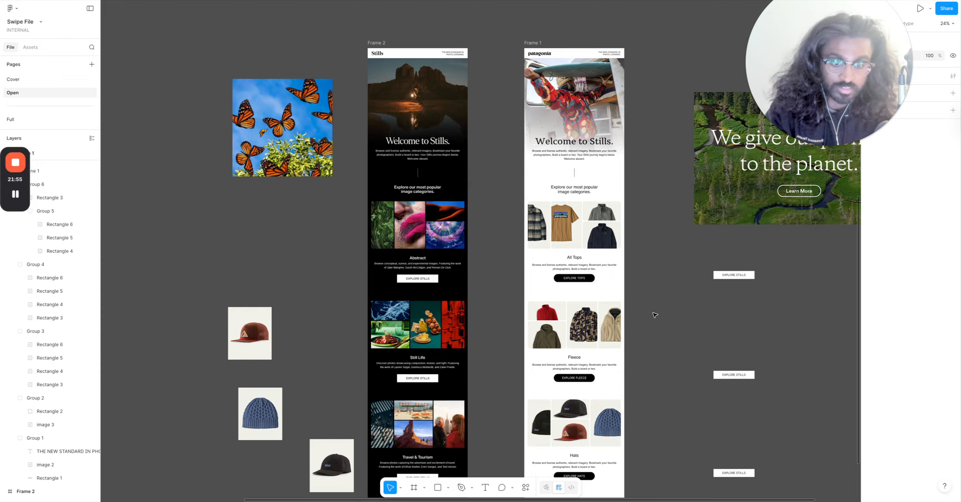
drag(665, 312, 766, 487)
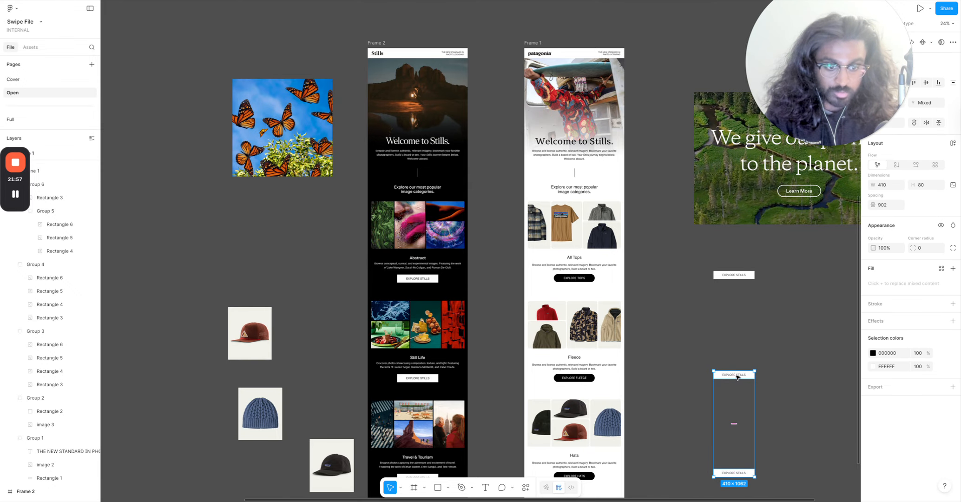
drag(737, 377, 807, 253)
click(712, 356)
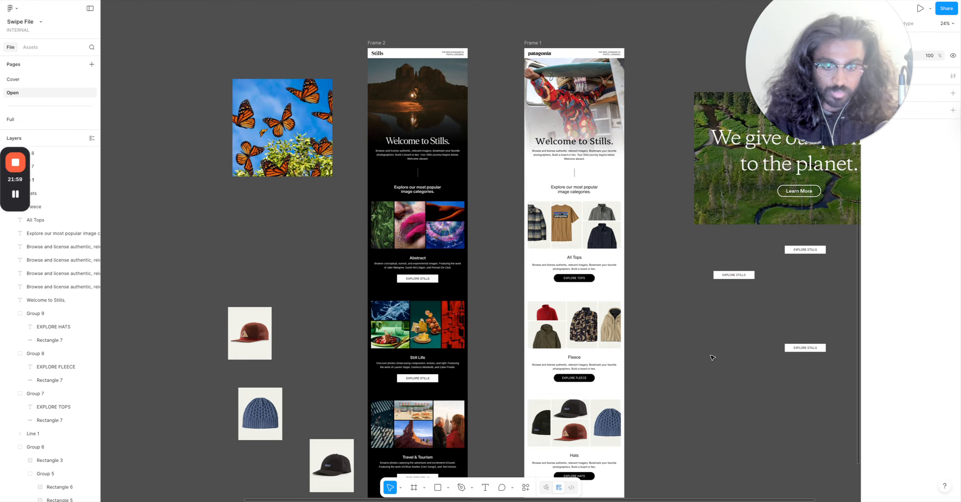
Duplicate the Fleece section with its grid, text and button, and place the copy on the canvas beside the email frames.
scroll(708, 359, up, 2)
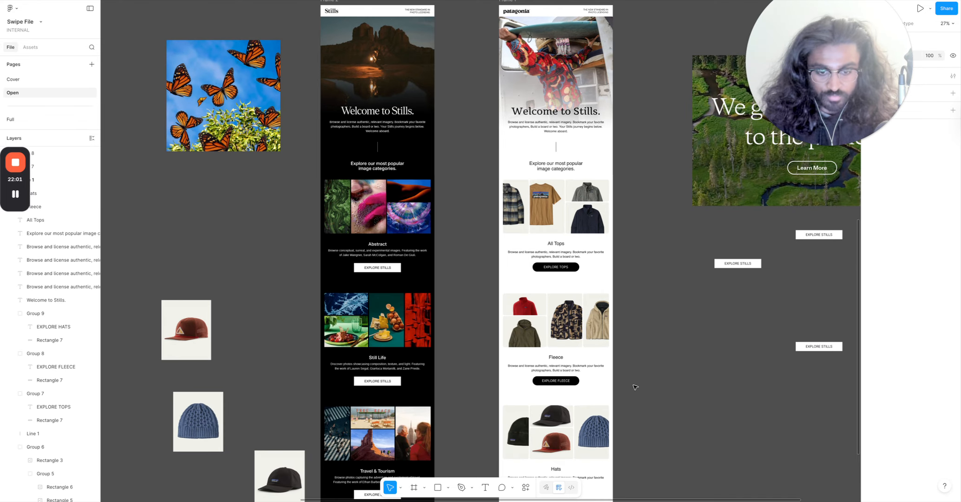
drag(643, 394, 479, 285)
scroll(538, 295, right, 5)
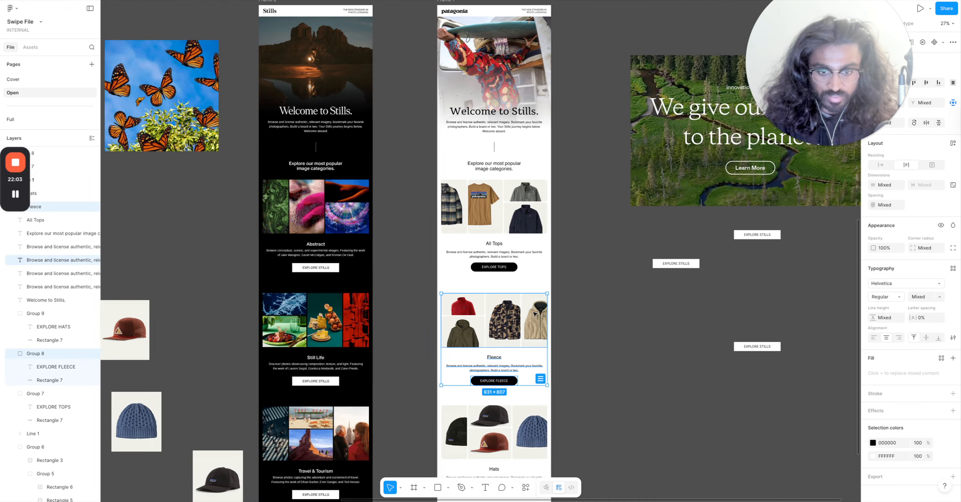
scroll(539, 297, down, 10)
drag(495, 319, 701, 490)
click(685, 478)
Set the corner radius of the copied Fleece image grid to 0.
scroll(686, 459, up, 8)
scroll(686, 460, up, 4)
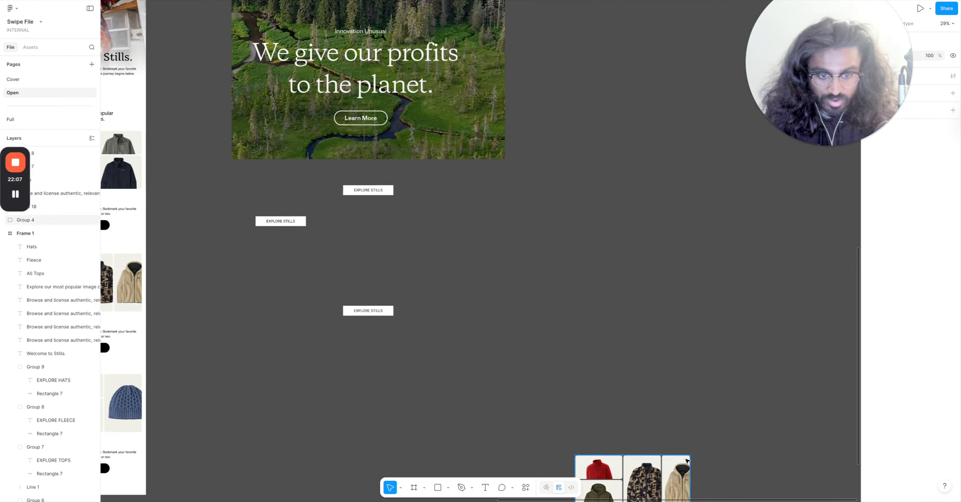
scroll(687, 461, up, 7)
scroll(687, 459, down, 5)
click(676, 291)
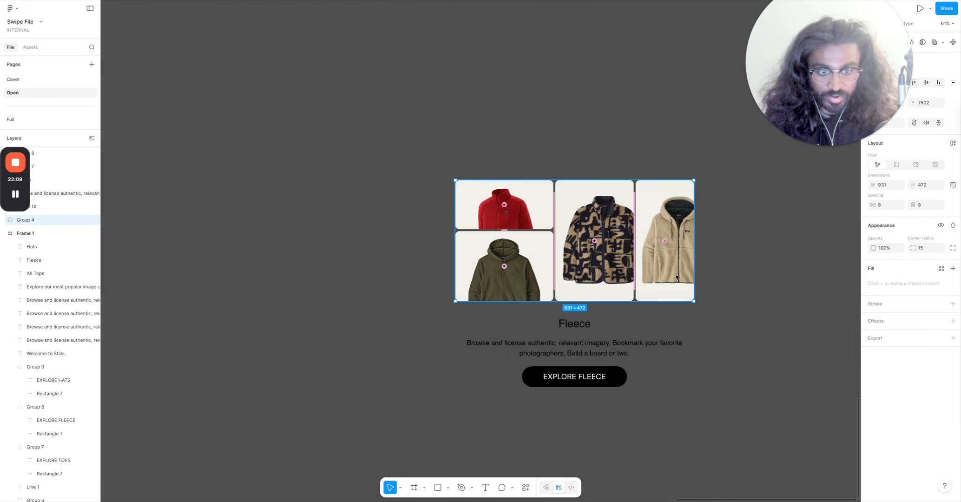
click(930, 250)
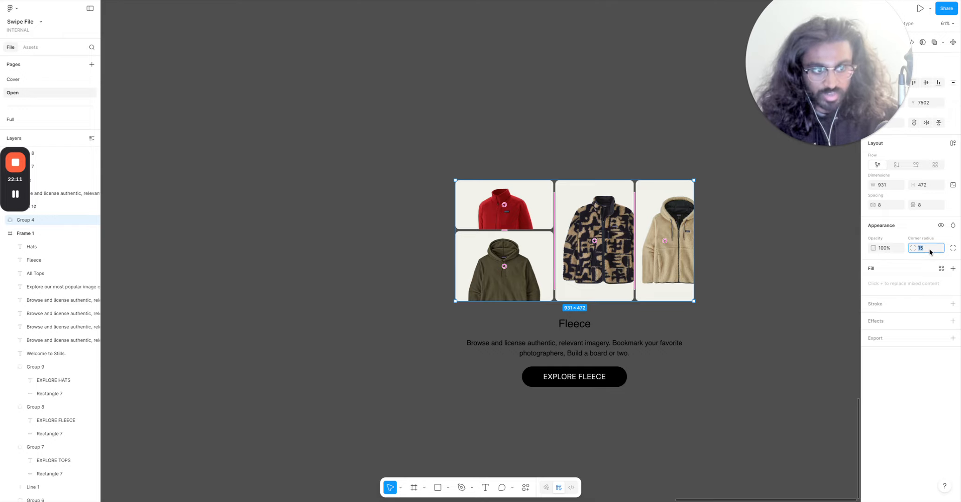
text(0)
Set the corner radius of the copied Explore Fleece button to 0.
click(678, 412)
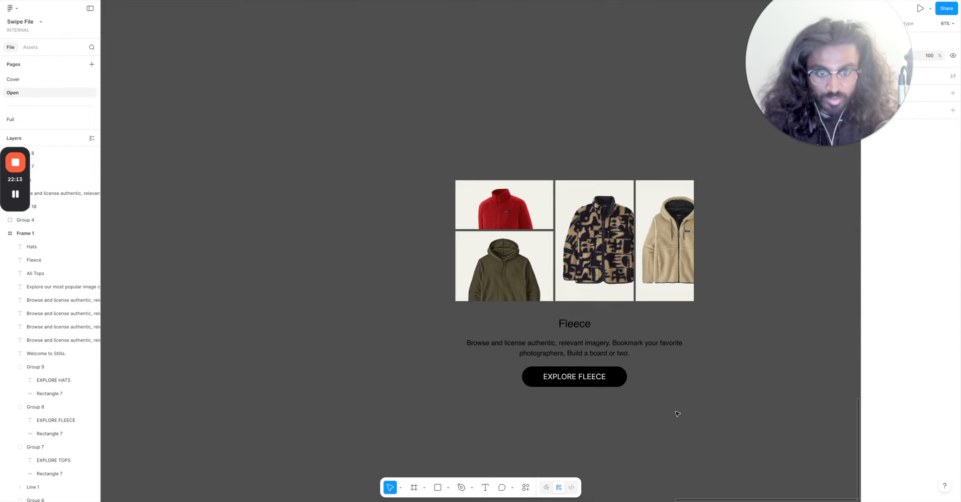
click(627, 379)
click(942, 227)
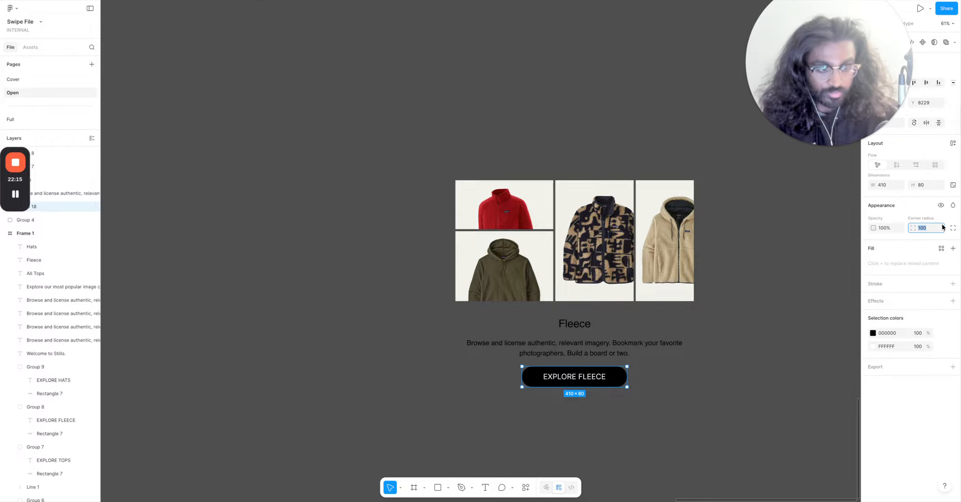
text(0)
key(Return)
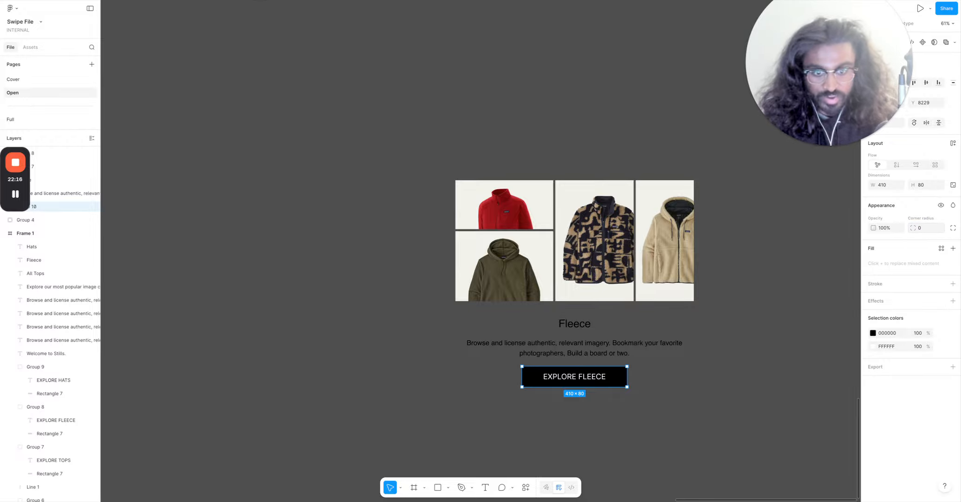
Recolor the copied Explore Fleece button's fill to red and adjust its label colour.
click(872, 332)
drag(822, 377, 865, 309)
double_click(581, 378)
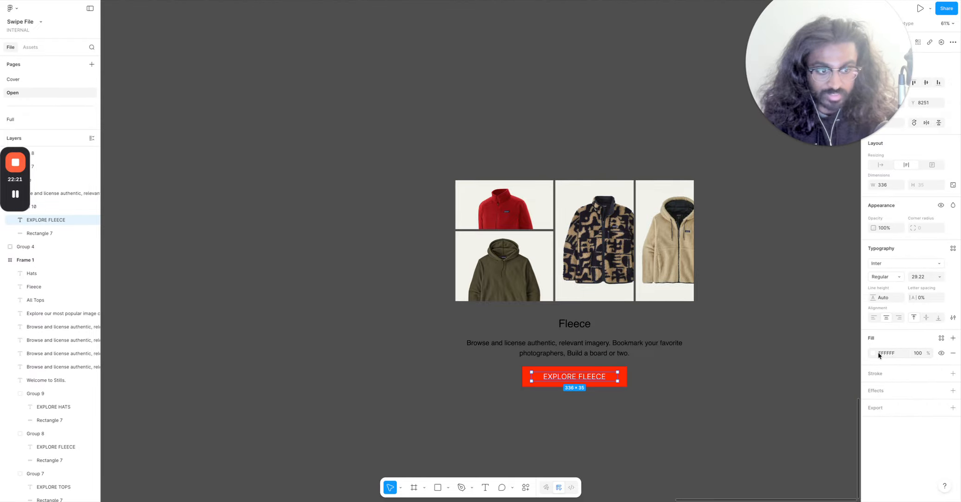
click(874, 353)
click(818, 376)
click(164, 319)
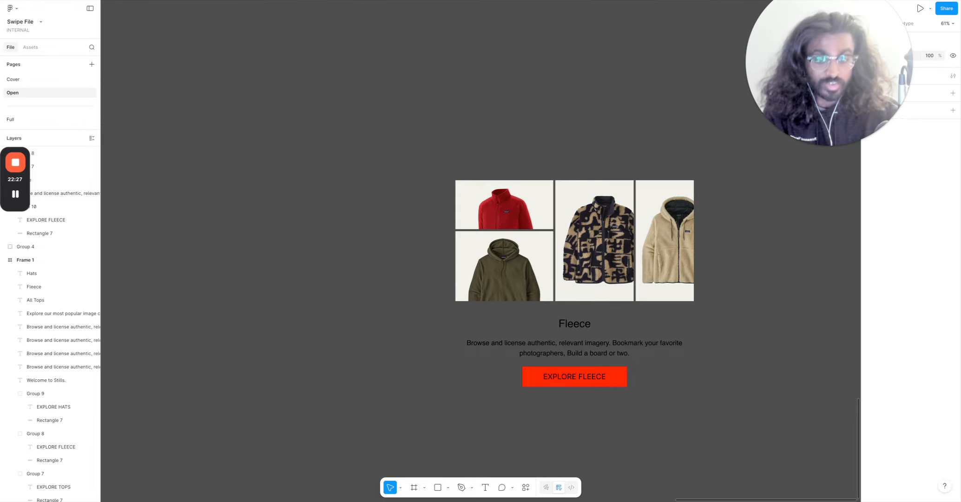
Undo the last four changes to the copied Fleece section.
key(ctrl+z)
key(ctrl+z)
key(ctrl+z)
key(ctrl+z)
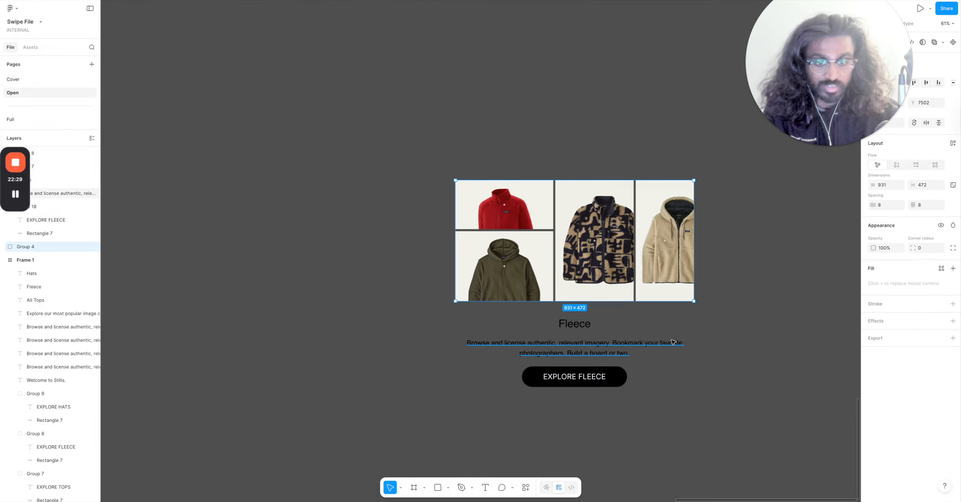
key(ctrl+z)
click(726, 336)
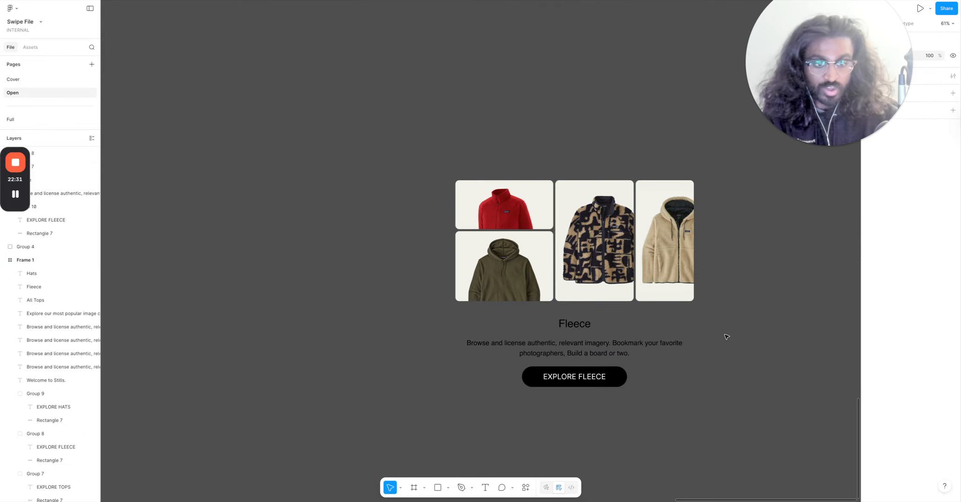
scroll(726, 335, down, 5)
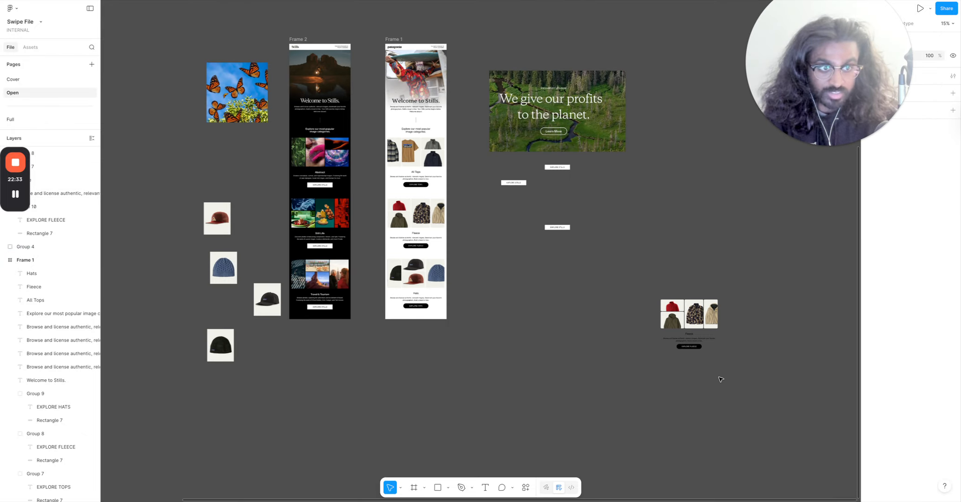